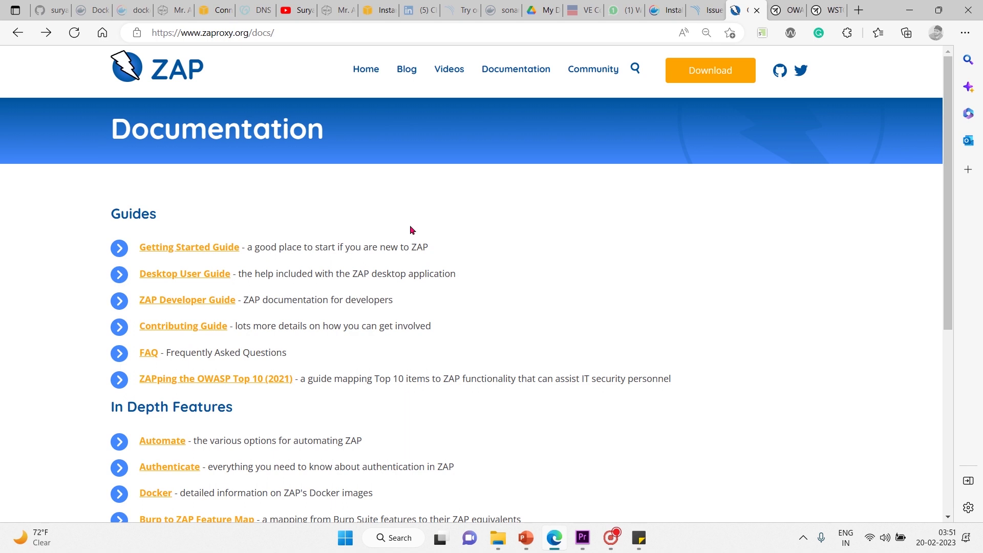
Step: Open the Download ZAP page and scroll down through the ZAP 2.12.0 installers
scroll(410, 229, down, 6)
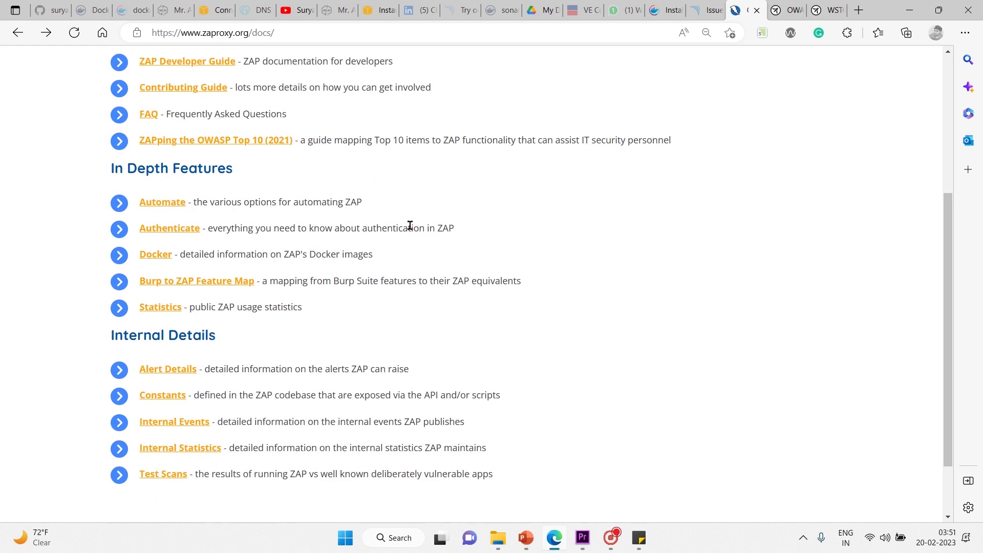
scroll(410, 225, up, 1)
scroll(410, 225, up, 5)
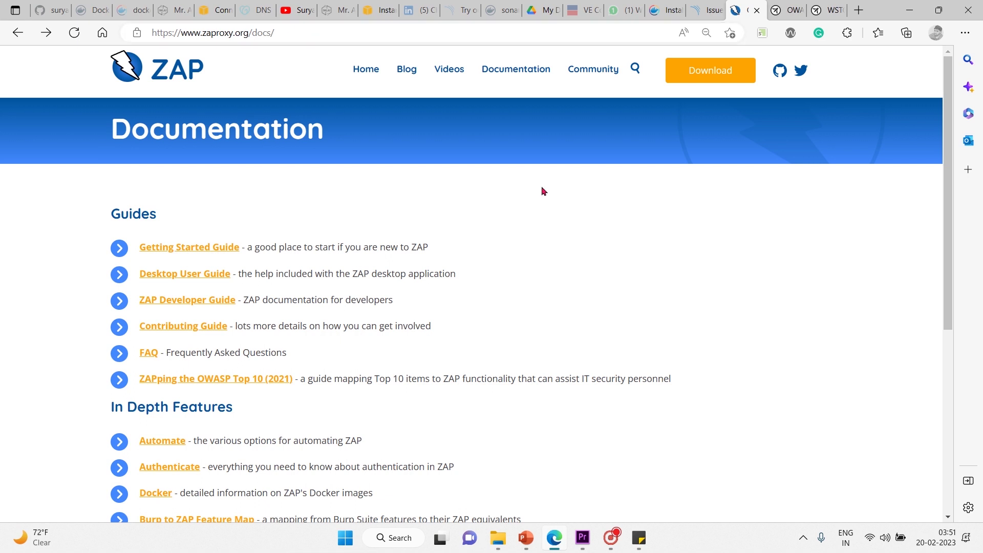
click(704, 68)
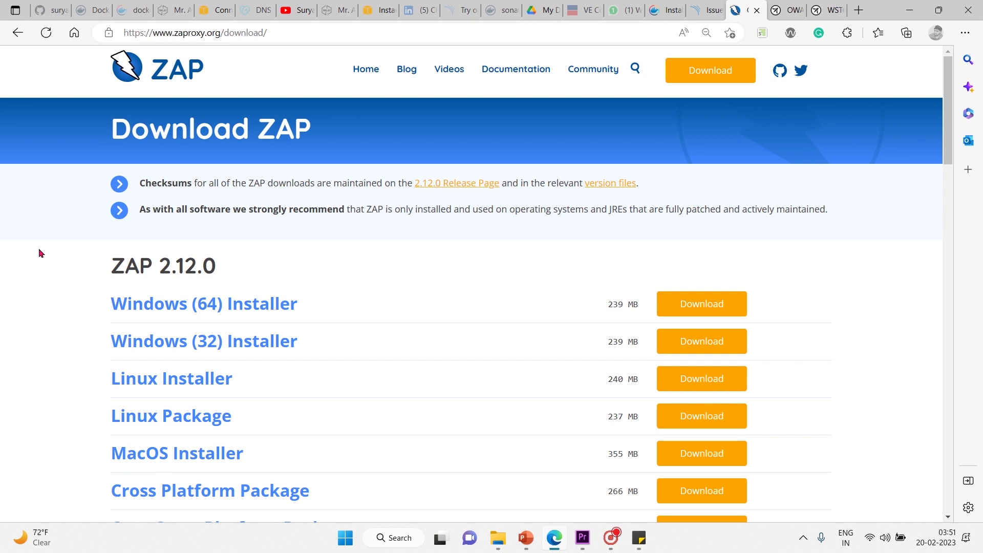
scroll(39, 251, down, 1)
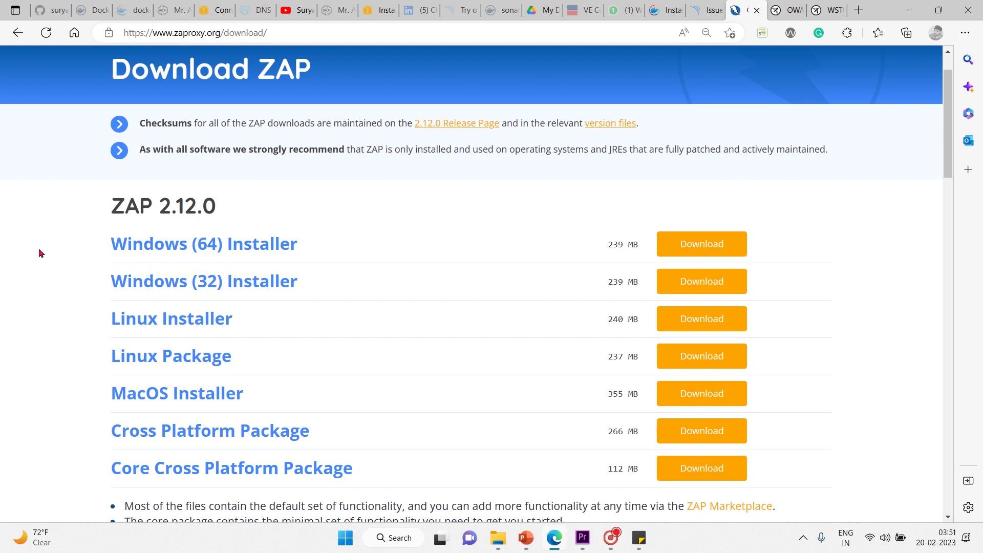
scroll(41, 253, down, 1)
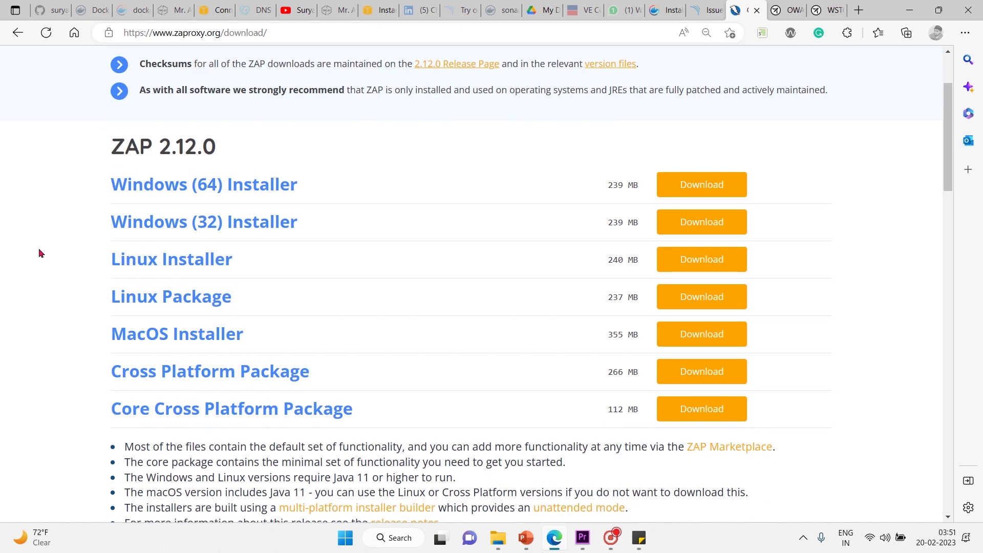
scroll(40, 253, down, 1)
scroll(40, 253, up, 1)
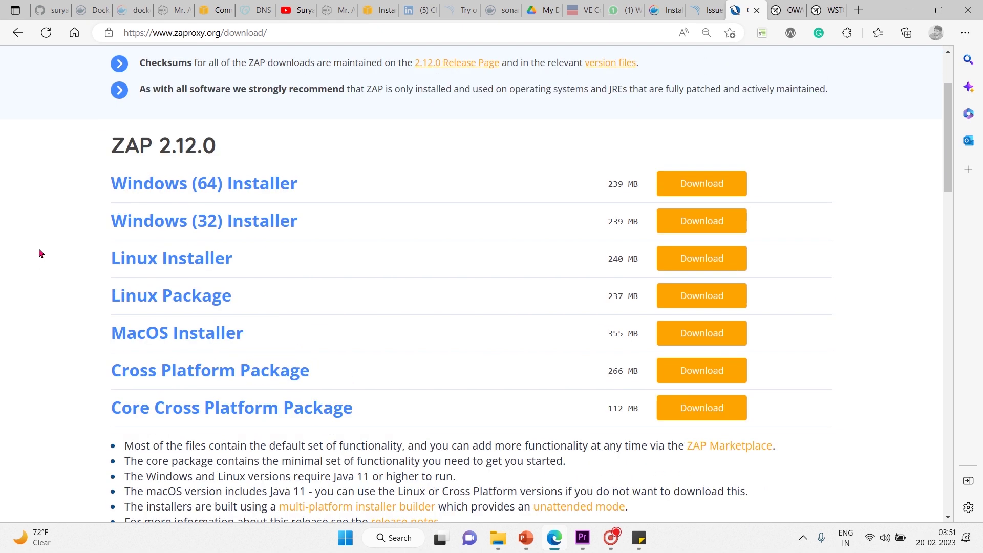
scroll(40, 253, down, 1)
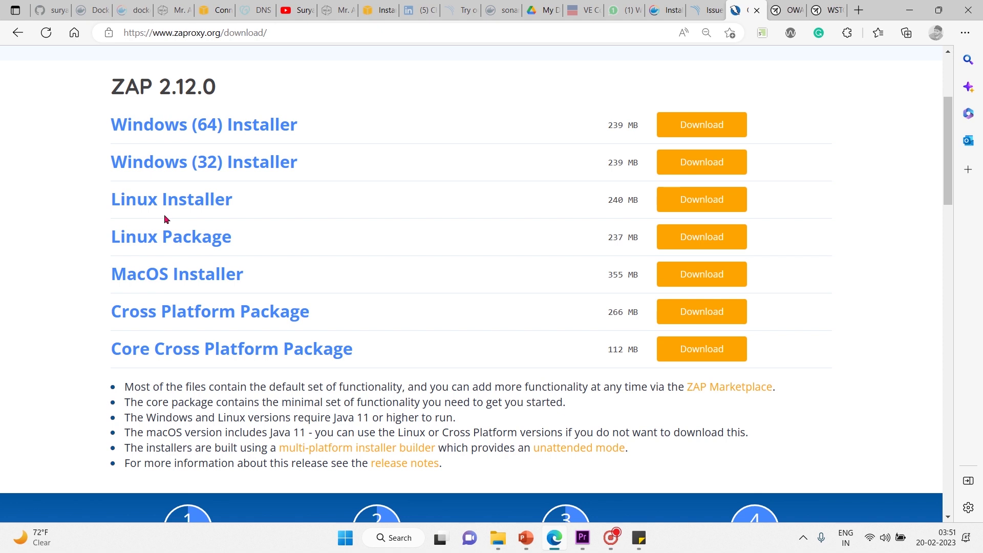
scroll(156, 255, down, 1)
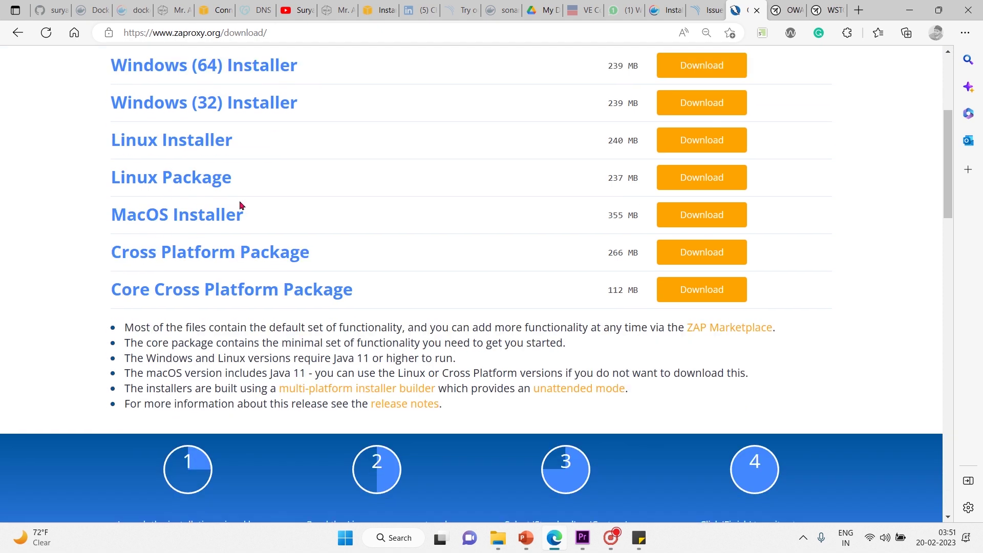
scroll(211, 238, down, 1)
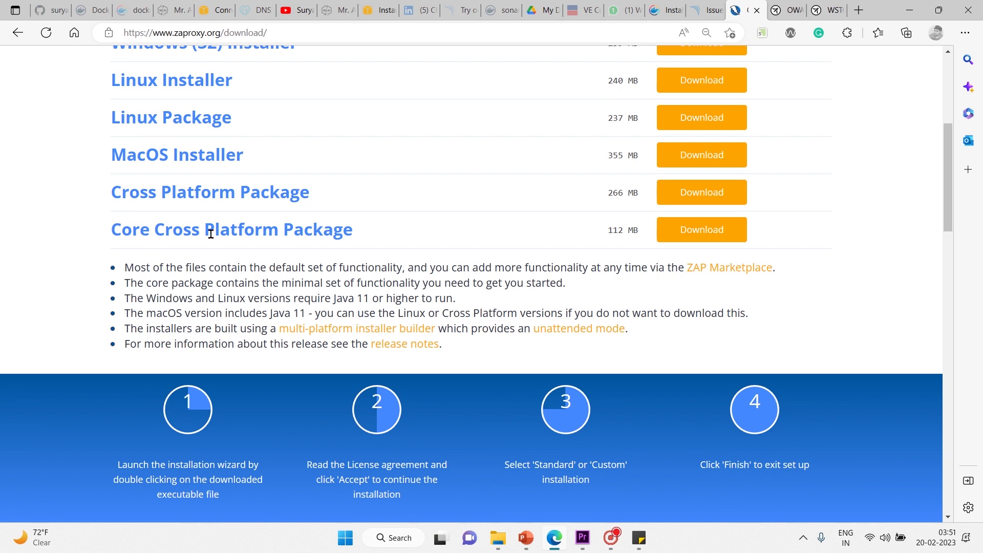
scroll(211, 236, up, 1)
scroll(246, 239, down, 2)
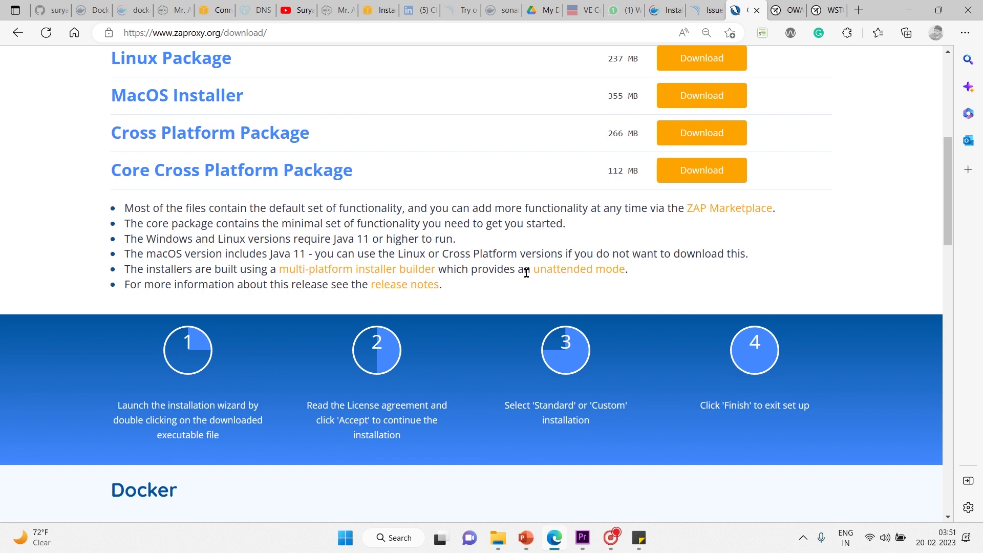
scroll(527, 275, down, 1)
scroll(527, 277, down, 2)
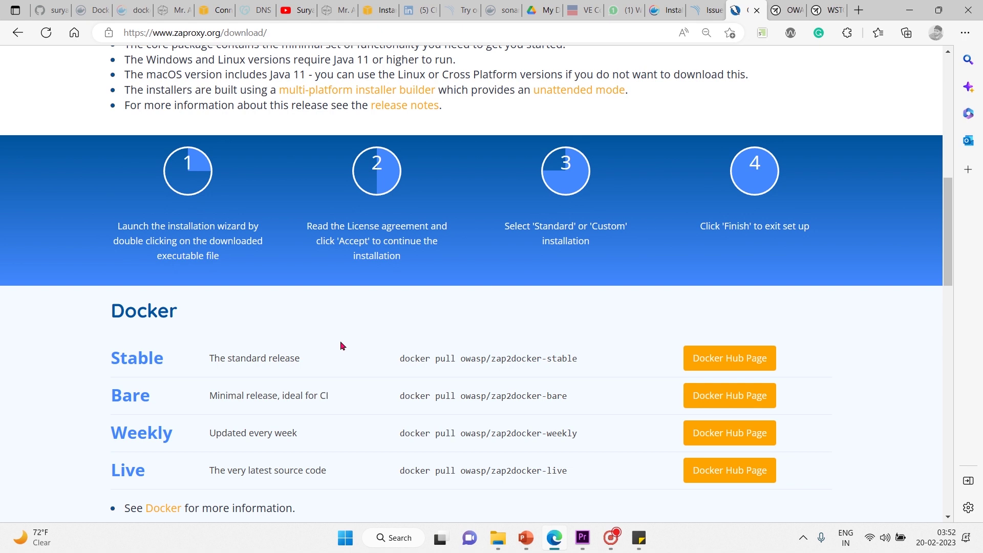
scroll(341, 343, down, 2)
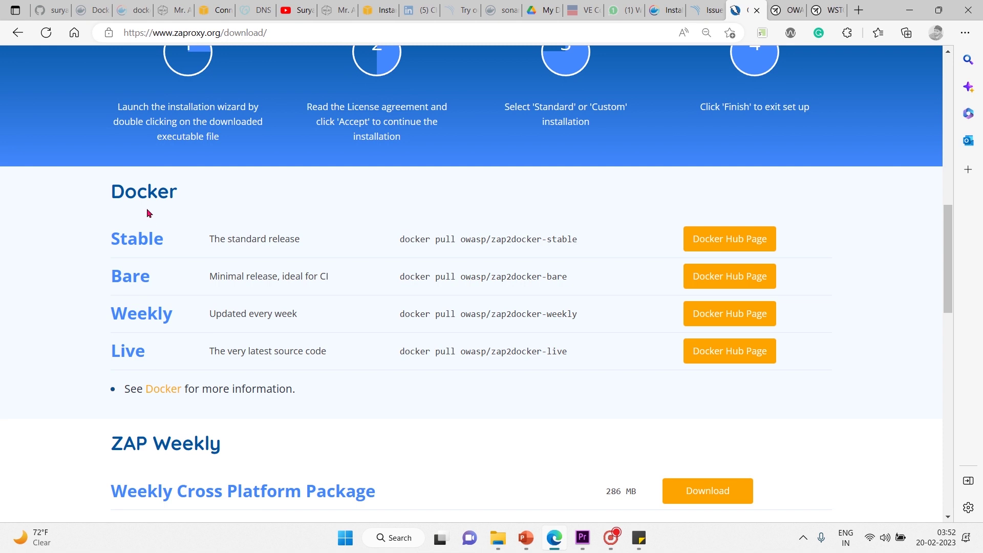
Step: Scroll on through the Docker images and other install options, then return to the installer list
drag(108, 221, 128, 238)
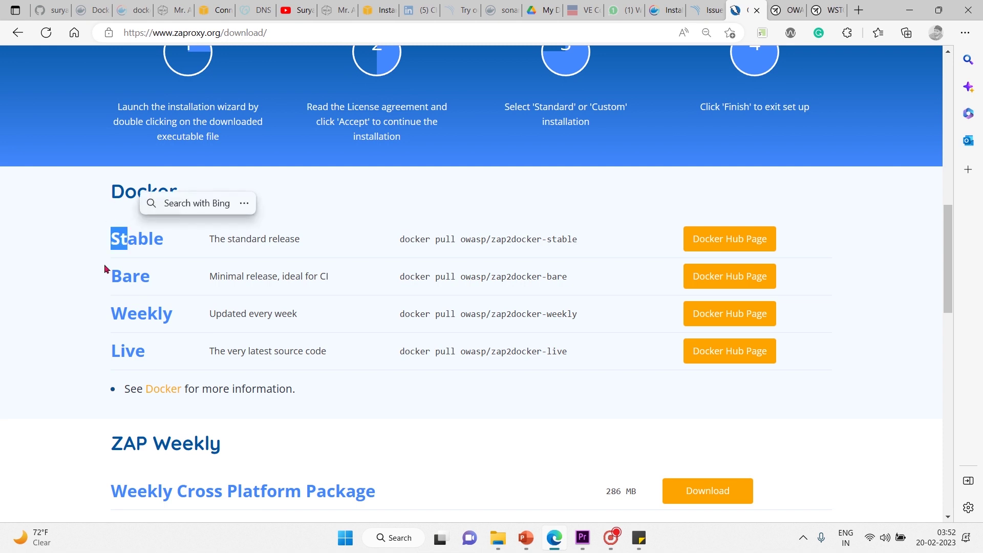
click(226, 209)
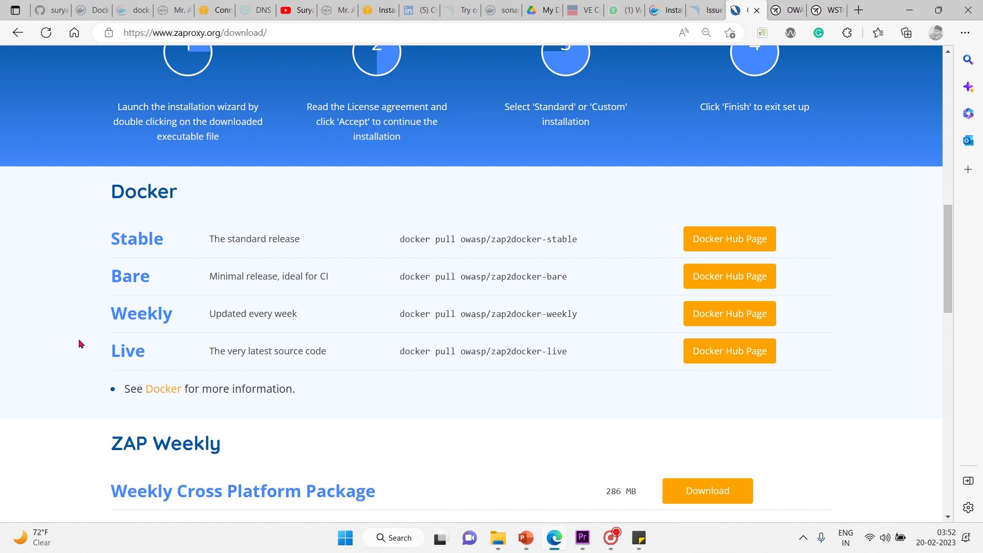
scroll(78, 339, down, 3)
scroll(79, 339, down, 2)
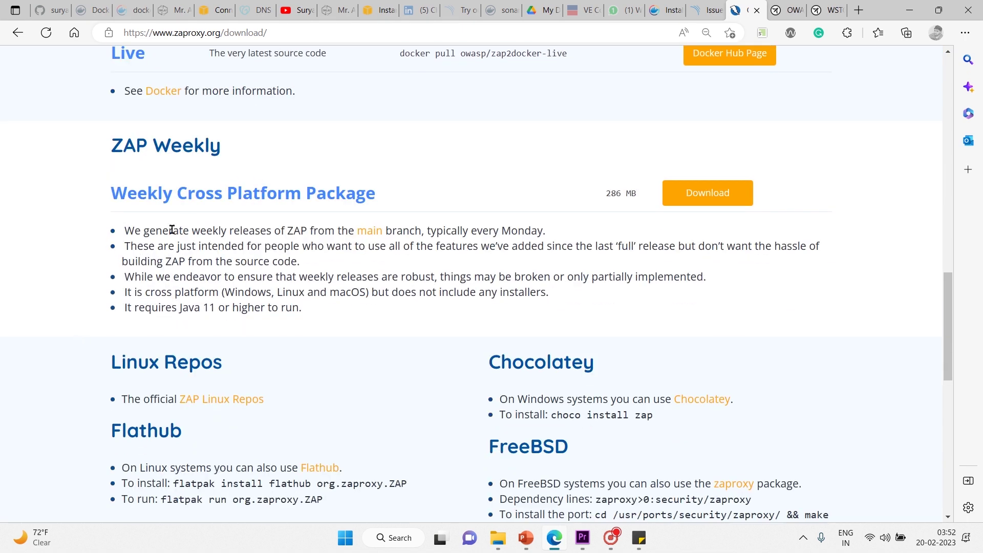
scroll(171, 229, down, 1)
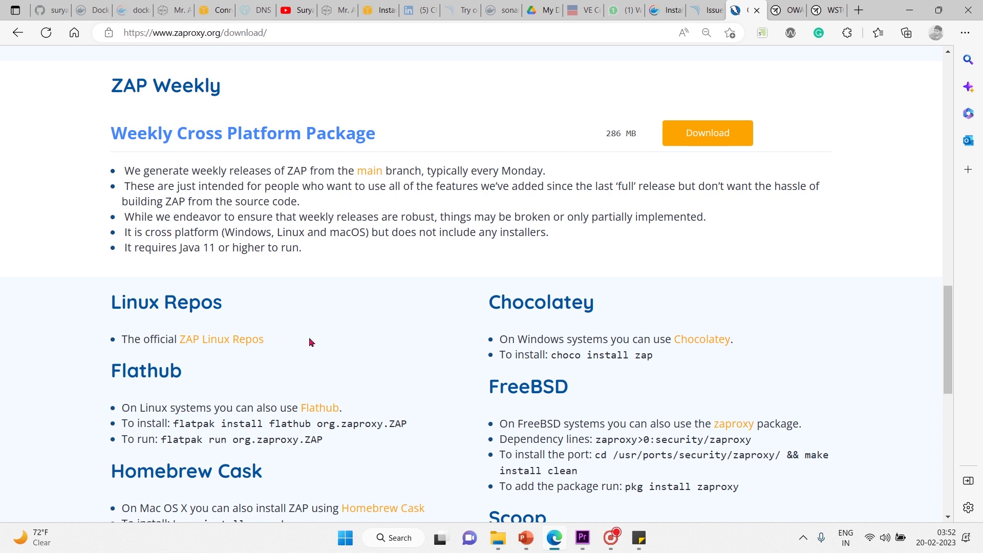
scroll(310, 342, down, 1)
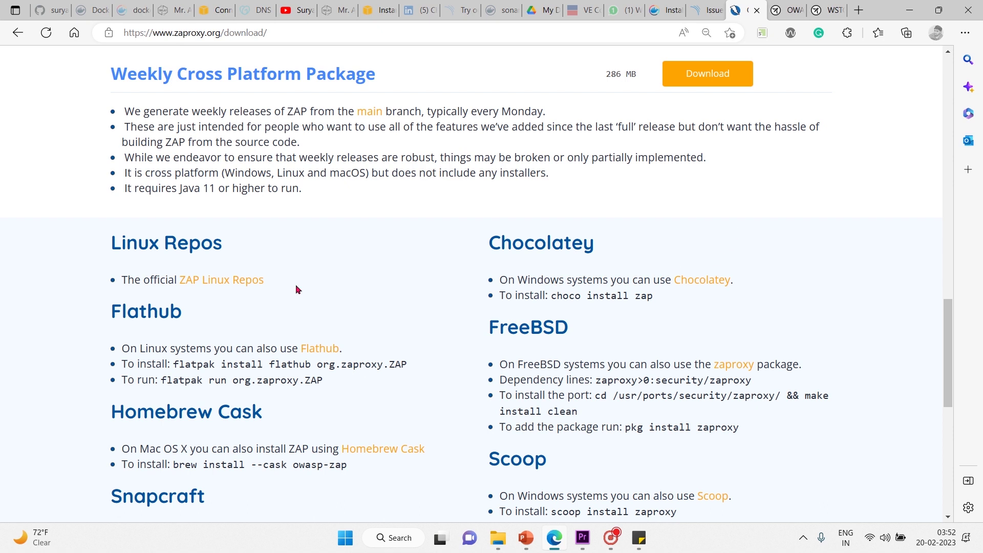
scroll(297, 289, down, 2)
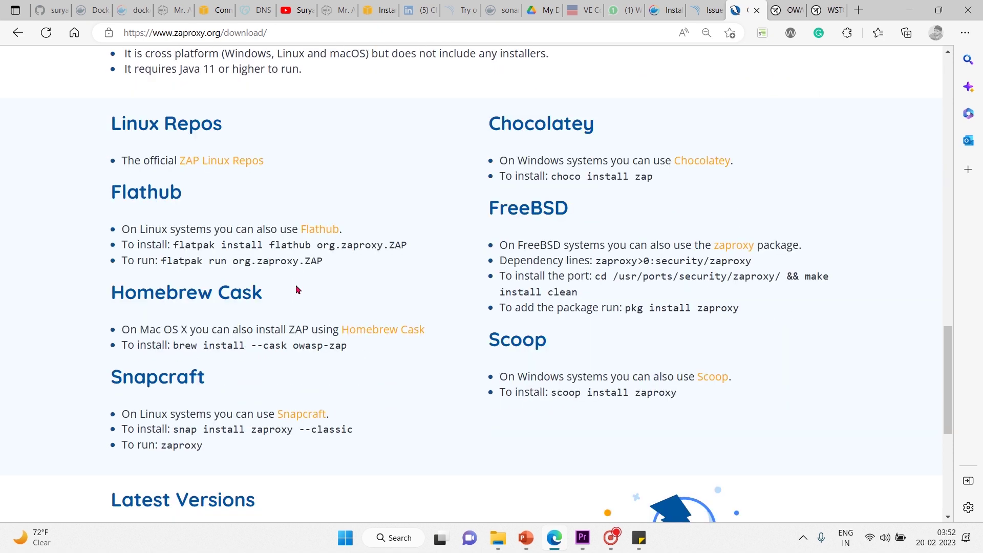
scroll(297, 289, down, 1)
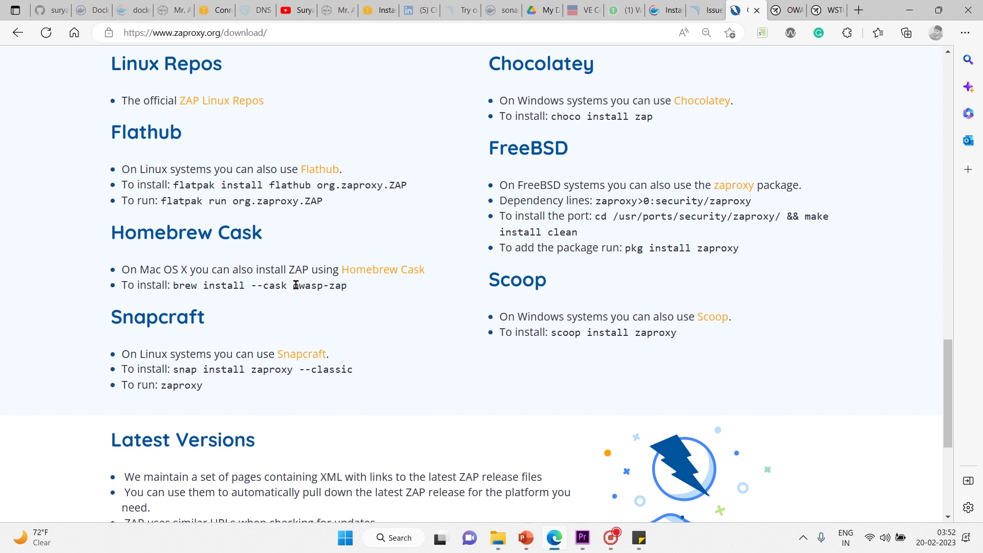
scroll(295, 285, down, 1)
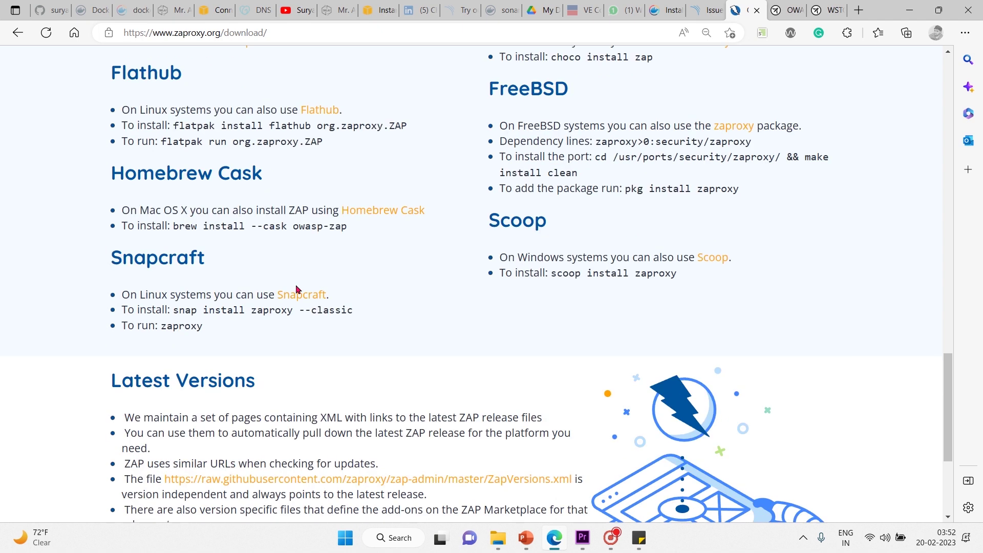
scroll(297, 290, up, 1)
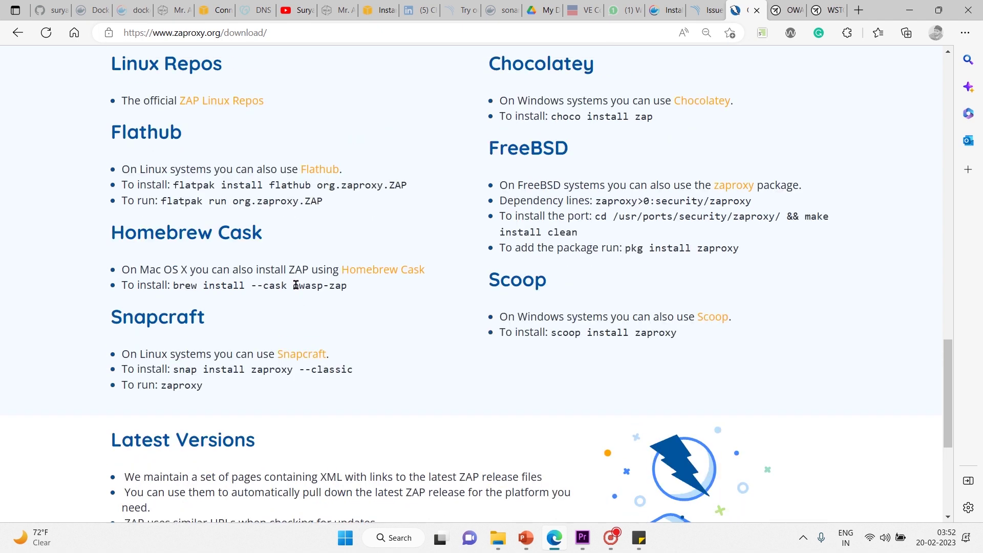
scroll(296, 287, down, 1)
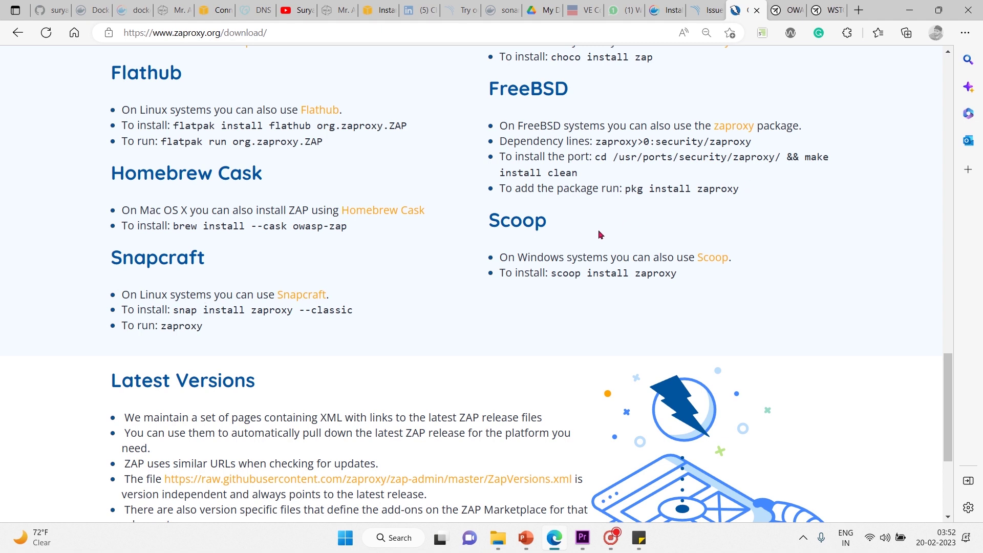
scroll(582, 257, up, 8)
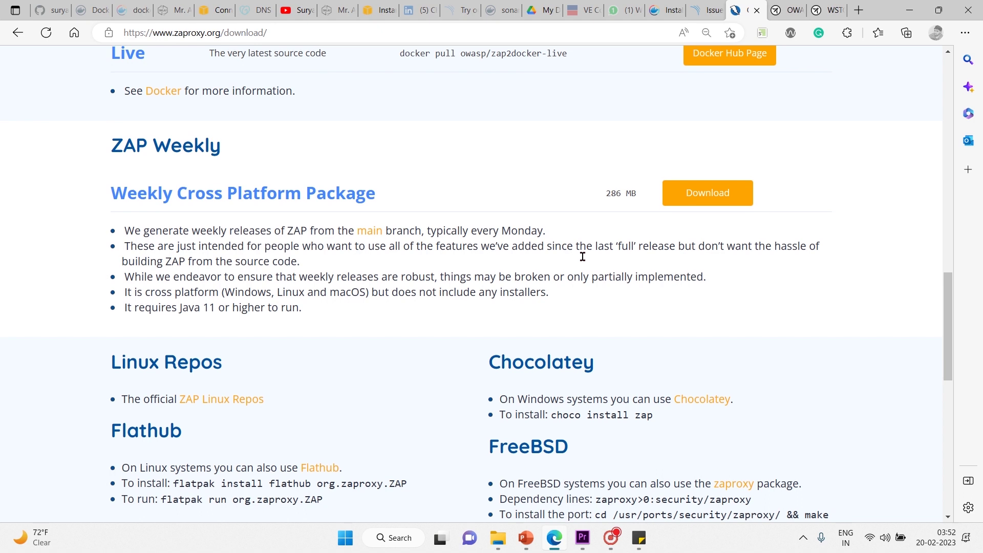
scroll(583, 261, up, 2)
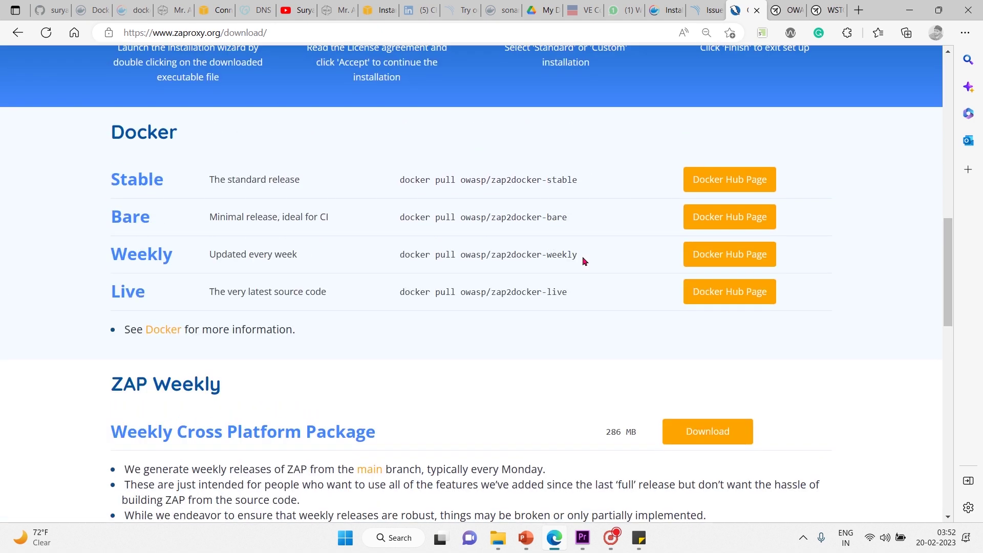
scroll(583, 261, up, 5)
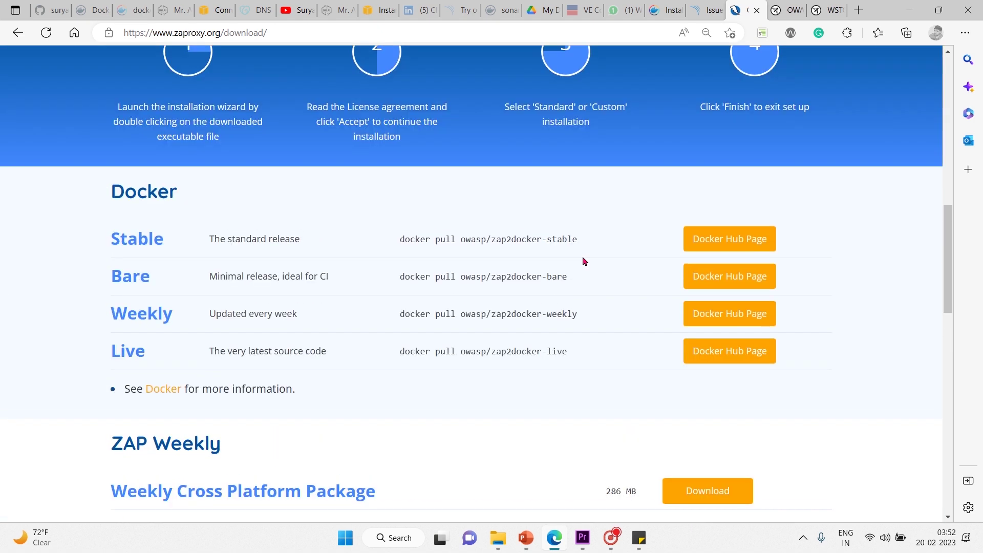
scroll(583, 261, up, 5)
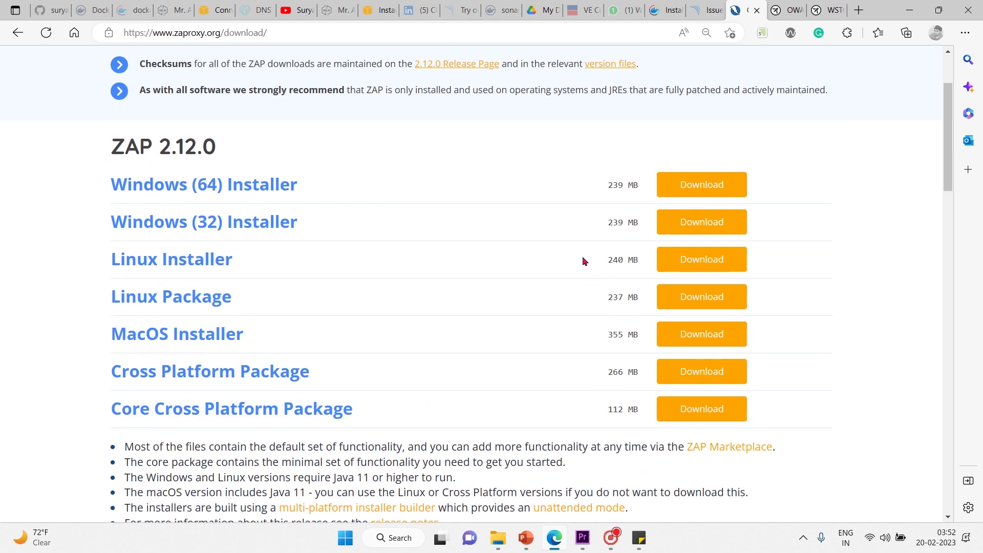
Step: Download the ZAP 2.12.0 Windows (64) installer and close the downloads list
click(697, 192)
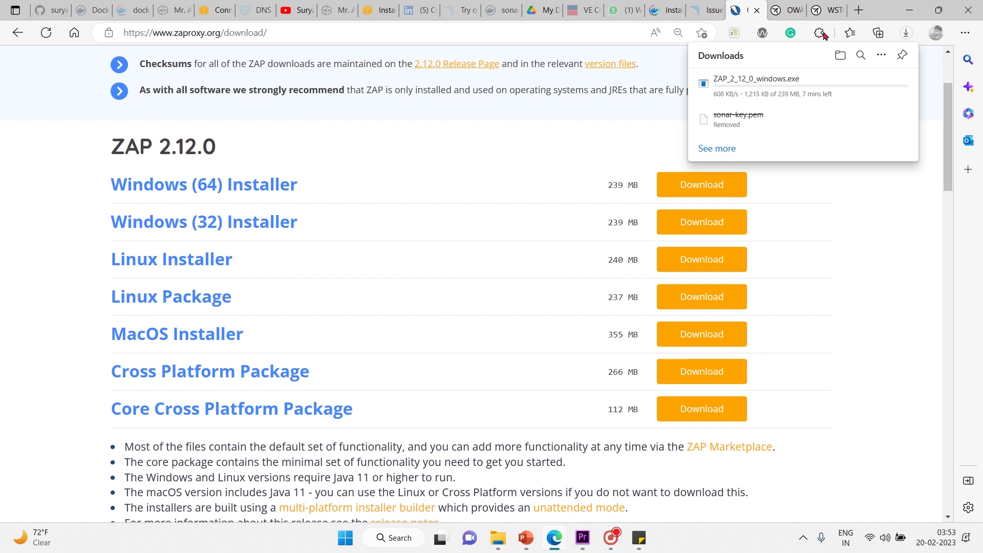
mouse_move(771, 100)
click(843, 221)
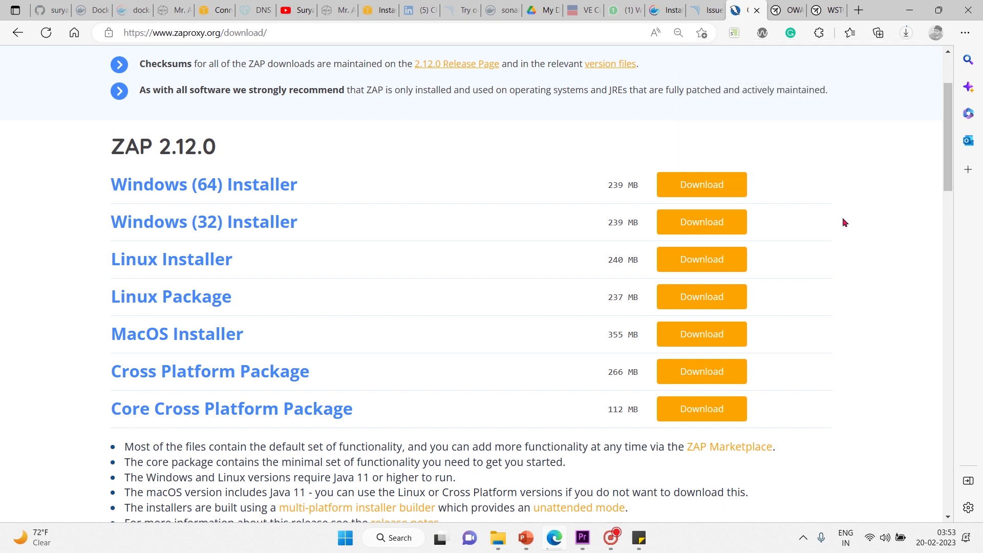
Step: Scroll down to the Linux Repos, Chocolatey and Snapcraft install sections
scroll(844, 221, down, 8)
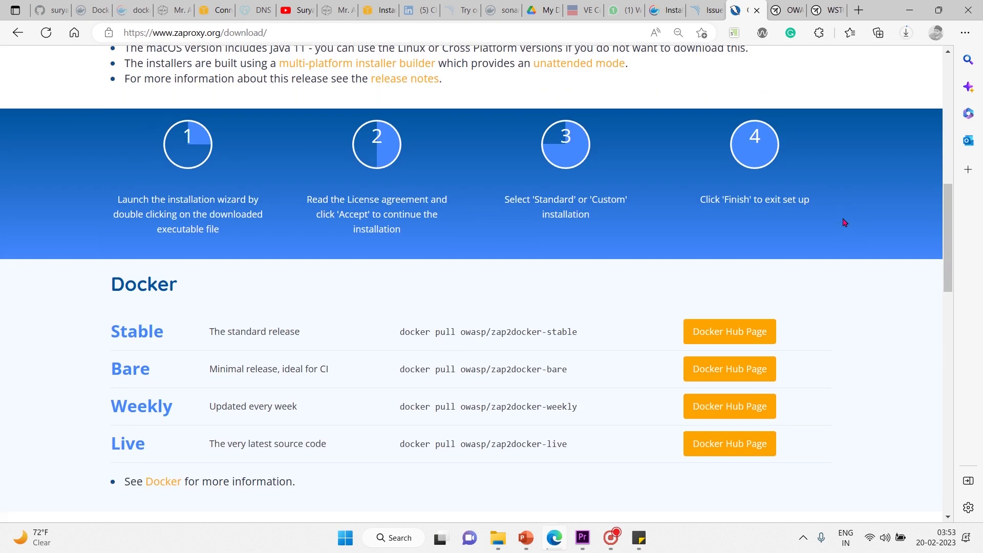
scroll(844, 221, down, 5)
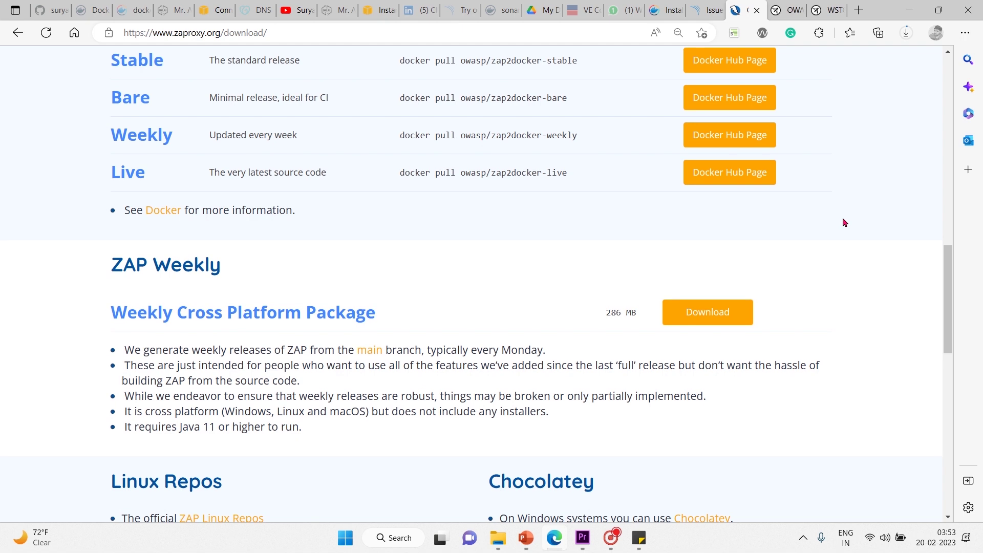
scroll(842, 222, up, 3)
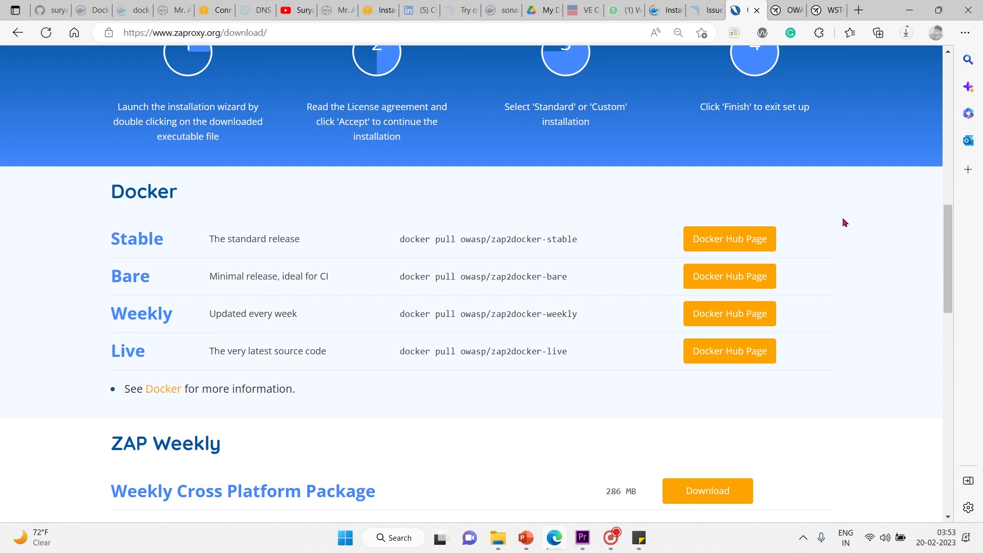
scroll(844, 222, down, 8)
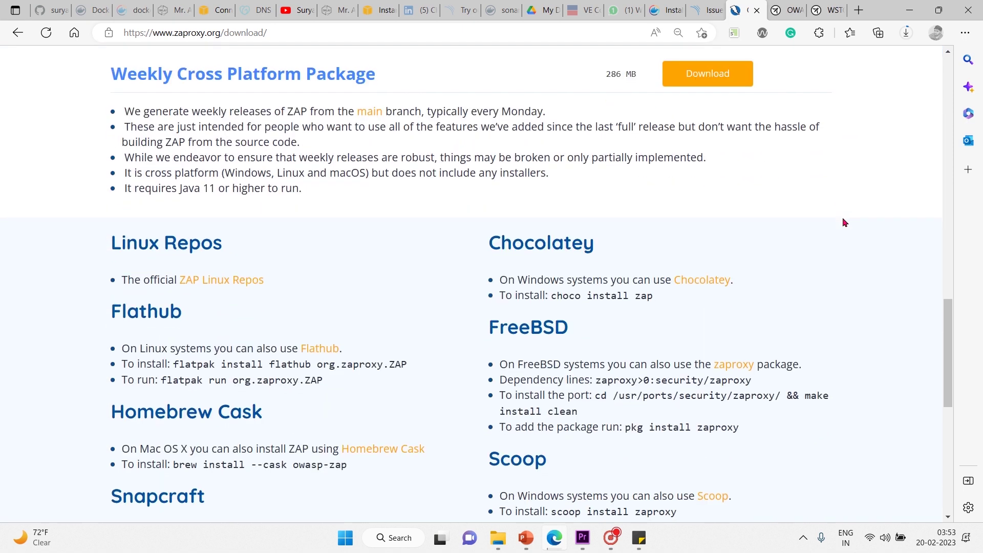
scroll(843, 217, down, 1)
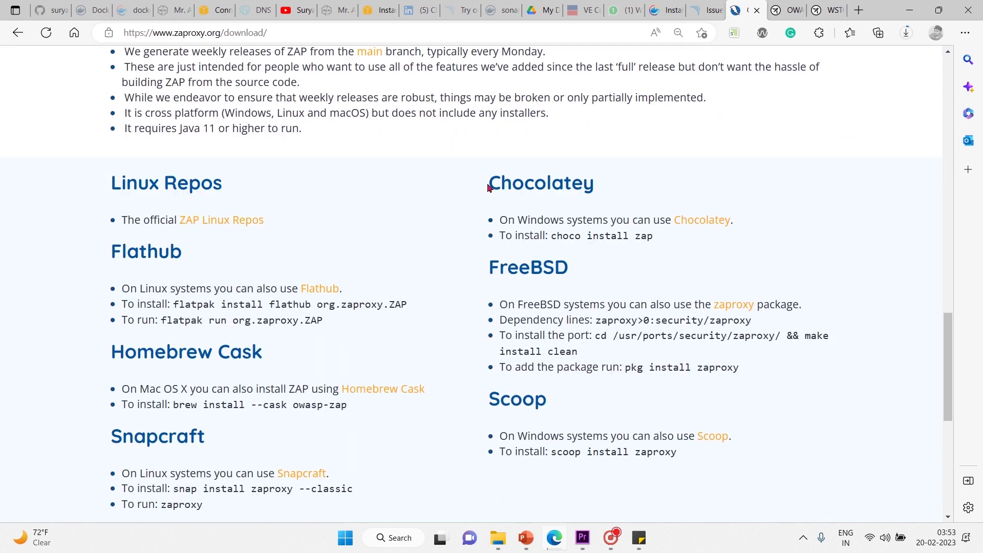
Step: Find and select the Chocolatey command 'choco install zap'
drag(488, 187, 755, 228)
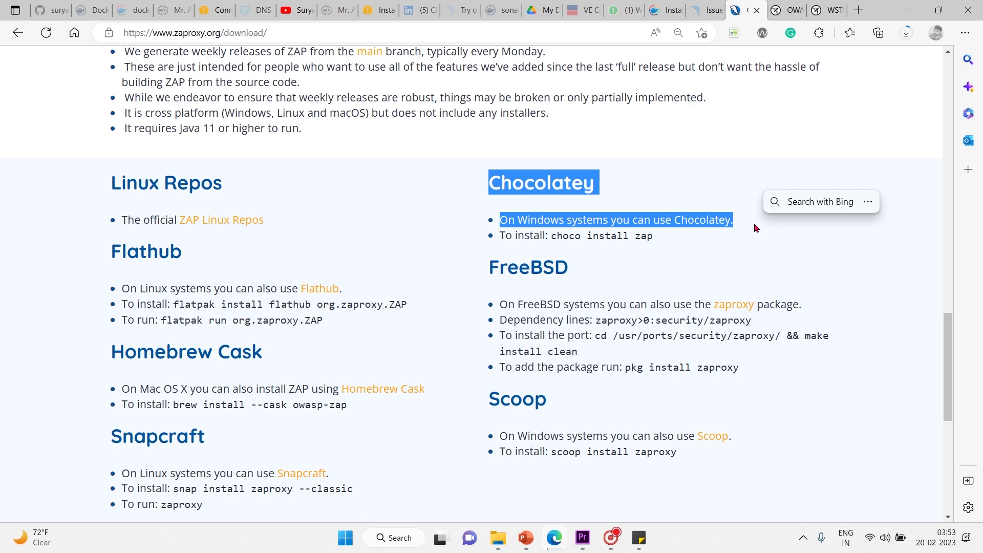
scroll(672, 177, down, 1)
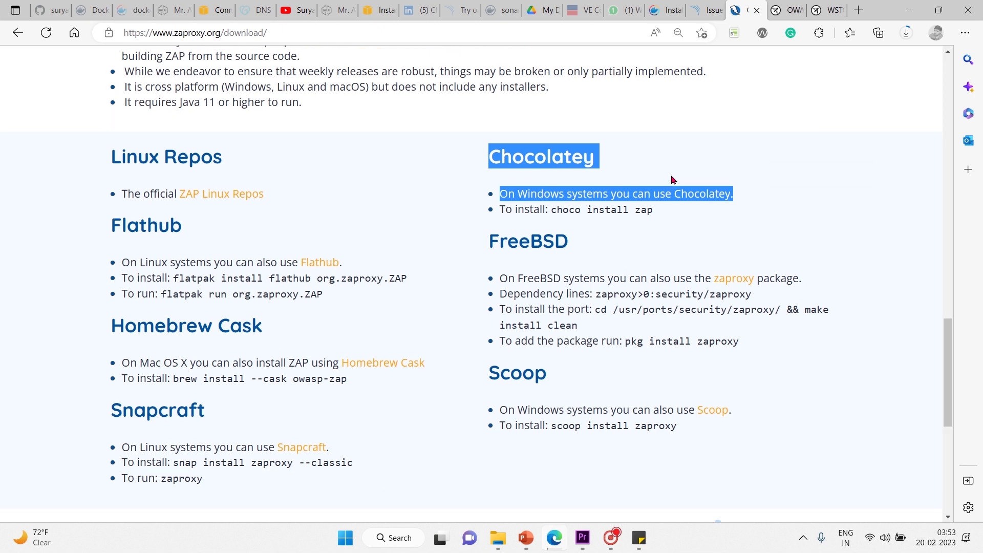
scroll(672, 179, down, 1)
click(615, 186)
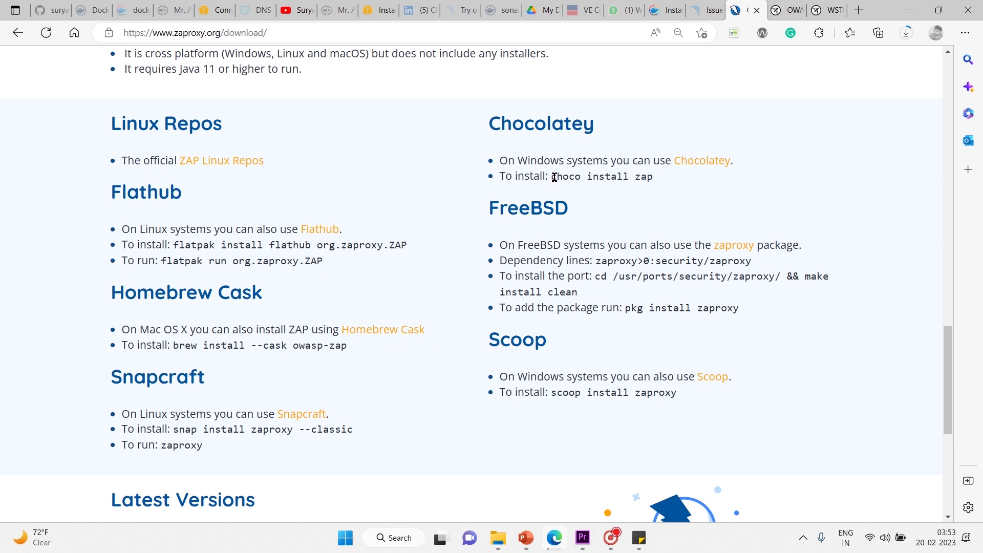
drag(553, 177, 659, 182)
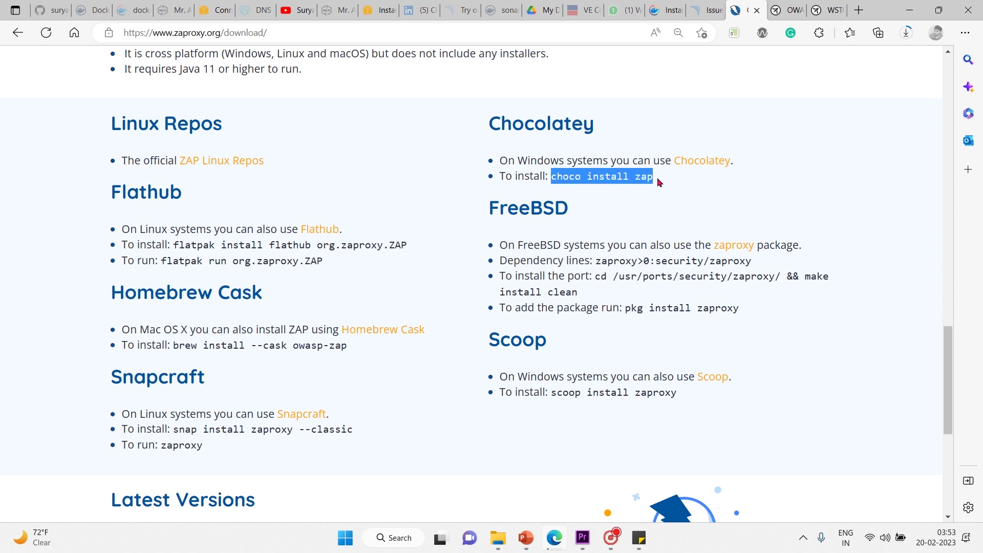
click(611, 177)
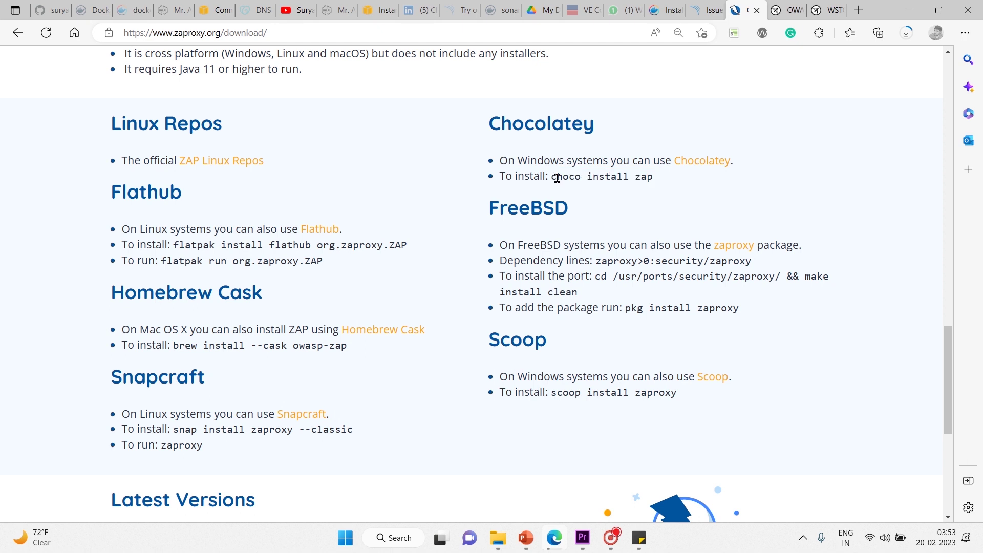
drag(553, 176, 658, 183)
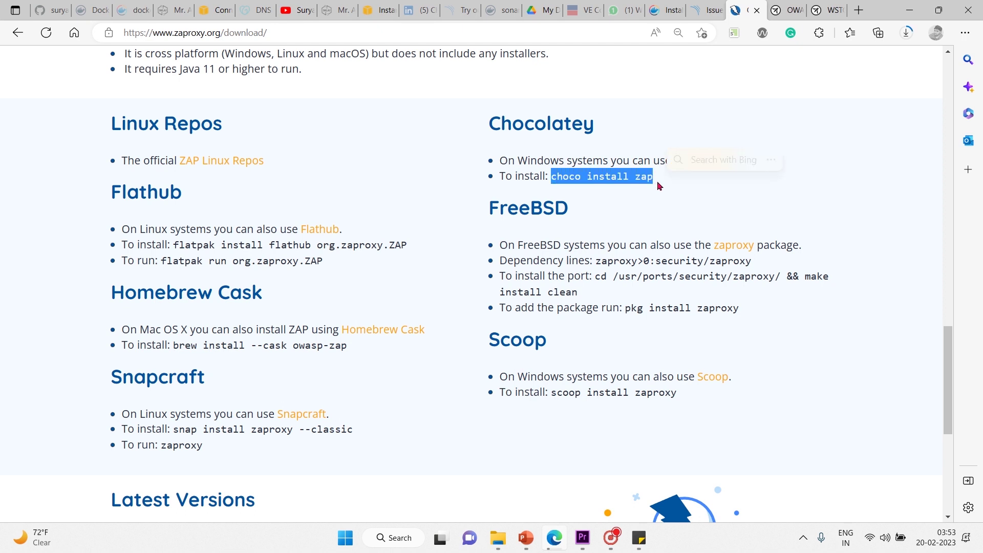
click(604, 178)
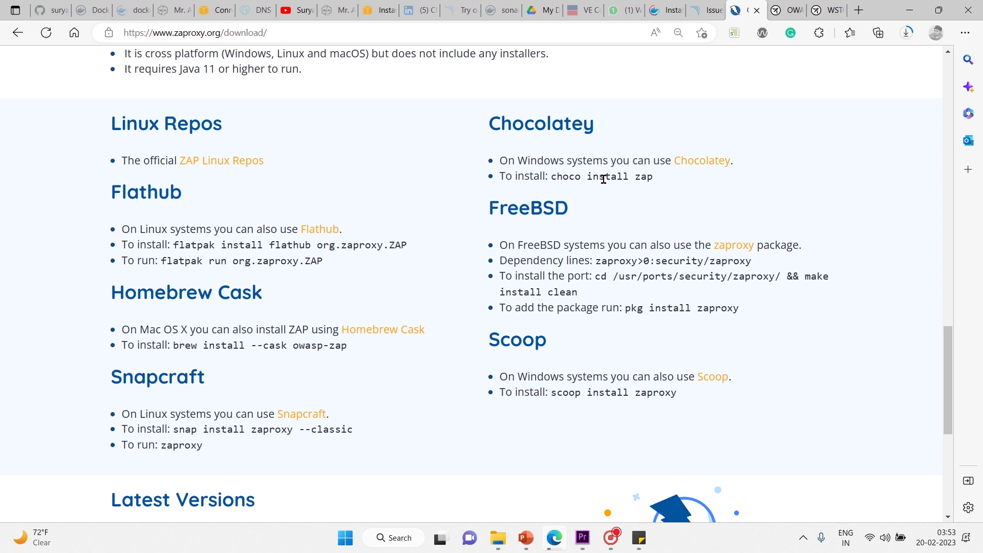
Step: Search Windows for PowerShell and run it as administrator
click(389, 537)
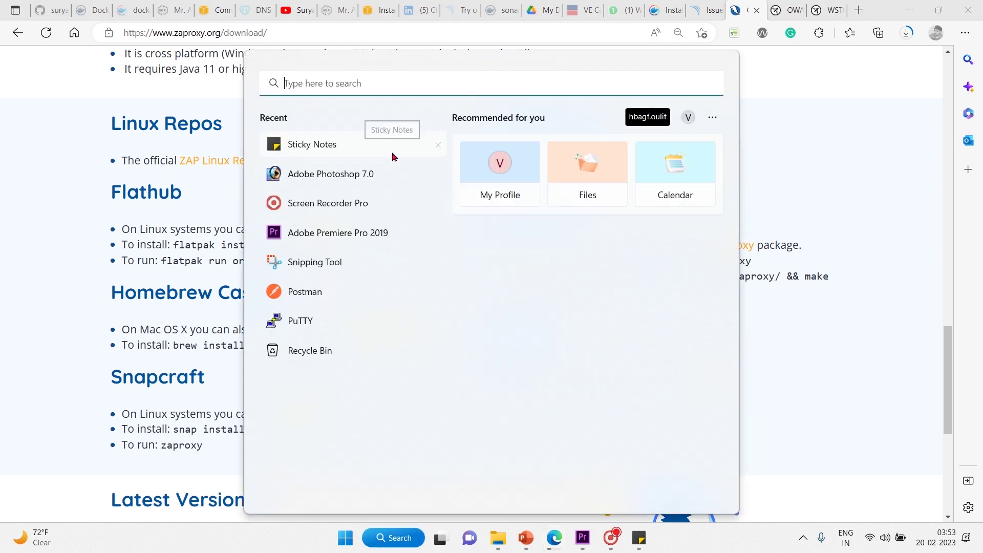
text(2)
key(BackSpace)
text(w)
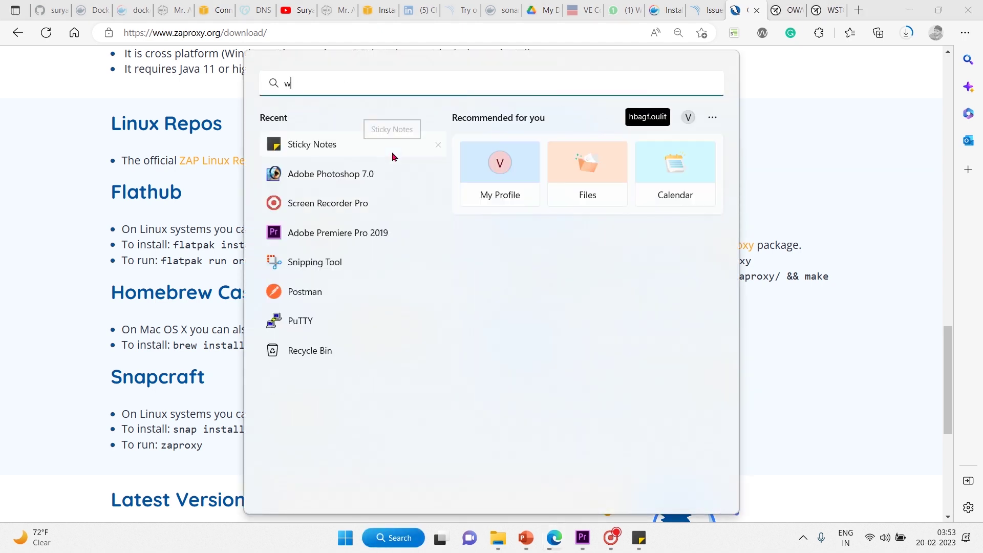
text(in)
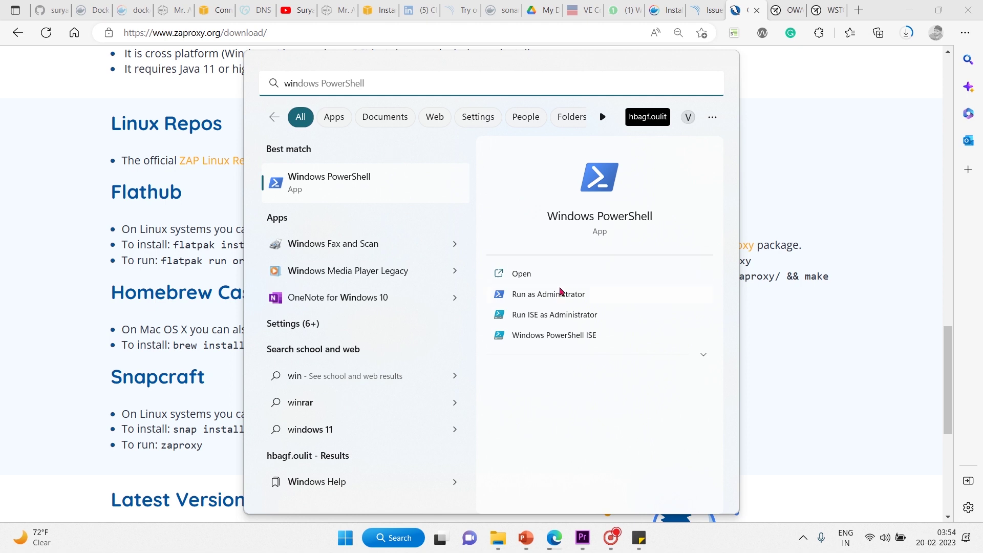
click(561, 293)
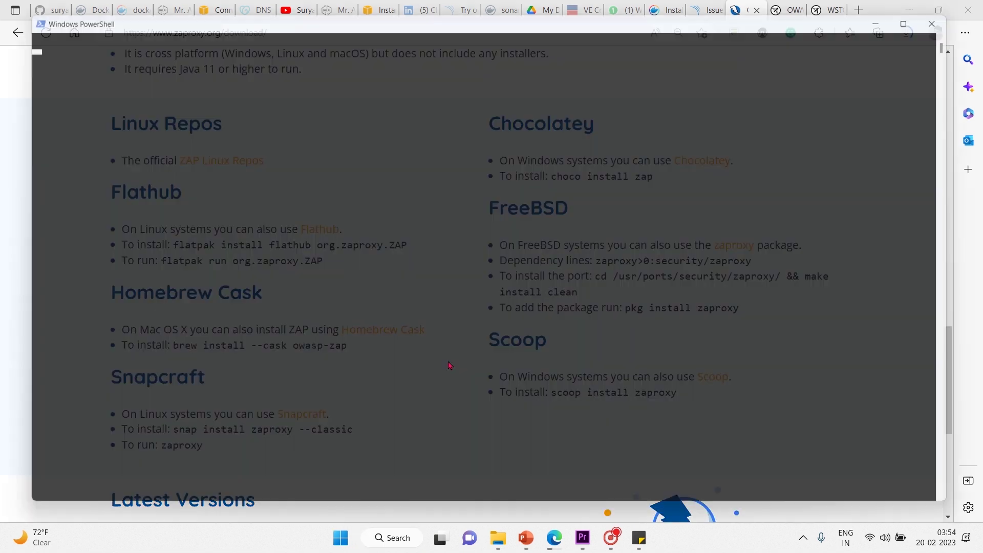
Step: Grant administrator rights, clear the console, and run 'choco install zap'
click(450, 367)
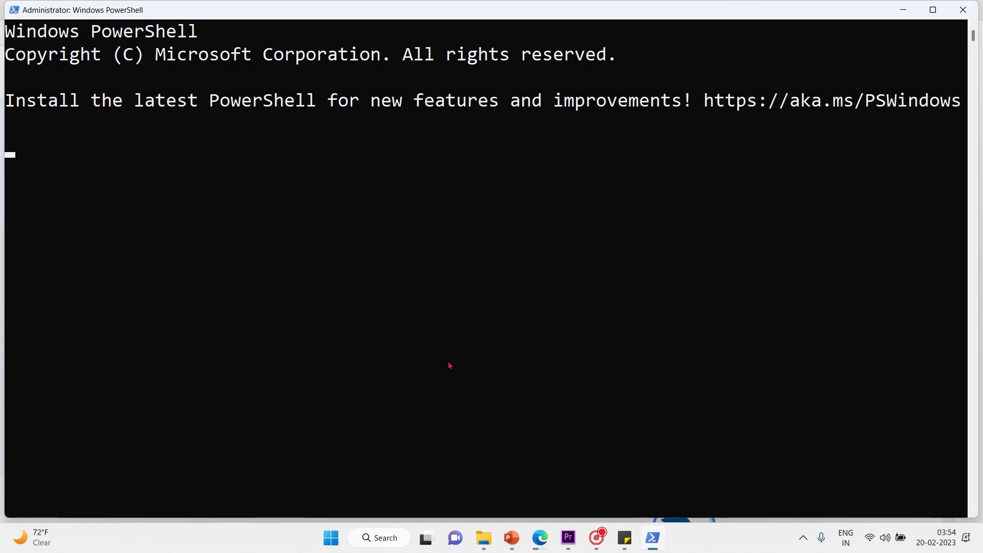
text(clear)
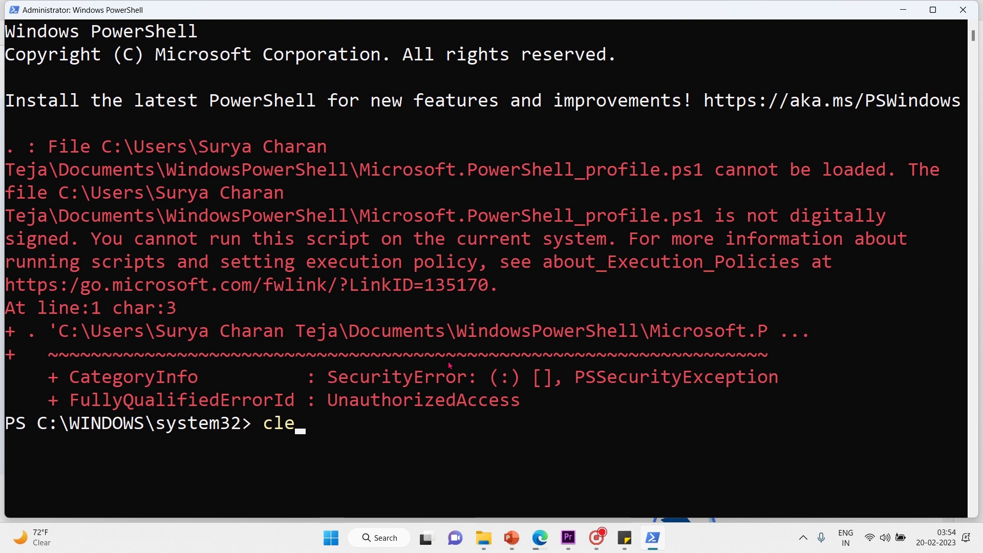
key(Return)
text(choc)
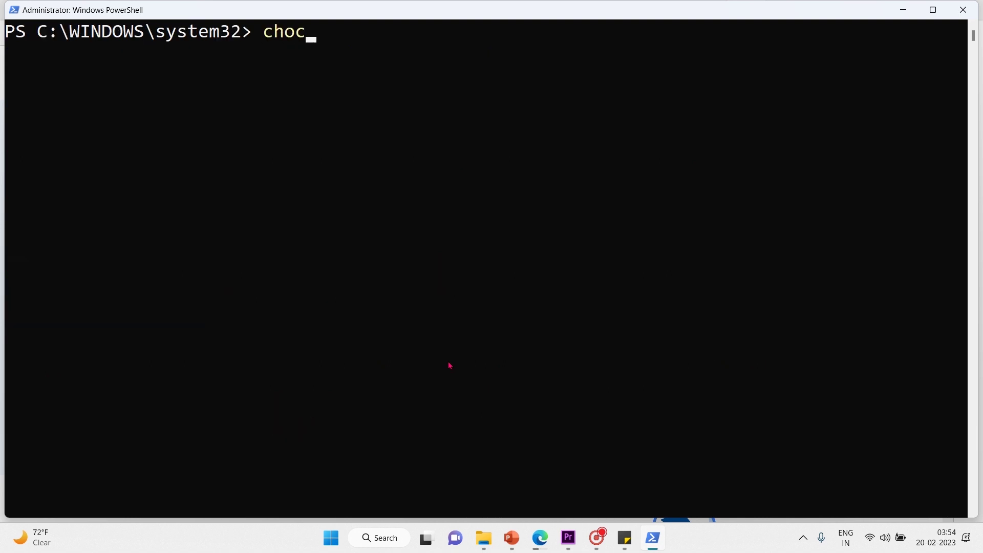
text(o install)
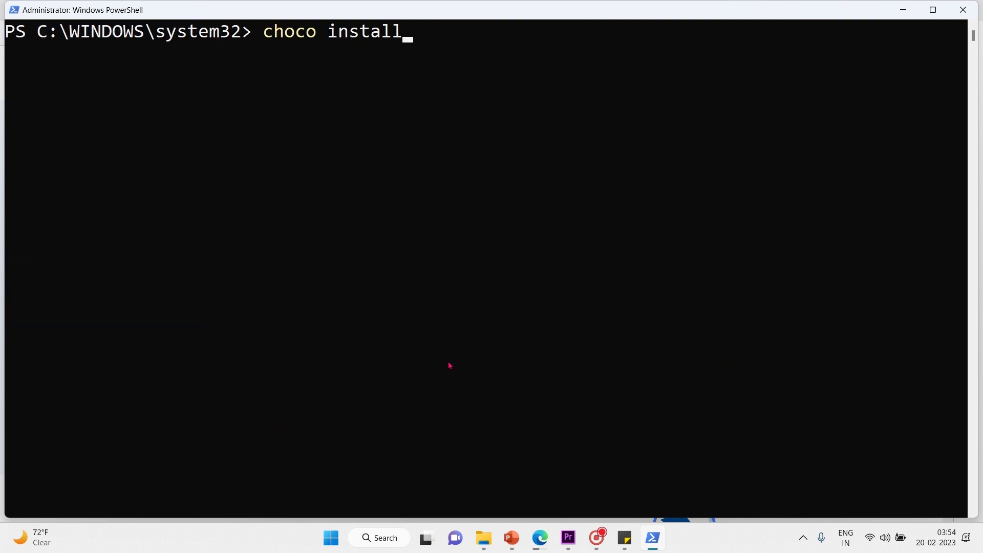
text( zap)
key(Return)
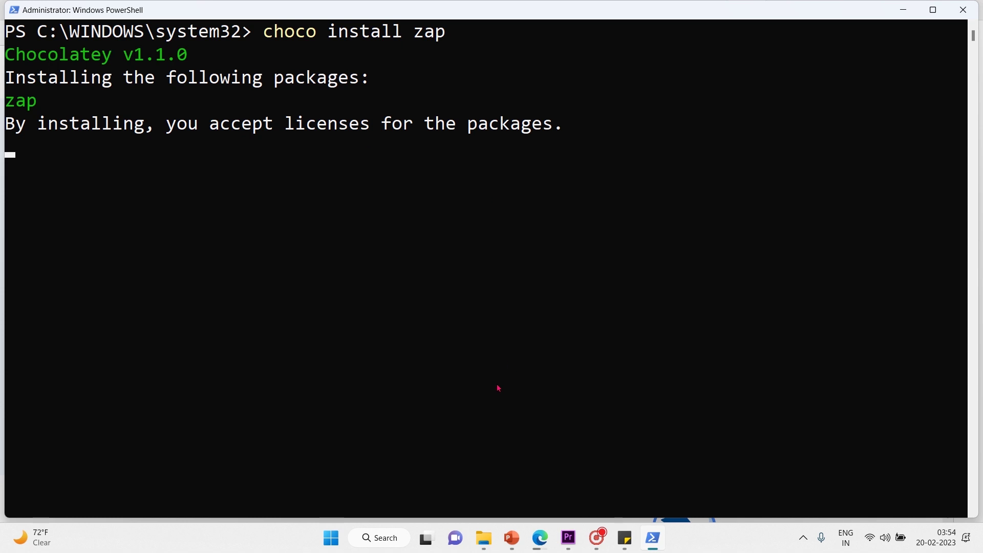
mouse_move(539, 537)
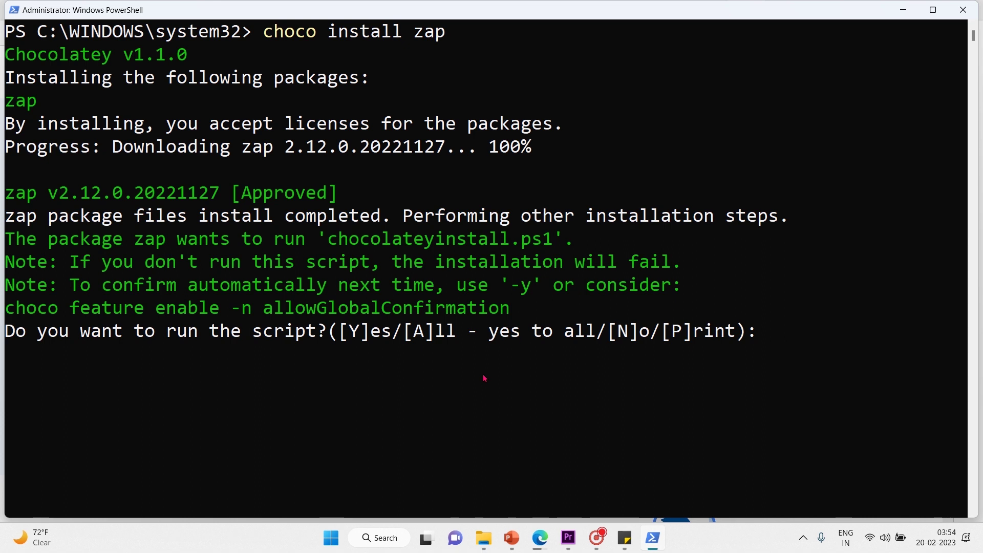
Step: Answer Y to run the install script and highlight the resulting JAVA_HOME error
text(Y)
key(Return)
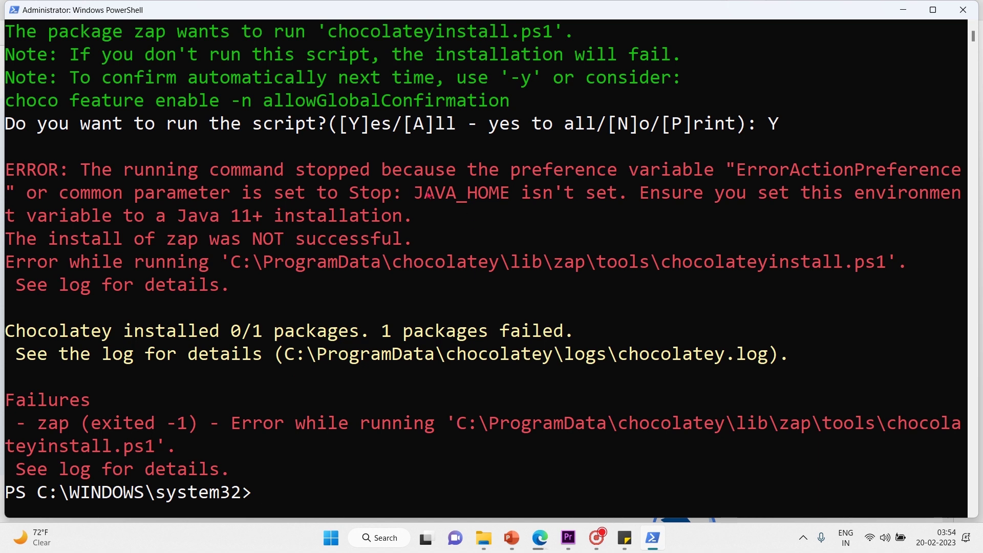
drag(413, 193, 592, 199)
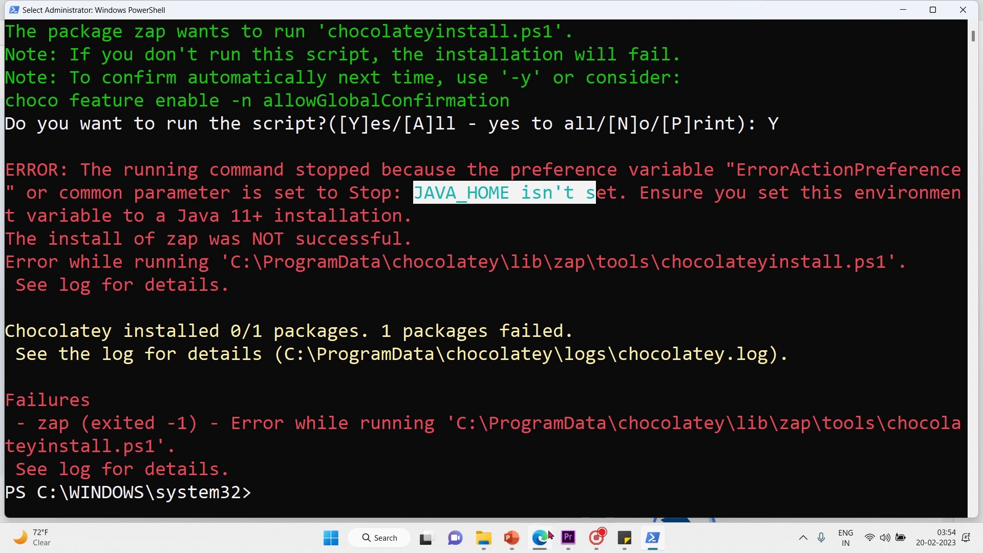
Step: Bring the Volvo developer page forward, then minimise it to return to PowerShell
mouse_move(548, 534)
mouse_move(588, 479)
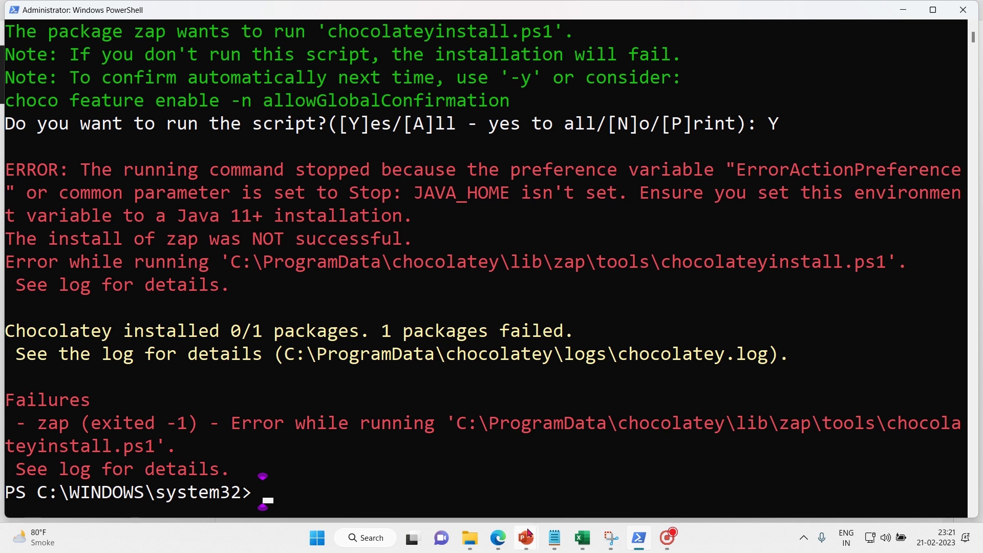
mouse_move(498, 537)
click(575, 479)
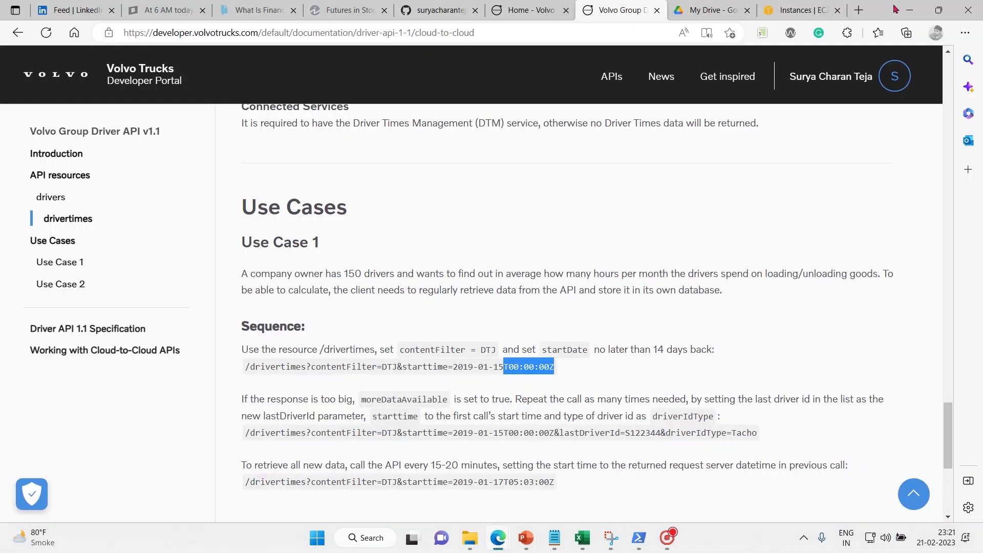
click(909, 10)
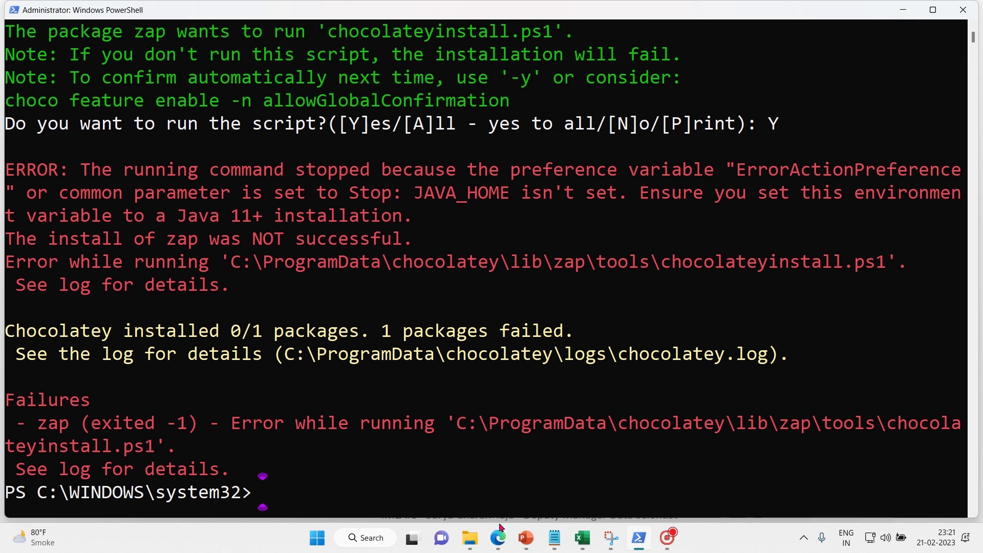
Step: Switch to the Java Downloads page and start creating a new Oracle account
mouse_move(499, 535)
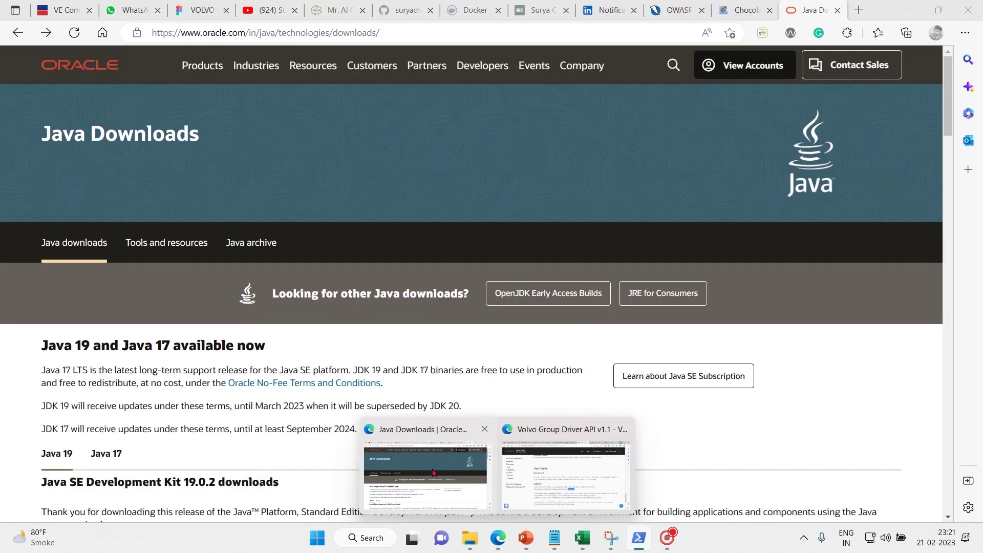
click(433, 476)
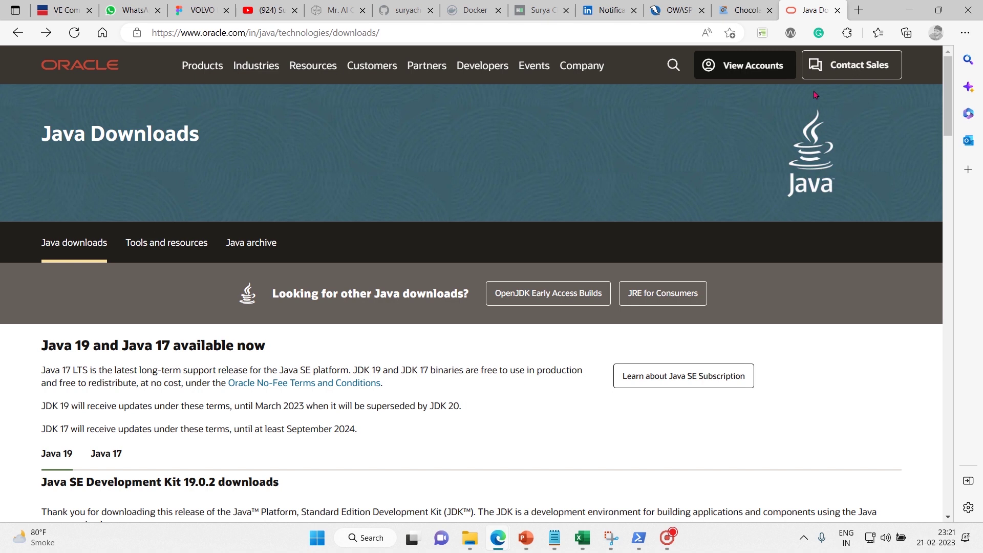
click(739, 71)
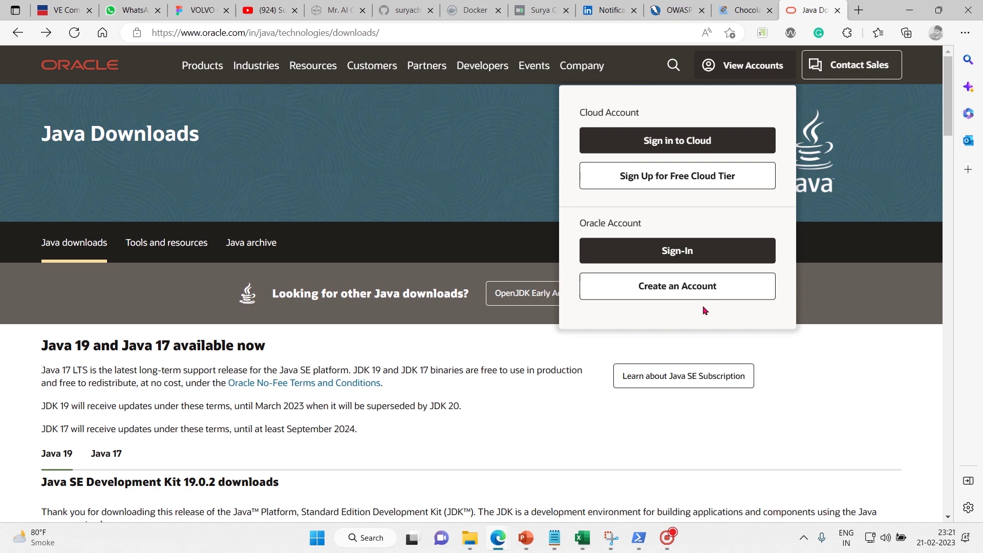
click(680, 288)
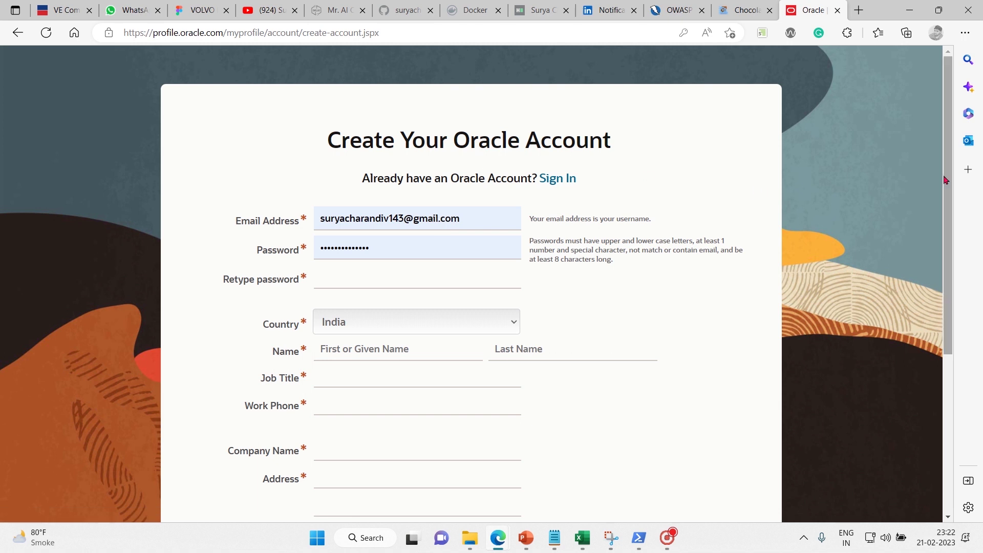
Step: Fill in the e-mail field and replace the autofilled password with a new one
drag(946, 179, 944, 206)
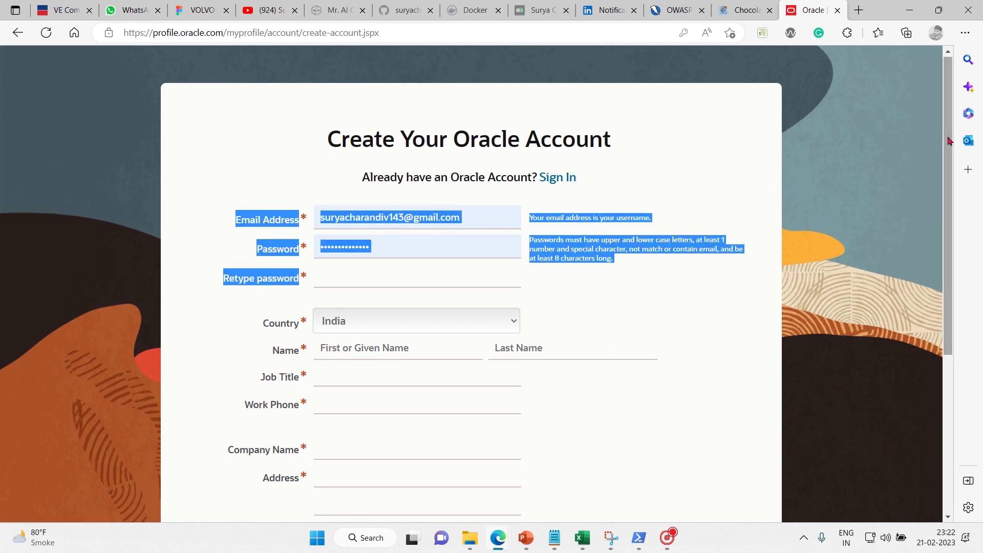
scroll(946, 159, down, 2)
scroll(946, 158, down, 3)
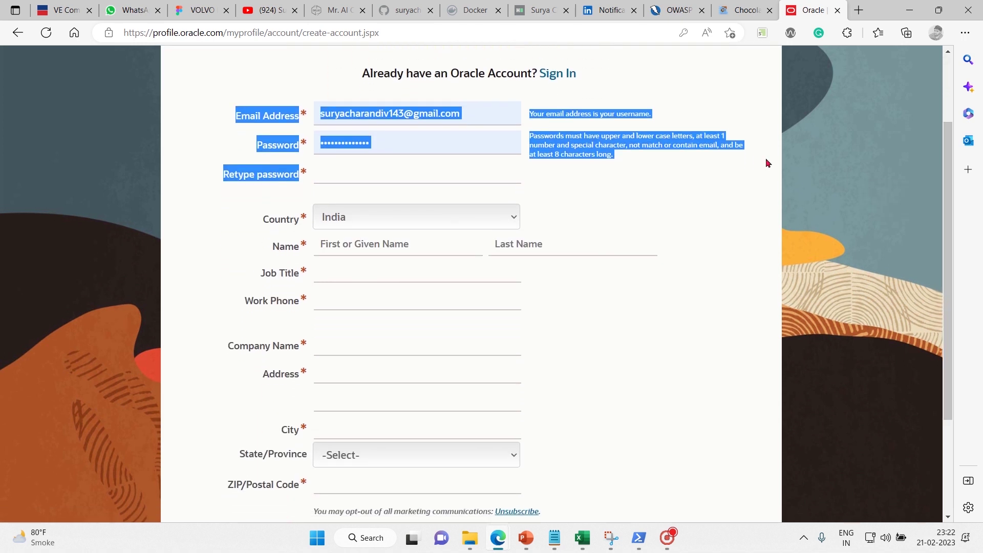
click(467, 117)
click(467, 152)
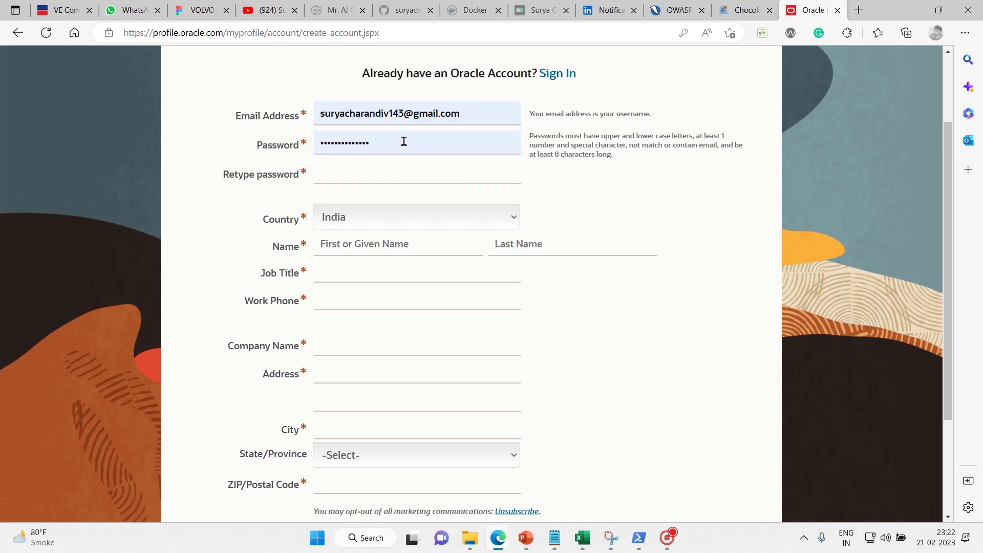
click(403, 141)
key(BackSpace)
key(BackSpace)
key(BackSpace)
key(BackSpace)
key(BackSpace)
key(BackSpace)
key(BackSpace)
key(BackSpace)
key(BackSpace)
key(BackSpace)
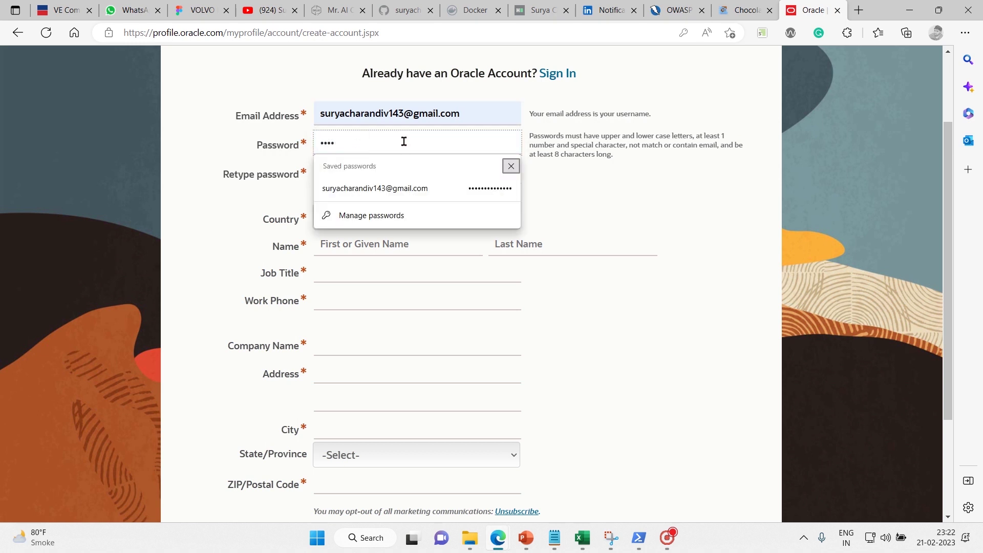
text(••••••••••••••)
click(627, 213)
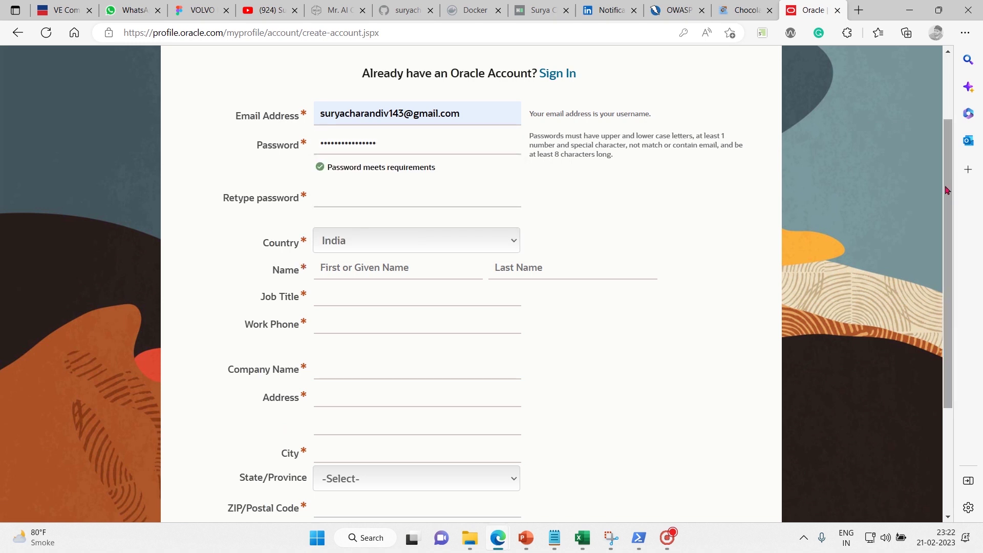
Step: Type the account password into the Retype password field and correct the mismatch
drag(941, 186, 940, 214)
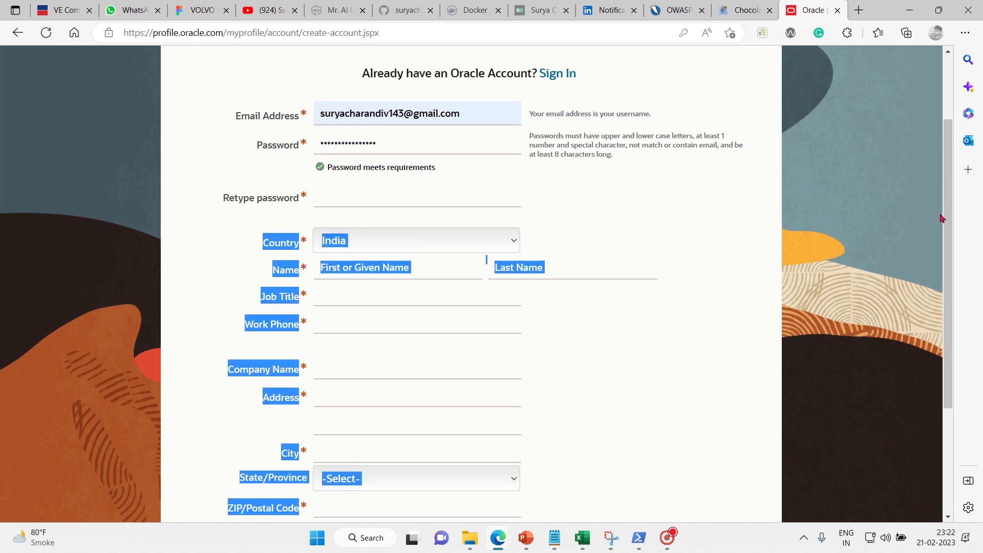
click(355, 198)
text(••••••••)
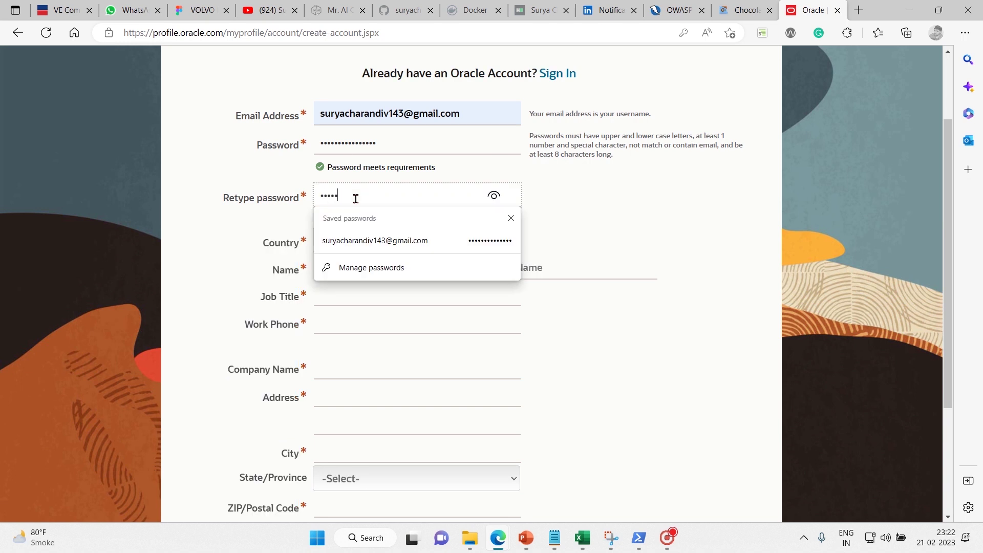
text(•••••)
click(685, 231)
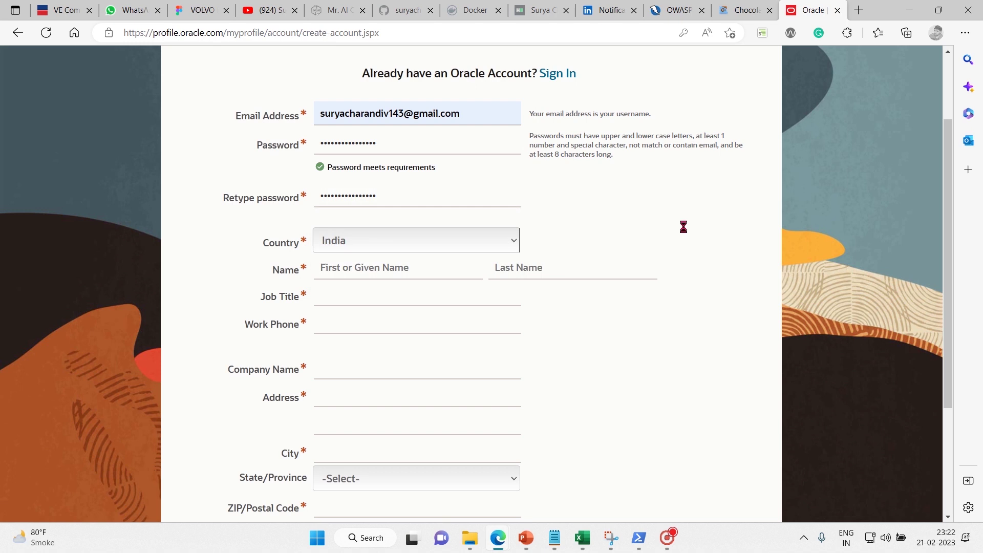
click(424, 191)
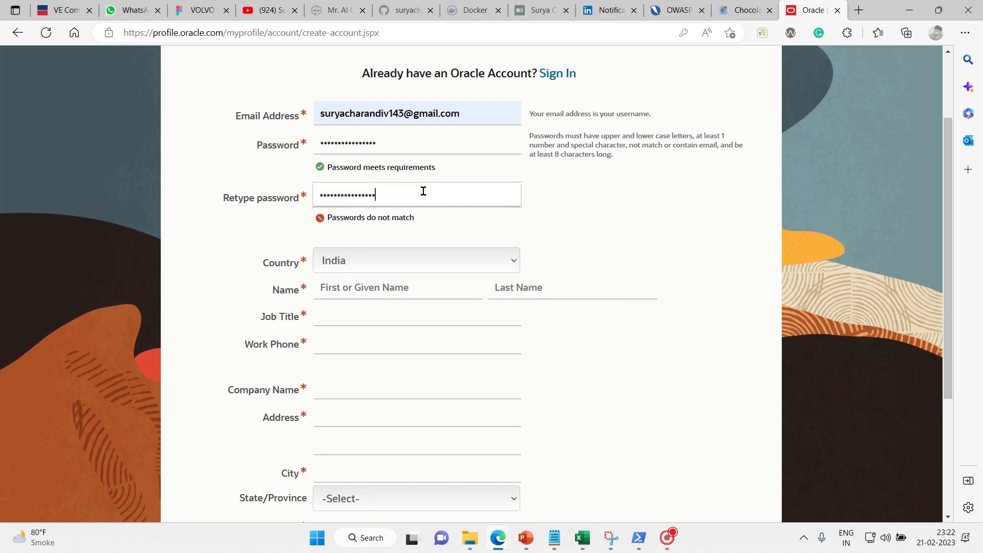
key(BackSpace)
key(BackSpace)
key(BackSpace)
key(BackSpace)
key(BackSpace)
key(BackSpace)
key(BackSpace)
key(BackSpace)
key(BackSpace)
key(BackSpace)
key(BackSpace)
text(***************)
click(621, 229)
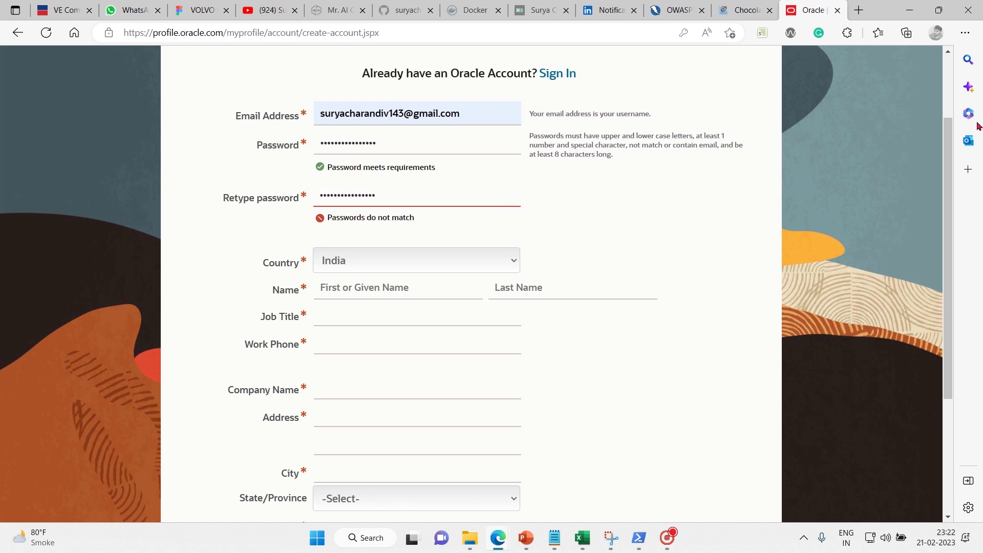
drag(949, 141, 949, 165)
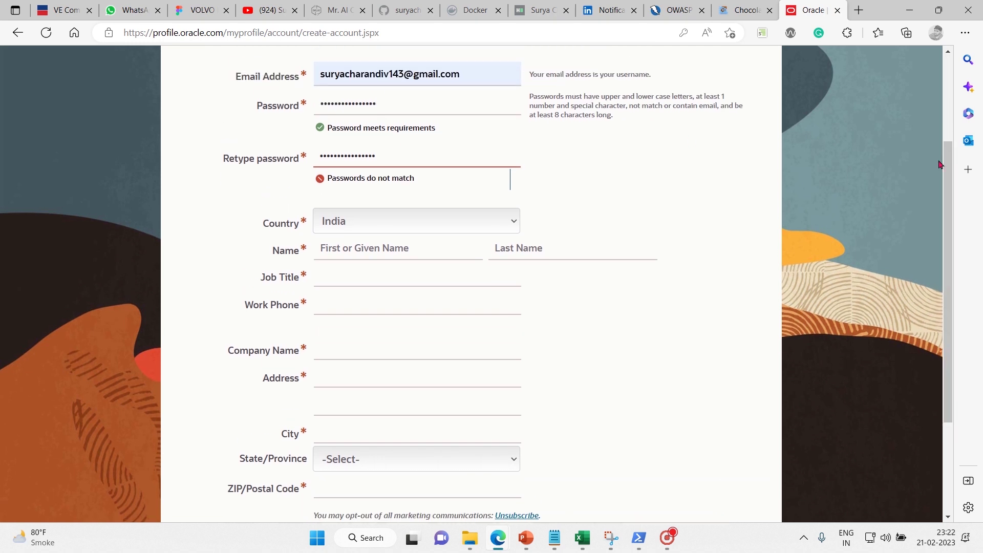
Step: Replace the password with a new one and retype it until both entries match
click(407, 95)
key(ctrl+a)
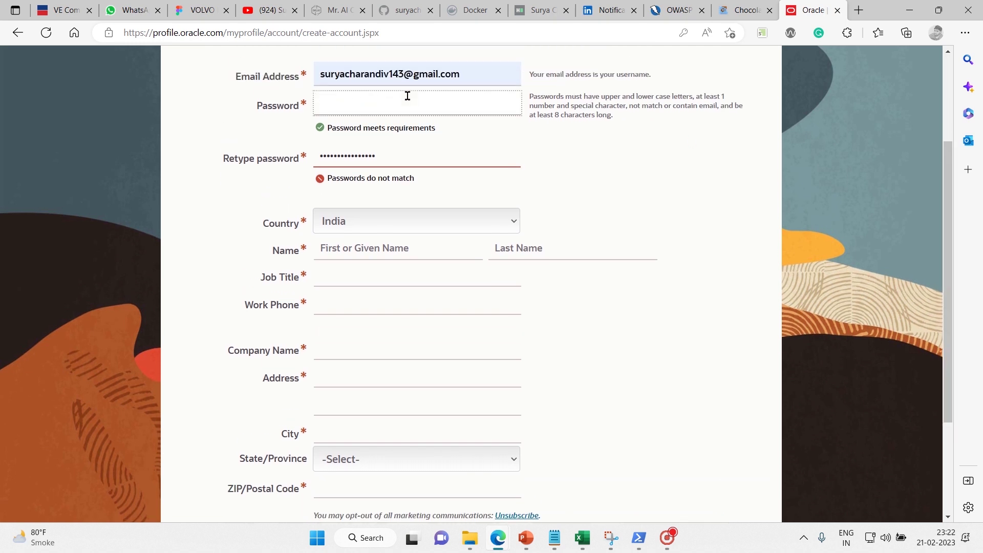
click(426, 158)
key(BackSpace)
key(BackSpace)
key(BackSpace)
key(BackSpace)
key(BackSpace)
key(BackSpace)
key(BackSpace)
key(BackSpace)
key(BackSpace)
key(BackSpace)
key(BackSpace)
key(BackSpace)
key(BackSpace)
key(BackSpace)
key(BackSpace)
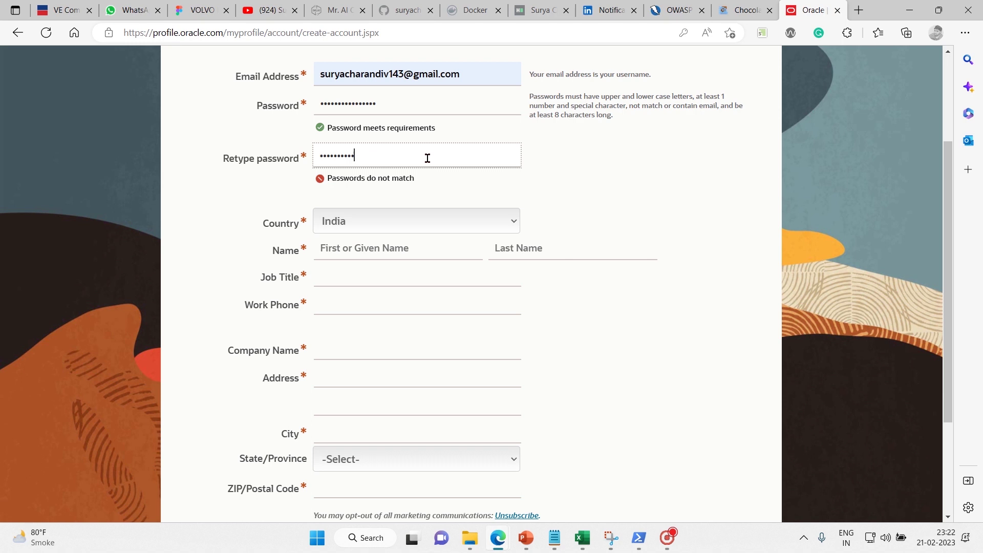
click(683, 192)
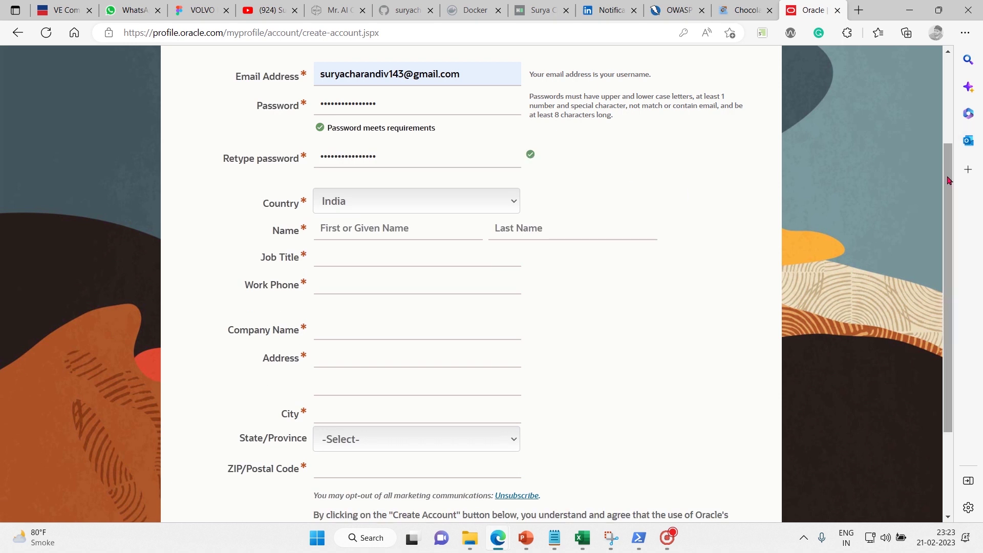
Step: Fill the account details from the saved profile and set Job Title to MLE
scroll(948, 180, down, 1)
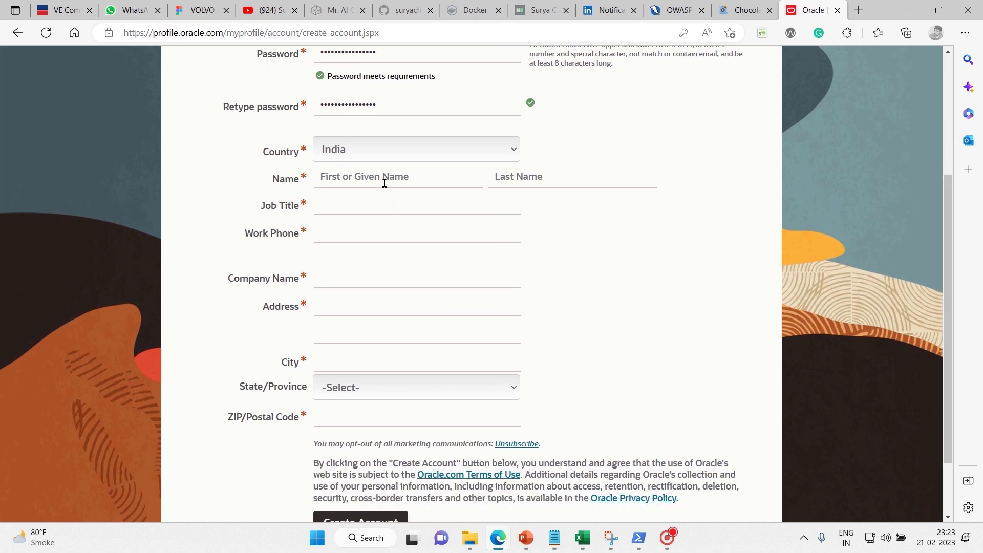
click(383, 177)
click(397, 235)
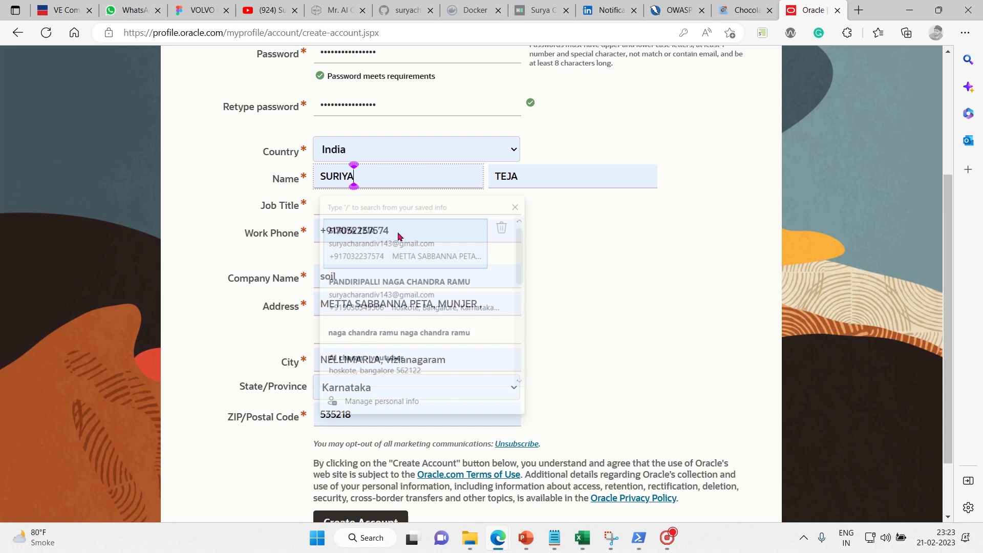
click(380, 206)
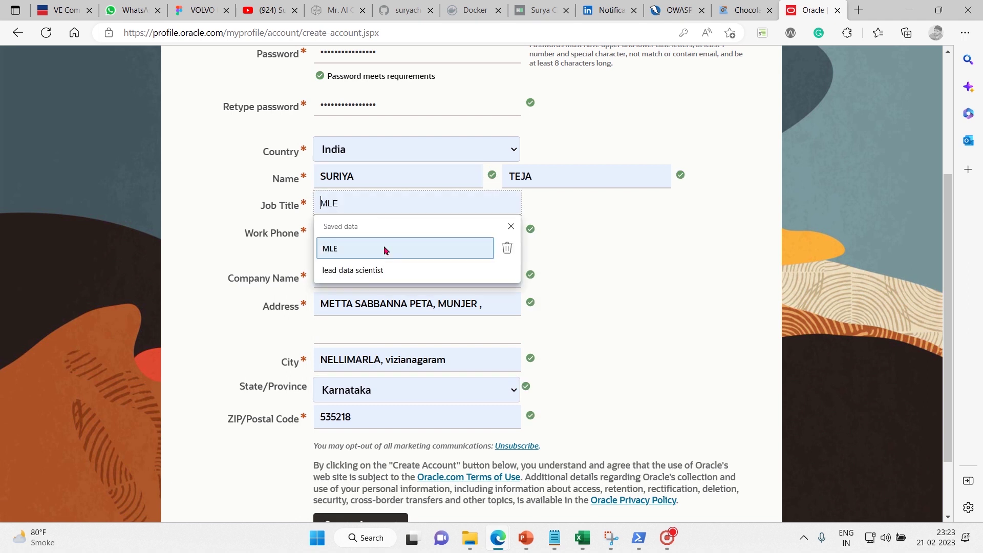
click(333, 248)
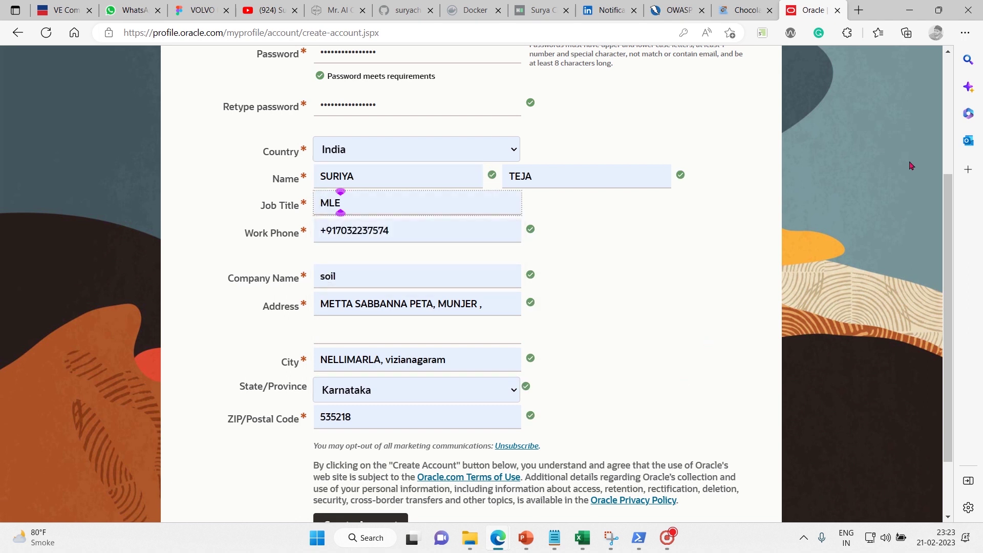
click(942, 205)
drag(941, 214, 945, 224)
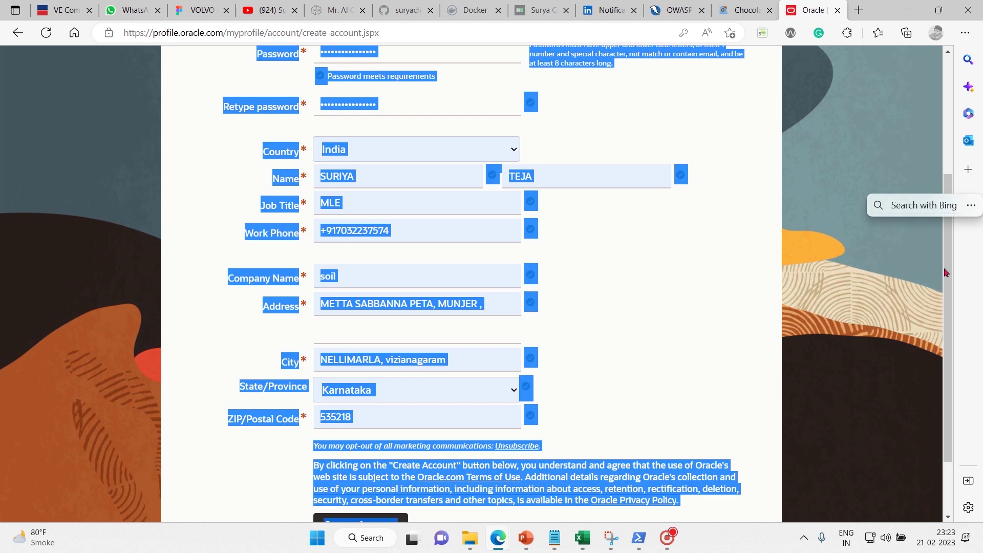
drag(946, 273, 946, 327)
Step: Change Company Name to Volvo and submit the account registration
click(433, 193)
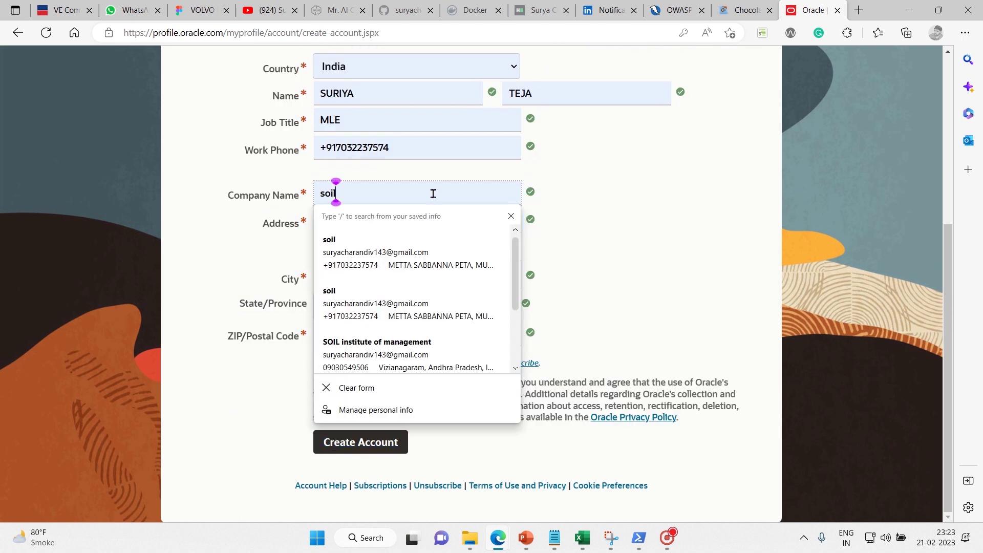
key(BackSpace)
key(BackSpace)
key(BackSpace)
key(BackSpace)
text(Volvo)
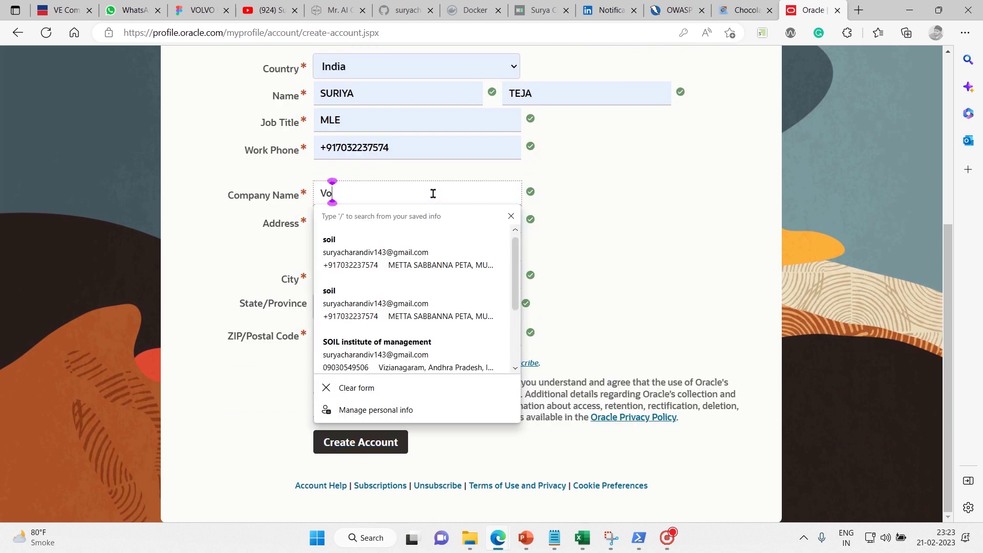
click(686, 180)
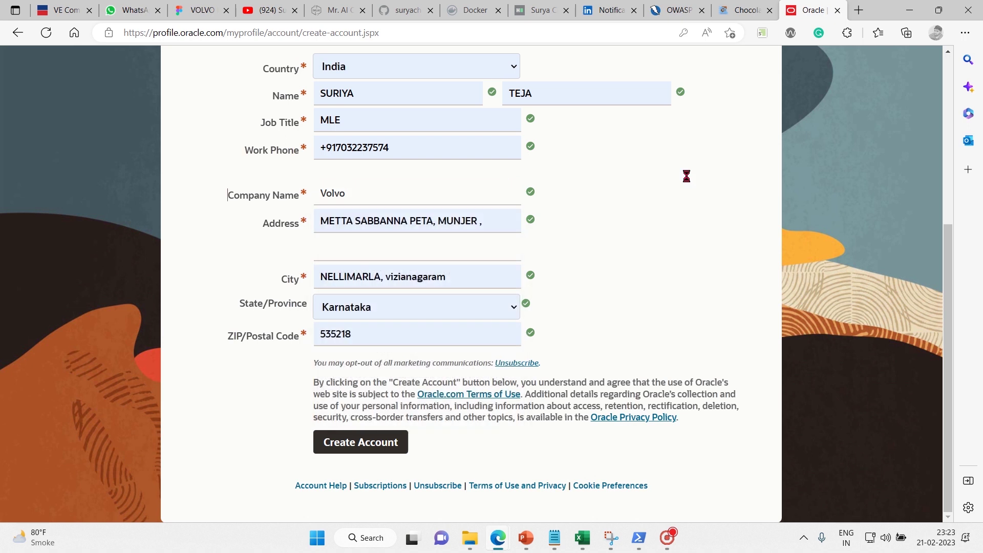
click(359, 443)
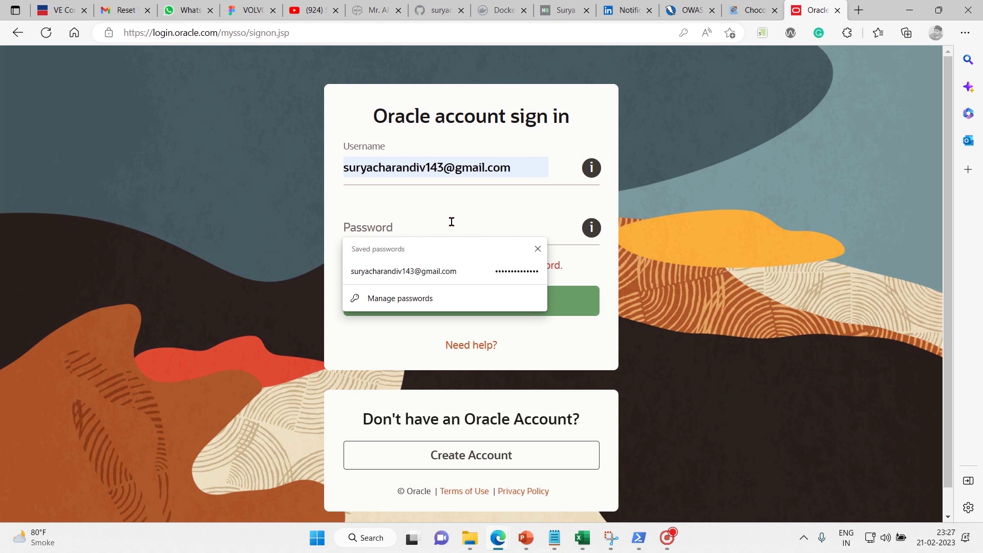
Step: Sign in to the Oracle account and dismiss the browser's password prompt
text(•••••••••••••••)
click(575, 307)
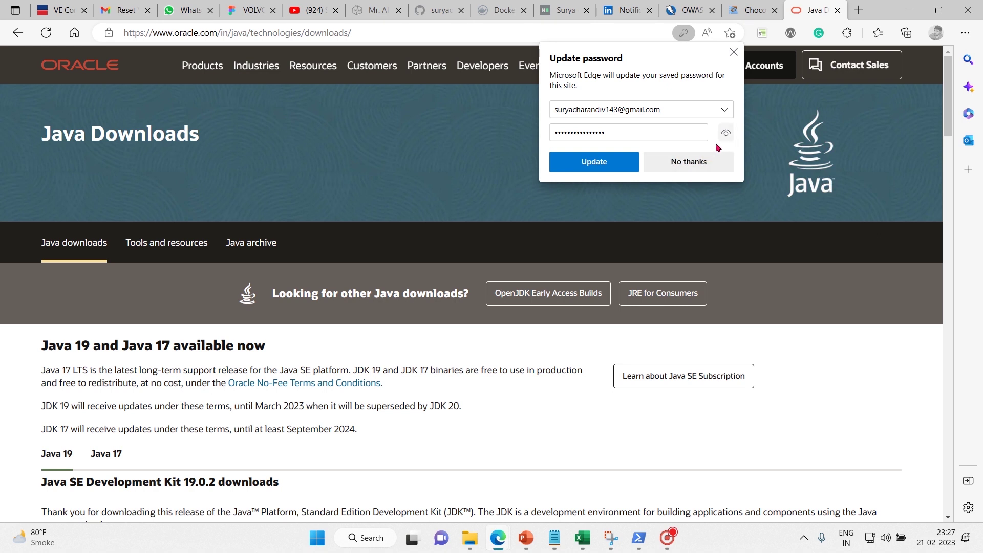
click(622, 162)
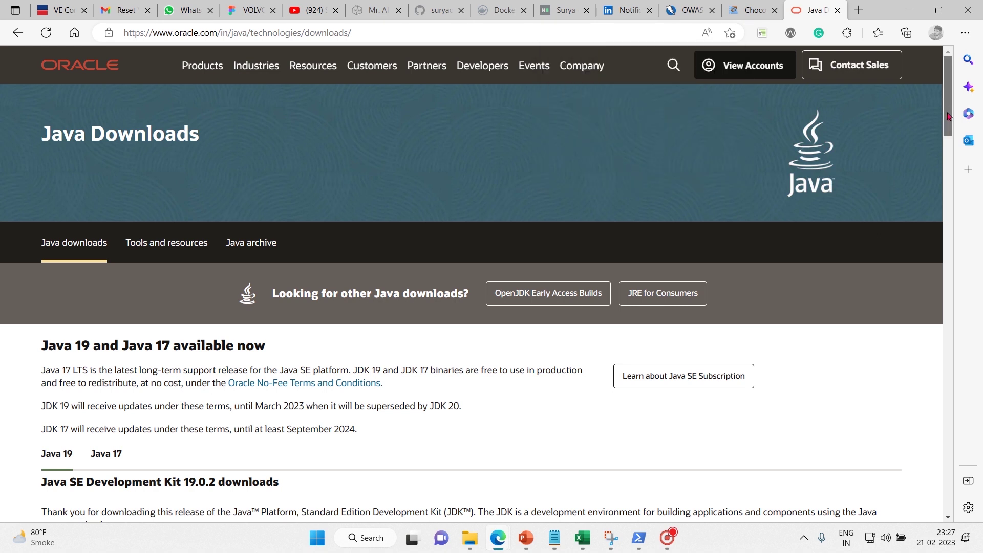
drag(948, 113, 944, 188)
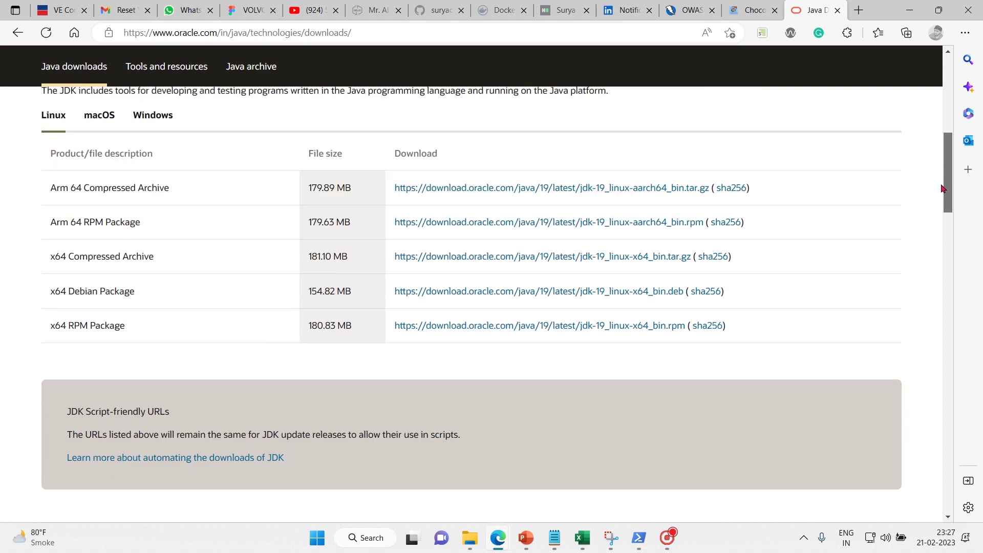
Step: Request the JDK 11 Windows x64 installer from the Java 11 downloads, bringing up the licence agreement
scroll(941, 188, down, 10)
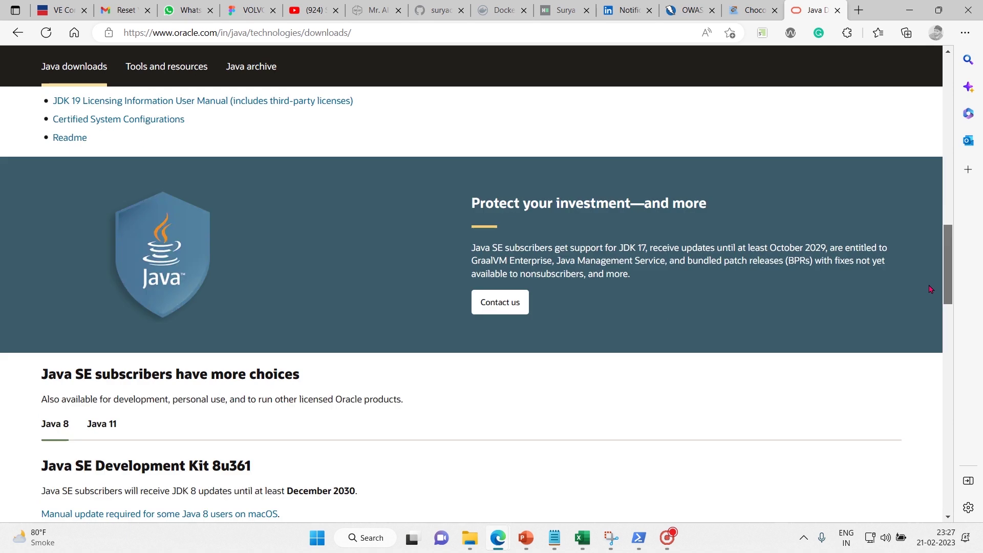
scroll(930, 289, down, 3)
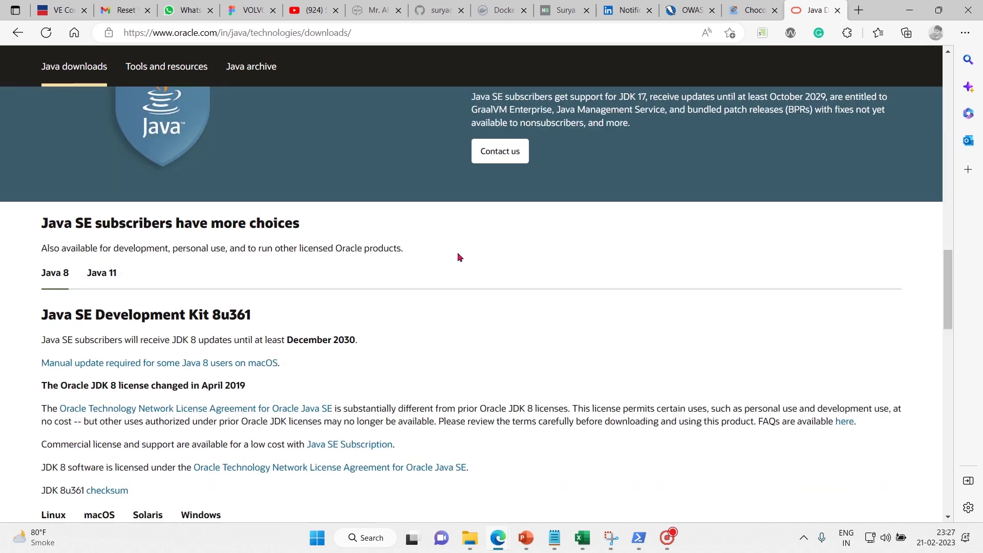
click(101, 276)
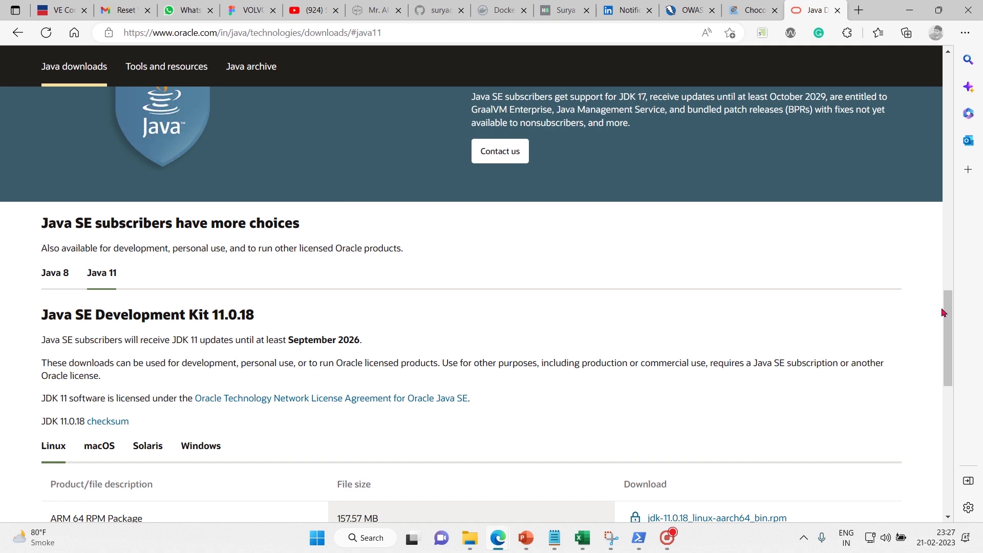
triple_click(942, 338)
scroll(952, 343, down, 1)
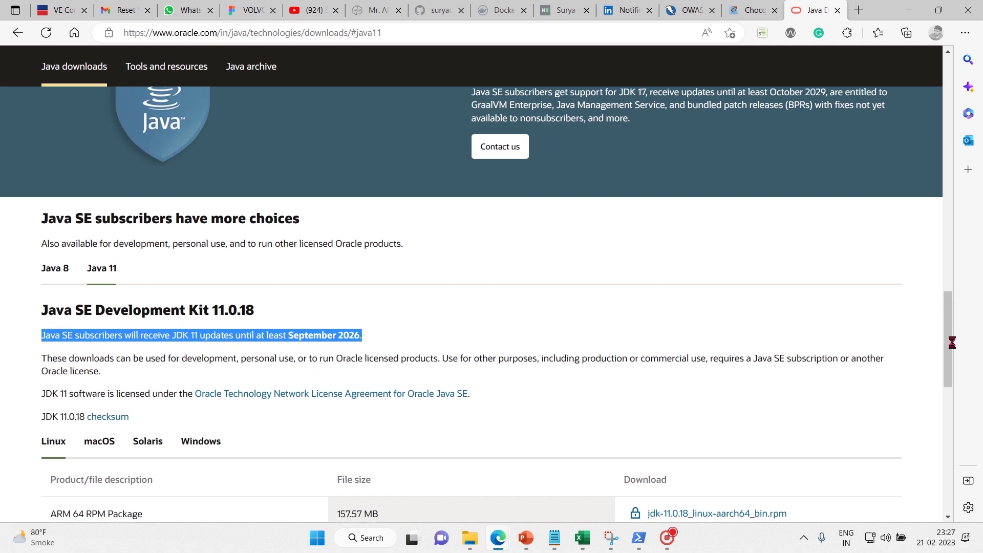
scroll(950, 358, down, 4)
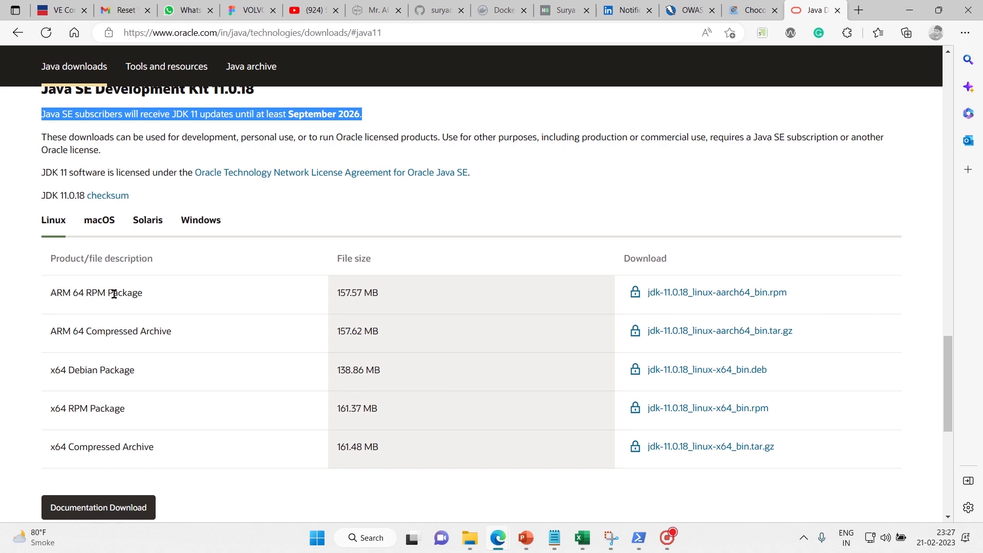
click(197, 224)
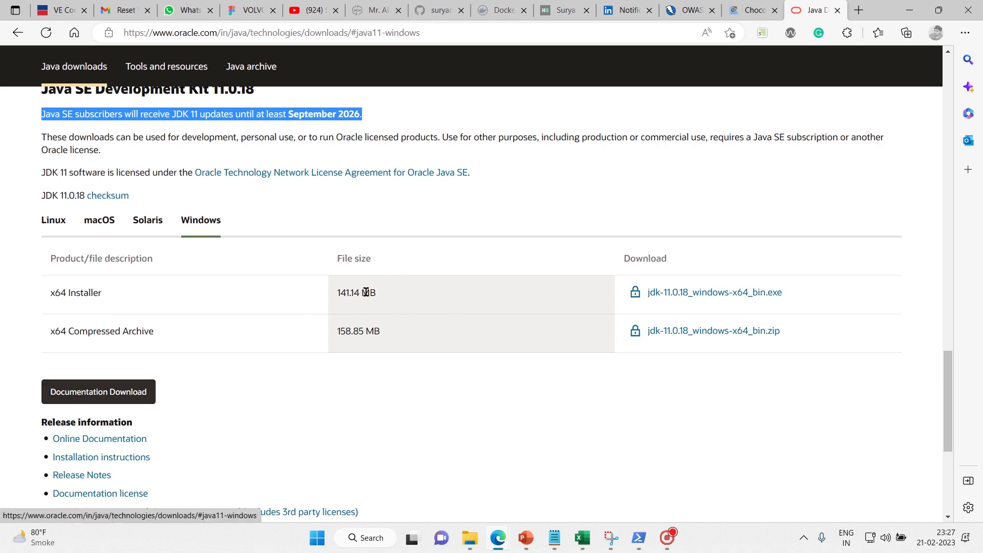
click(661, 292)
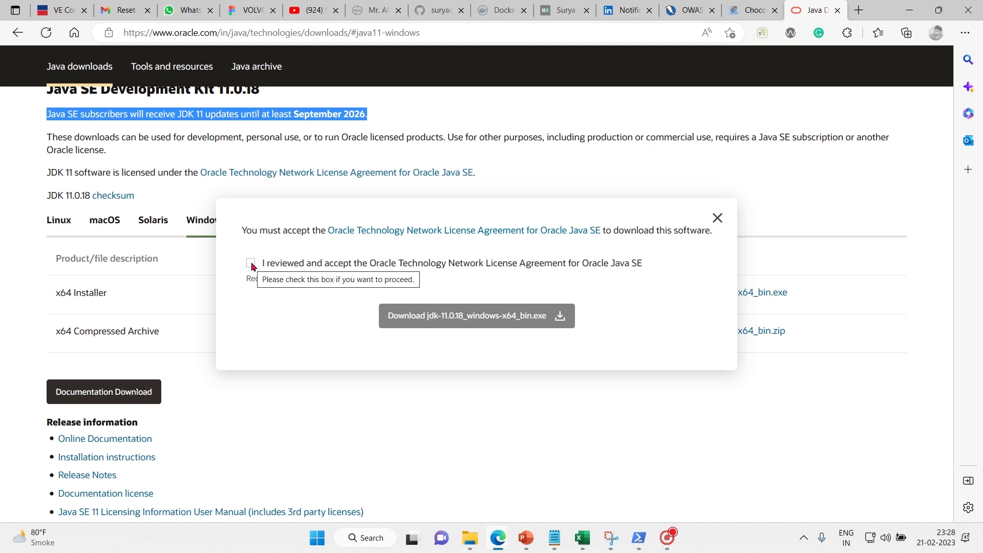
Step: Accept the licence, download jdk-11.0.18_windows-x64_bin.exe, and close the downloads list
click(250, 264)
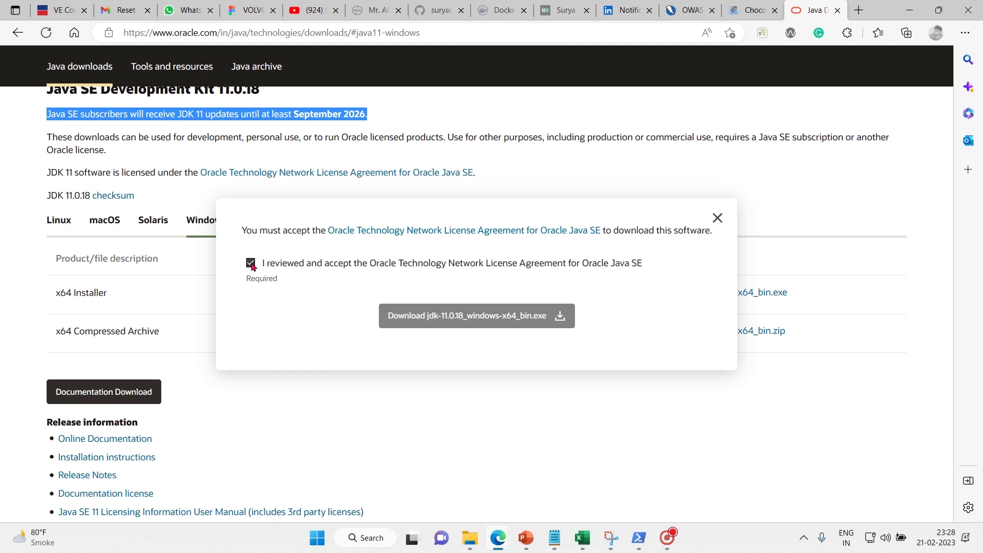
click(491, 323)
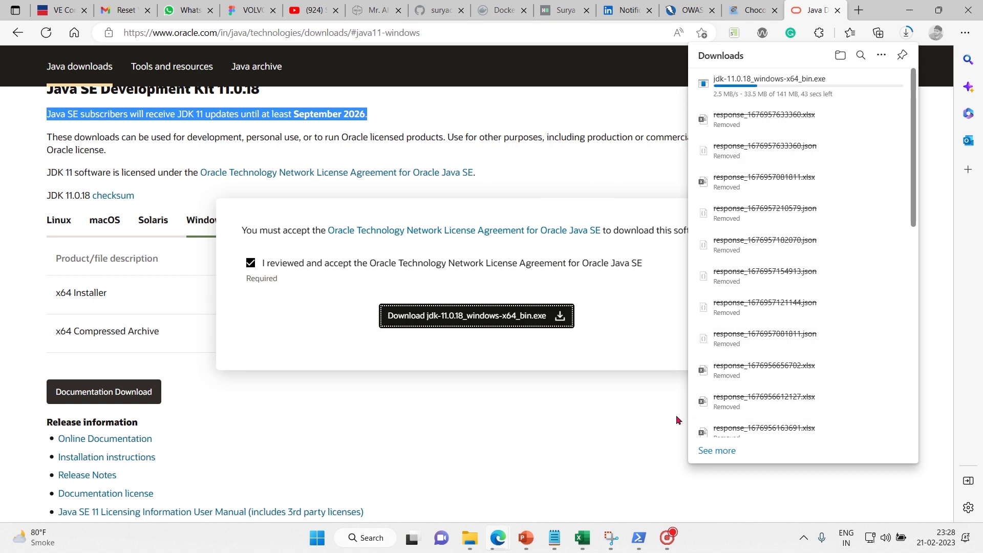
click(596, 420)
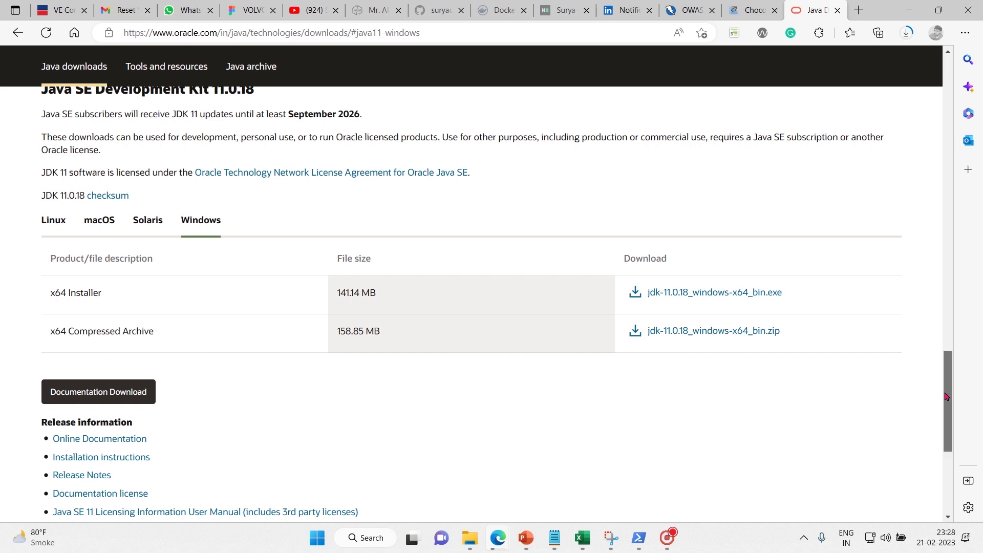
Step: List the JDK 17.0.6 Windows files, including the 153.22 MB x64 Installer and 152.01 MB MSI
drag(947, 395, 912, 296)
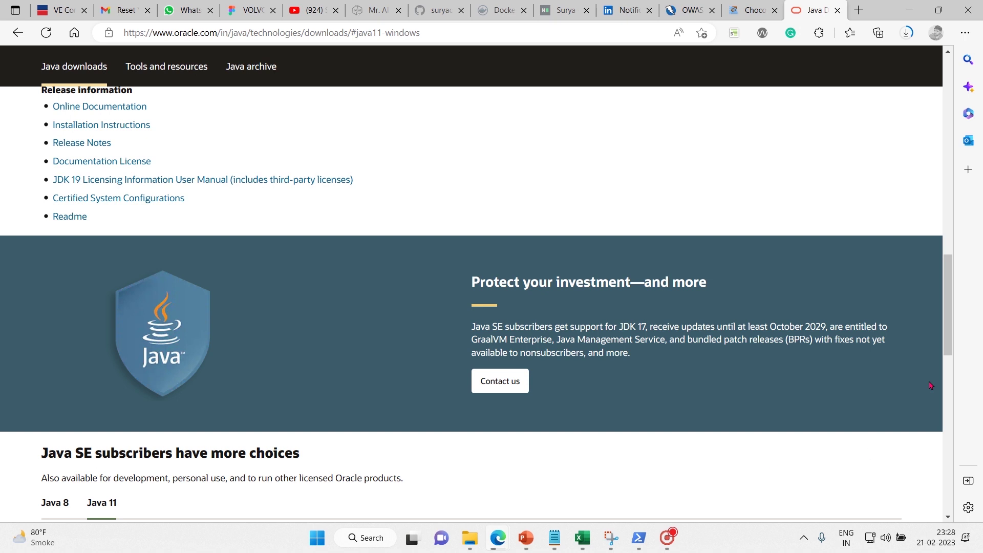
drag(949, 333, 940, 221)
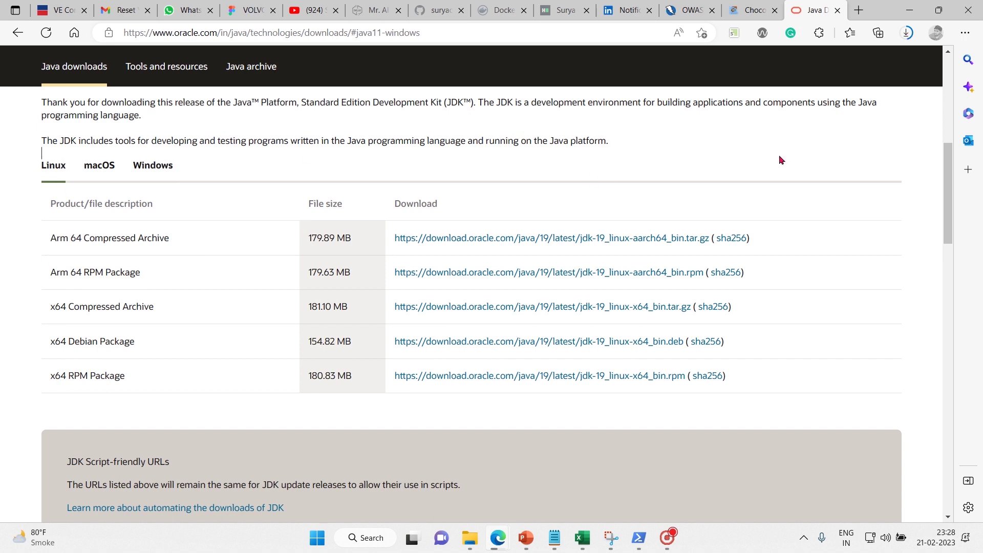
mouse_move(947, 185)
mouse_down()
mouse_move(939, 163)
mouse_move(939, 187)
mouse_move(938, 174)
mouse_up()
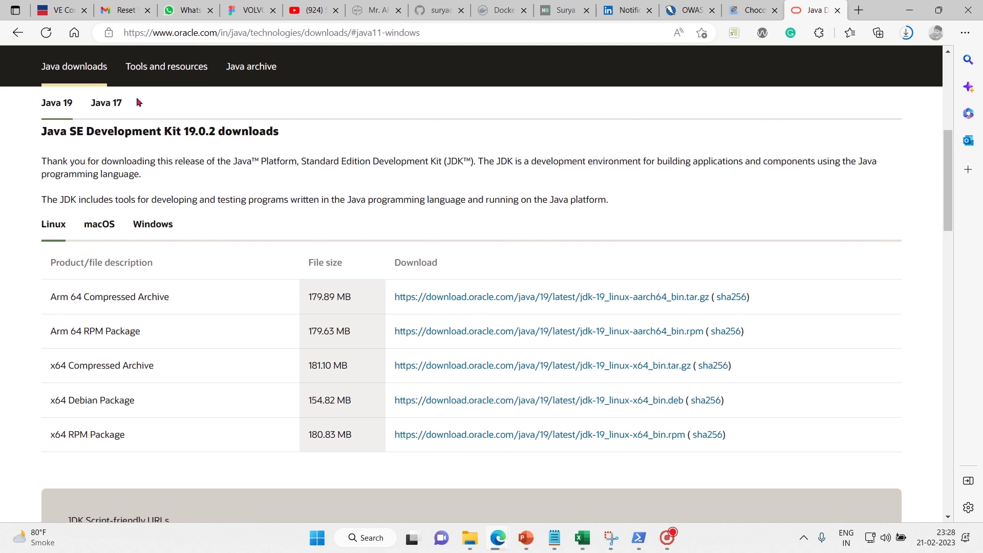
click(106, 103)
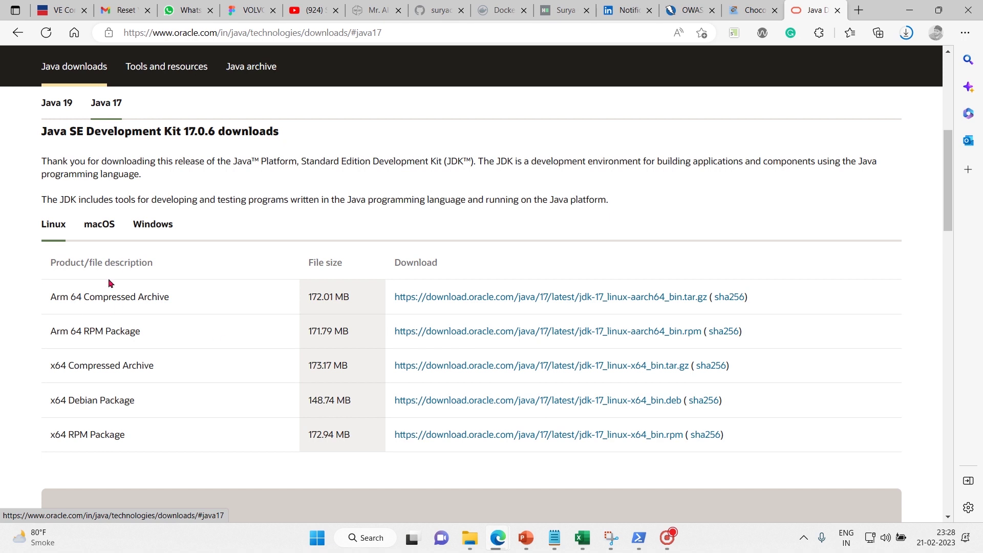
click(100, 224)
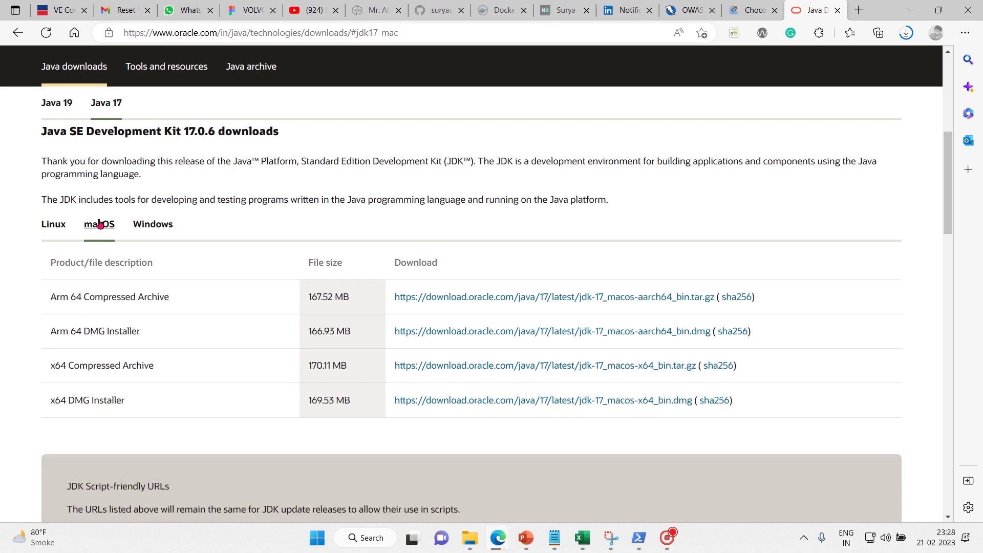
click(162, 236)
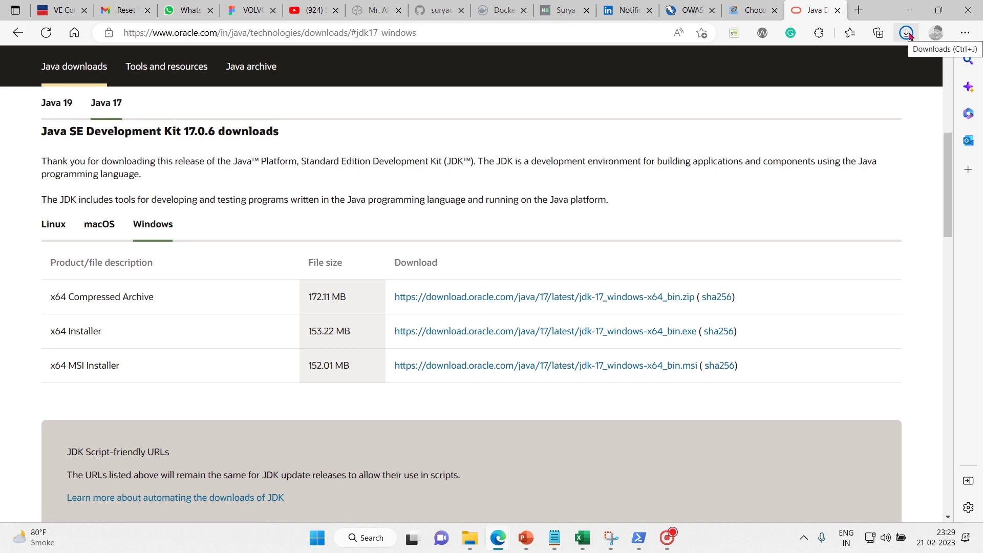
scroll(691, 307, down, 3)
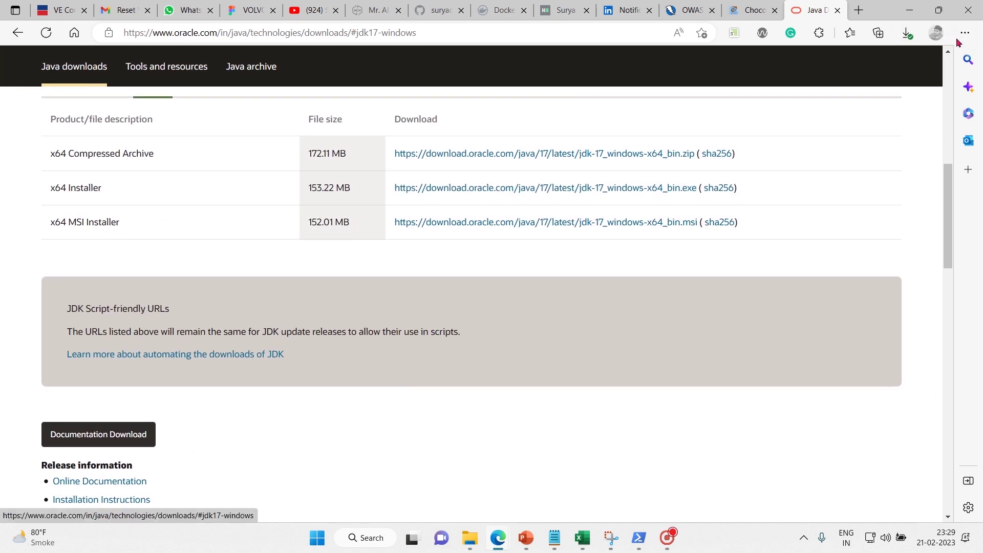
Step: Copy the jdk-11.0.18_windows-x64_bin installer from Edge's downloads into the HandsOn folder
click(963, 33)
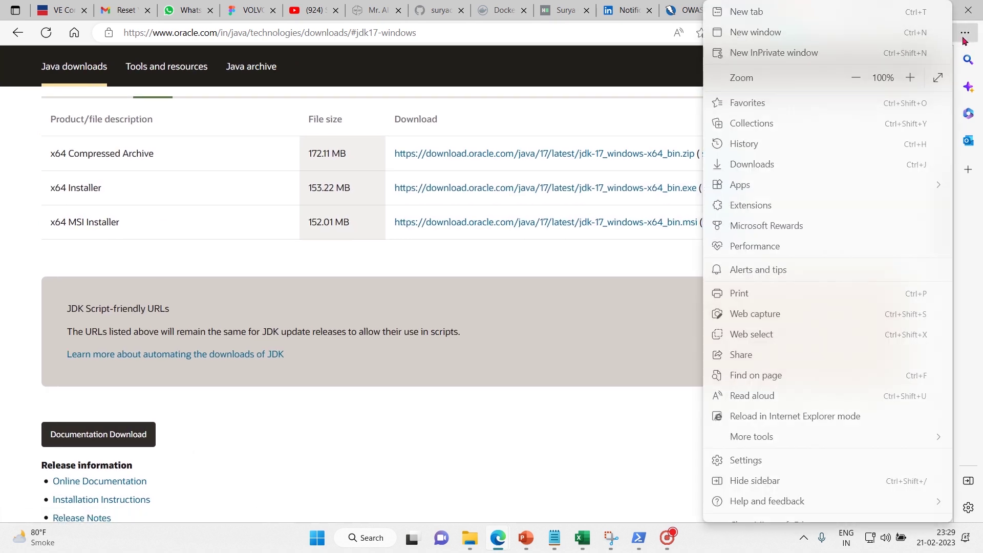
click(753, 162)
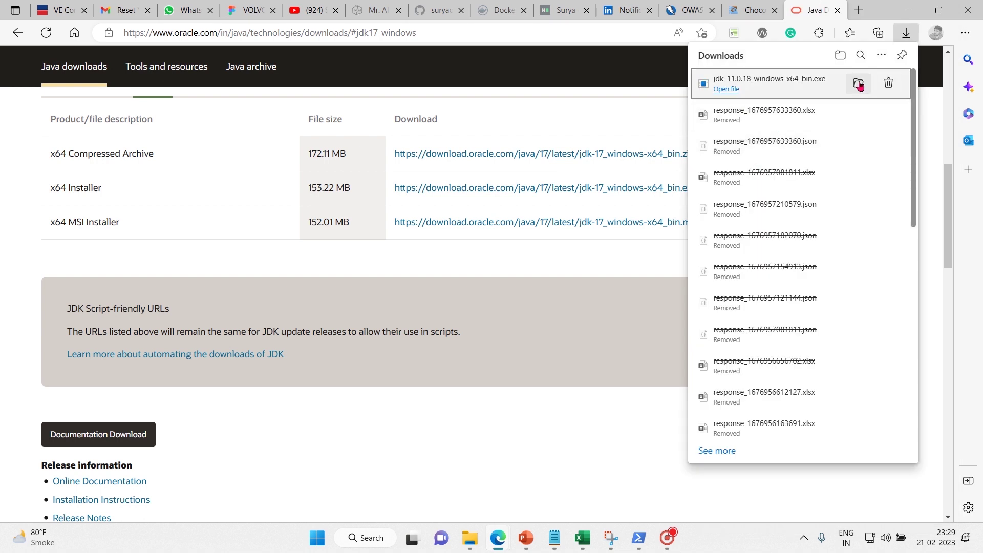
click(858, 84)
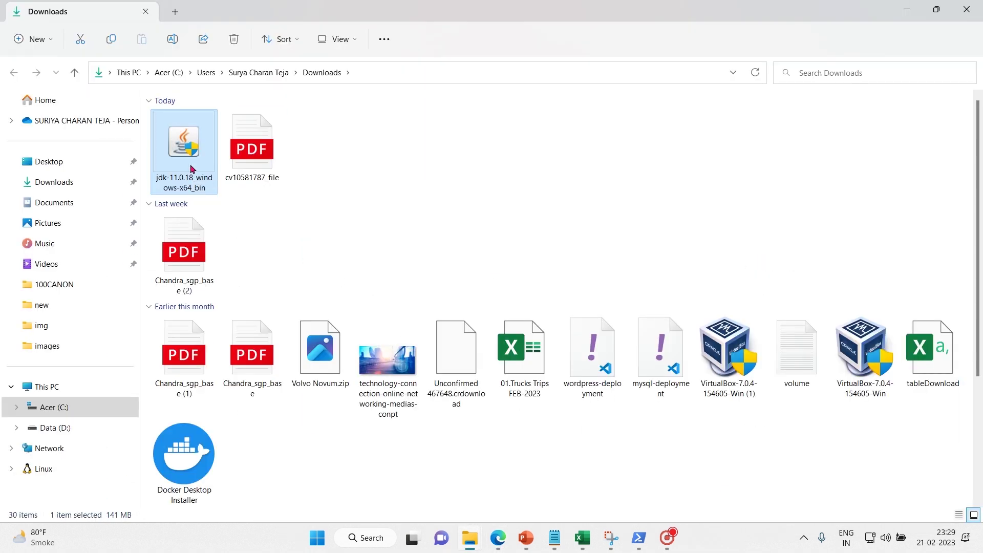
mouse_move(467, 547)
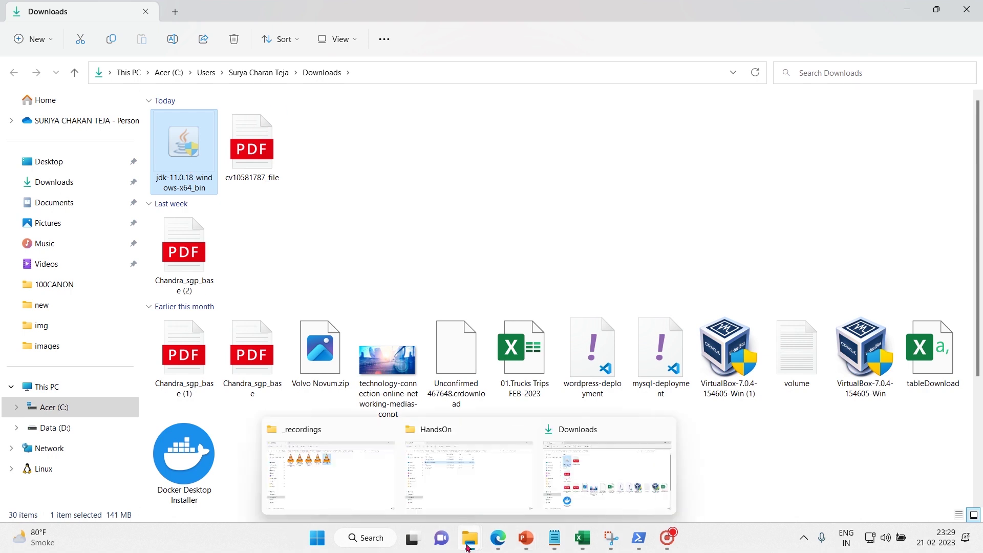
click(485, 499)
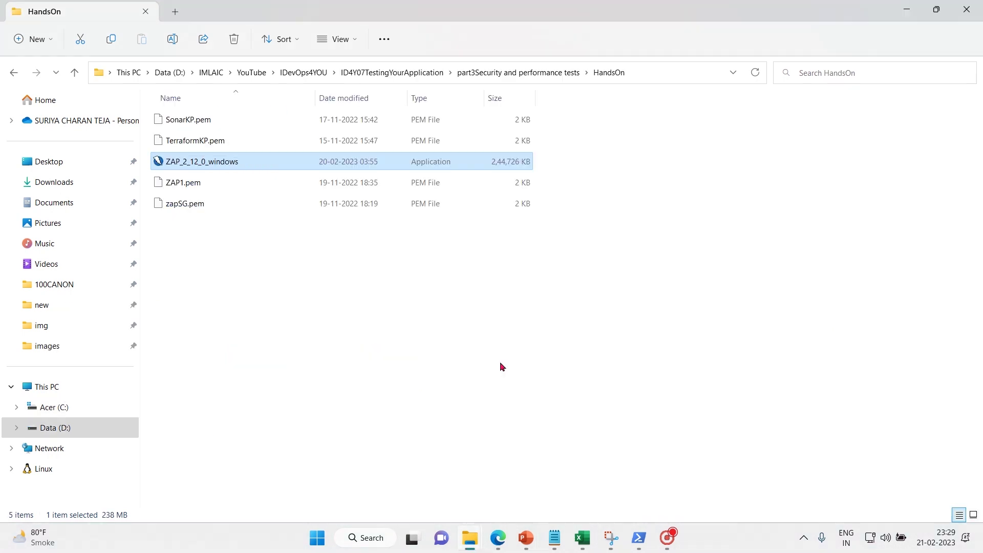
key(ctrl+v)
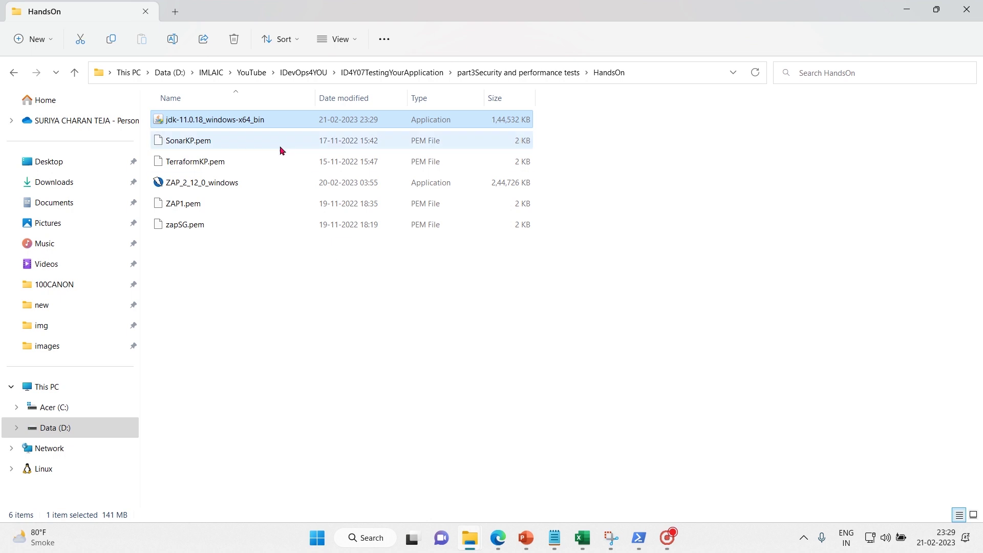
Step: Run the jdk-11.0.18 installer into the default C:\Program Files\Java\jdk-11\ folder, then close it
click(256, 122)
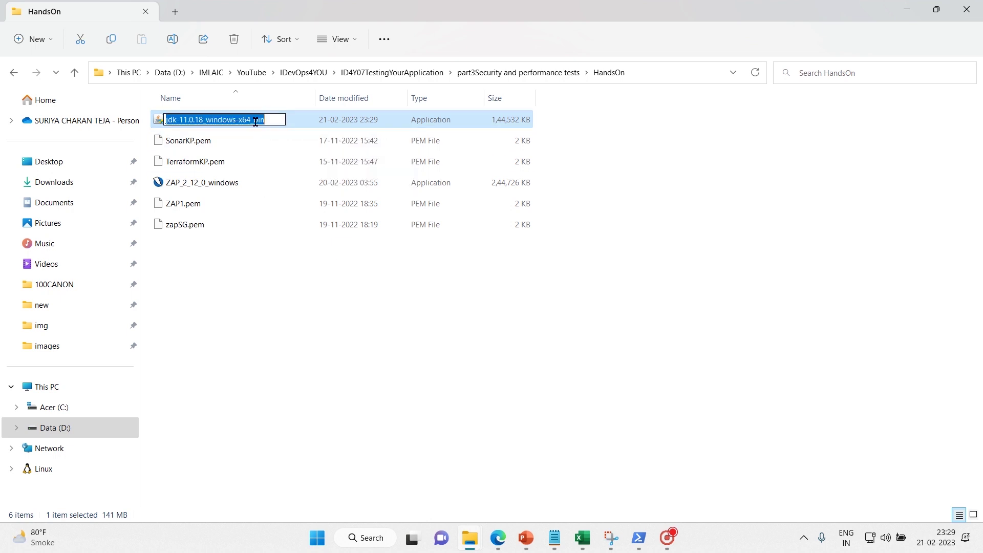
click(231, 232)
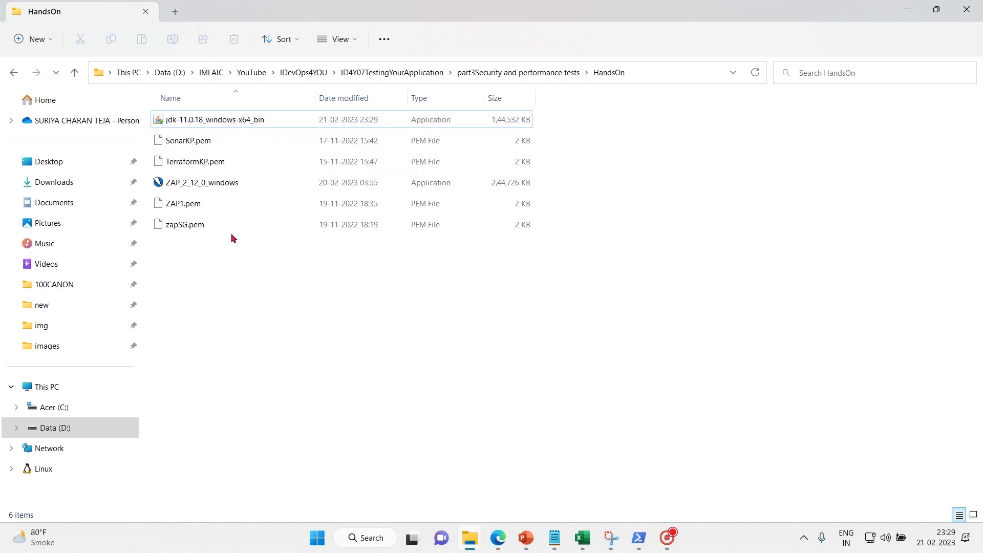
double_click(251, 121)
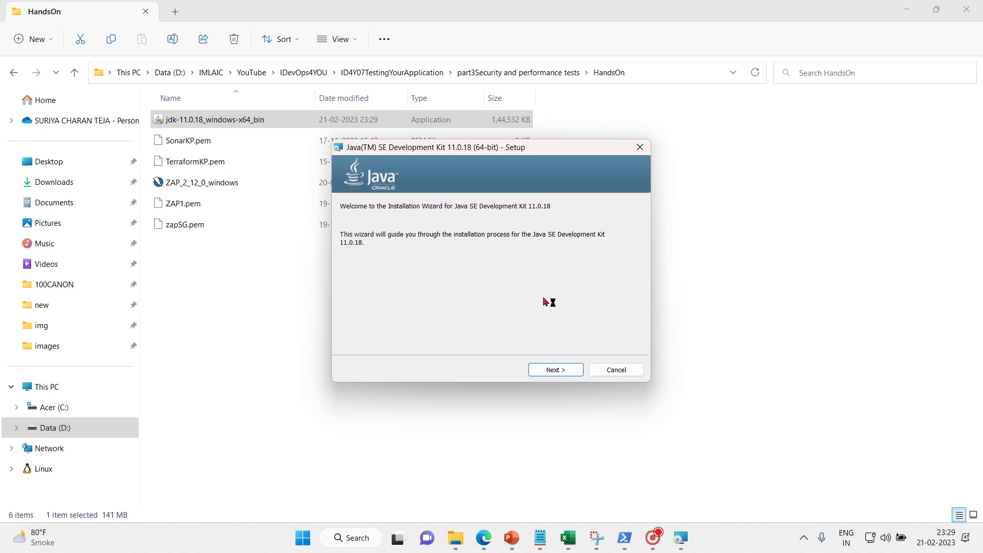
click(549, 371)
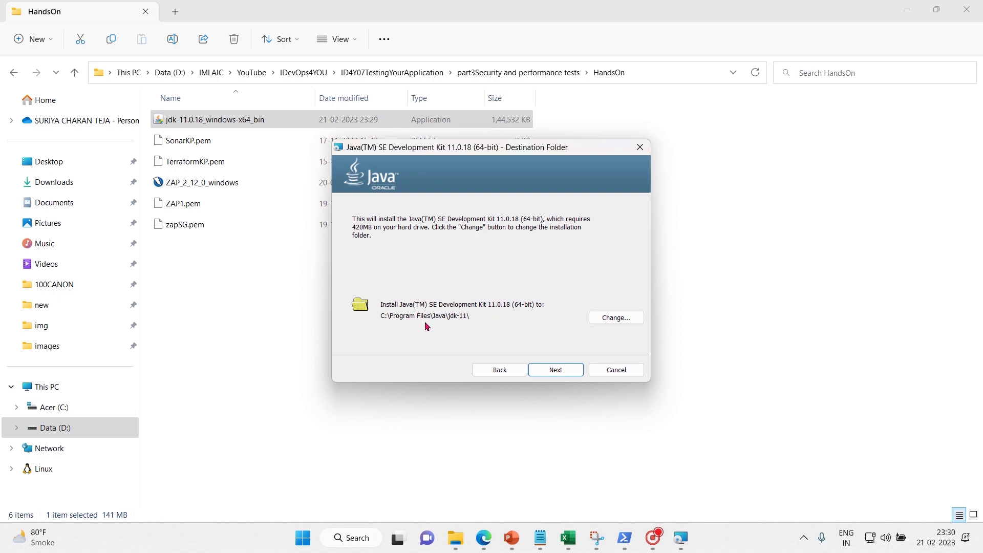
click(544, 369)
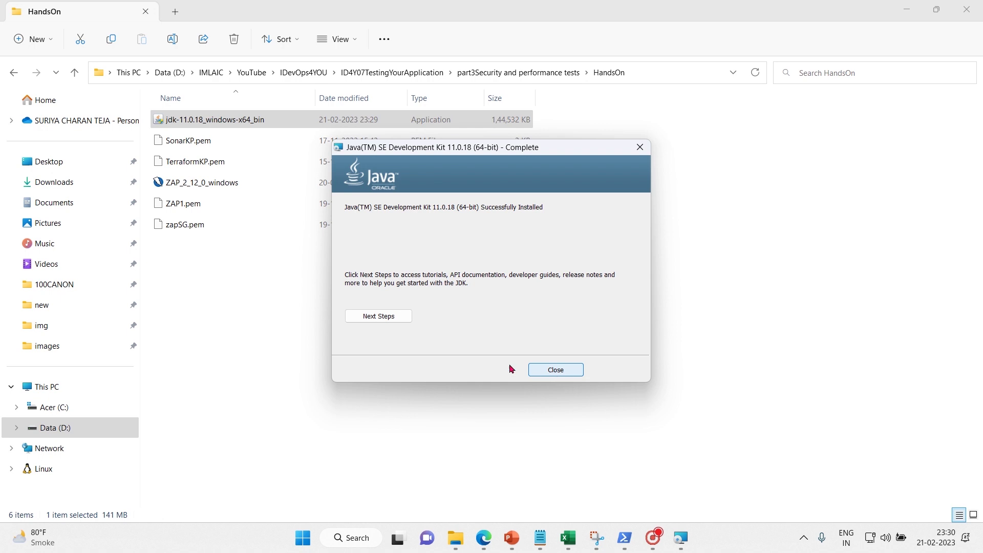
click(550, 372)
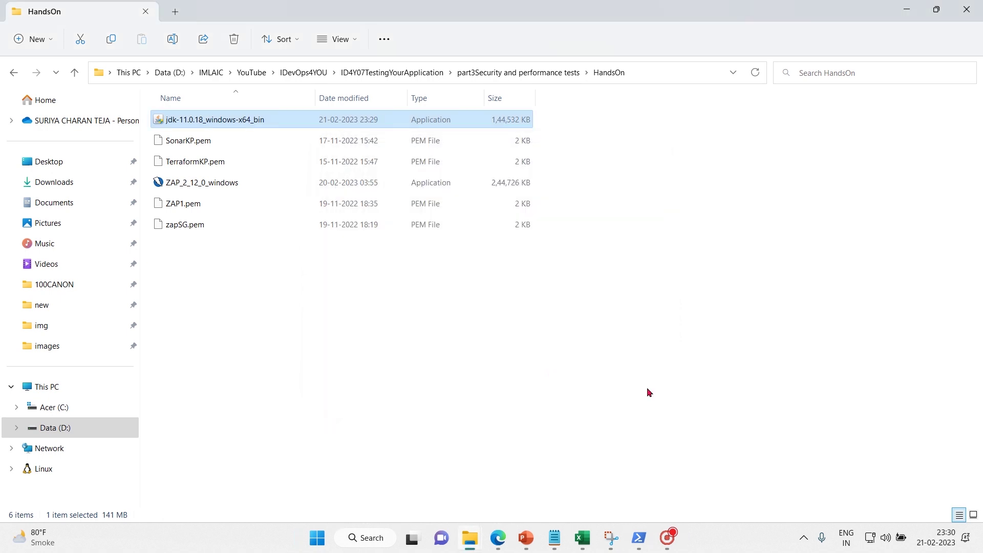
Step: Copy the 'choco install zap' command from the Chocolatey section of the ZAP download page
mouse_move(494, 542)
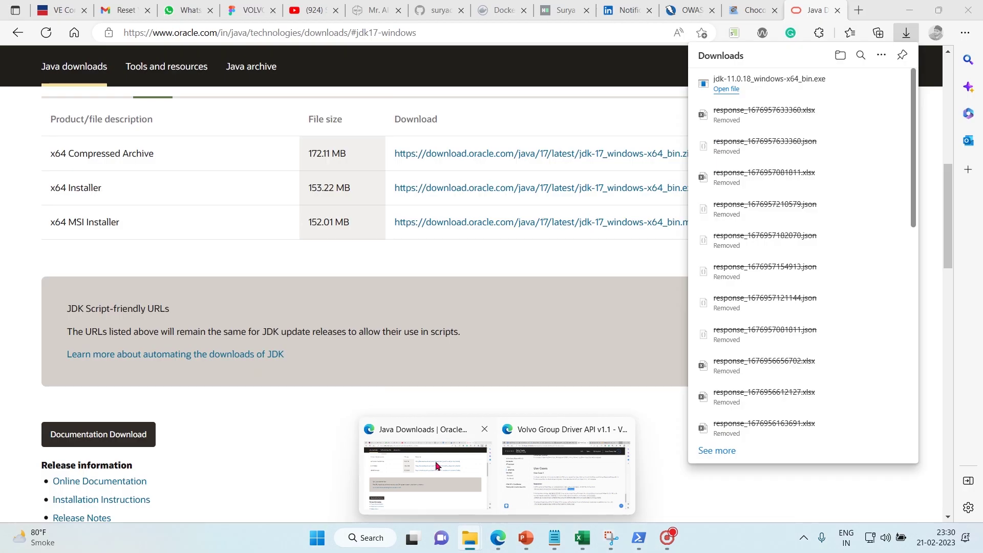
click(435, 463)
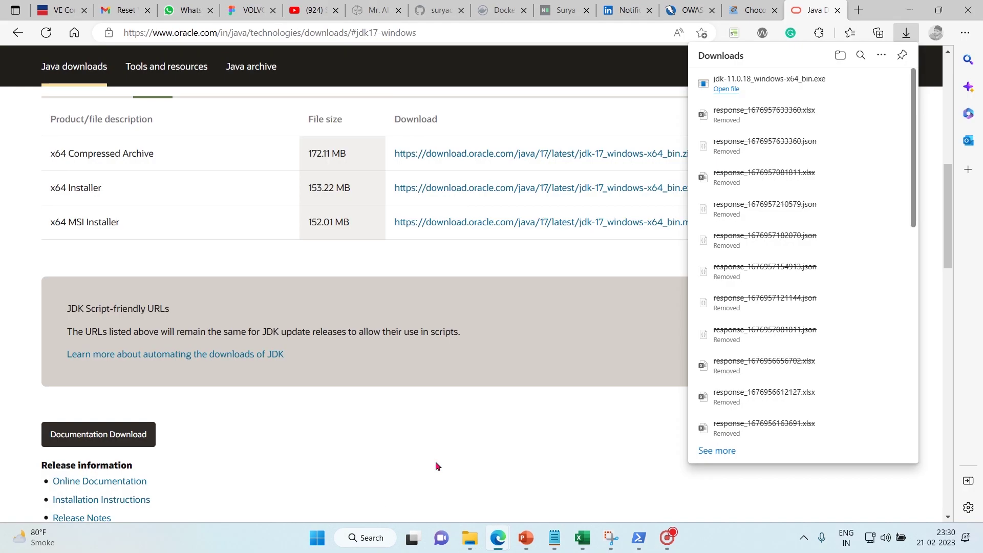
click(751, 10)
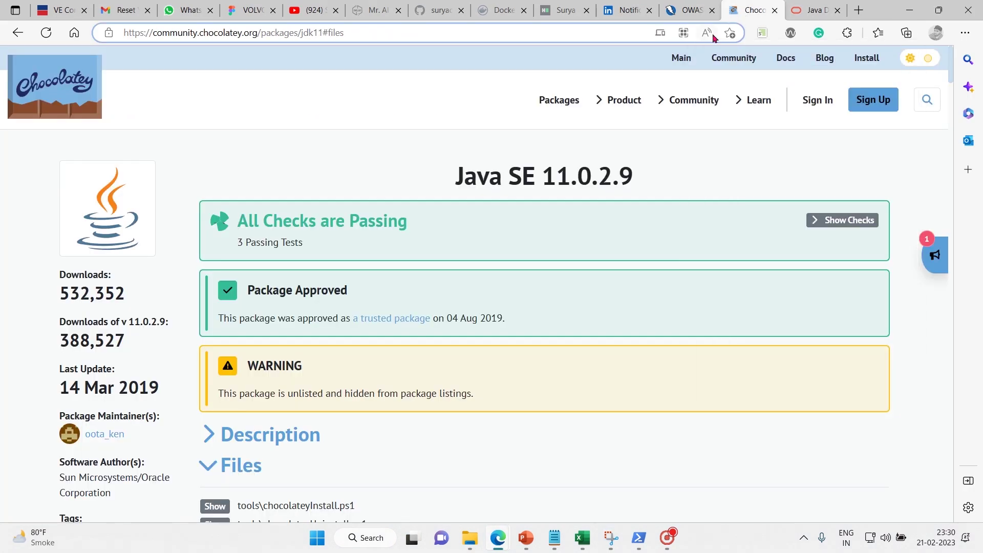
click(690, 10)
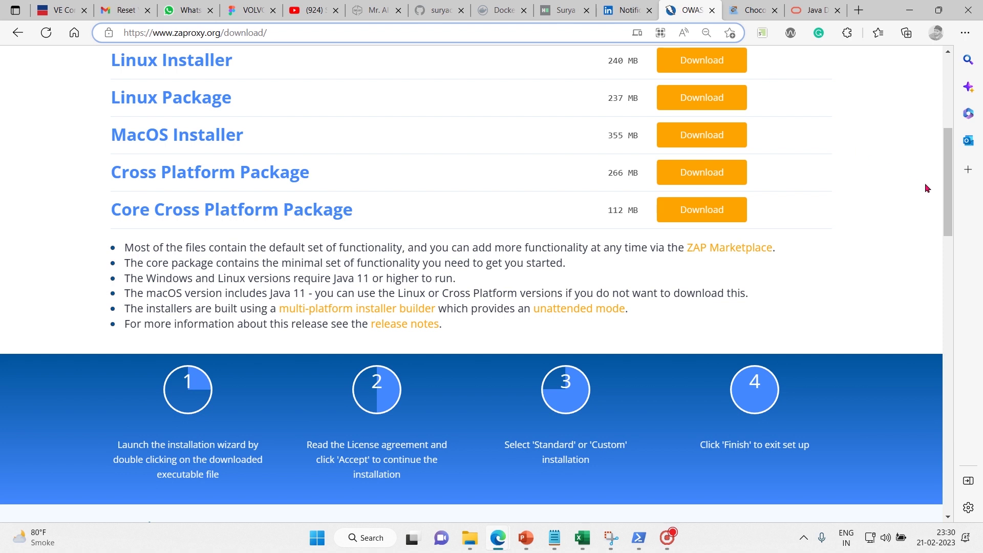
scroll(948, 220, down, 5)
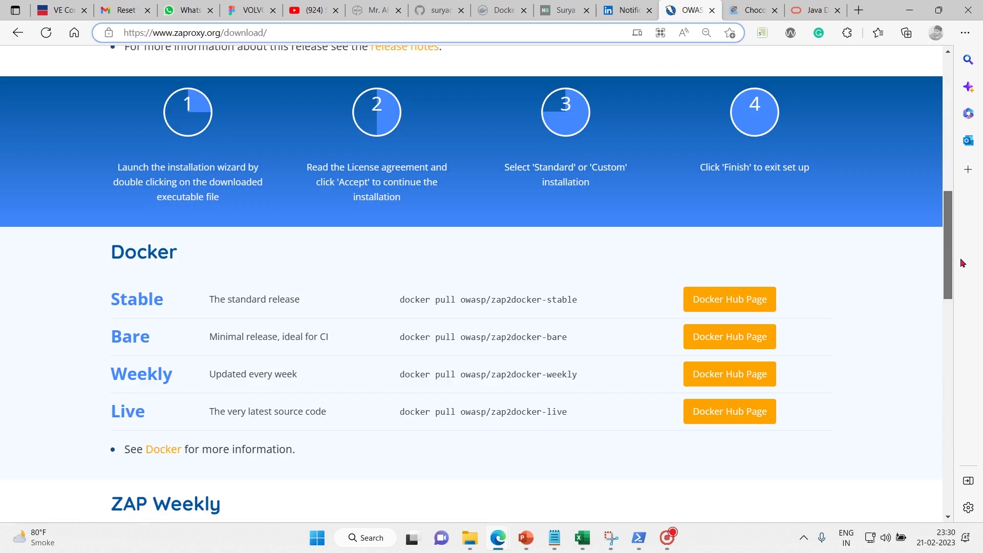
drag(961, 263, 965, 360)
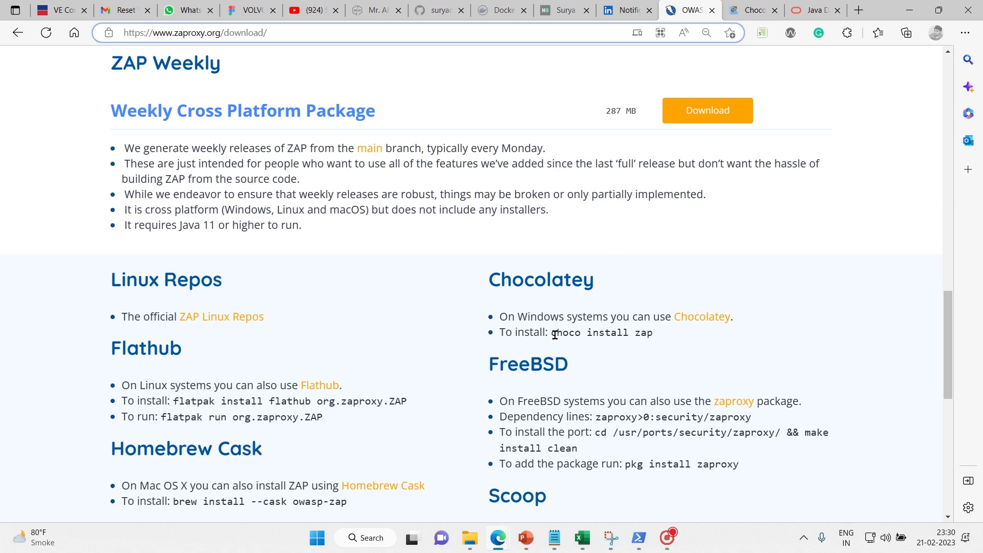
drag(552, 333, 654, 335)
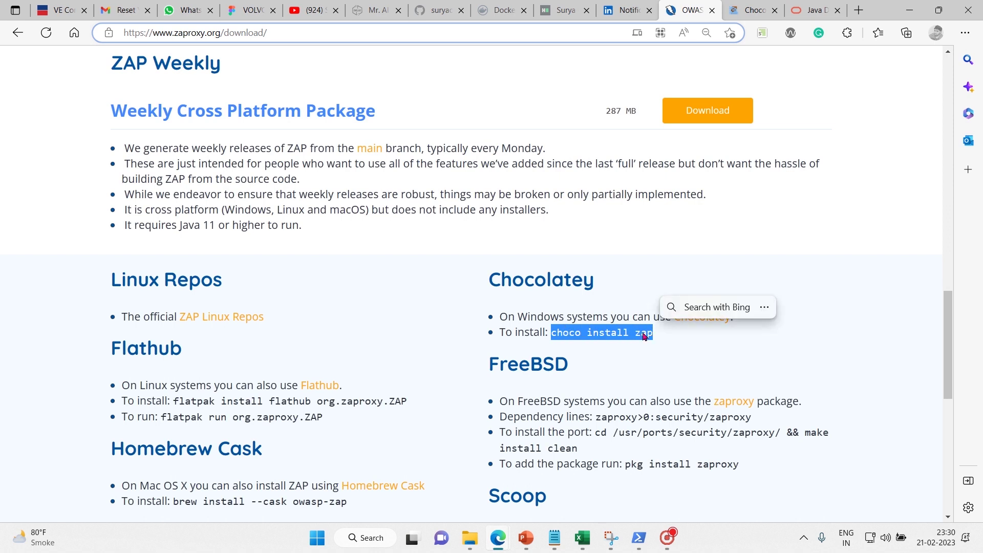
right_click(641, 334)
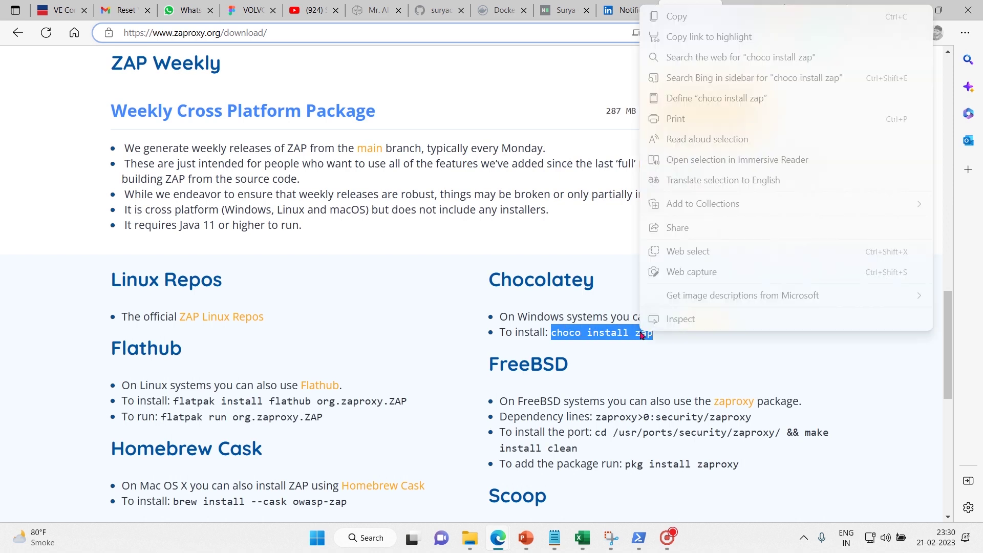
click(687, 23)
click(637, 545)
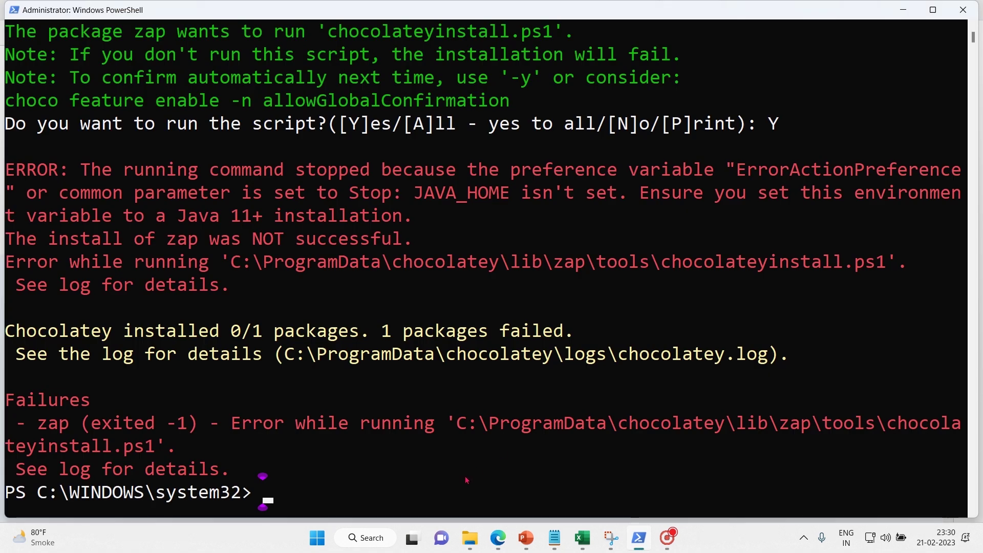
Step: Check the installed Java with 'java --version' and 'whichjava', then clear the screen
text(java)
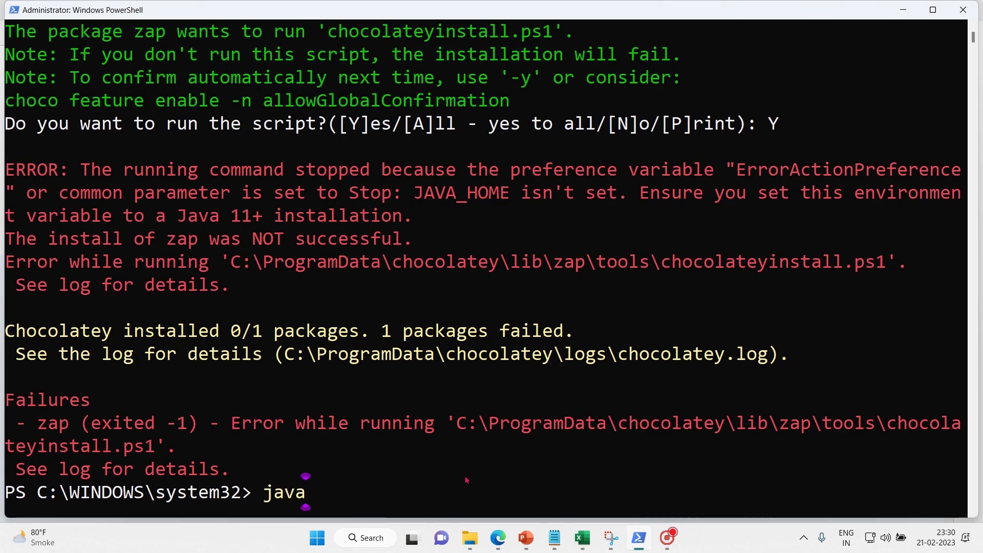
text( --ve)
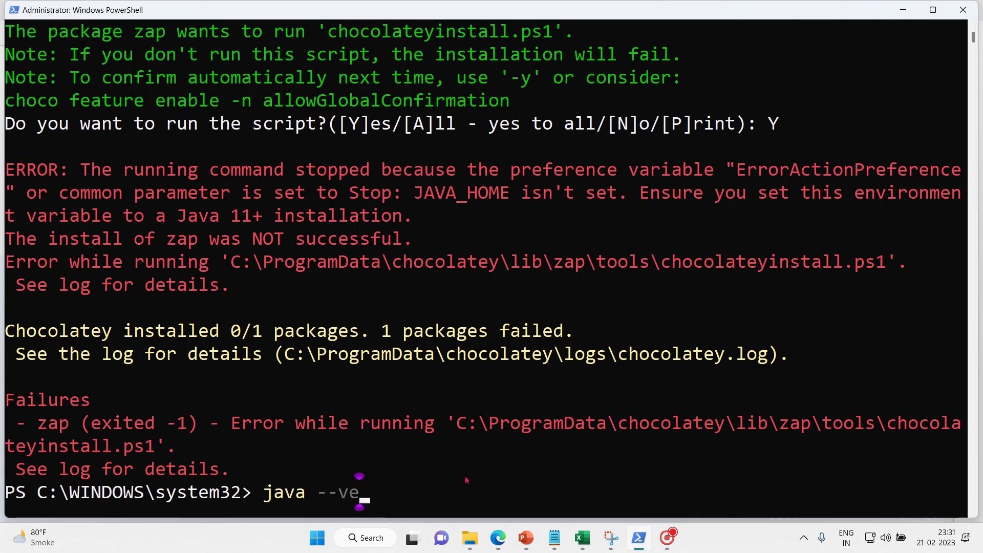
text(rsion)
key(Return)
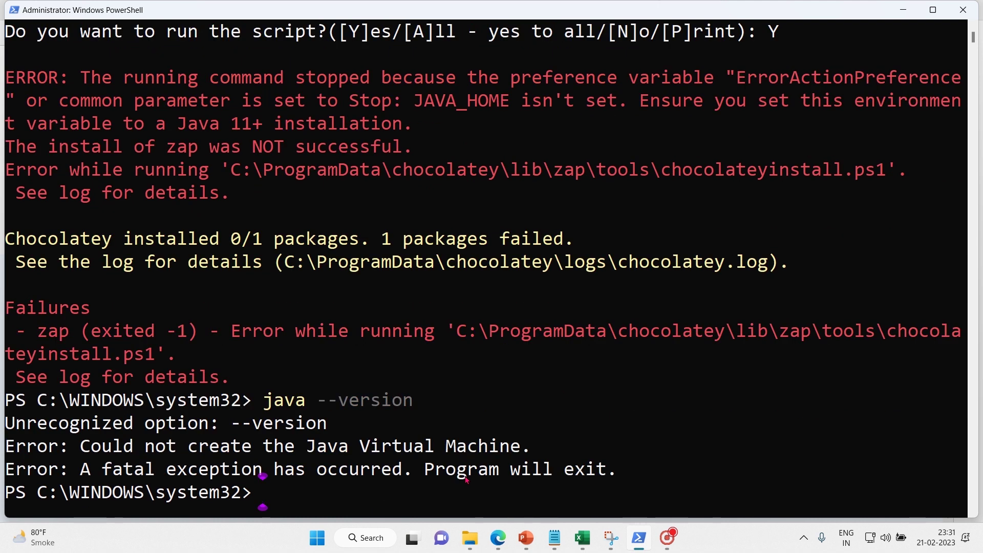
text(whichjava)
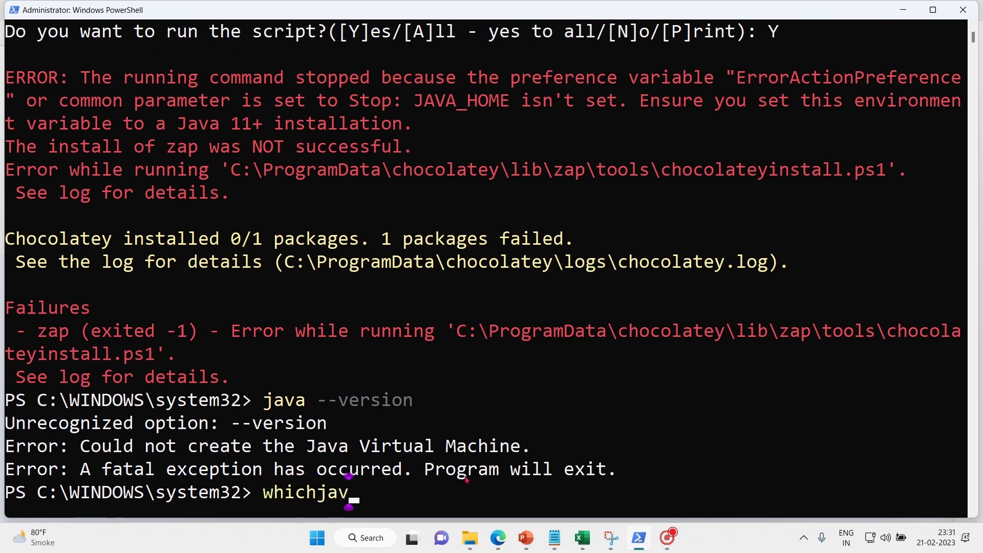
key(Return)
text(clear)
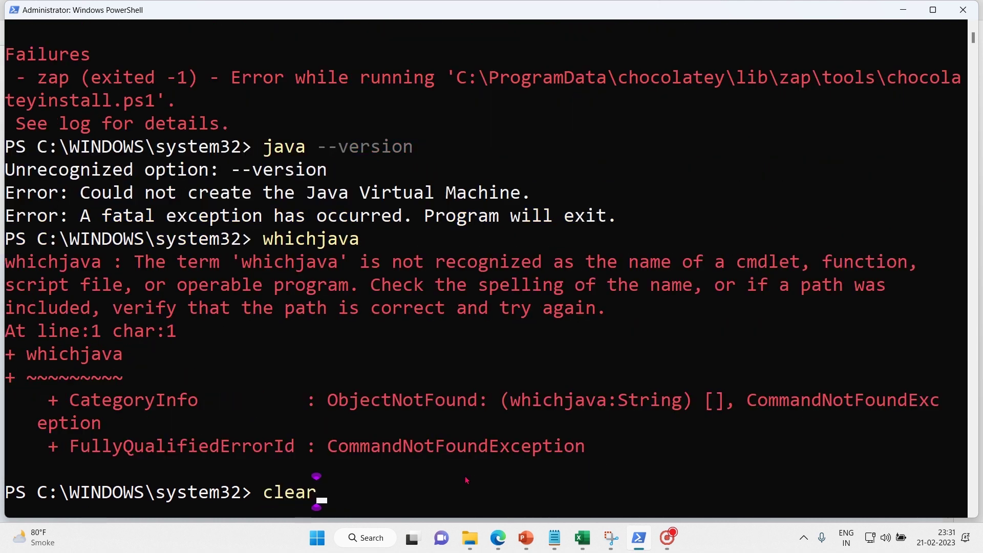
key(Return)
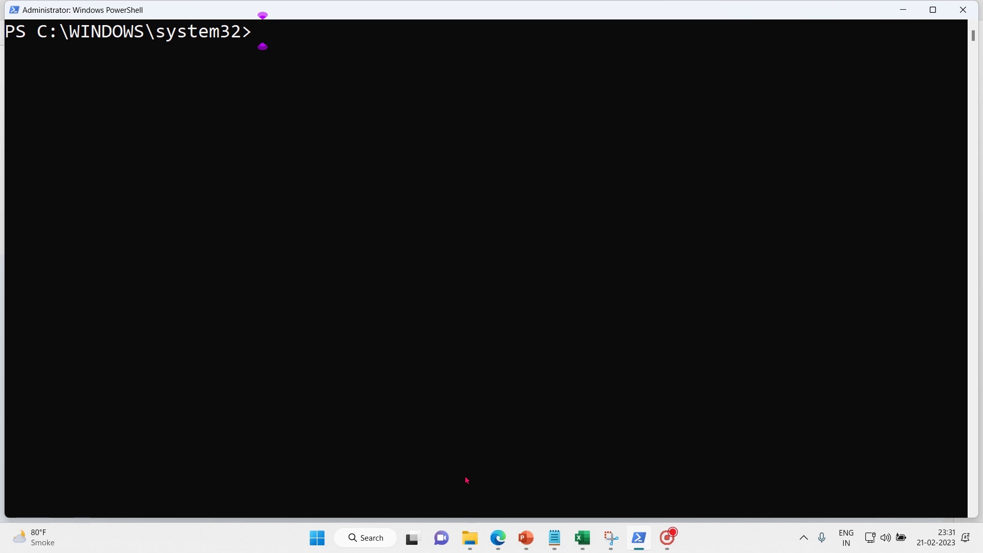
Step: Run 'choco install zap', answer Y to the script prompt, and highlight the JAVA_HOME error
right_click(296, 52)
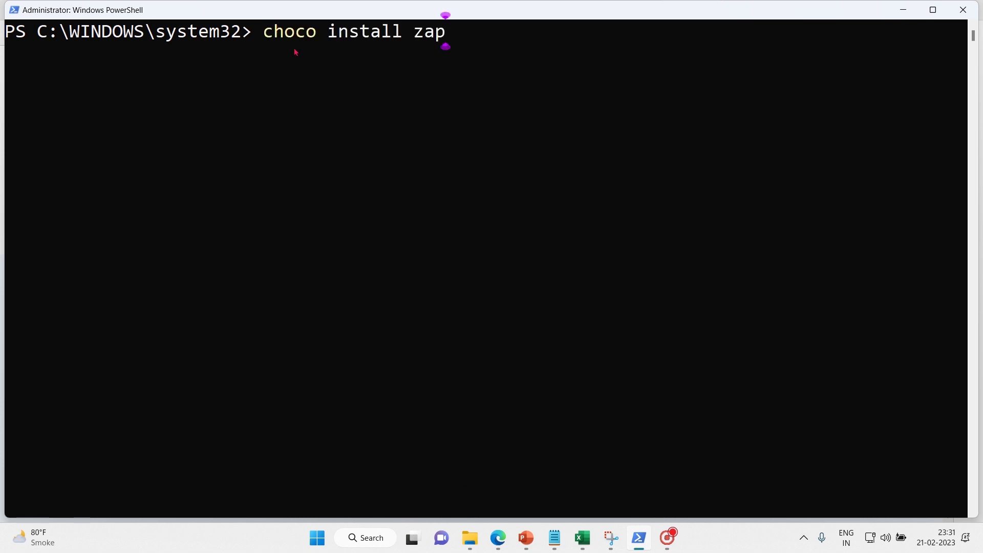
key(Return)
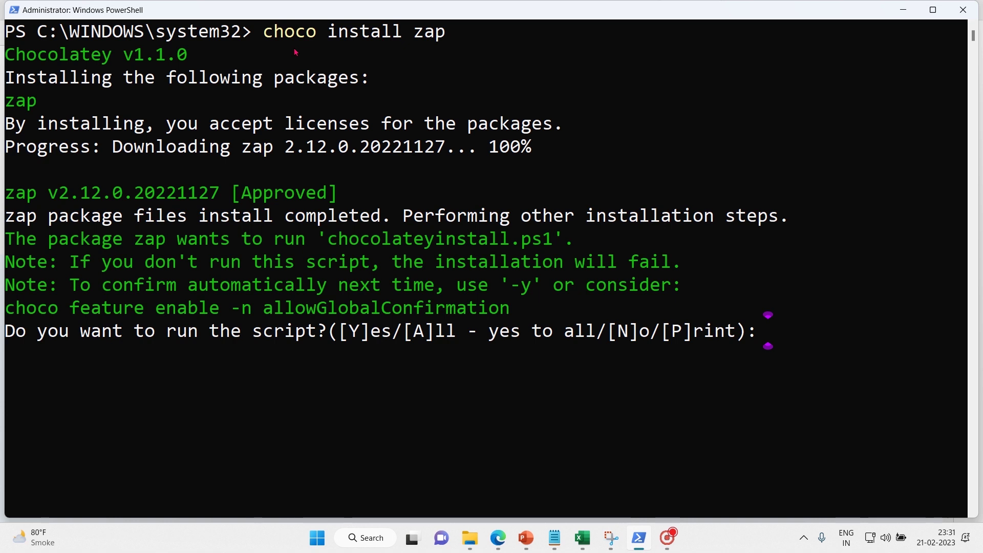
text(Y)
key(Return)
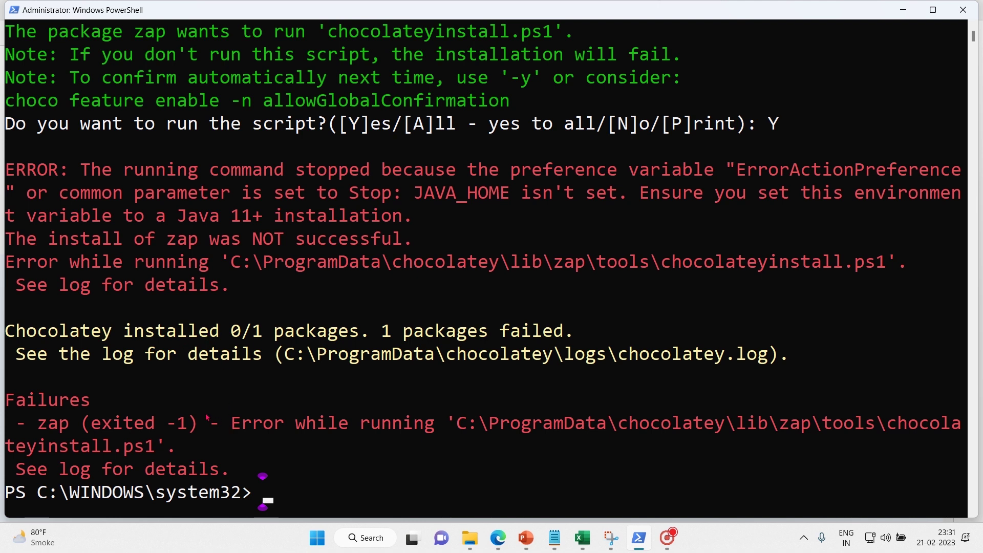
drag(736, 169, 746, 187)
click(733, 169)
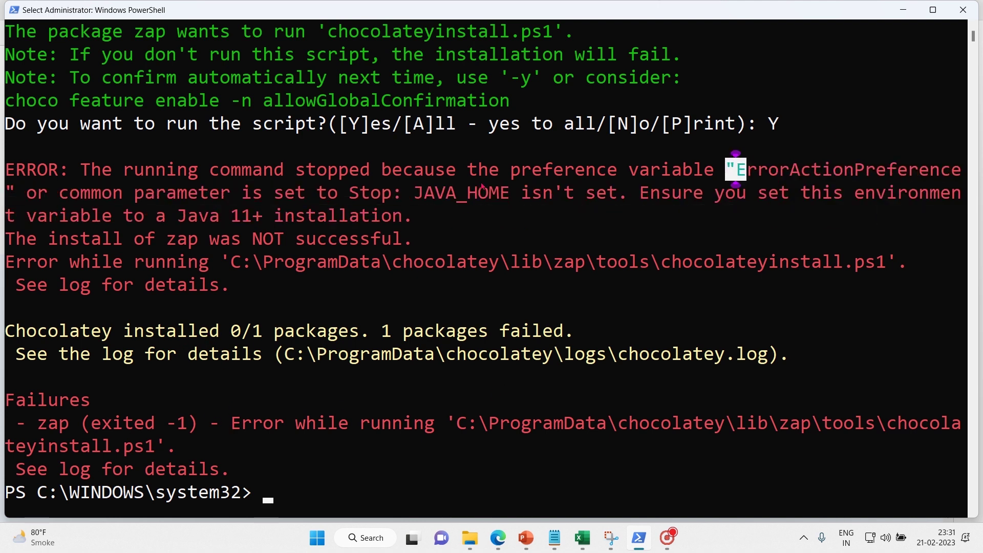
drag(482, 193, 596, 190)
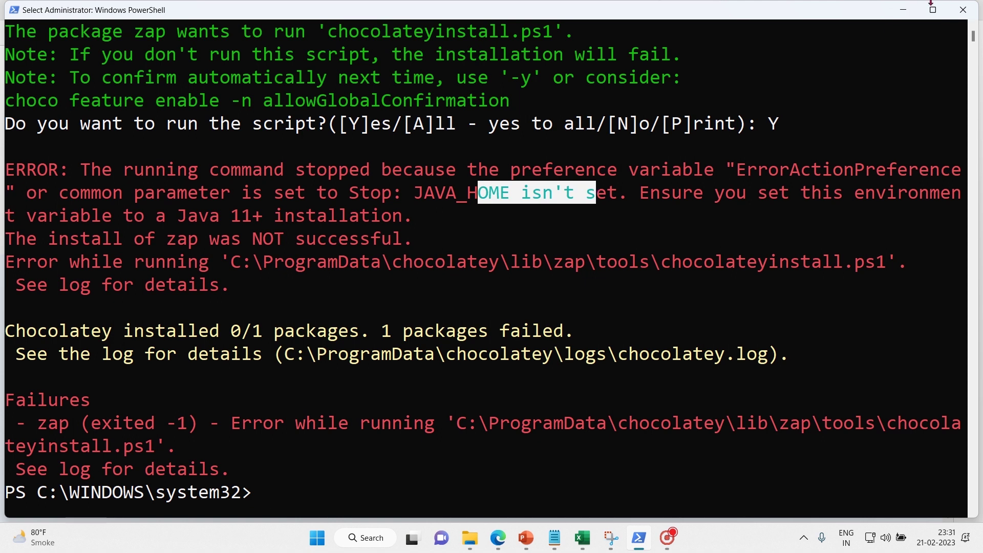
Step: Launch the ZAP_2_12_0_windows installer from the HandsOn folder
click(905, 9)
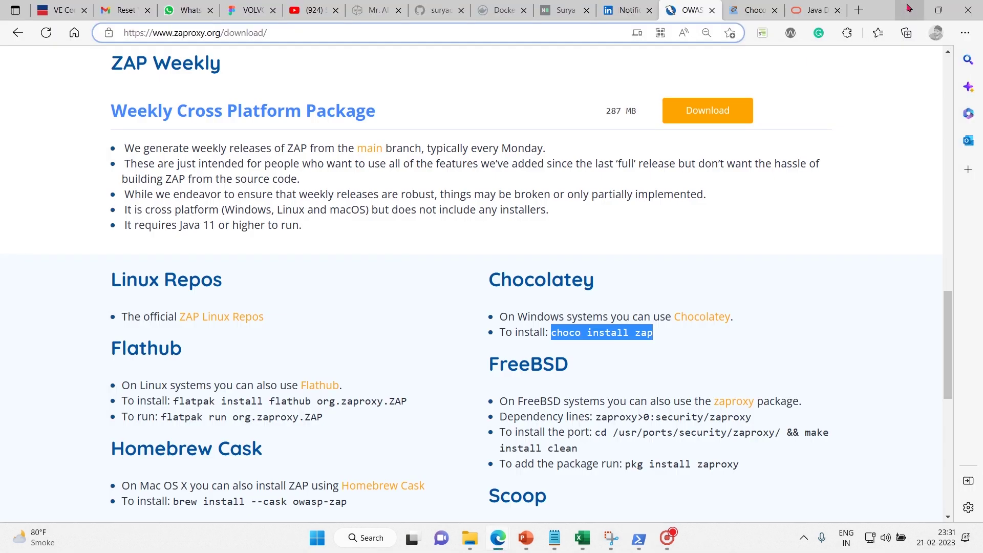
mouse_move(467, 536)
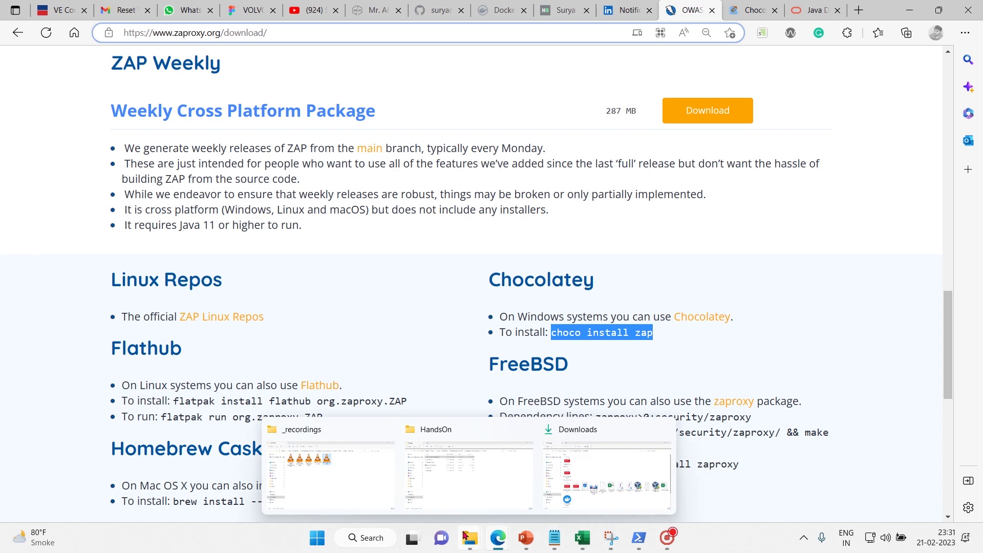
click(456, 488)
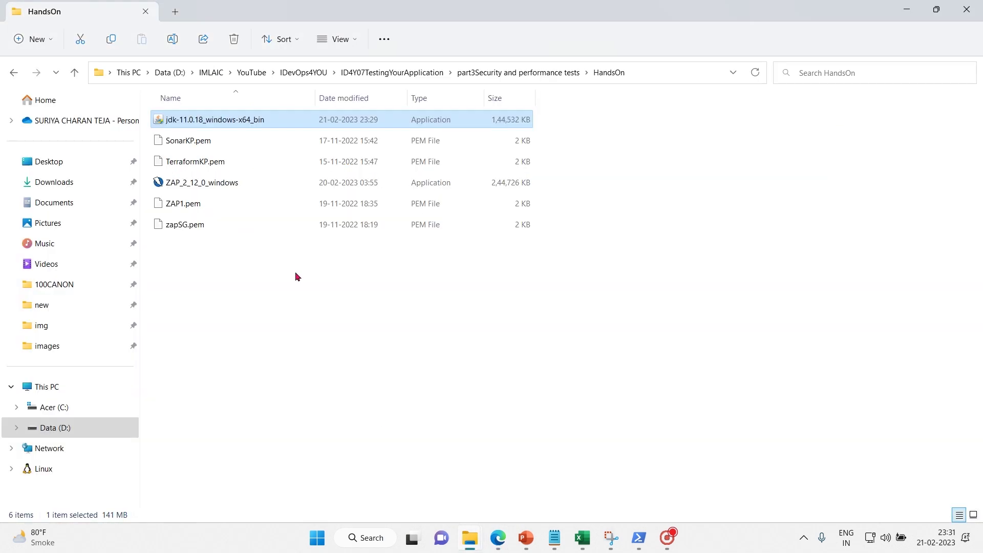
double_click(226, 185)
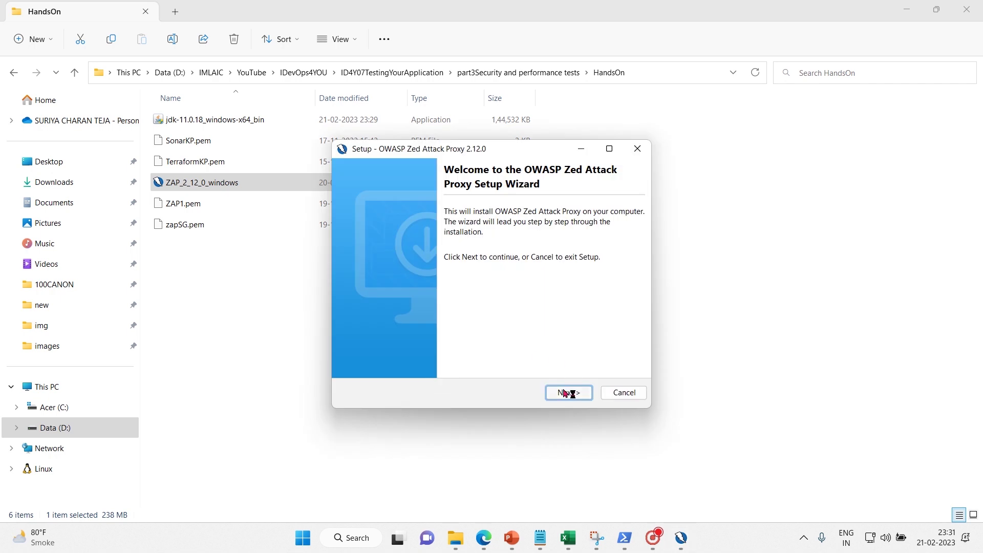
Step: Accept the license, keep the default installation type, install, and finish the wizard
click(565, 393)
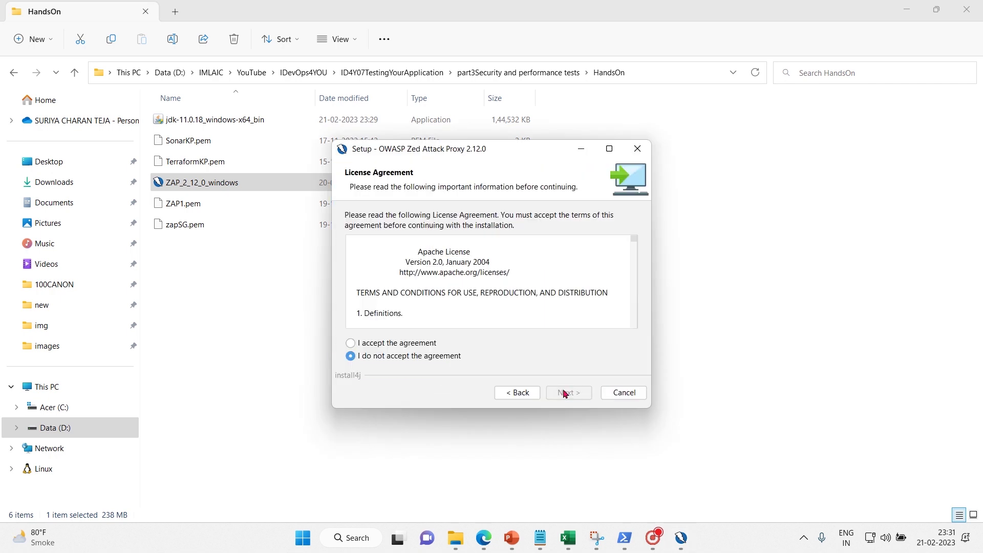
click(350, 343)
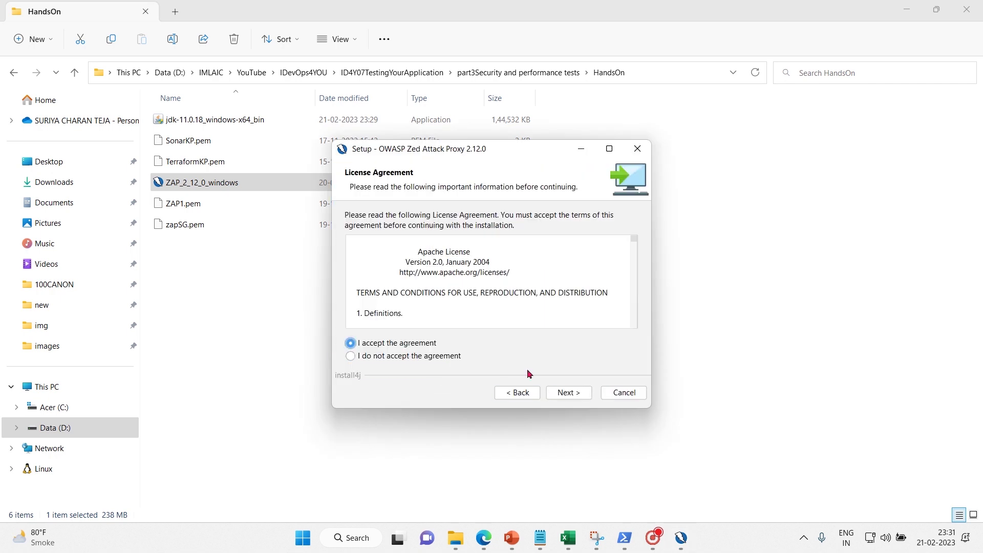
click(568, 394)
click(569, 393)
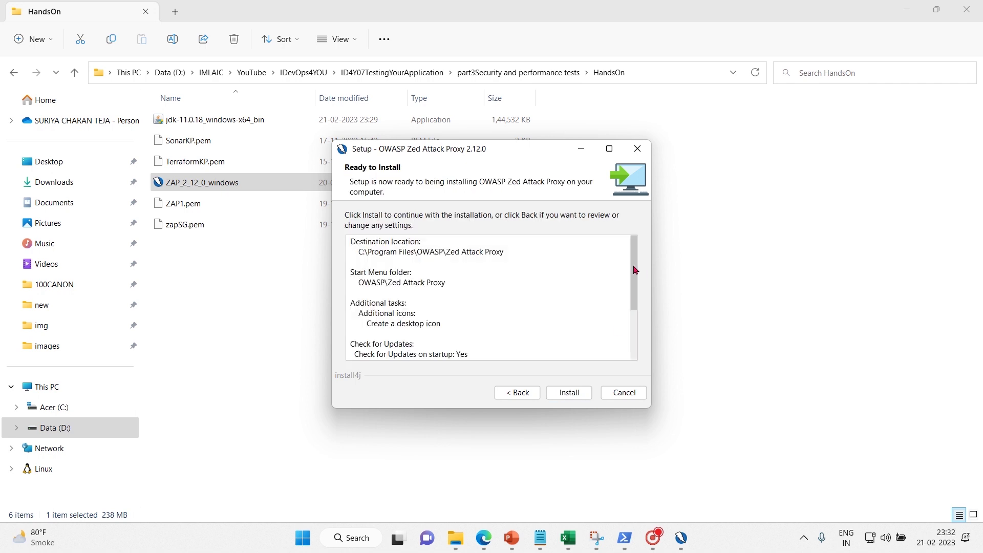
drag(634, 272, 636, 331)
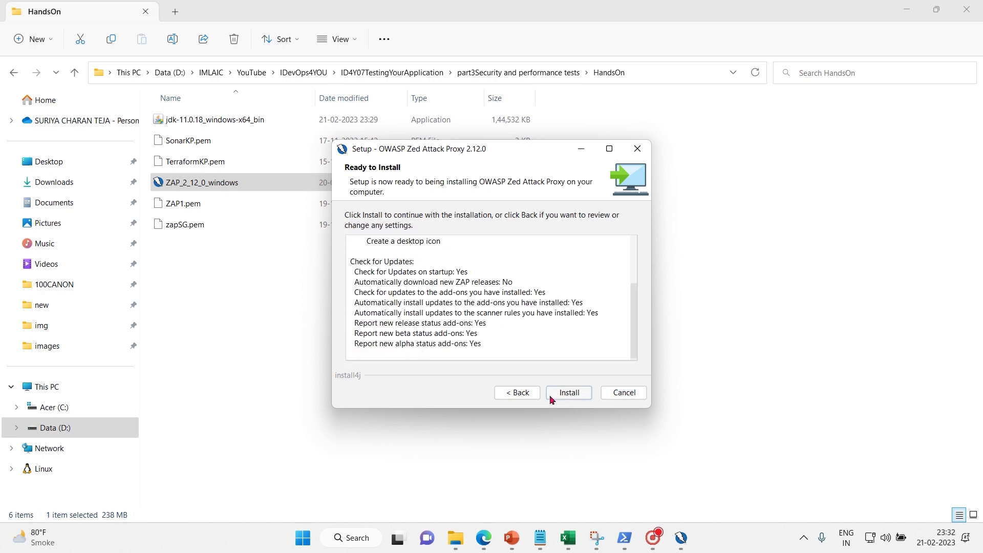
click(569, 398)
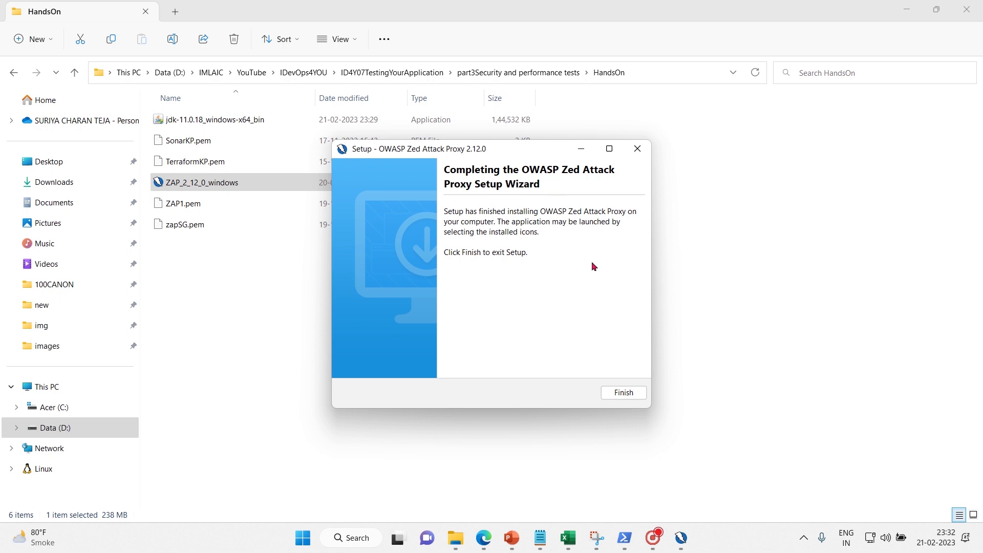
click(622, 393)
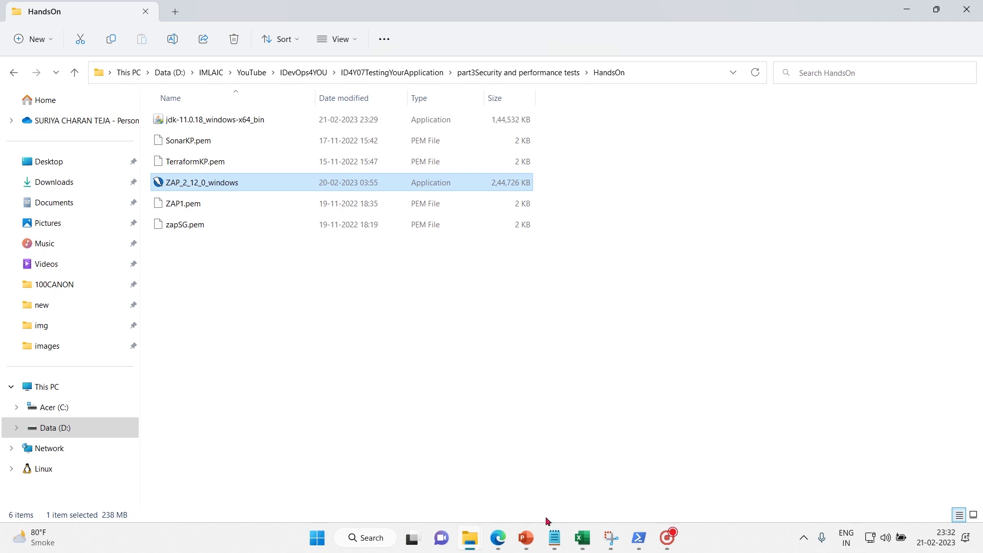
Step: Search the Start menu for 'zap' and run ZAP 2.12.0 as administrator
mouse_move(526, 538)
click(579, 480)
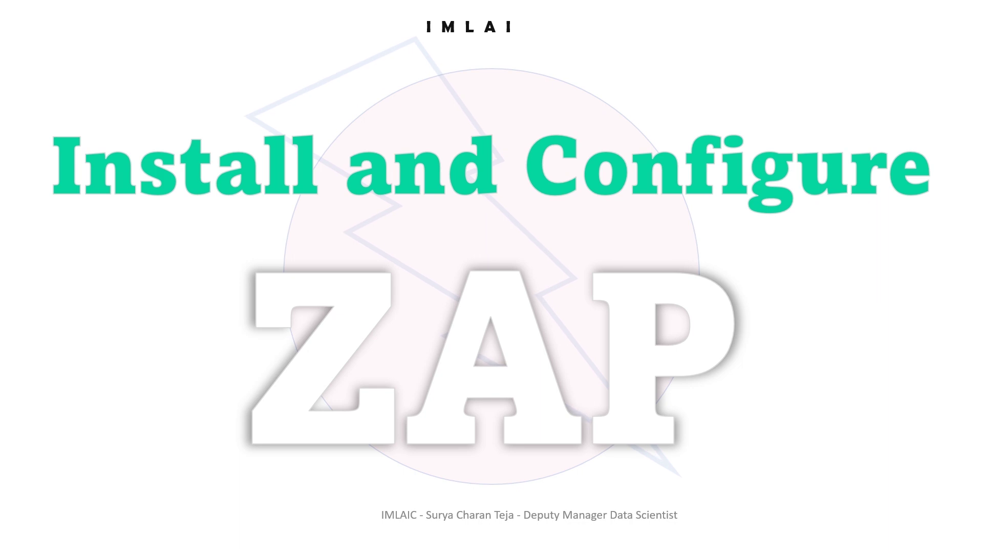
key(super)
mouse_move(485, 546)
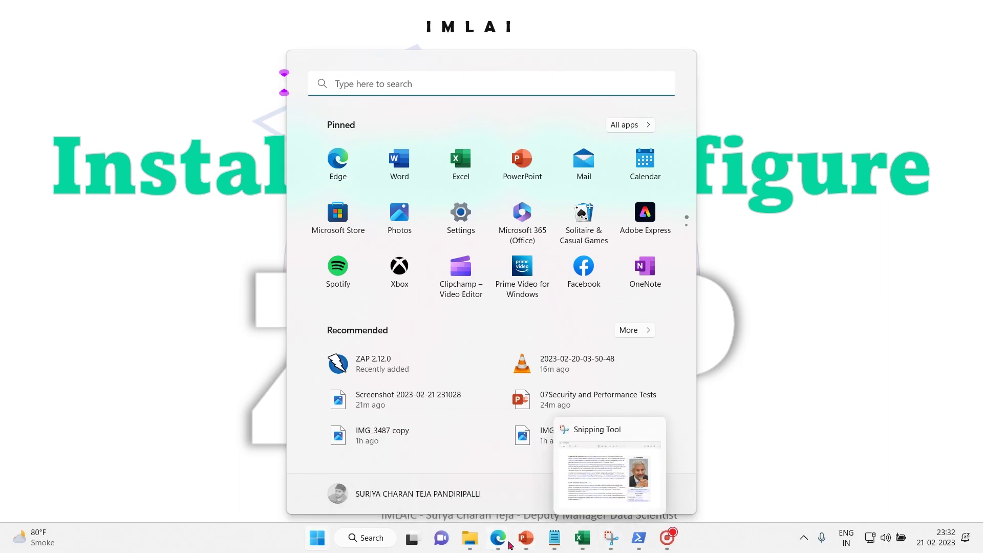
click(827, 319)
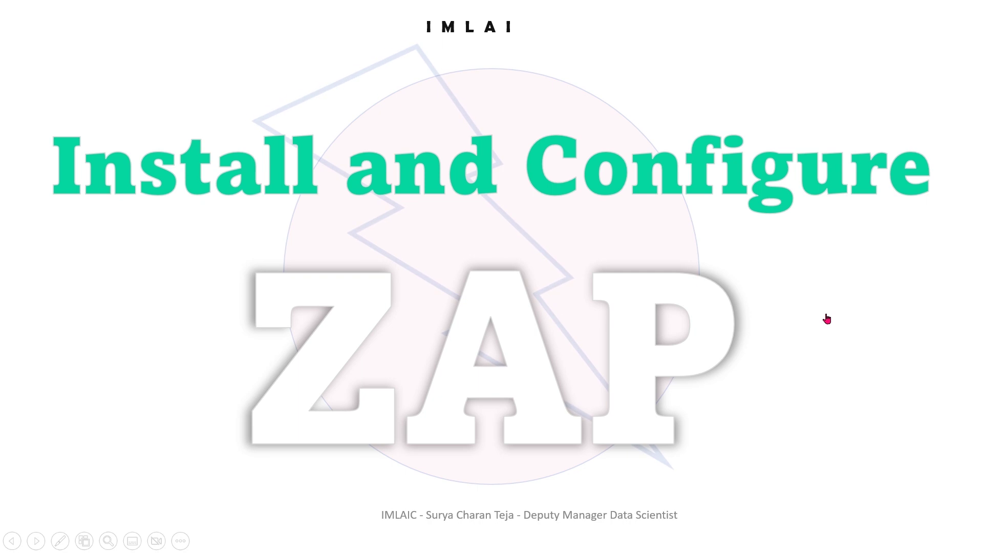
key(super)
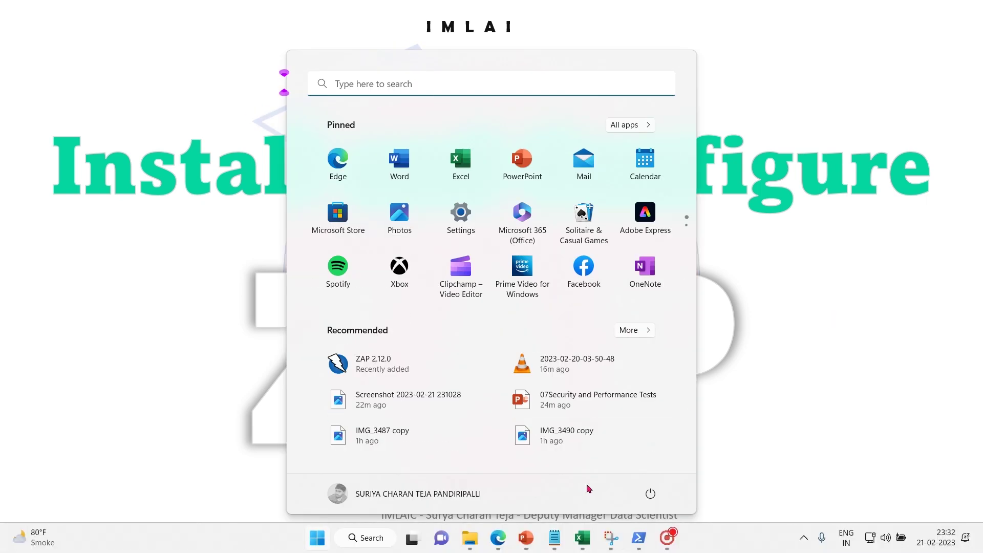
click(383, 539)
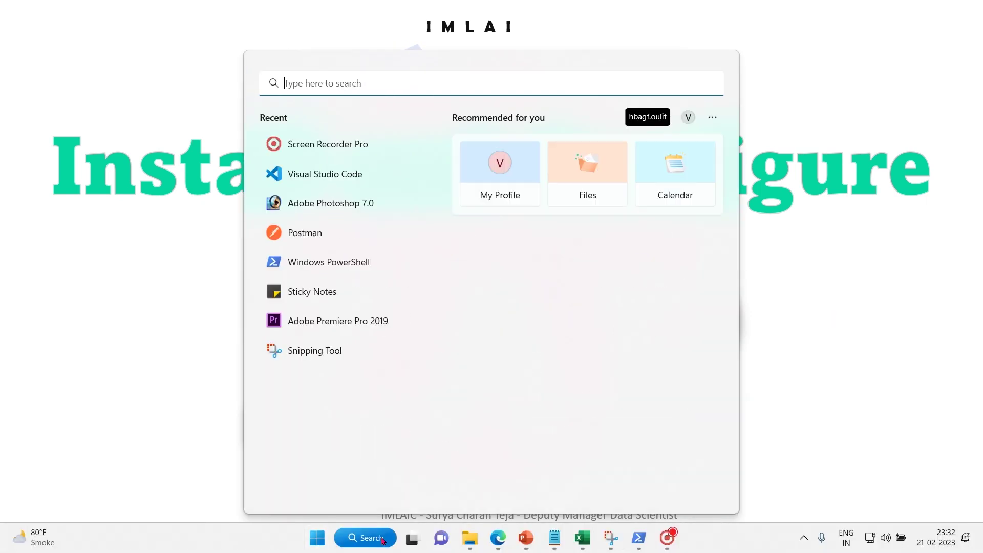
text(zap)
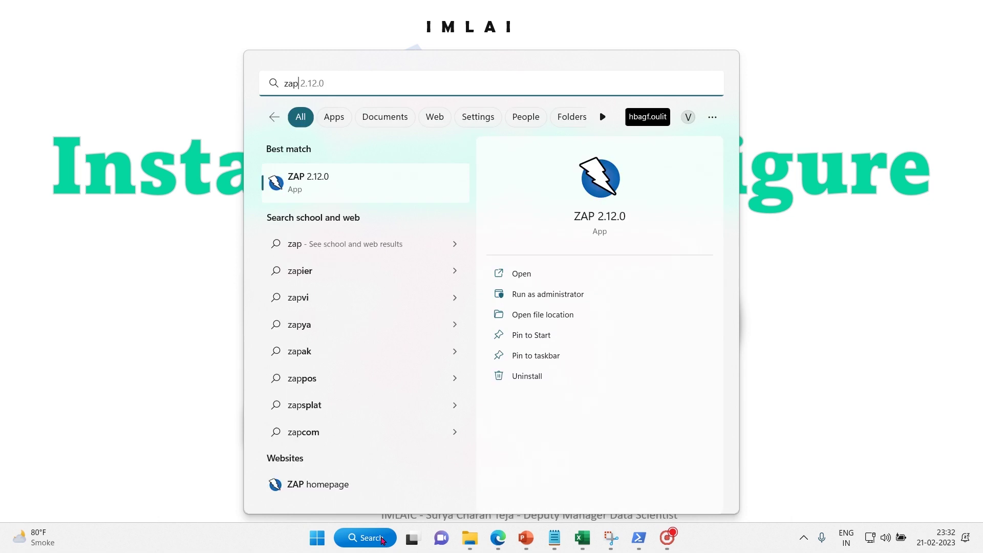
click(538, 295)
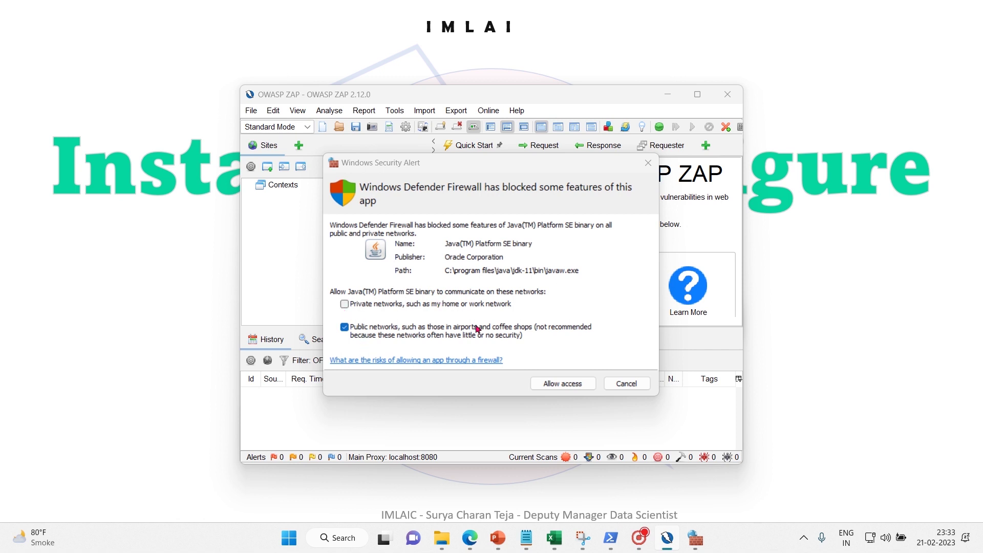
Step: Allow Java through the firewall and persist the session with a custom name and location
click(574, 383)
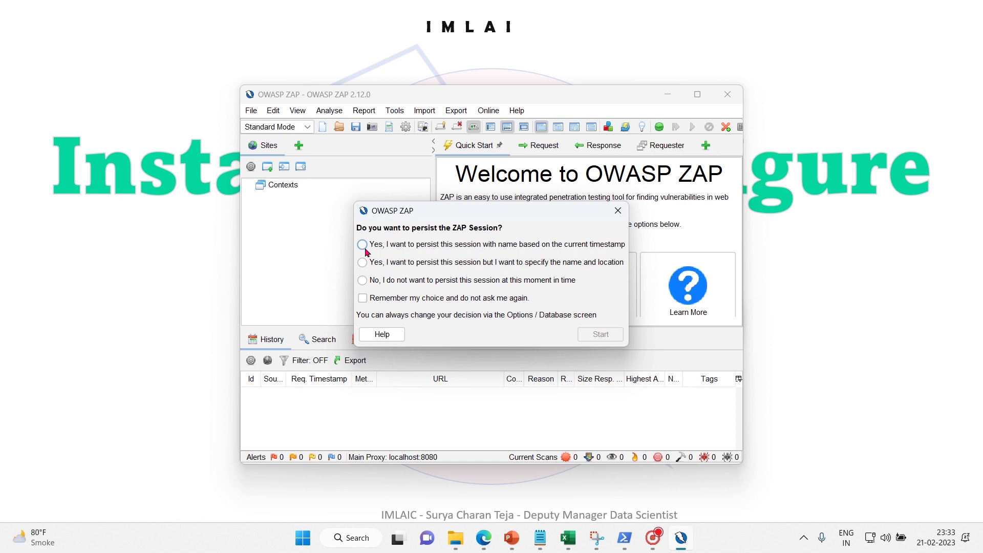
click(363, 247)
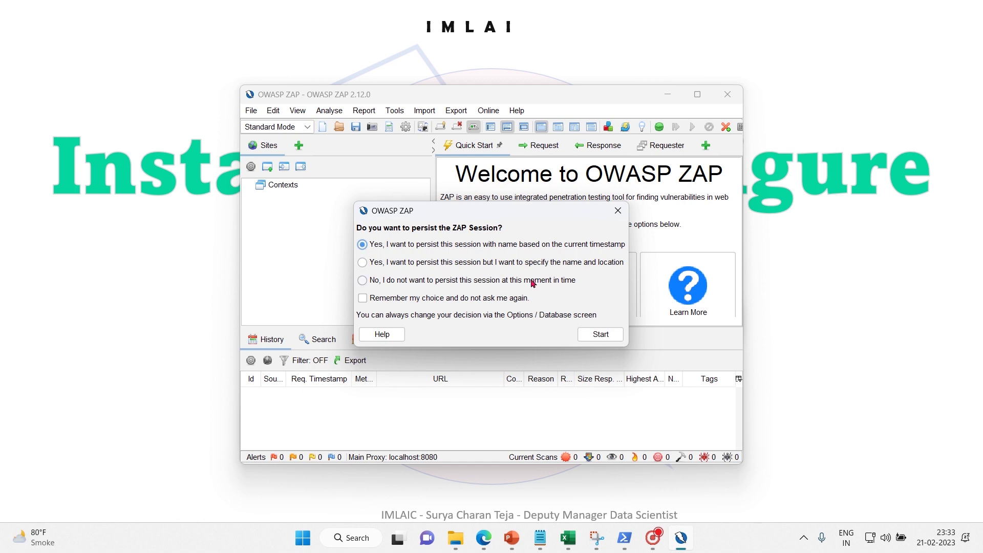
click(364, 263)
Step: Browse the session Save dialog to the HandsOn folder on Data (D:)
click(607, 336)
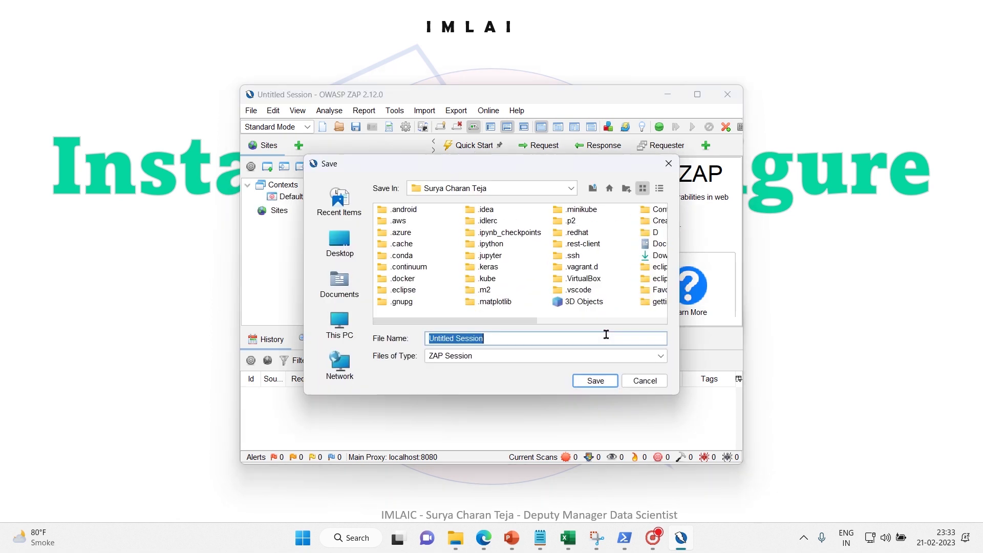
click(347, 331)
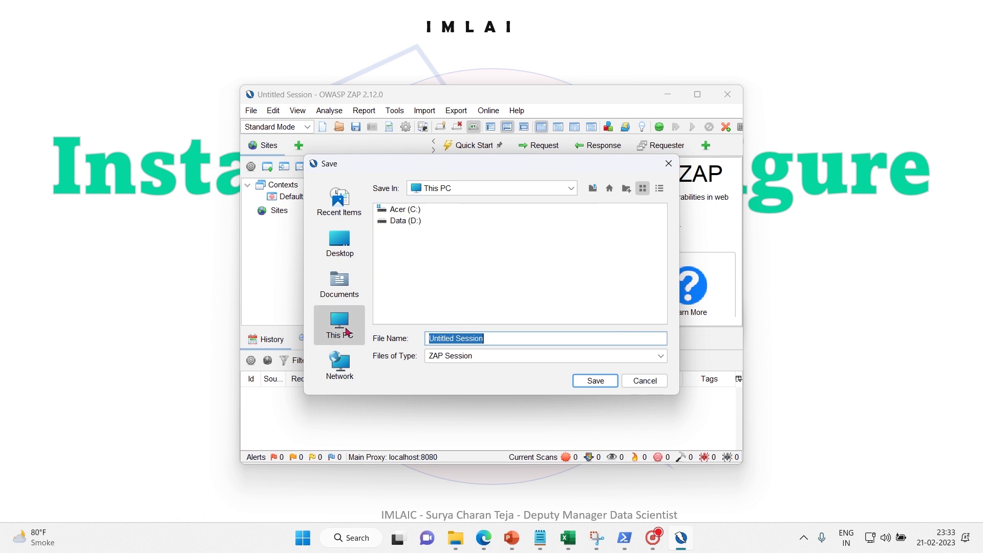
click(416, 221)
double_click(416, 221)
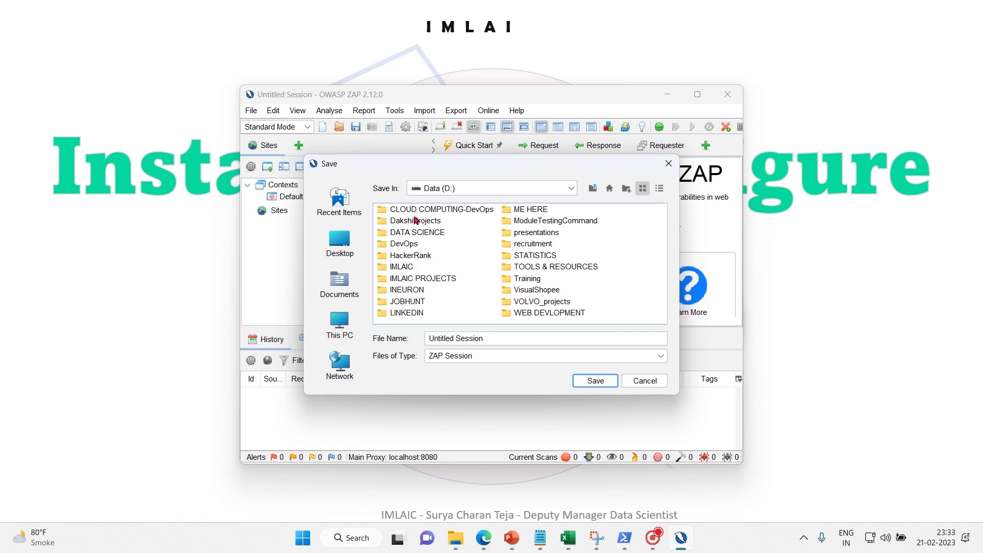
key(Down)
key(Down)
key(Down)
key(Down)
key(Return)
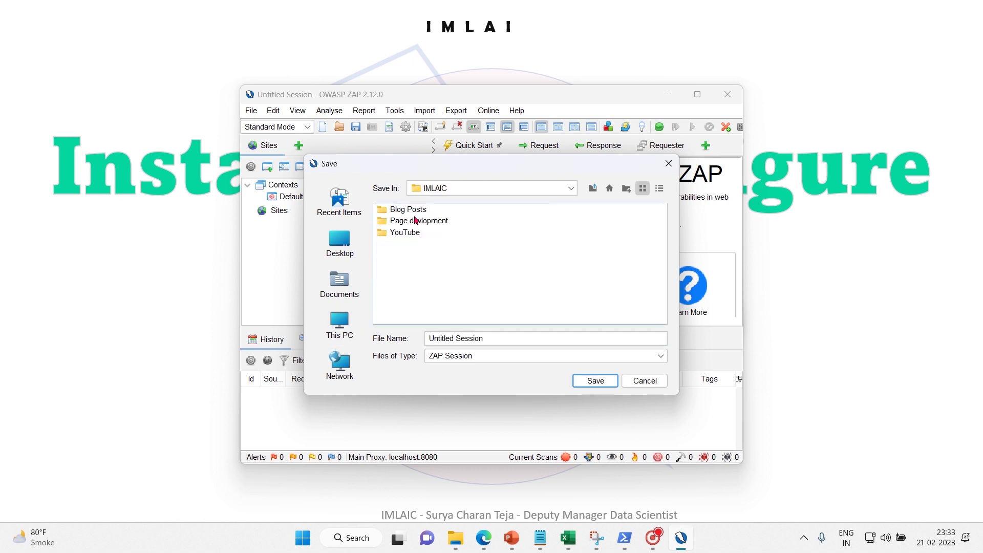
click(416, 220)
double_click(417, 220)
key(BackSpace)
key(Down)
key(Down)
key(Down)
key(Return)
key(Down)
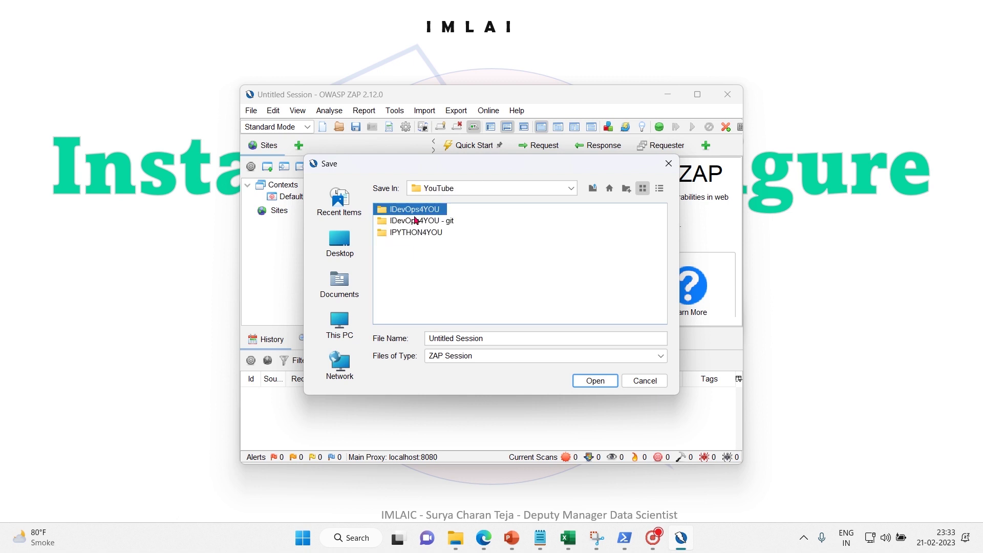
key(Return)
key(Down)
key(Down)
key(Down)
key(Down)
key(Down)
key(Down)
key(Down)
key(Down)
key(Down)
key(Down)
key(Down)
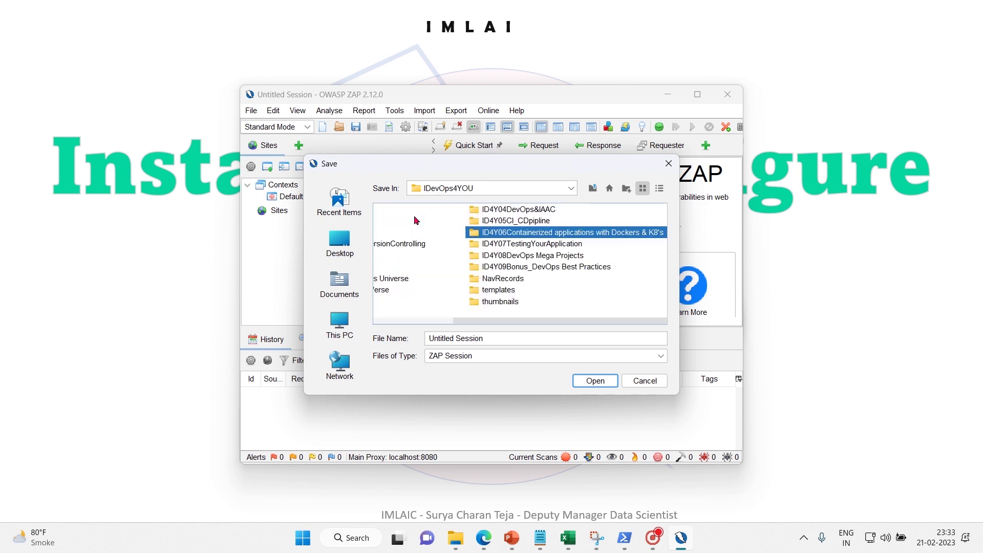
key(Down)
key(Return)
key(Down)
key(Down)
key(Down)
key(Return)
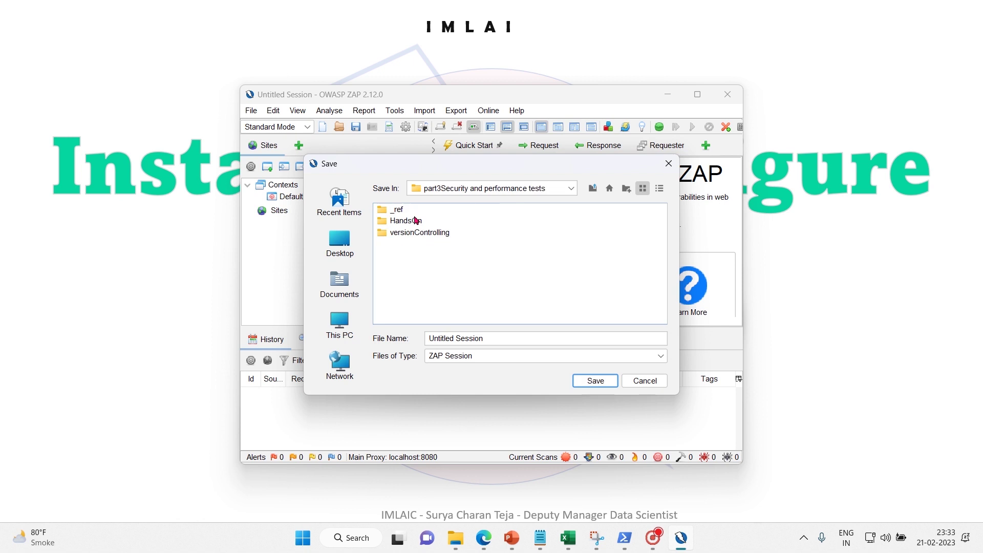
key(Down)
key(Down)
key(Return)
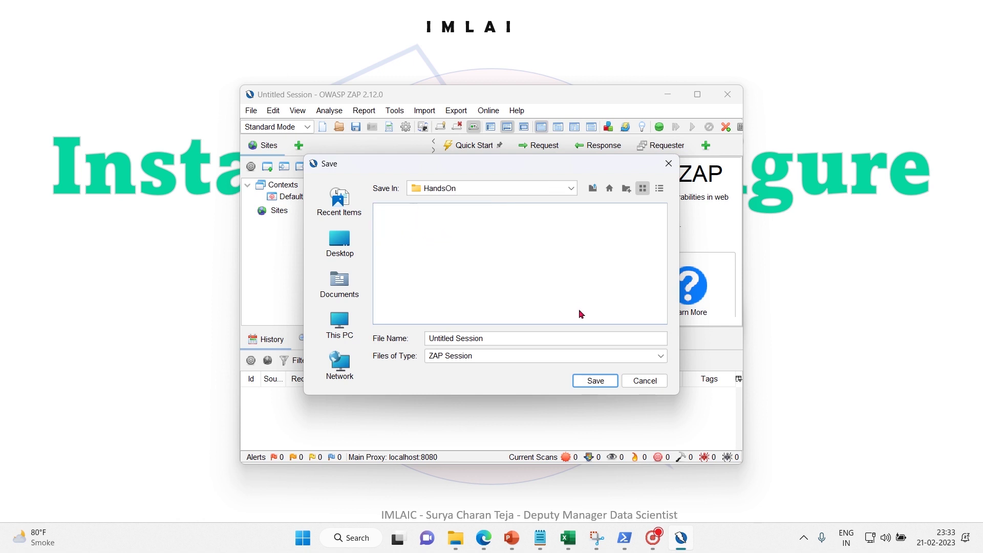
Step: Name the session file first_zap and save it
click(537, 337)
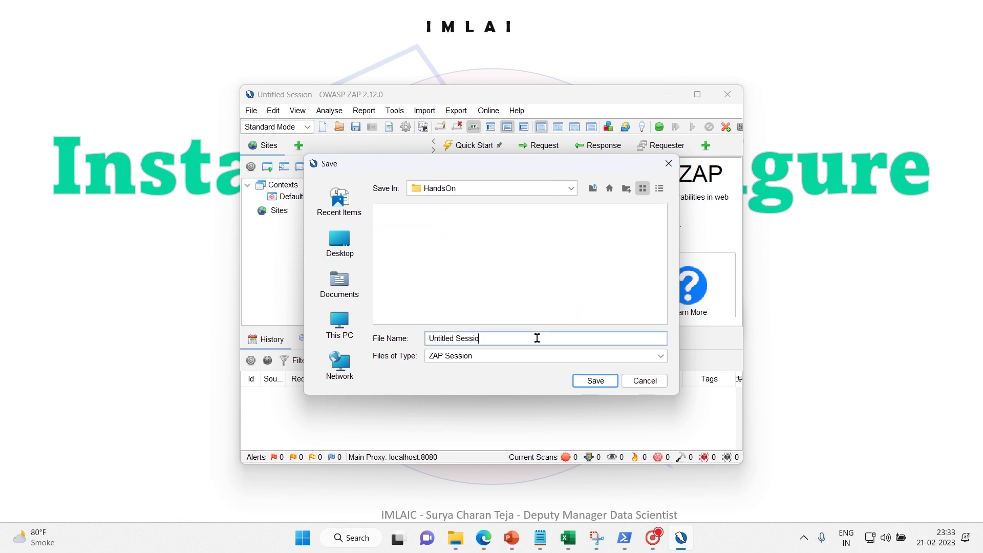
key(BackSpace)
key(BackSpace)
key(BackSpace)
key(BackSpace)
key(BackSpace)
key(BackSpace)
key(BackSpace)
key(BackSpace)
key(BackSpace)
key(BackSpace)
key(BackSpace)
key(BackSpace)
key(BackSpace)
key(BackSpace)
key(BackSpace)
text(first_zap)
click(596, 381)
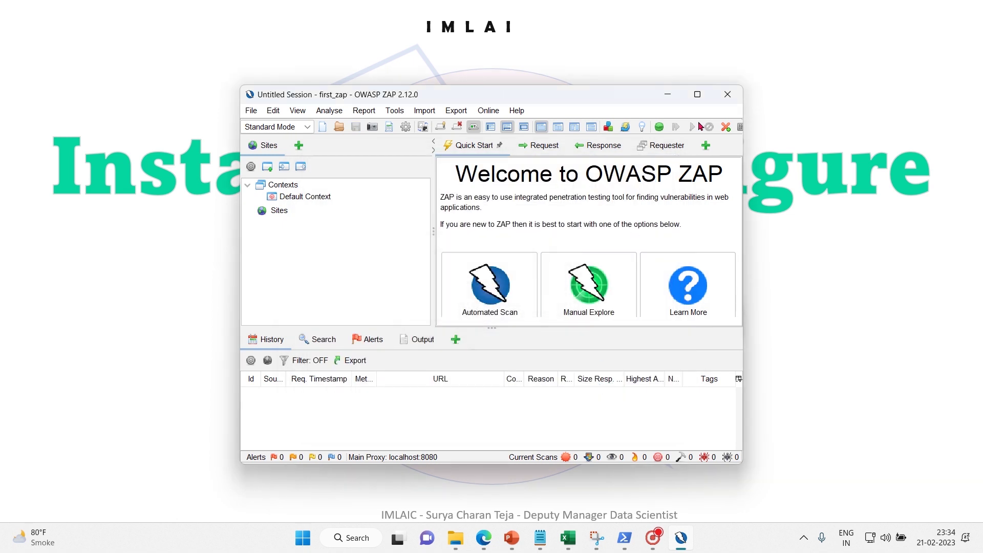
Step: Maximize the OWASP ZAP window showing the first_zap session's Quick Start page
click(697, 94)
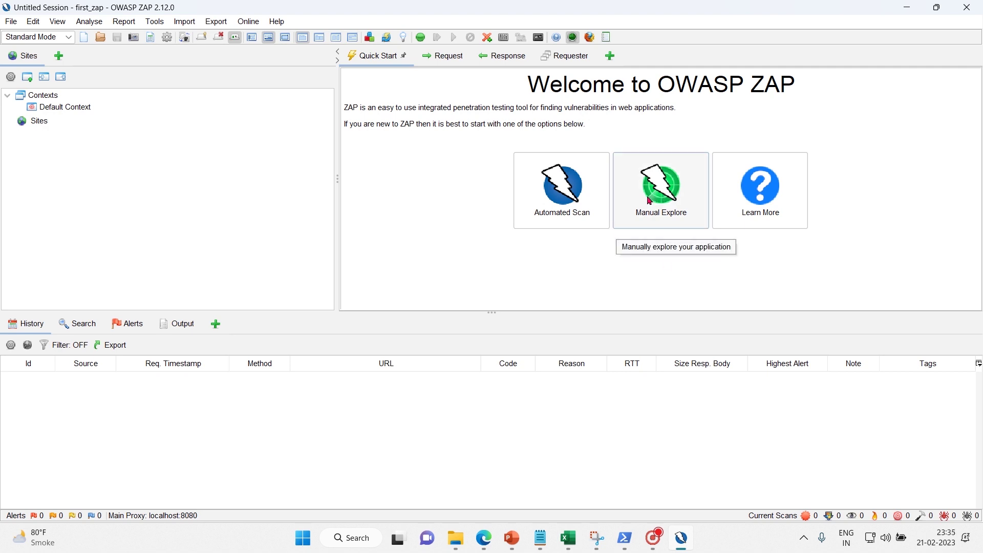
Step: Open Learn More on the Quick Start tab and scroll through its resource list
click(770, 192)
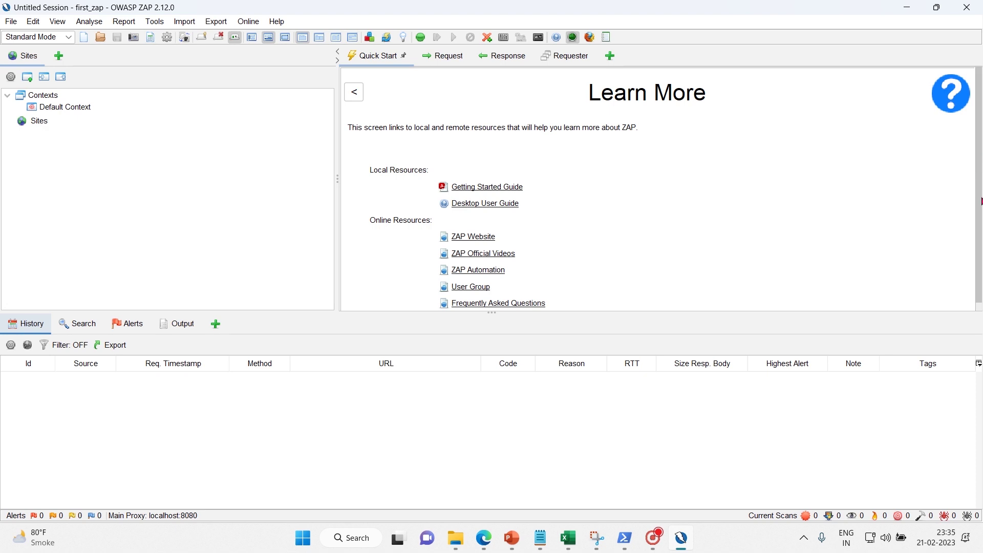
scroll(979, 201, down, 1)
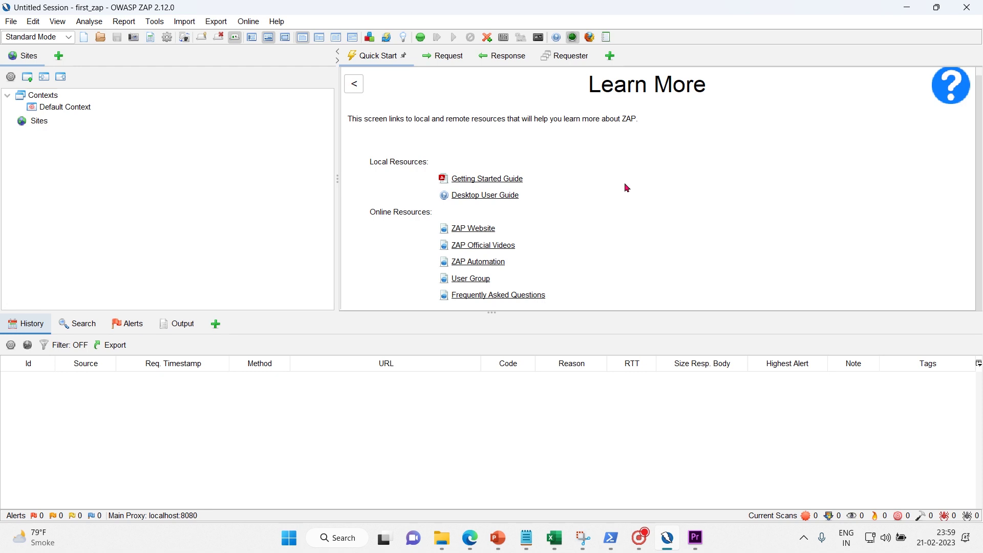
Step: Open the ZAP Getting Started Guide PDF and select The Pentesting Process through the Explore stage
click(468, 177)
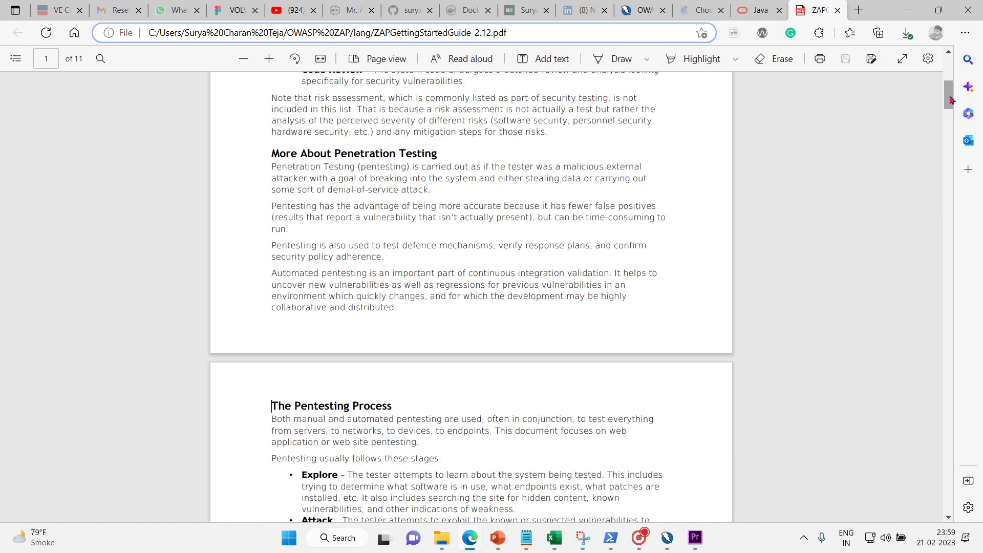
drag(949, 99, 950, 61)
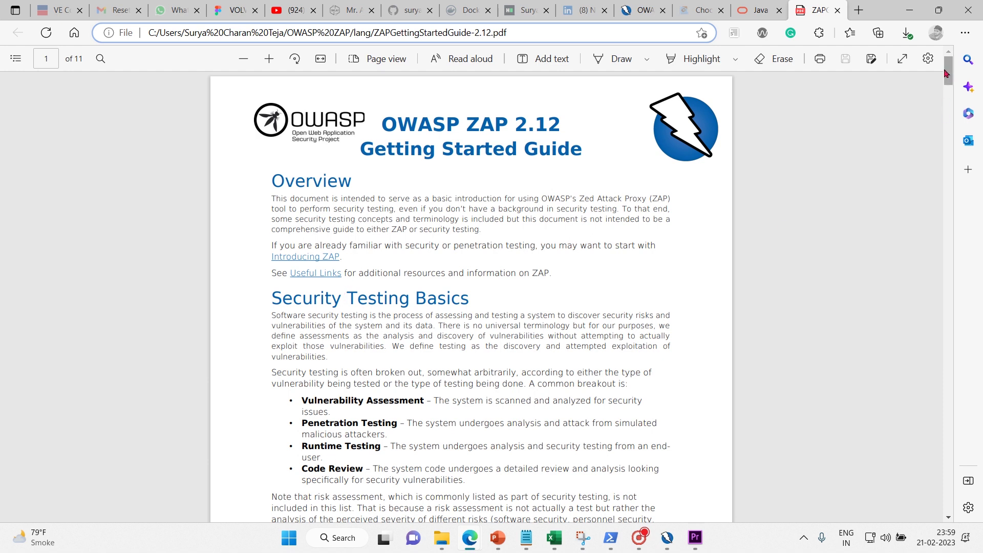
drag(947, 76, 946, 91)
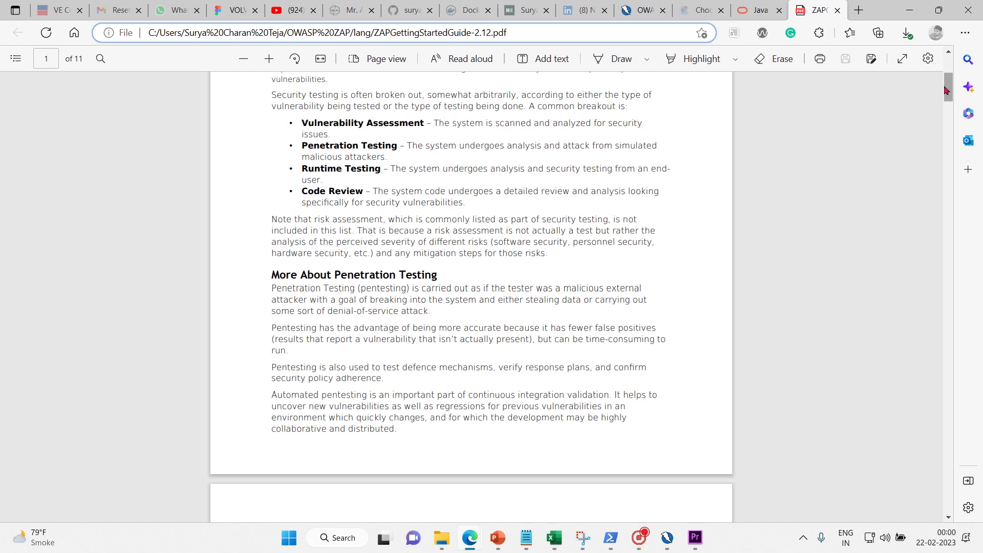
drag(945, 90, 941, 111)
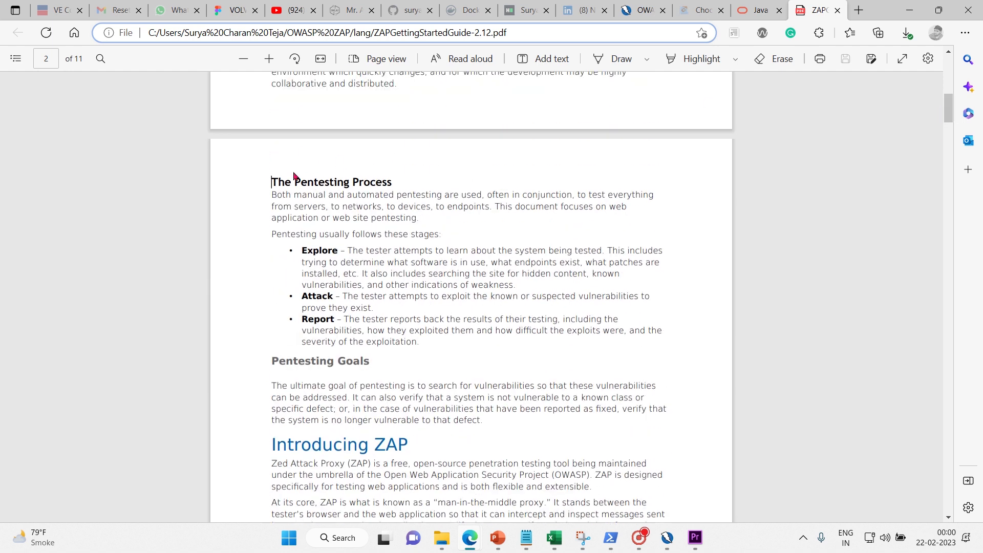
drag(295, 180, 515, 322)
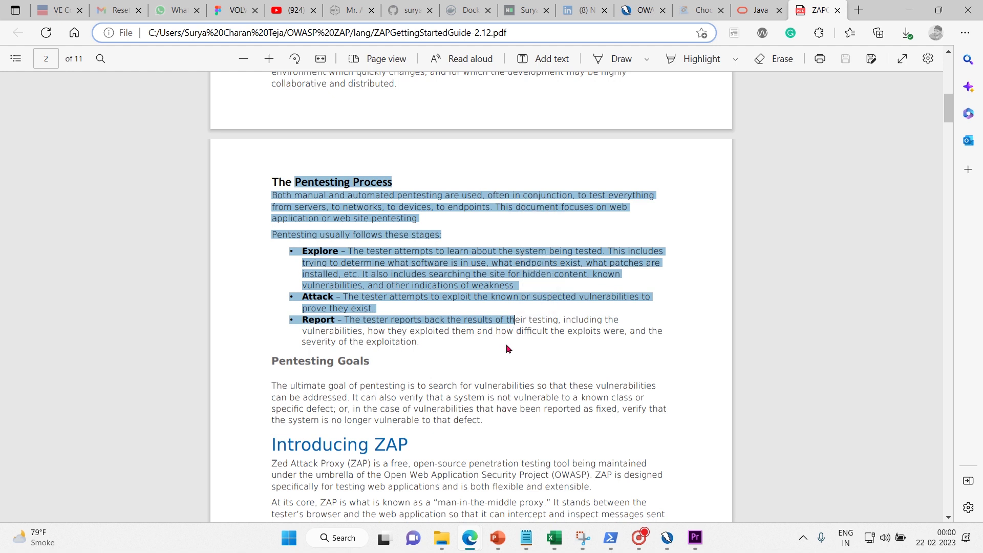
click(307, 207)
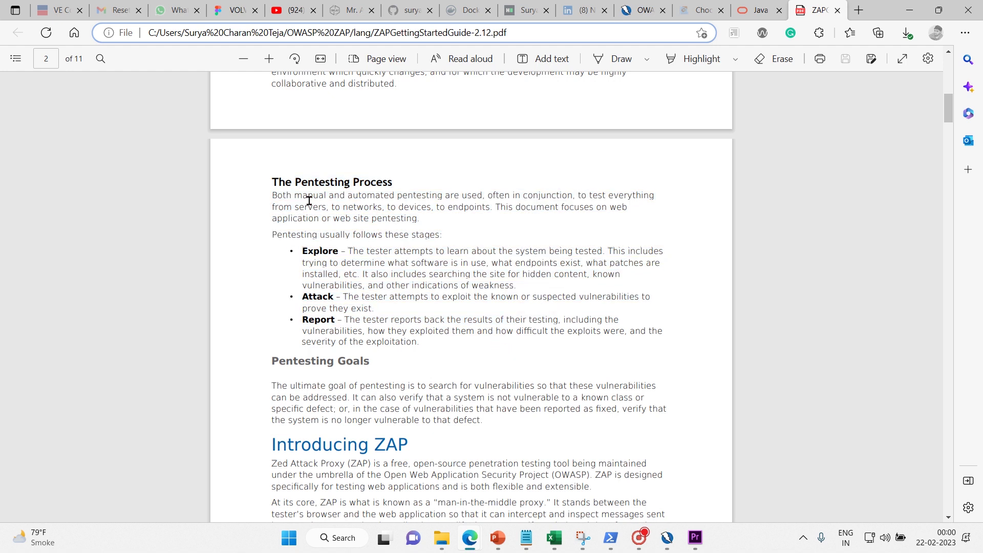
drag(273, 179, 513, 285)
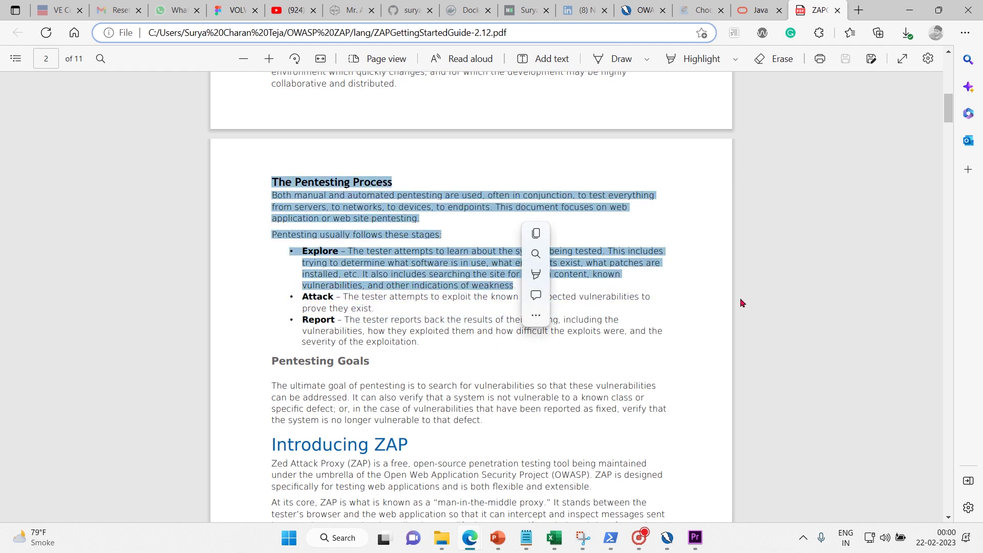
click(793, 264)
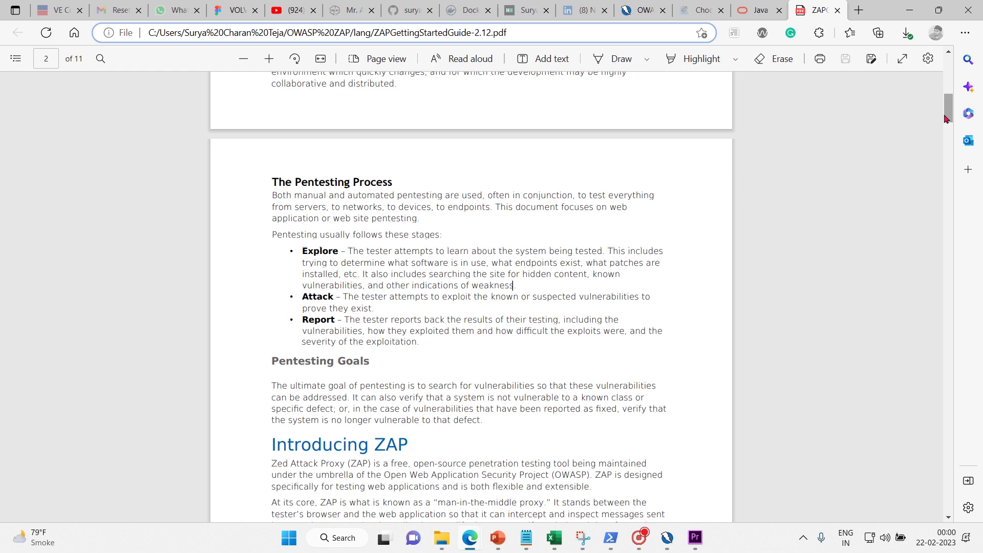
Step: Read on through the Install ZAP and macOS paragraphs to the Automation section
drag(945, 119, 944, 130)
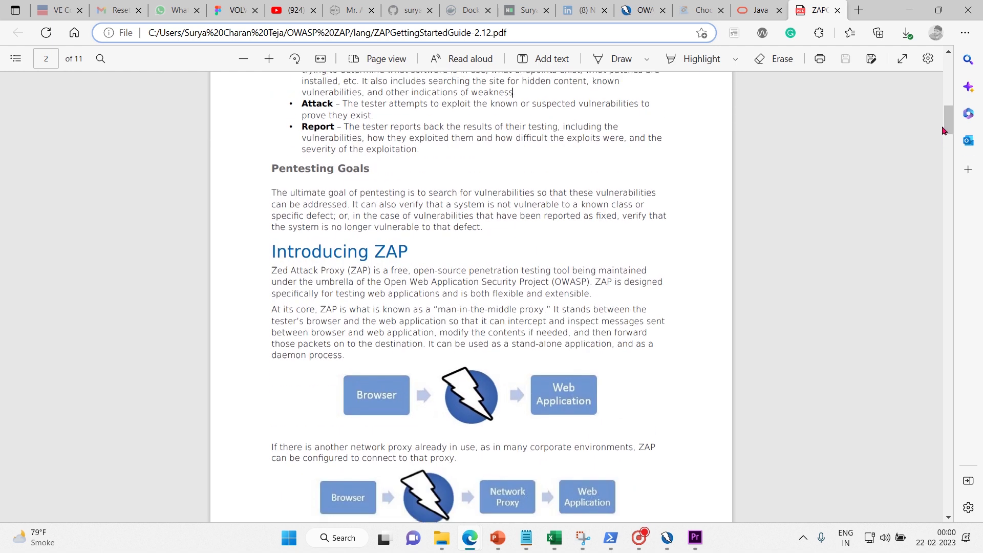
scroll(946, 128, down, 1)
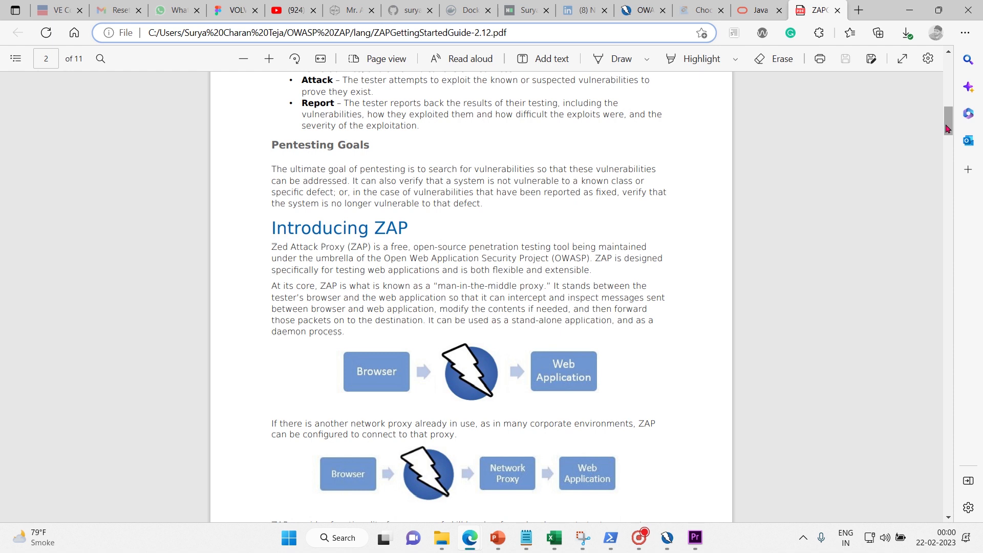
drag(946, 126, 943, 166)
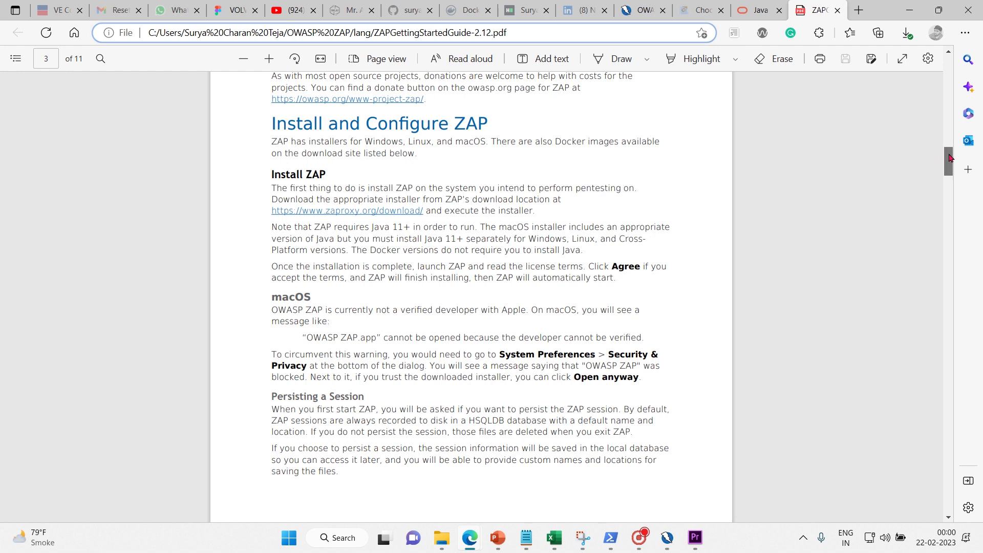
scroll(946, 163, down, 1)
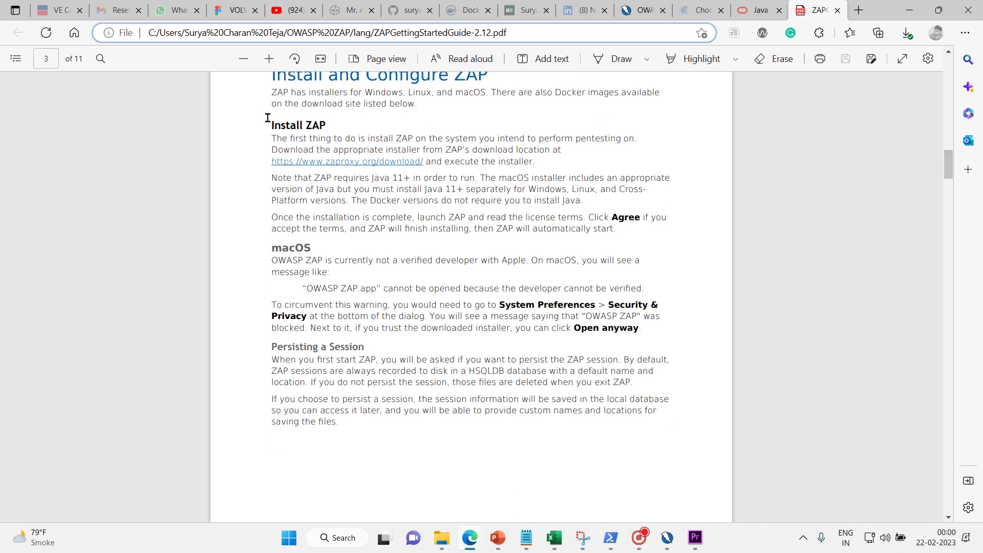
drag(268, 123, 728, 292)
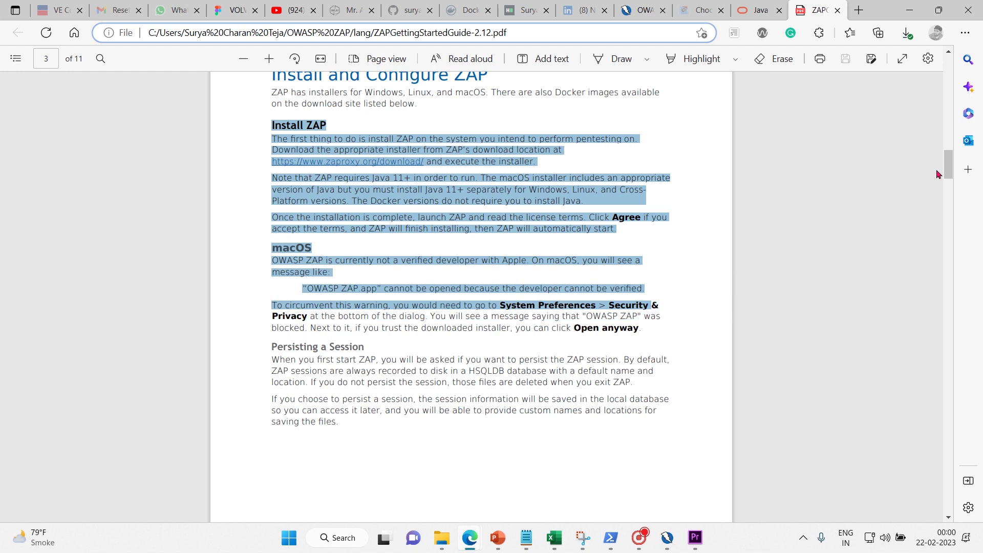
mouse_move(950, 164)
mouse_down()
mouse_move(951, 198)
mouse_move(946, 178)
mouse_up()
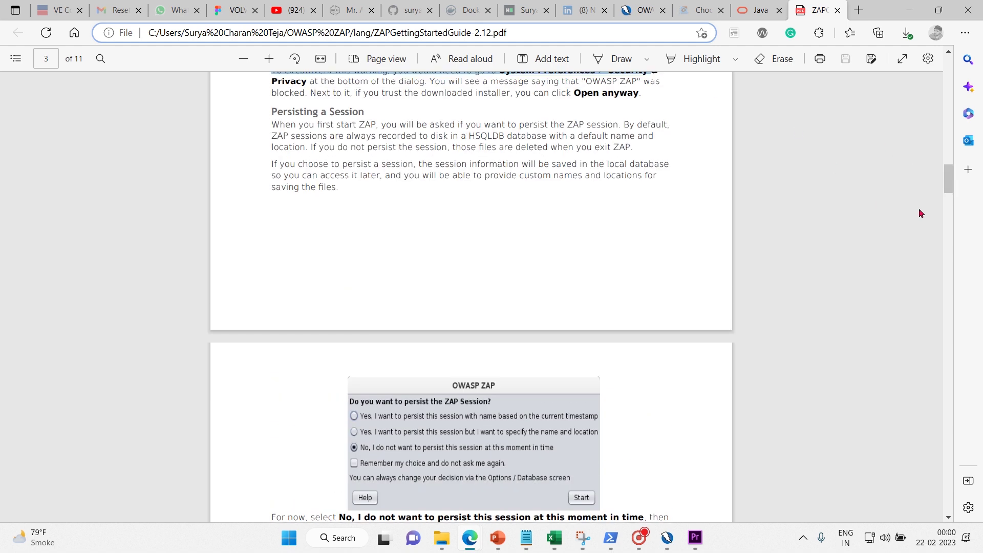
drag(946, 188, 924, 454)
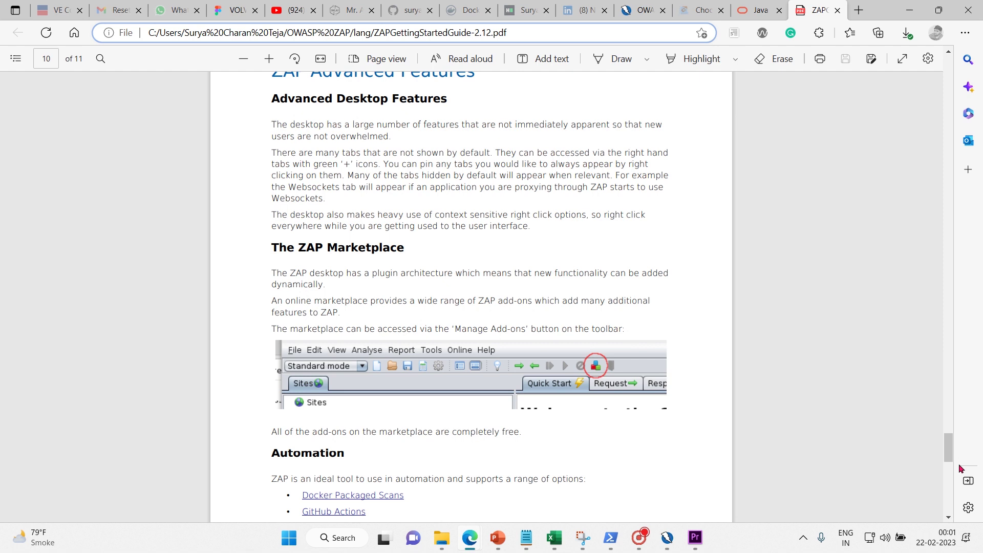
drag(948, 450, 949, 472)
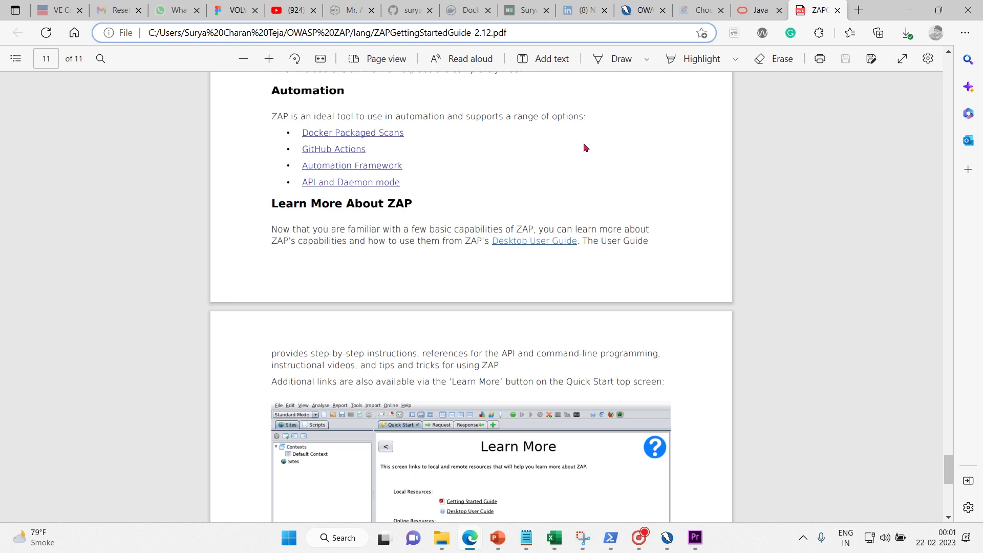
Step: Open the Automation Framework docs and highlight the Framework Overview sentence introducing the job list
click(348, 167)
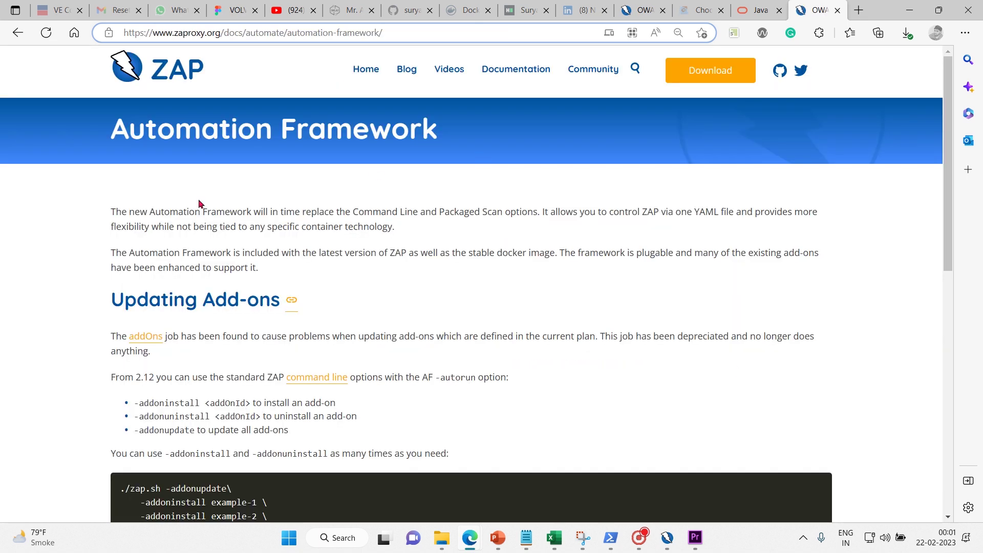
click(36, 290)
key(Down)
key(Down)
drag(944, 160, 919, 369)
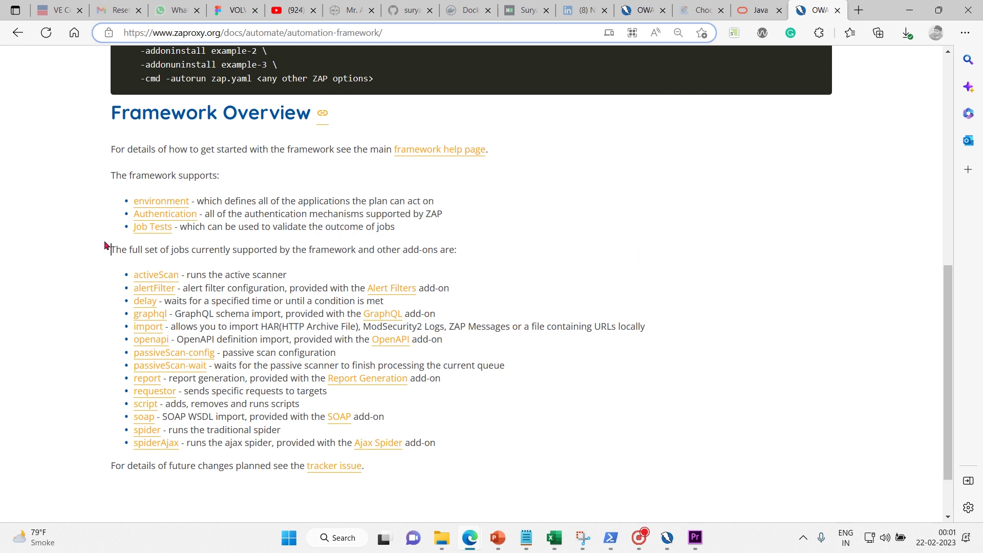
drag(106, 248, 499, 256)
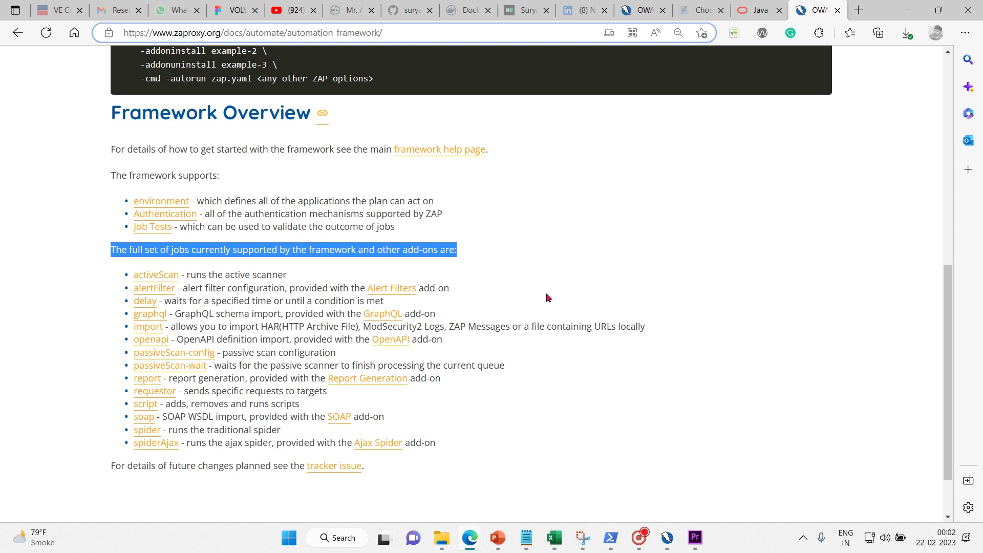
Step: Go back to the Getting Started Guide PDF and scroll to its Useful Links
click(16, 34)
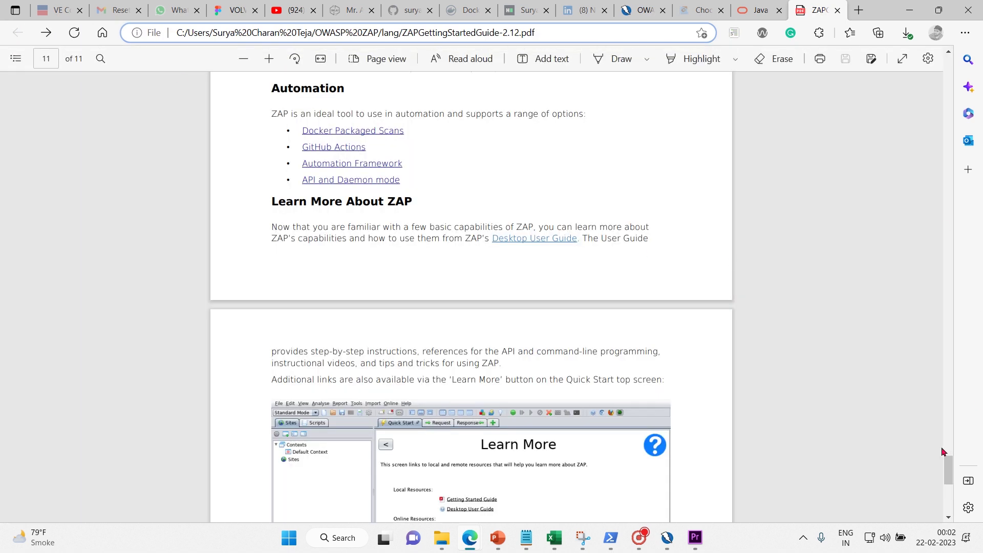
drag(946, 472, 949, 494)
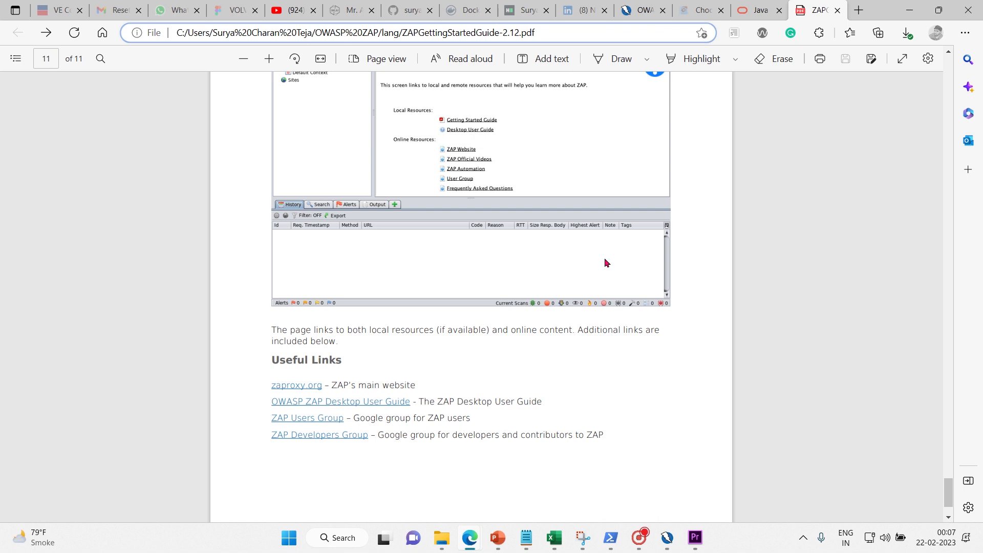
Step: Bring the first_zap ZAP window to front and go back to the Welcome to OWASP ZAP screen
click(664, 543)
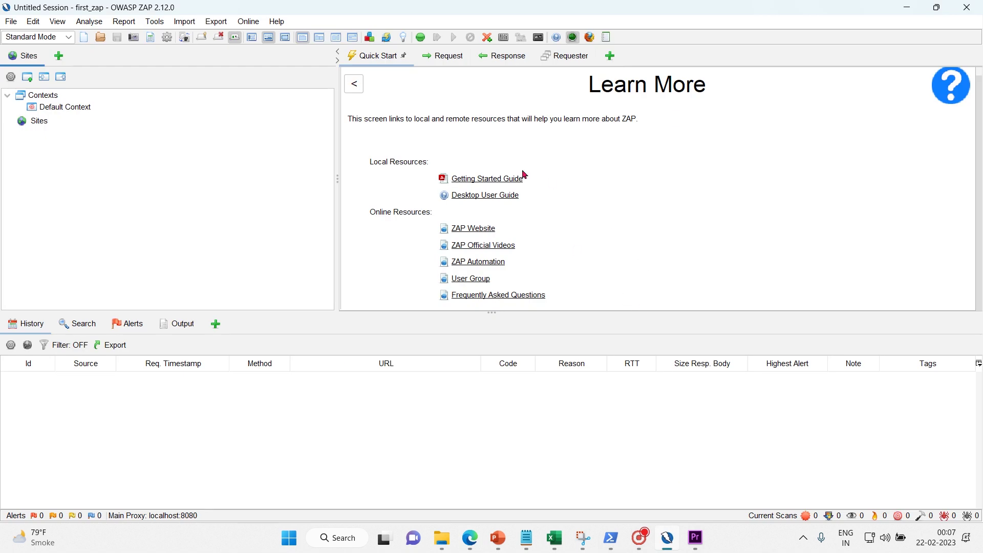
click(355, 86)
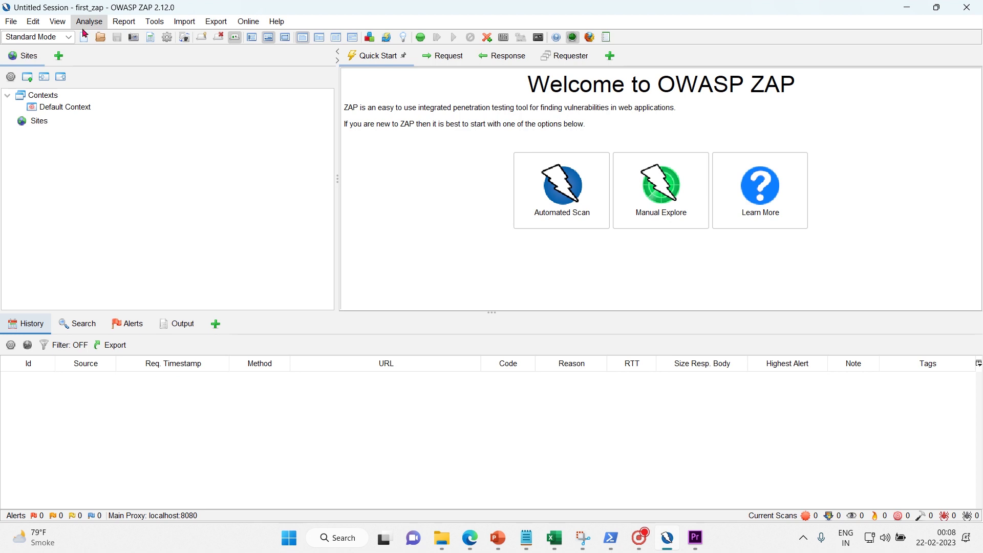
click(12, 23)
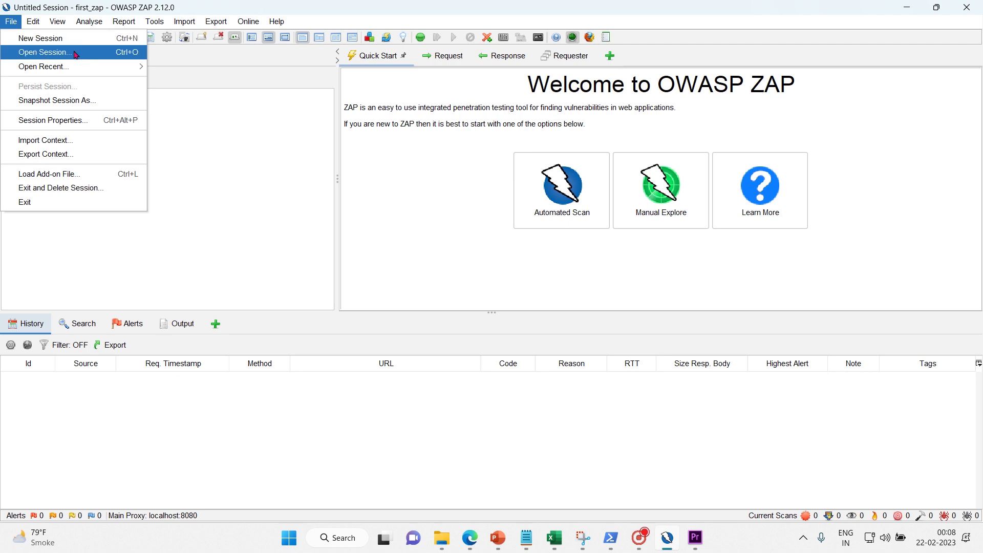
mouse_move(58, 74)
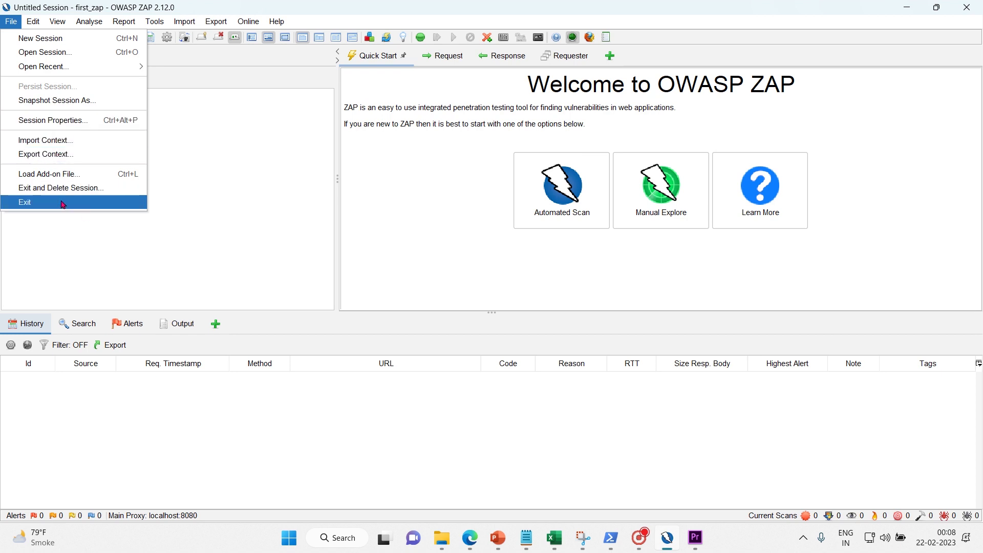
mouse_move(35, 24)
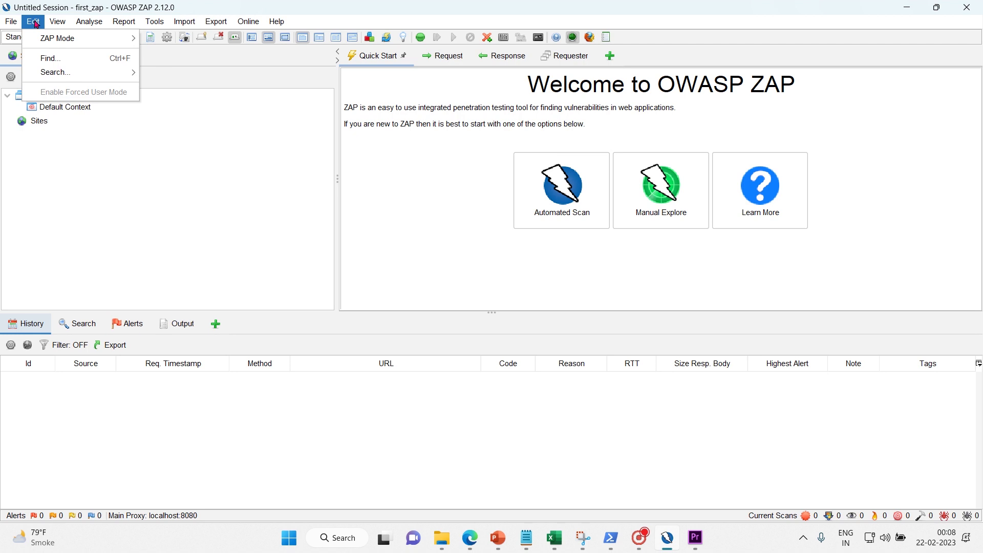
mouse_move(57, 42)
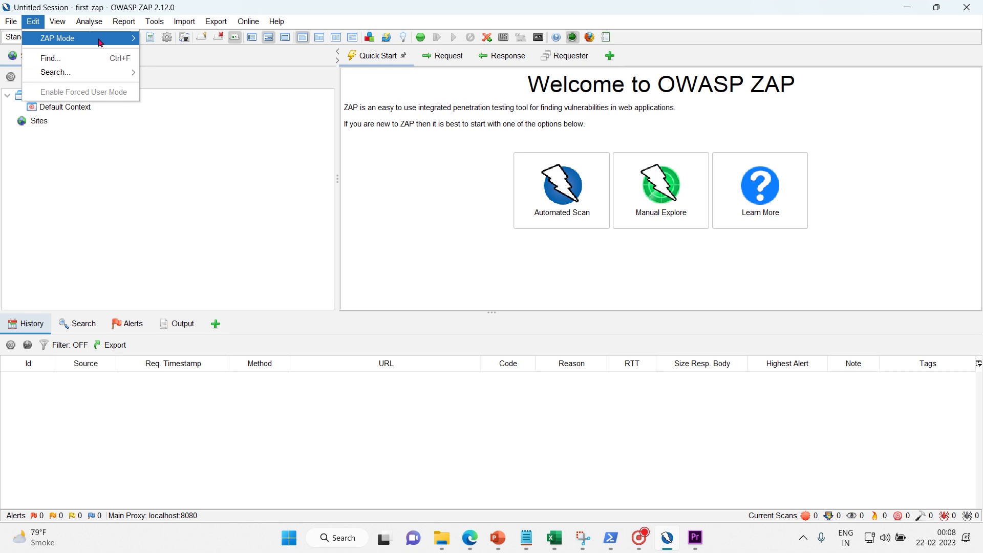
mouse_move(71, 23)
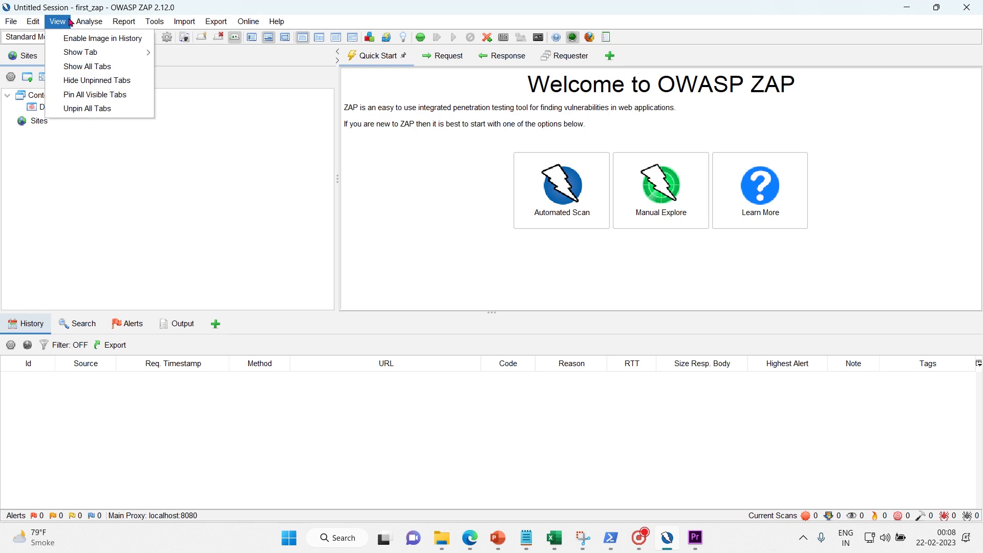
mouse_move(79, 56)
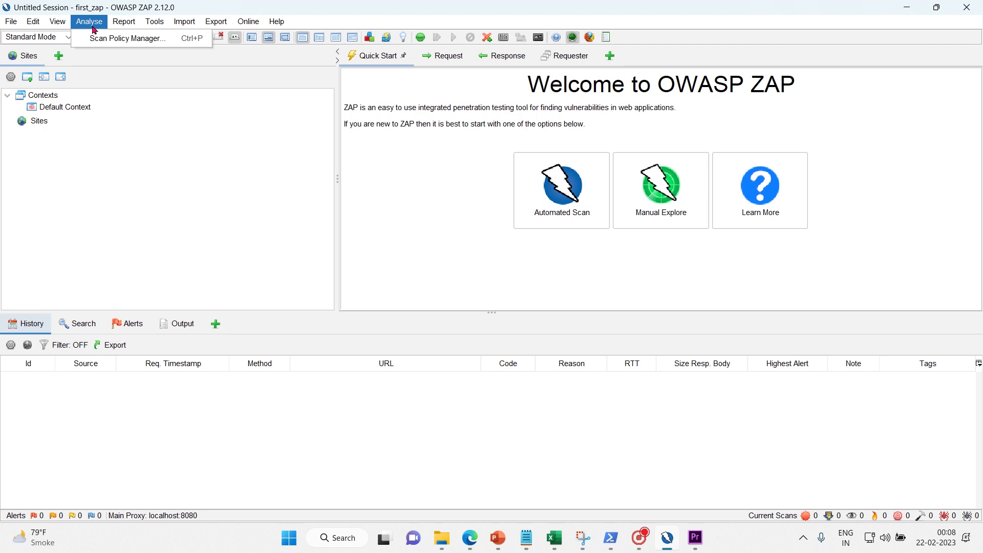
mouse_move(130, 33)
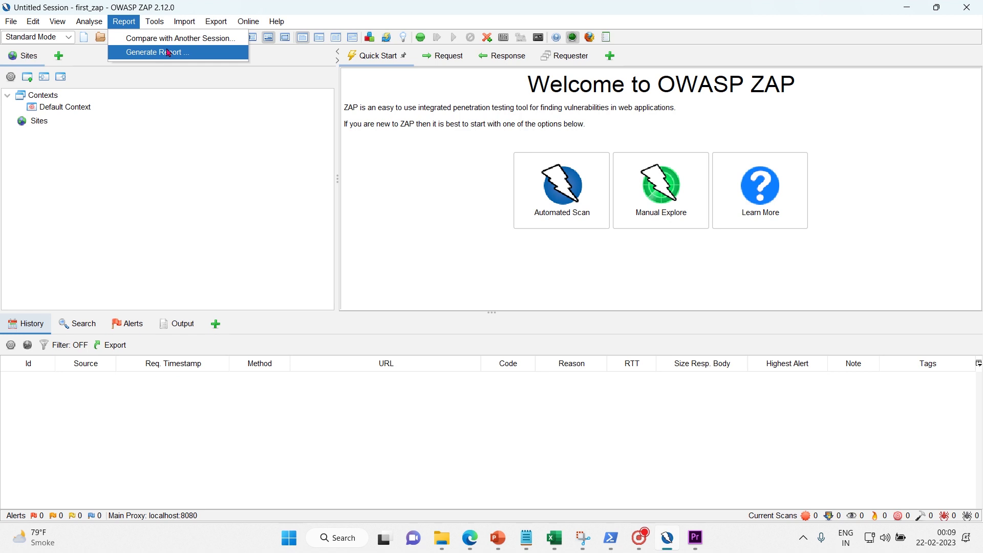
Step: Browse the Tools, Import, Export, Online and Help menus, then dismiss the open menu
mouse_move(154, 21)
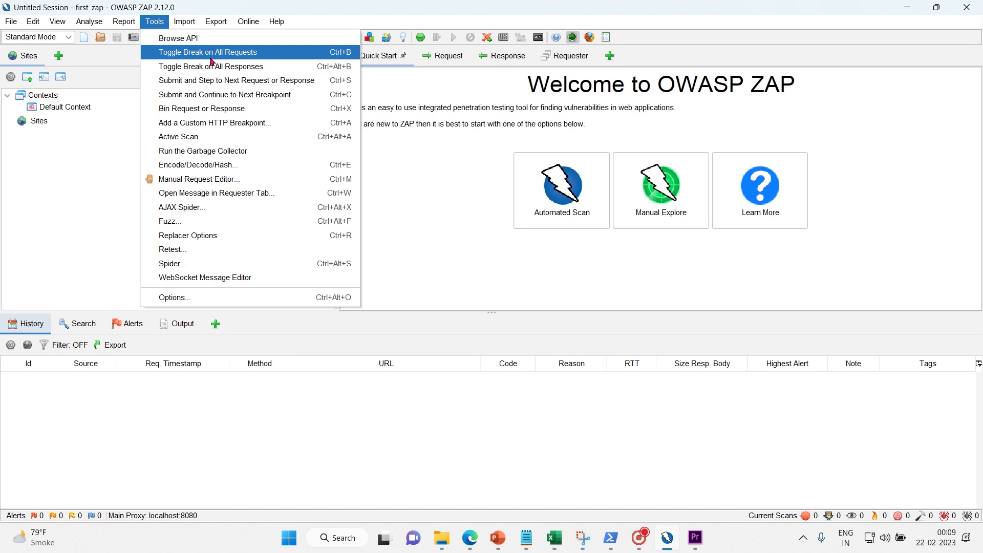
mouse_move(188, 24)
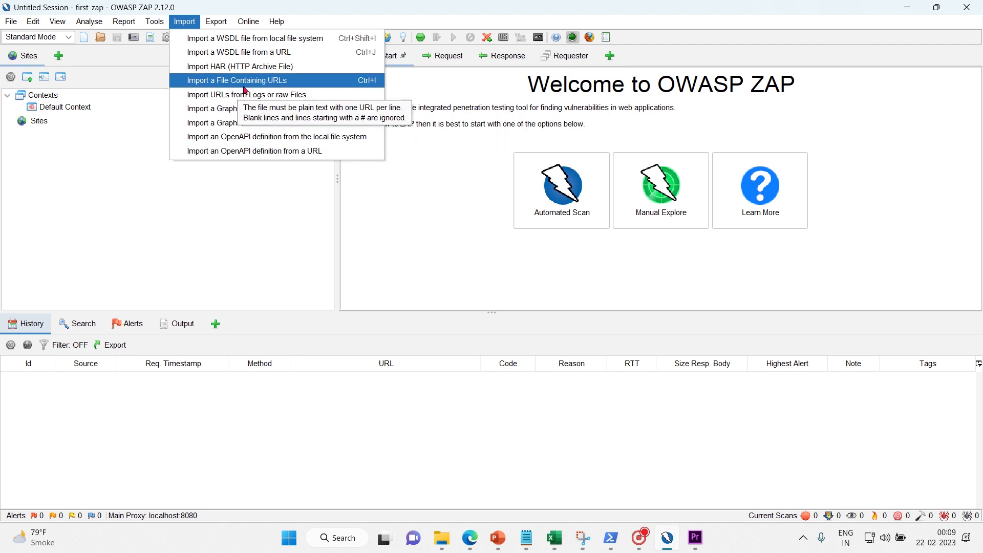
mouse_move(224, 24)
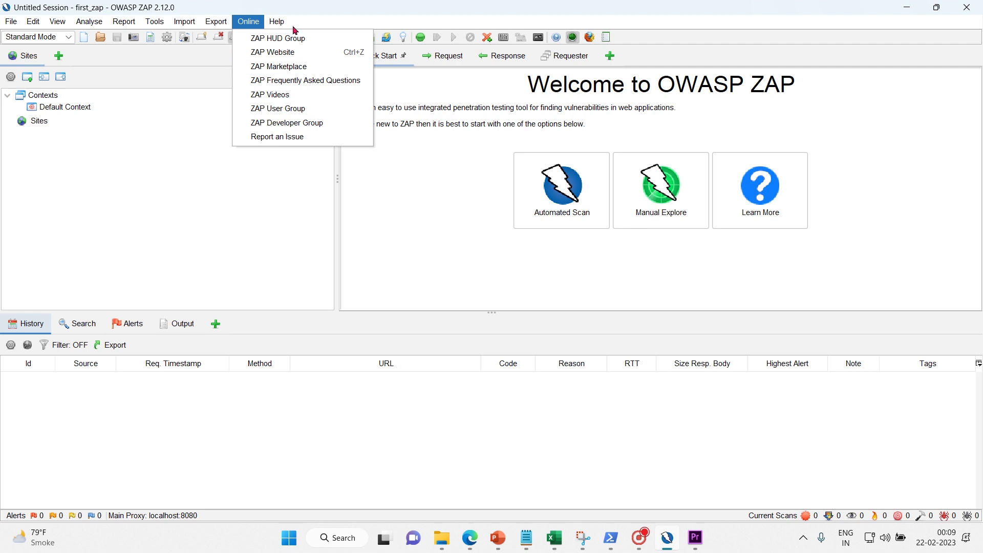
mouse_move(279, 30)
click(387, 239)
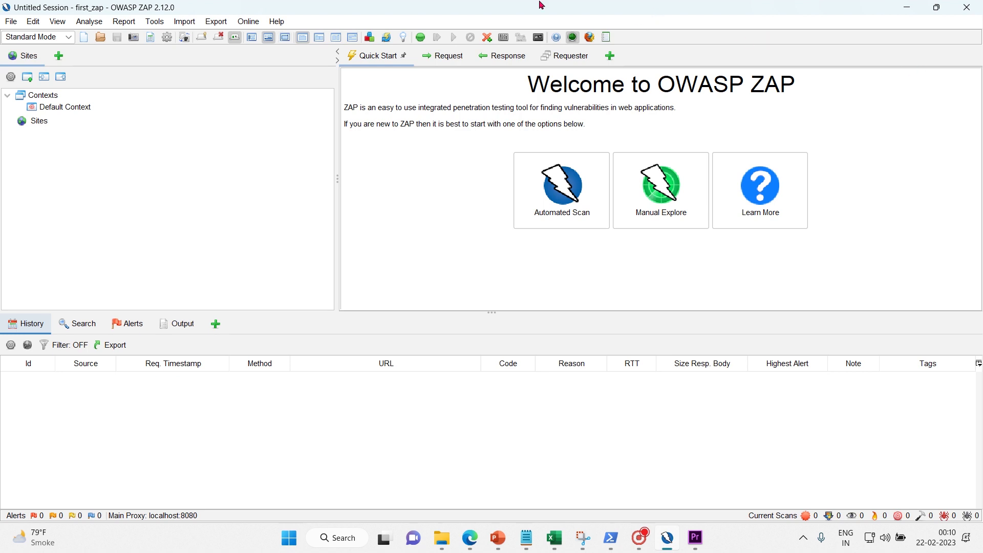
Step: Switch ZAP to Safe Mode, then Protected Mode, then back to Standard Mode
click(69, 38)
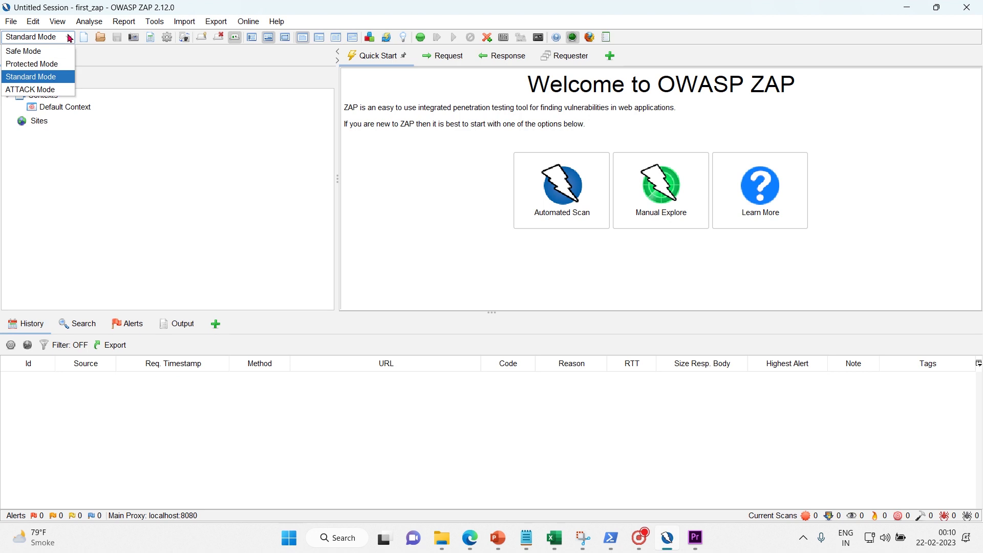
click(38, 51)
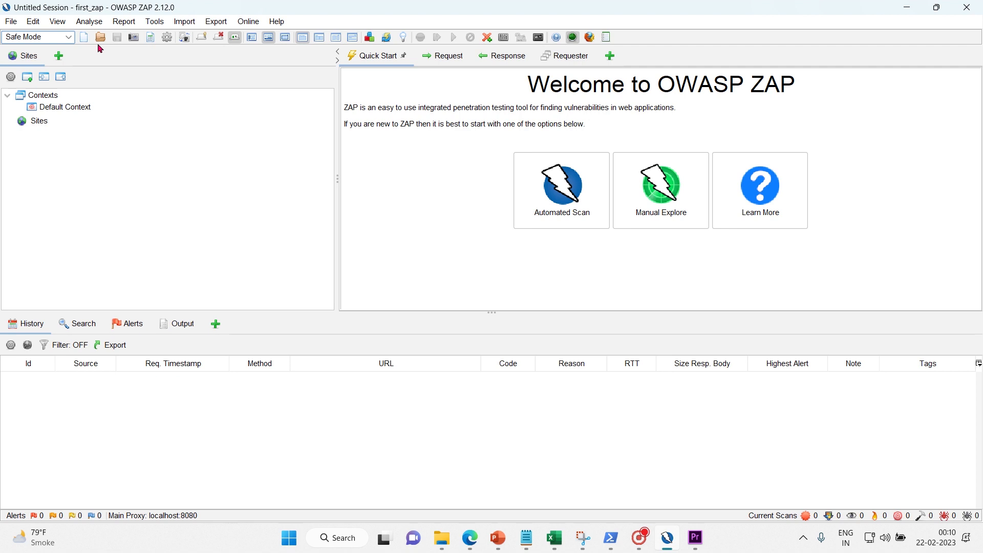
click(72, 40)
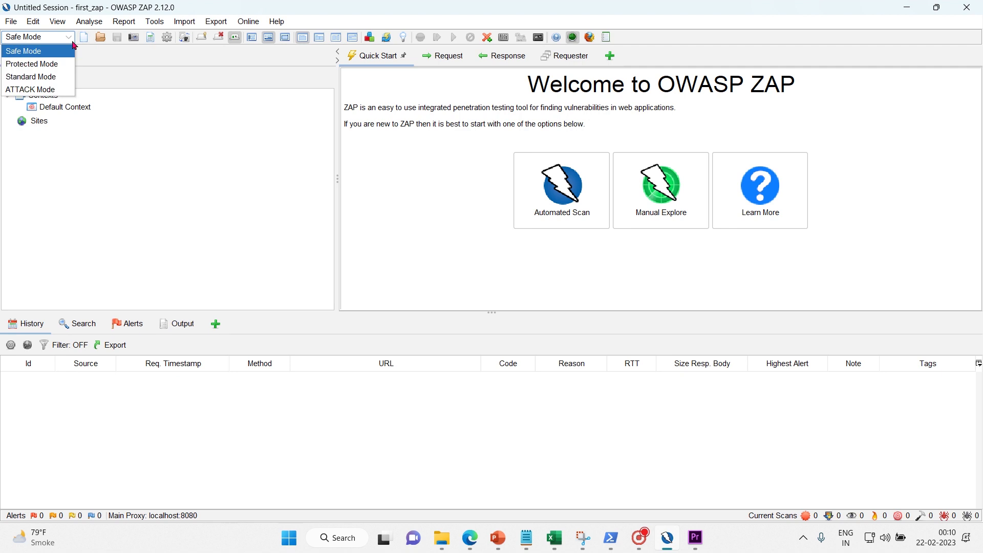
click(59, 66)
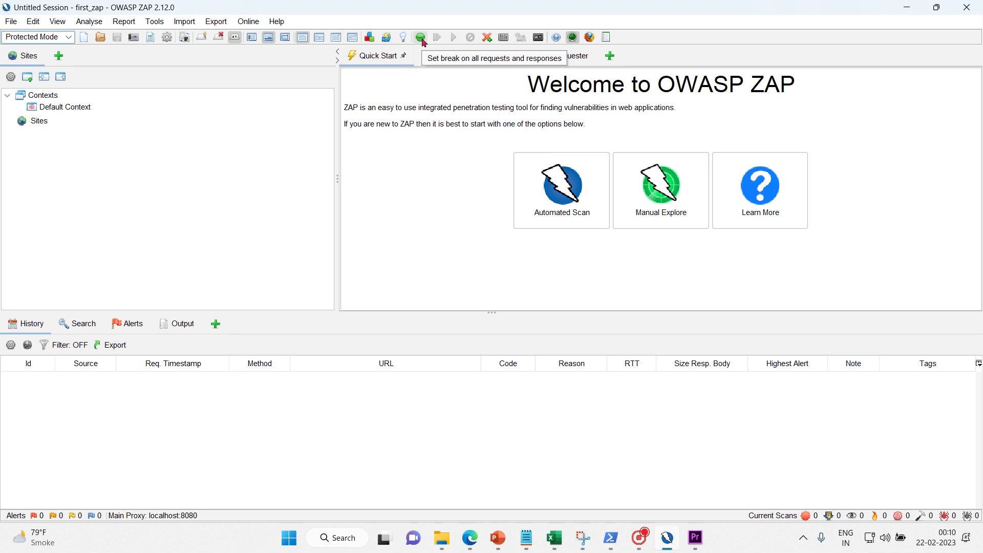
click(68, 37)
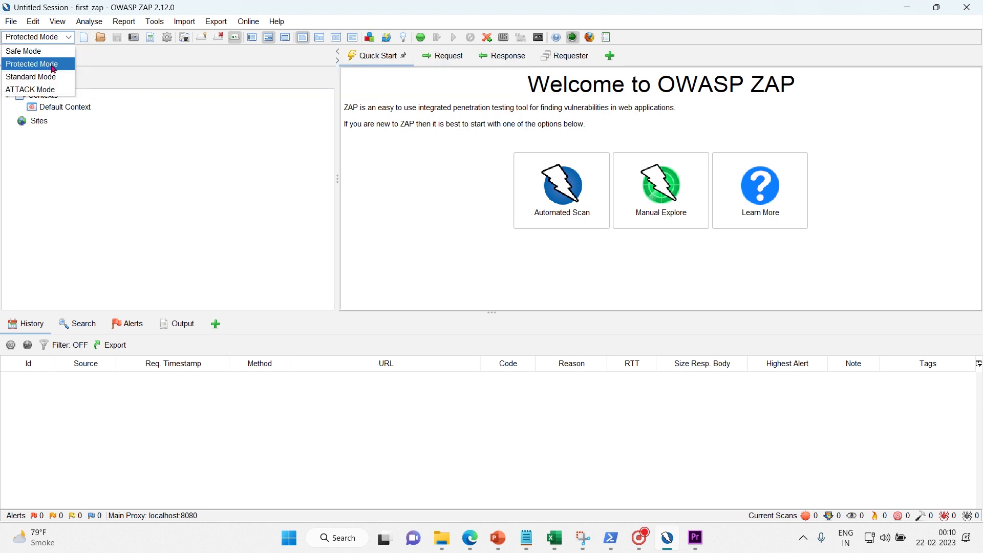
click(51, 77)
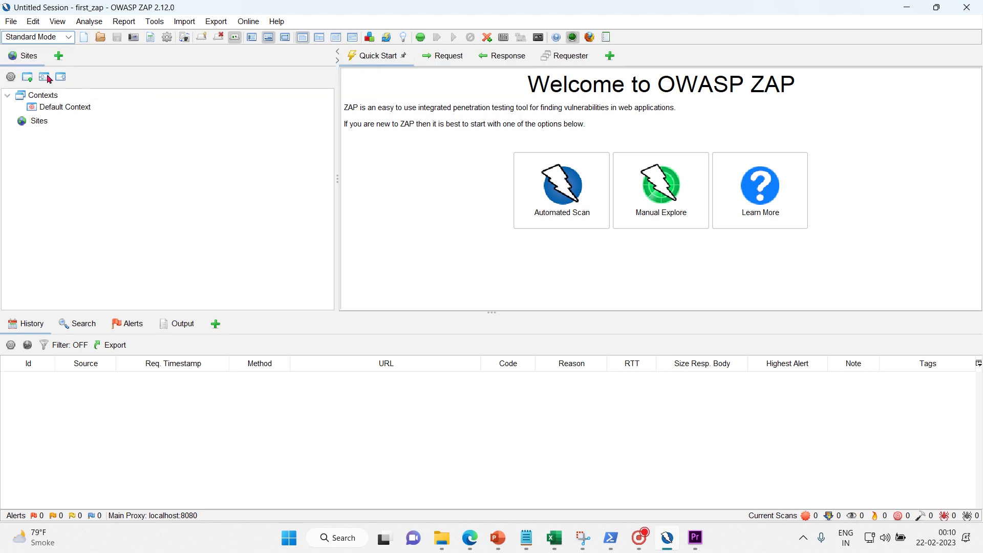
Step: Try ATTACK Mode, return to Standard Mode, and collapse then re-expand the Contexts node
click(71, 37)
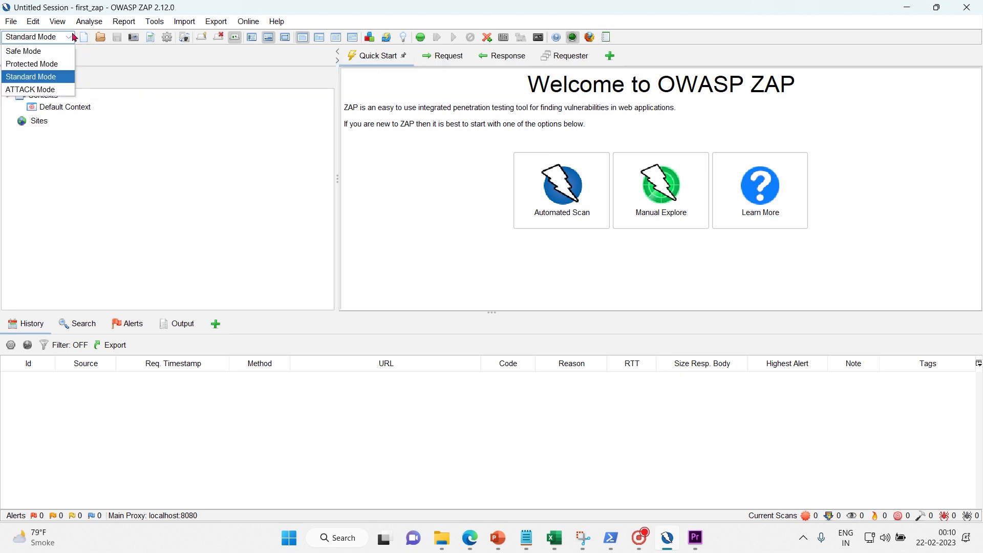
click(56, 89)
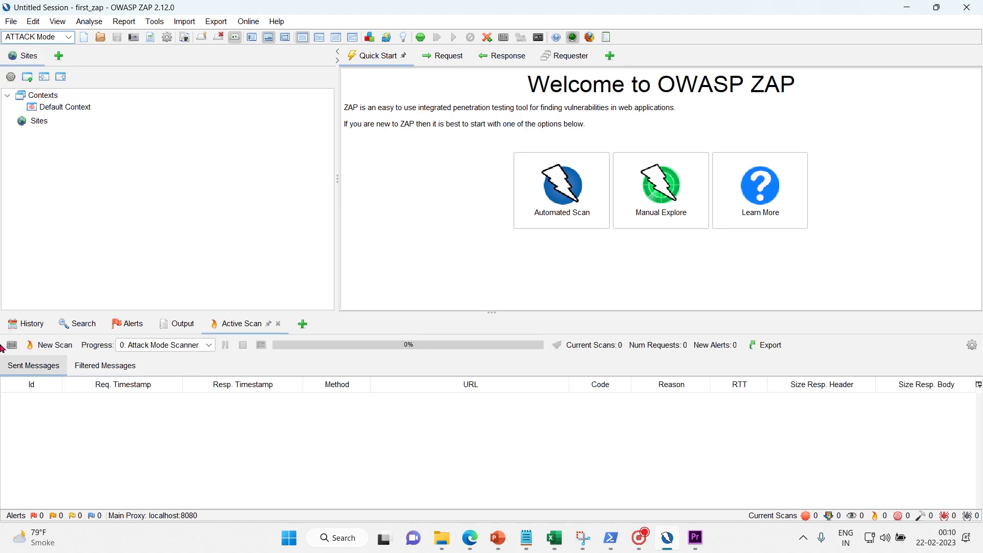
click(68, 37)
click(45, 83)
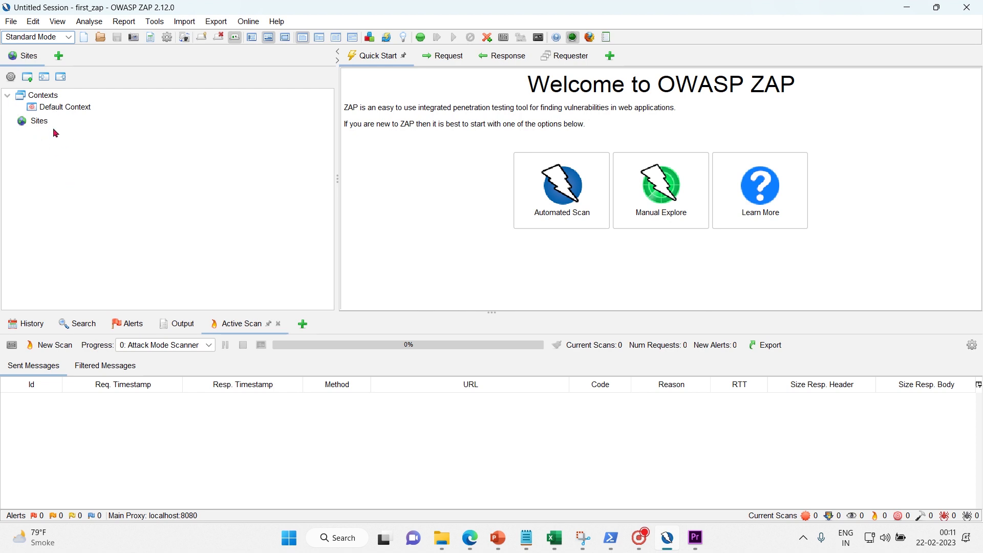
click(8, 96)
click(8, 95)
Step: Add the Scripts panel and show the WebSocket Sender category in the Script Console
click(57, 65)
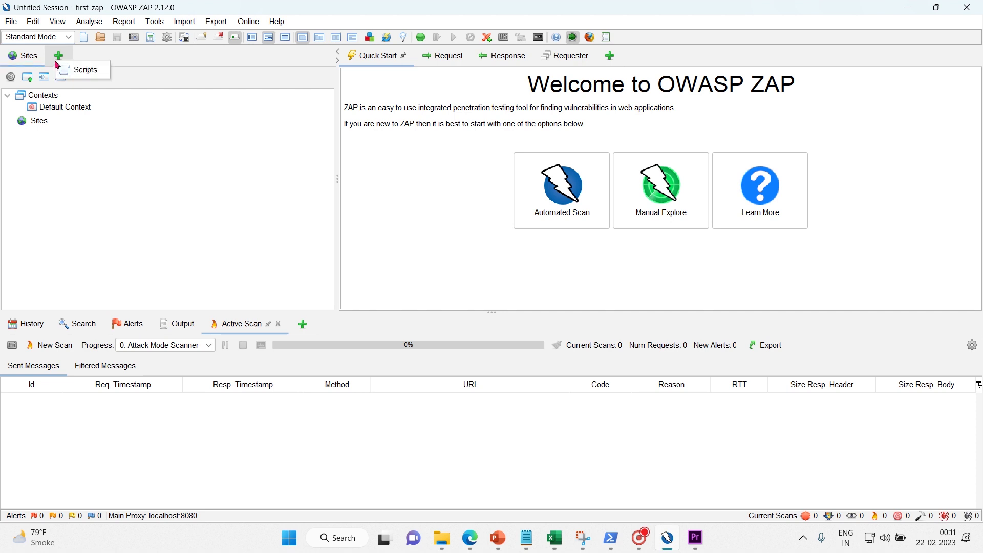
click(80, 71)
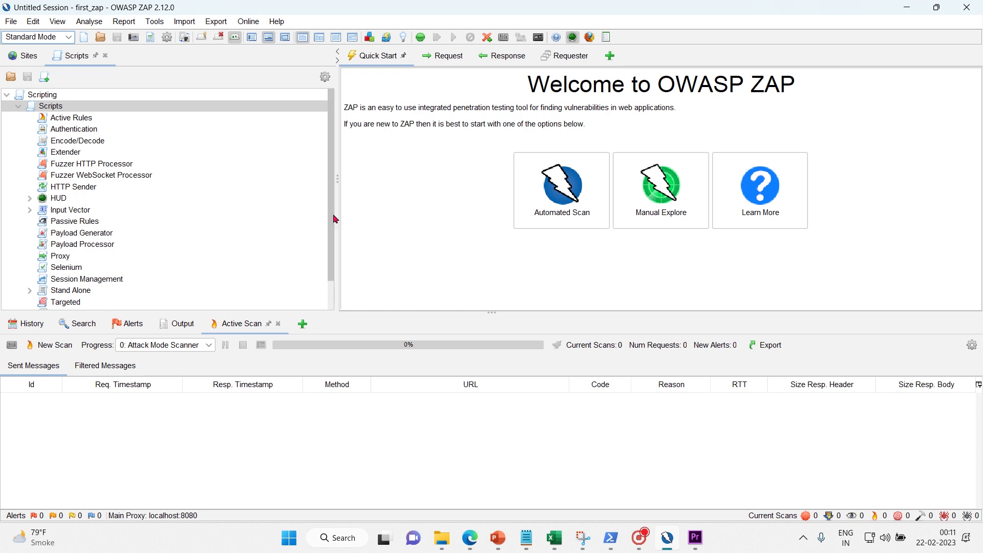
drag(333, 129, 324, 182)
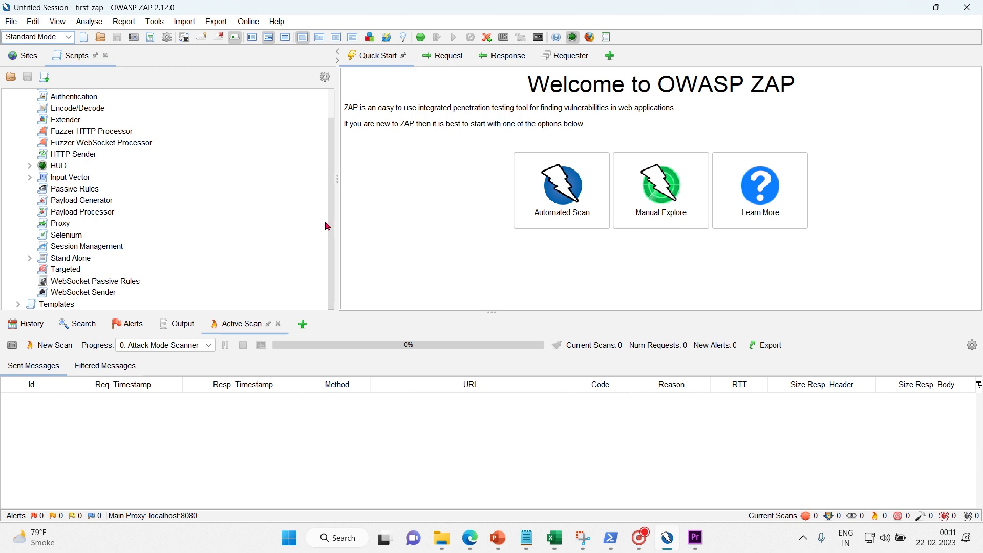
click(85, 292)
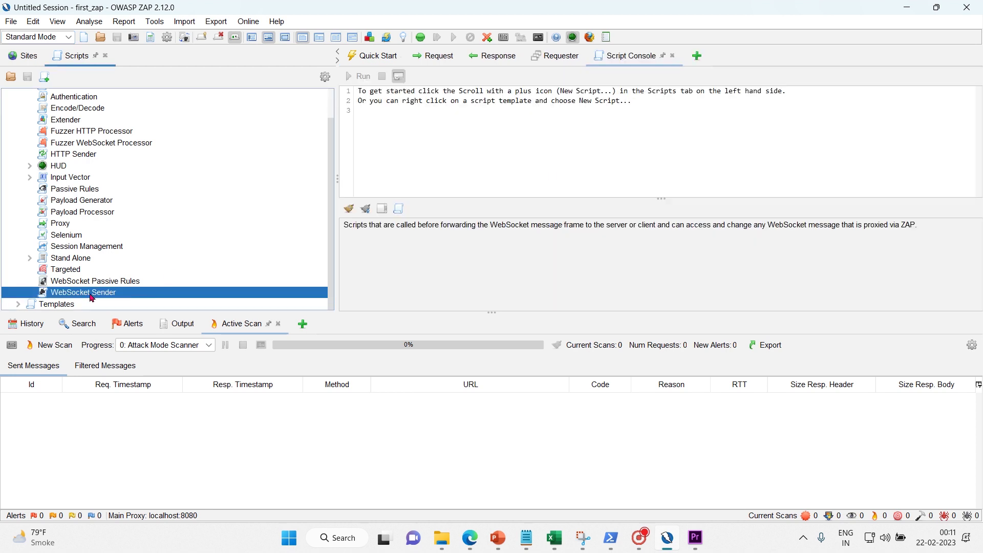
click(501, 148)
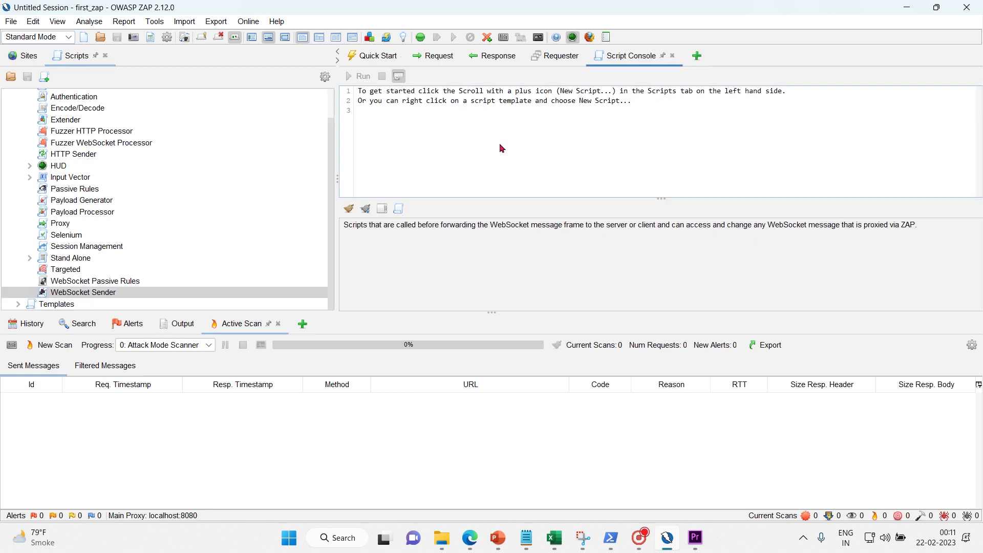
Step: Close the Scripts panel, Script Console and Requester tab 1, returning to Quick Start
click(106, 56)
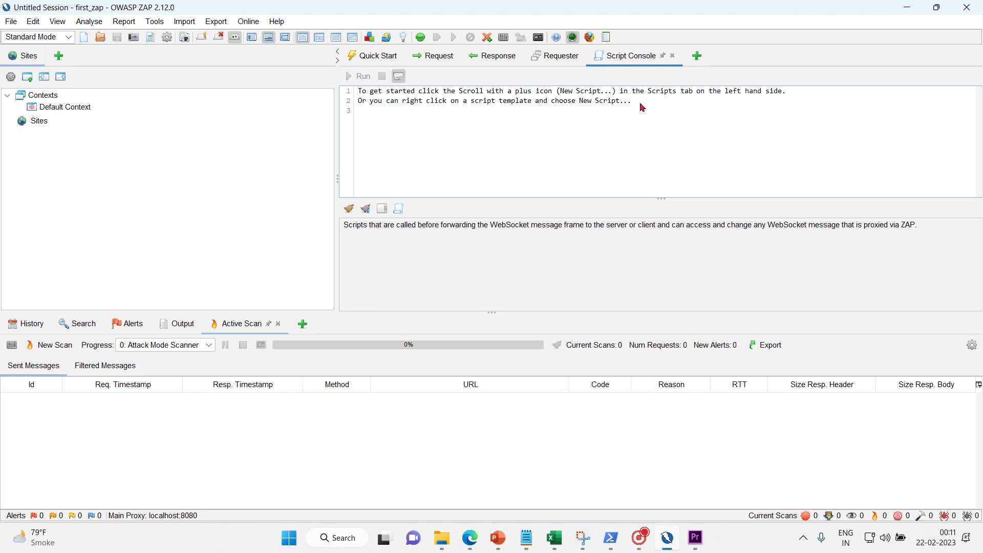
click(673, 57)
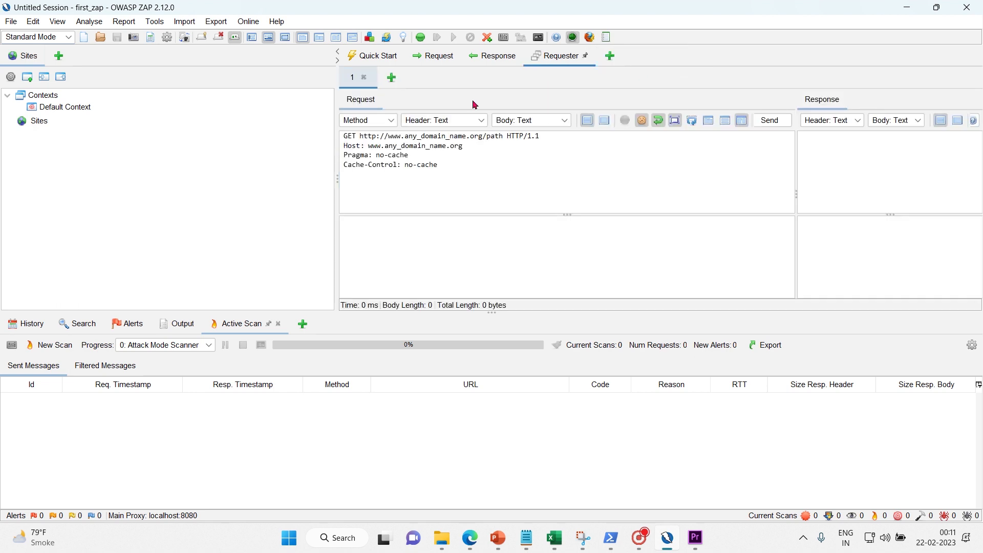
click(364, 78)
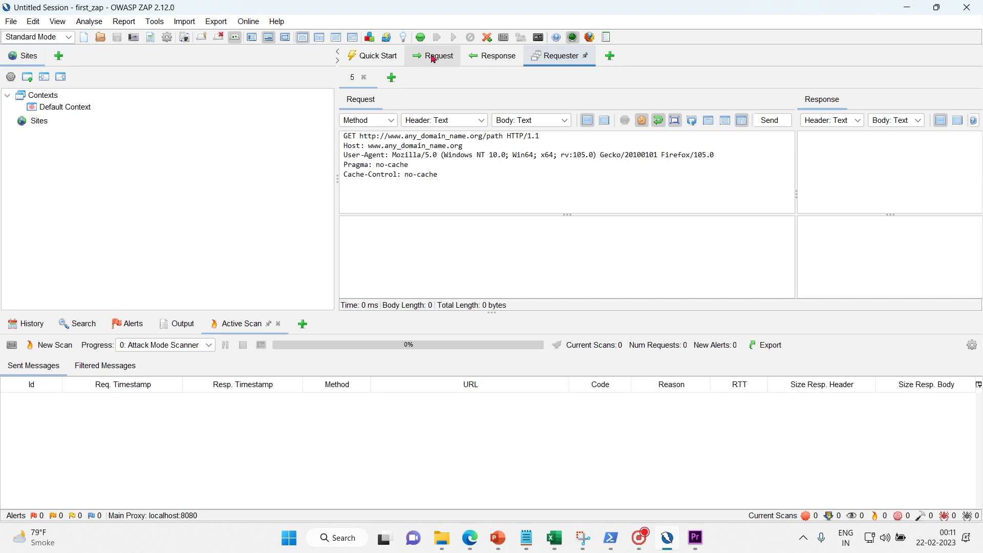
click(379, 59)
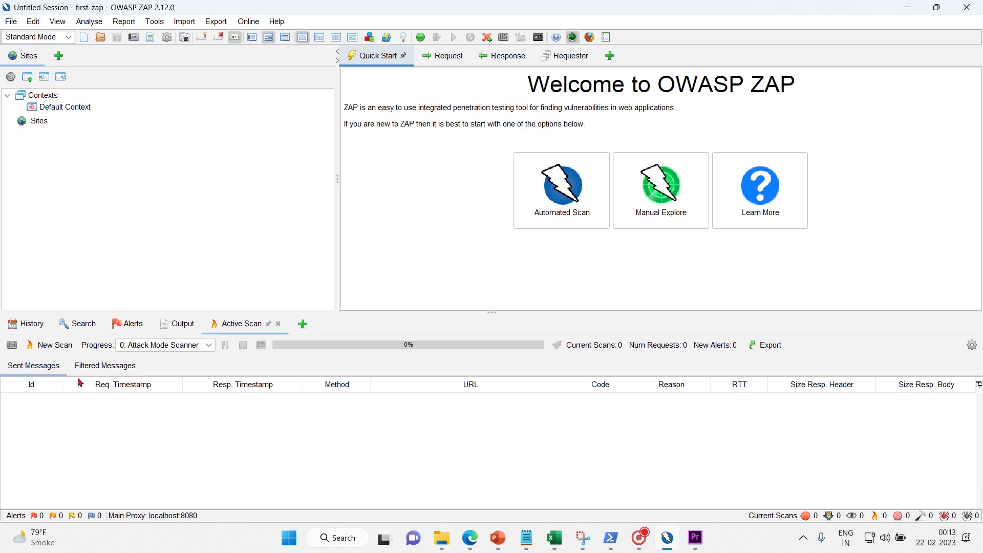
Step: Show the Active Scan's Filtered Messages, keeping 0: Attack Mode Scanner selected in the Progress list
click(114, 368)
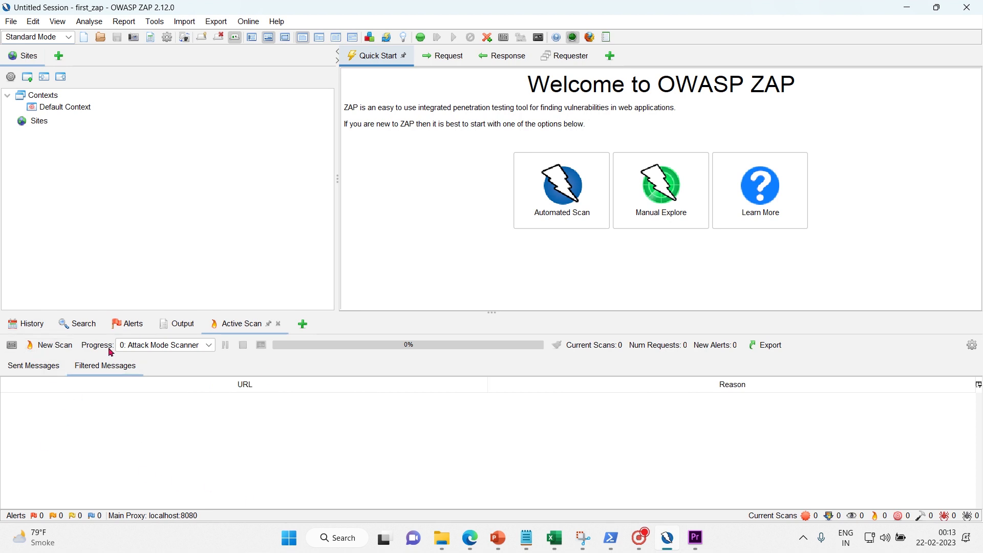
mouse_move(65, 537)
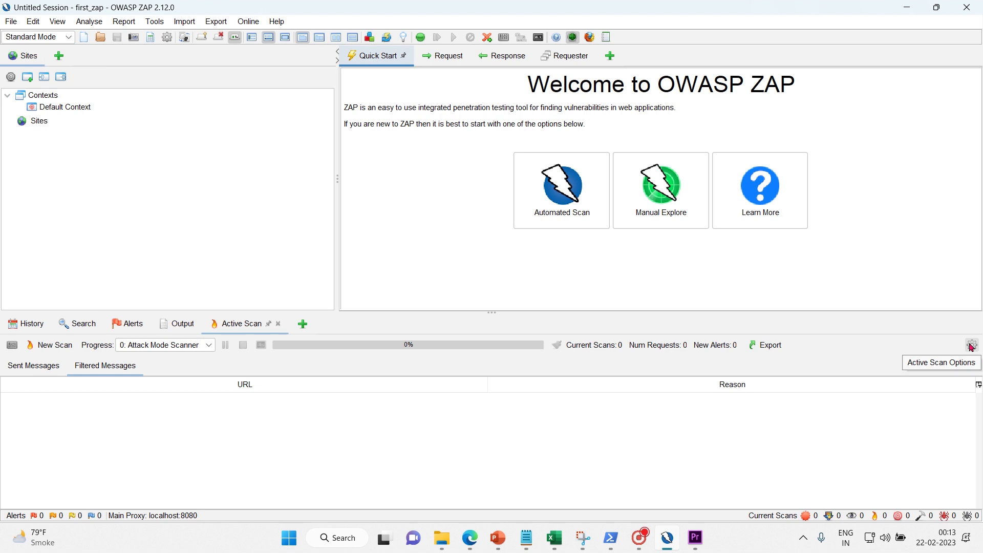
click(203, 351)
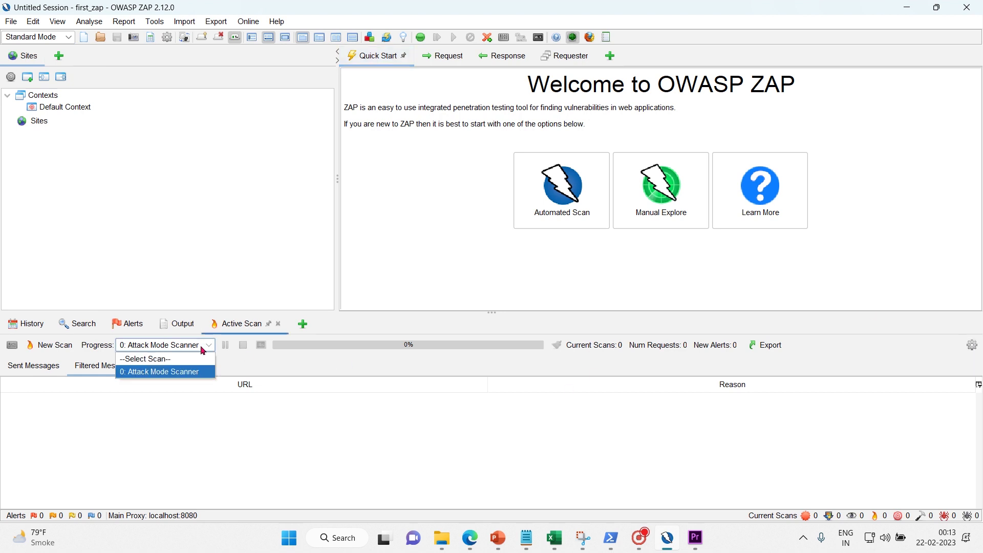
click(181, 376)
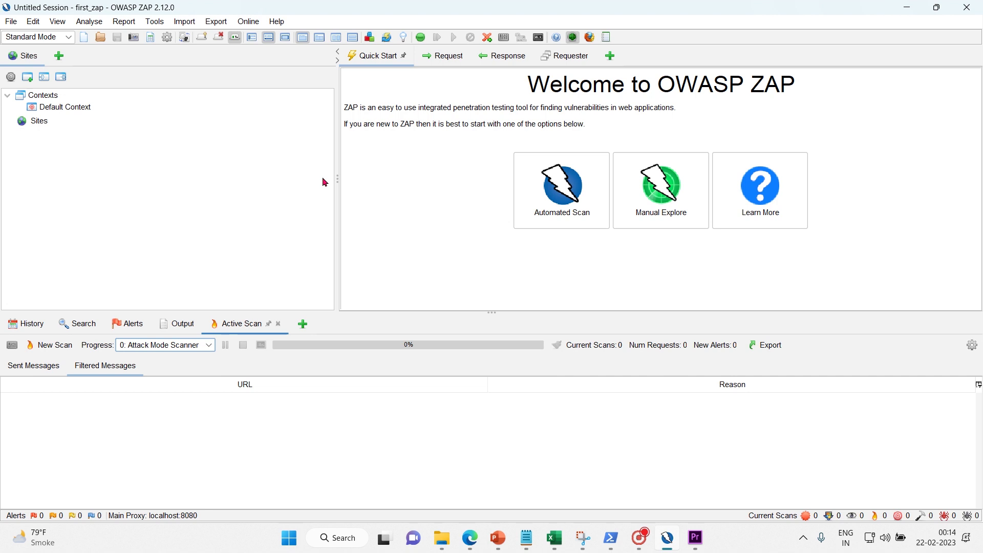
Step: Open the F1 help for the Active Scan tab and scroll down to its Right click menu section
key(F1)
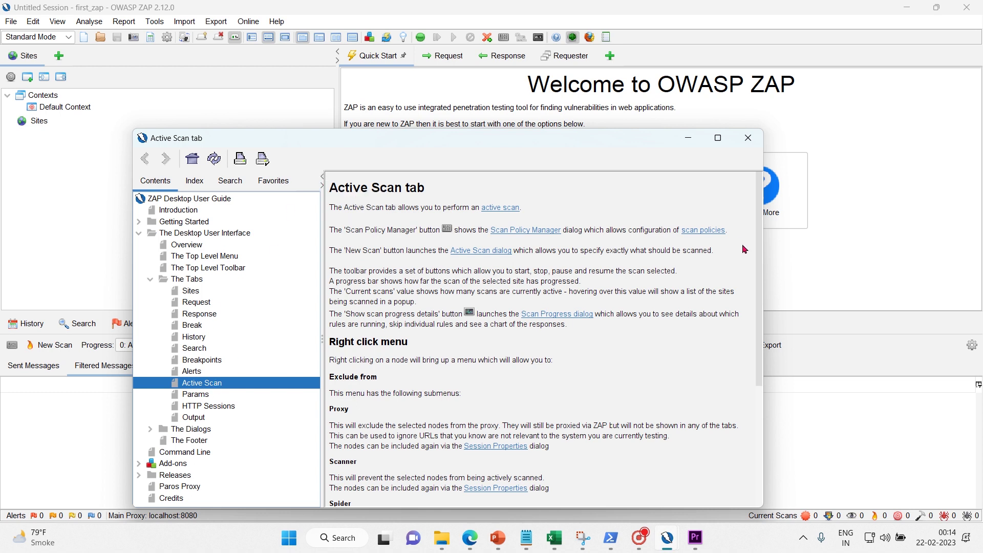
drag(761, 209, 777, 314)
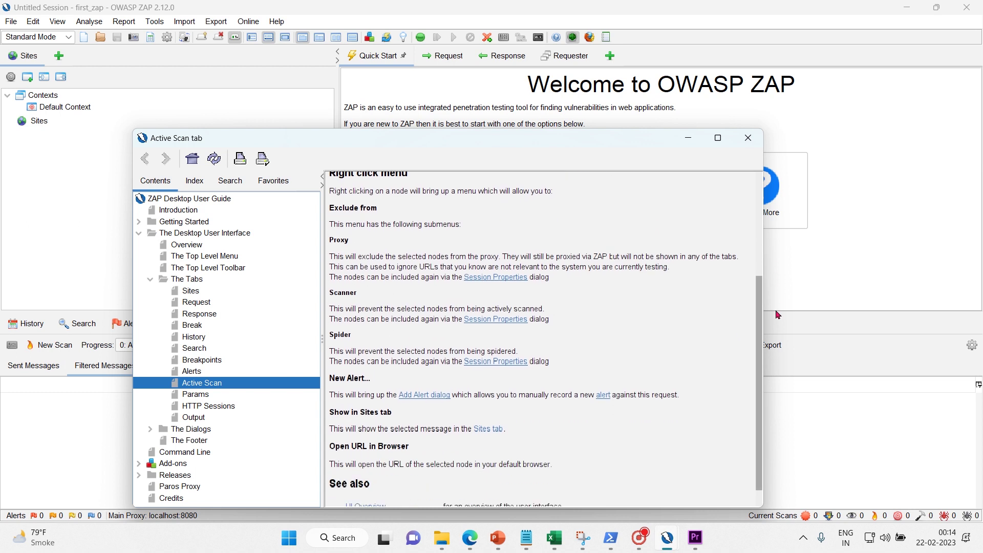
drag(776, 314, 779, 330)
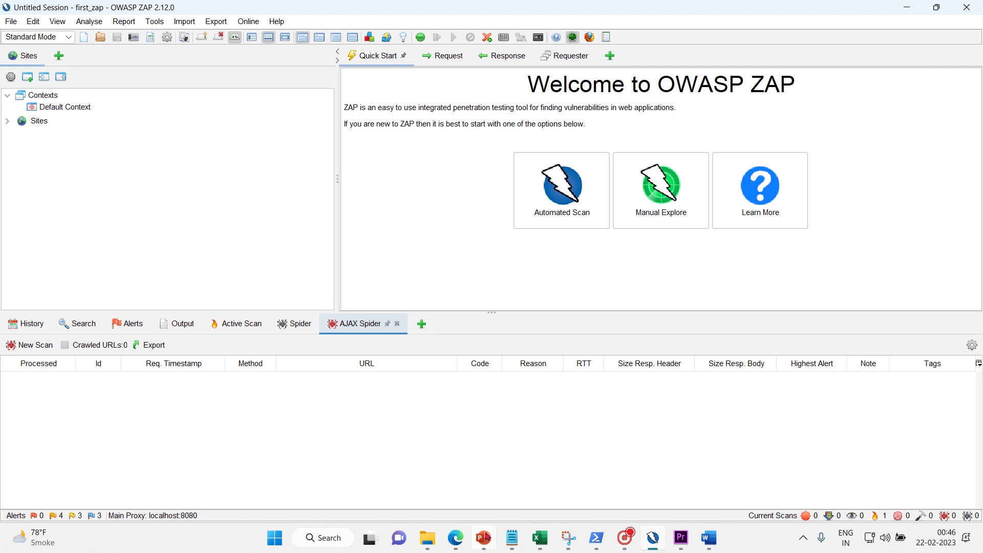
Step: Return to the slide show and advance past Persisting a Session and ZAP Desktop UI to Running an Automated Scan
mouse_move(486, 536)
click(555, 478)
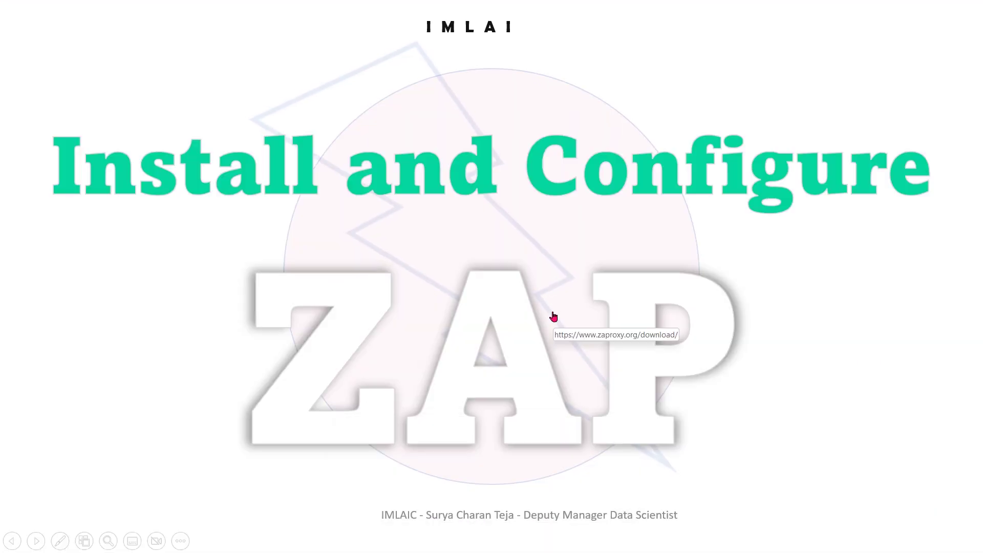
key(Right)
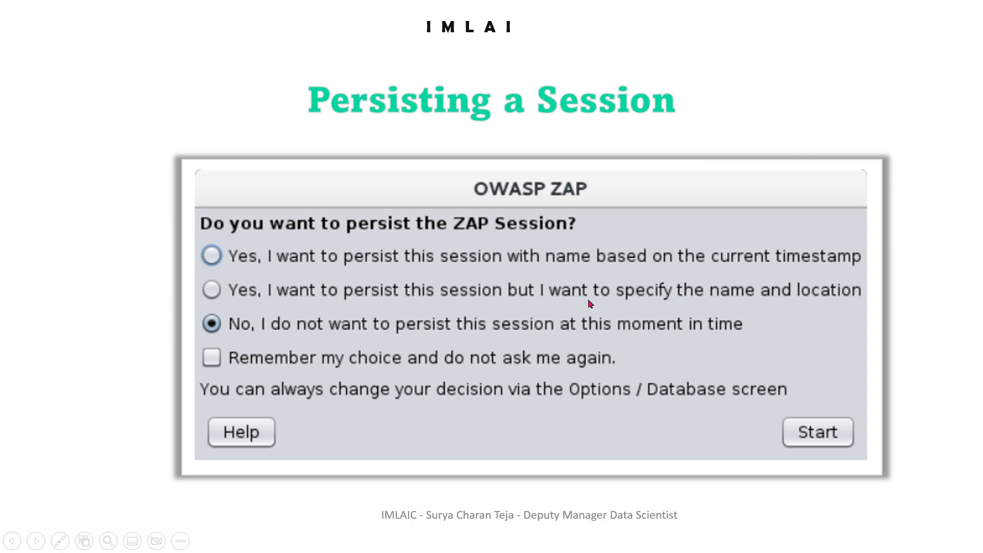
click(619, 321)
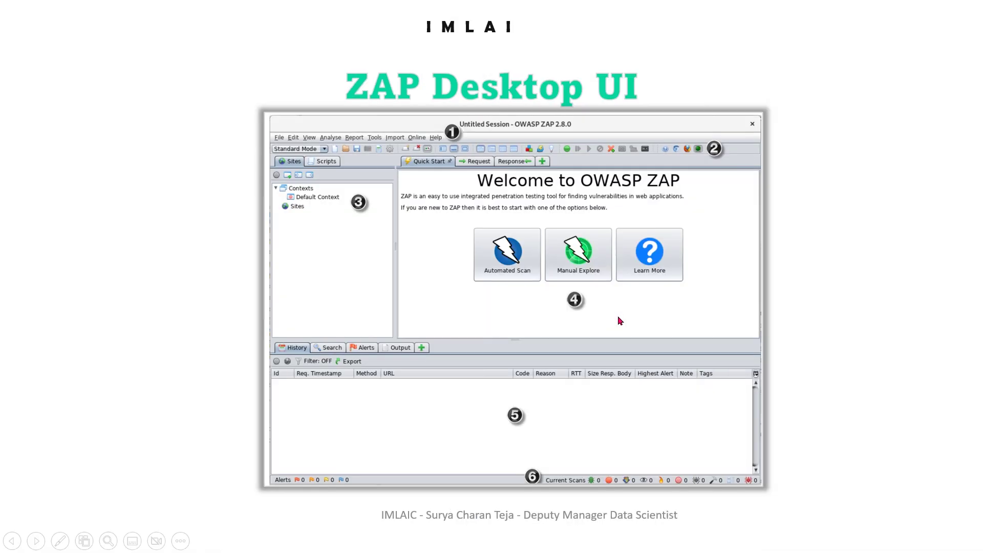
click(618, 317)
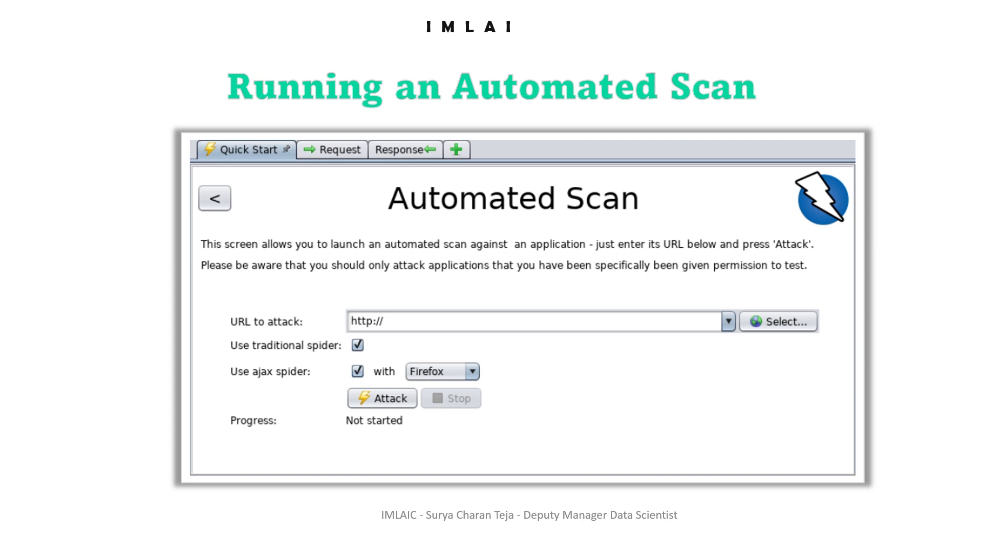
key(super)
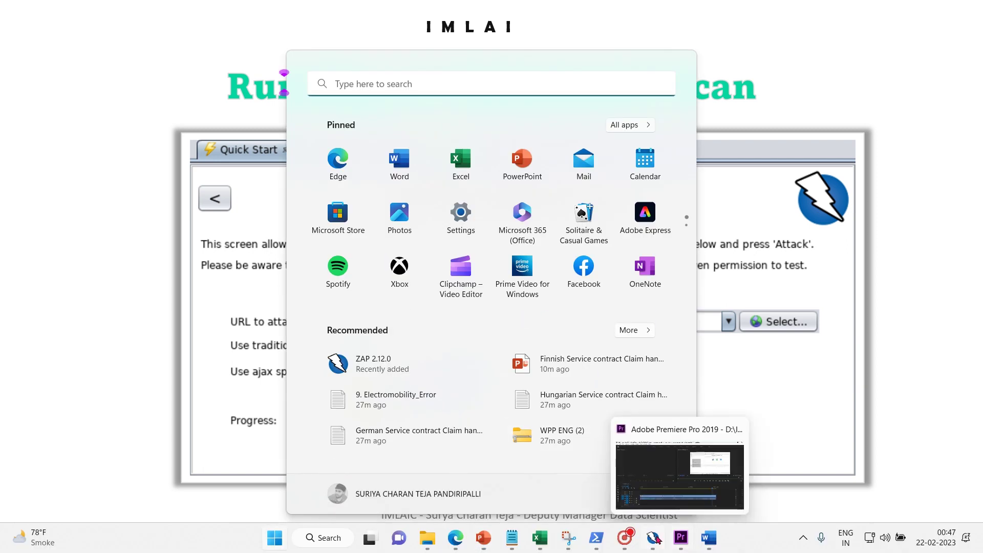
Step: Switch to ZAP, open Automated Scan from Quick Start, and put the cursor in the URL to attack field
click(653, 538)
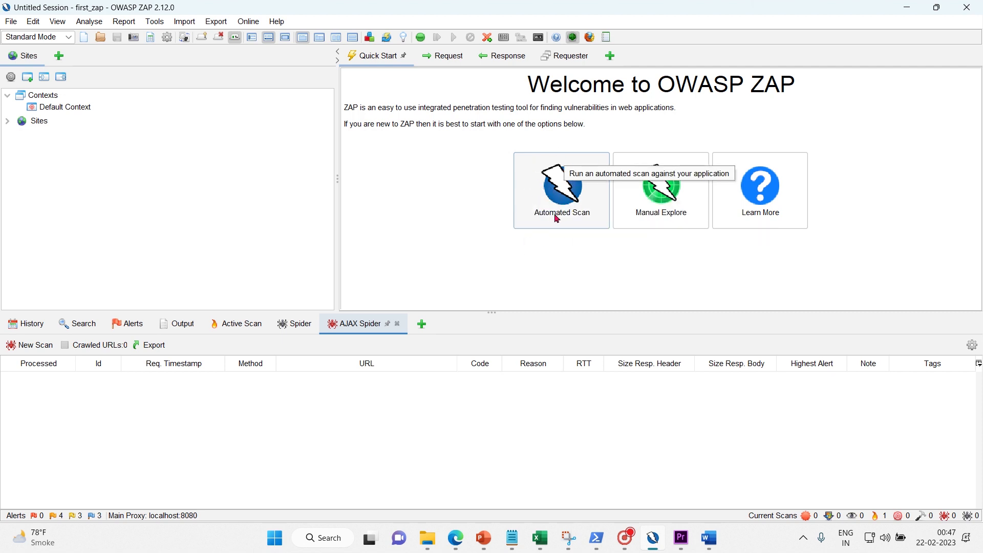
click(544, 199)
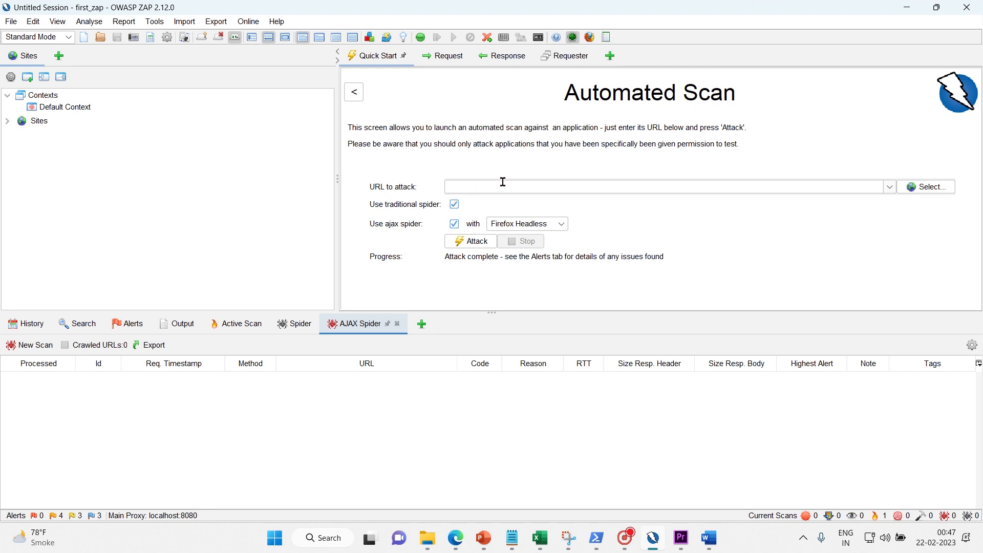
click(467, 188)
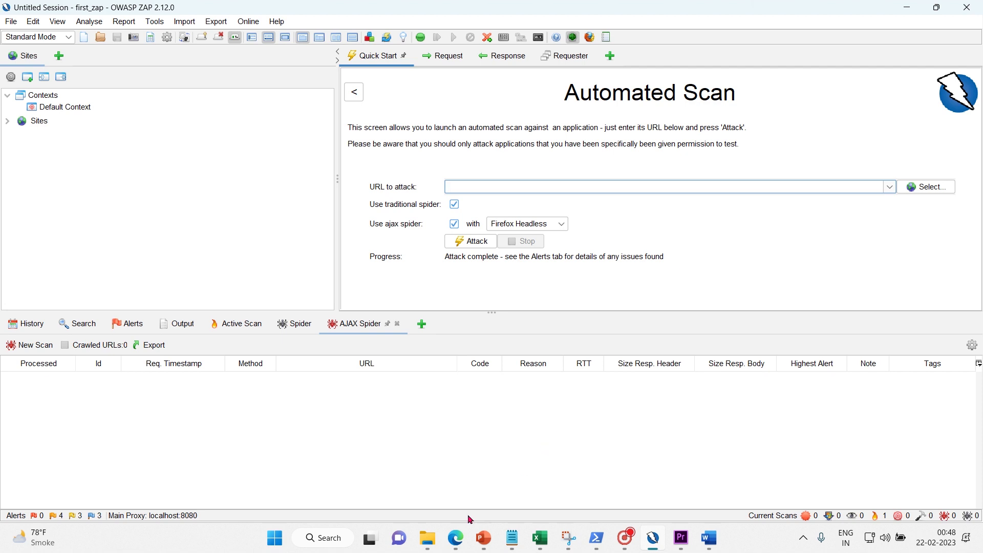
Step: Switch to Edge and scroll through the chandracv.imlaic.com portfolio page
mouse_move(457, 533)
click(417, 498)
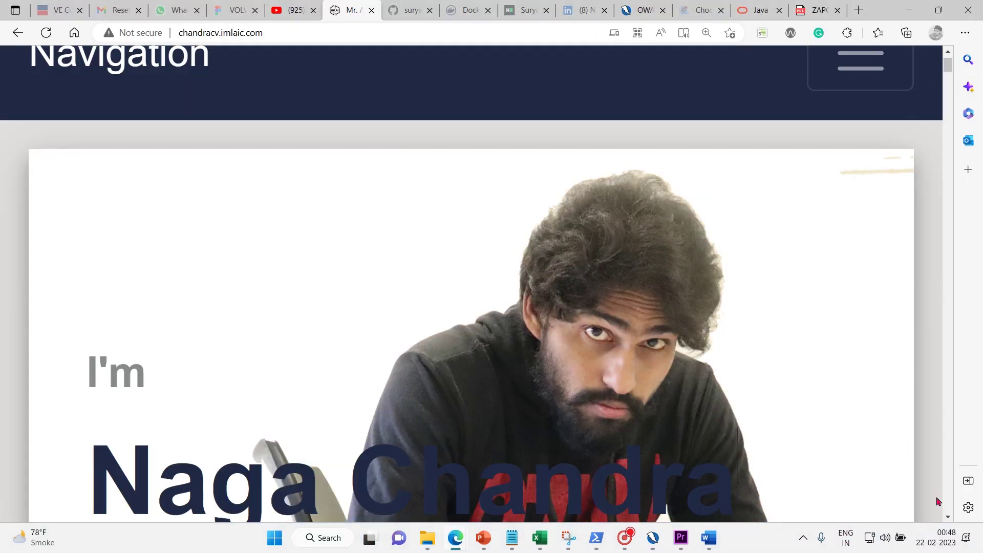
click(948, 52)
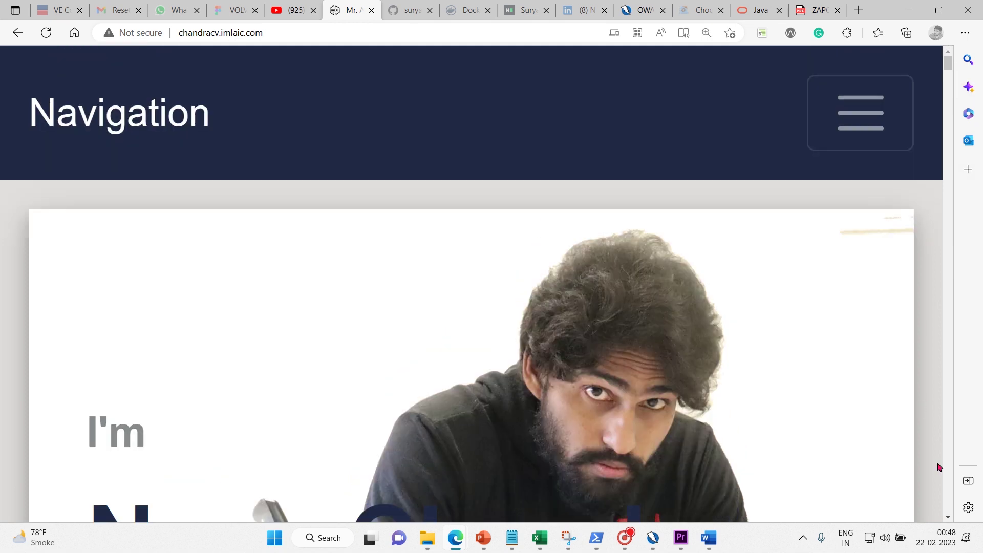
click(946, 514)
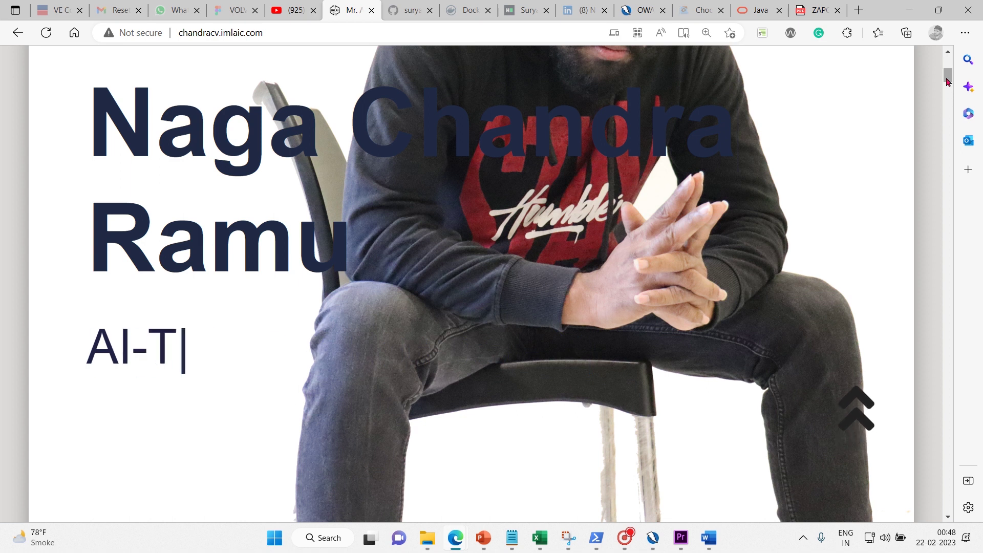
scroll(947, 85, up, 3)
scroll(948, 77, up, 2)
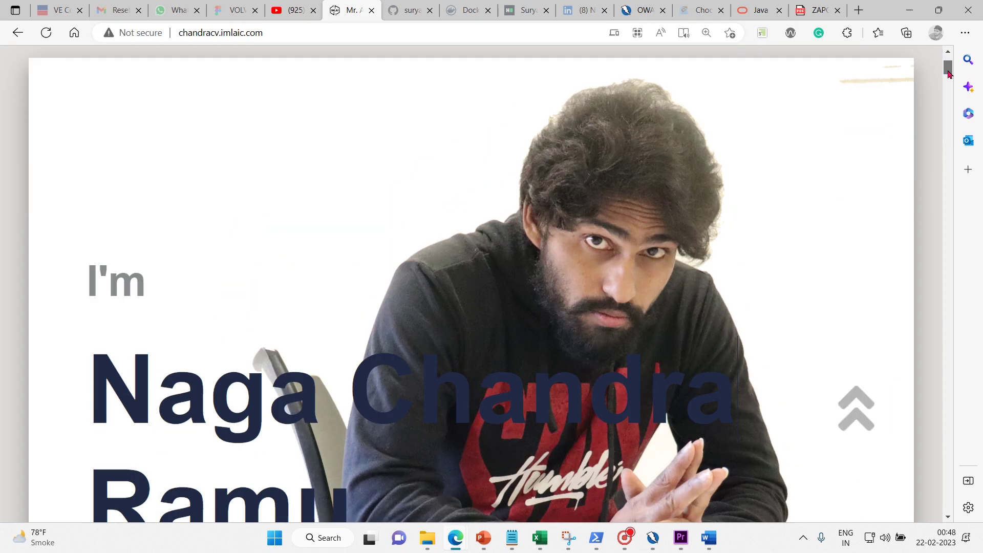
drag(949, 73, 956, 113)
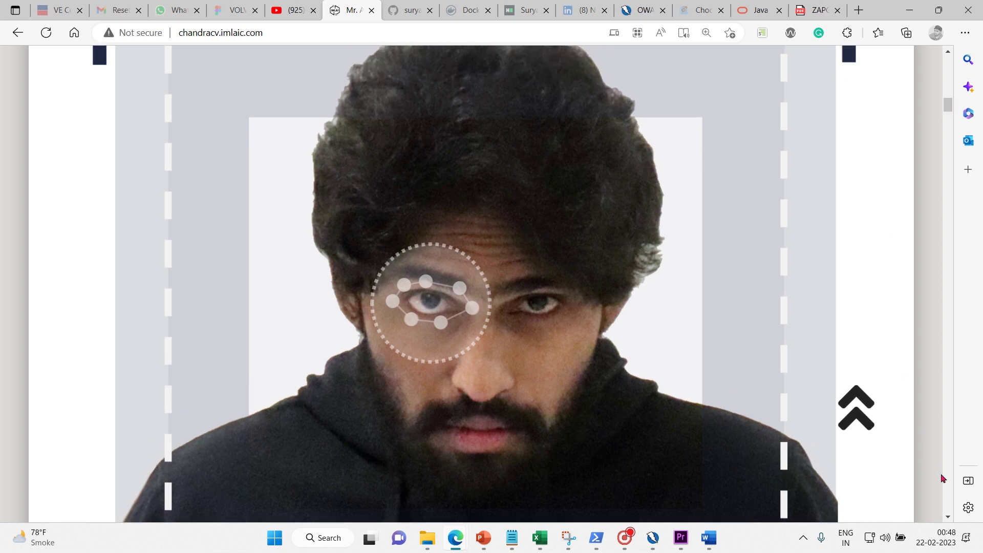
drag(948, 516, 948, 525)
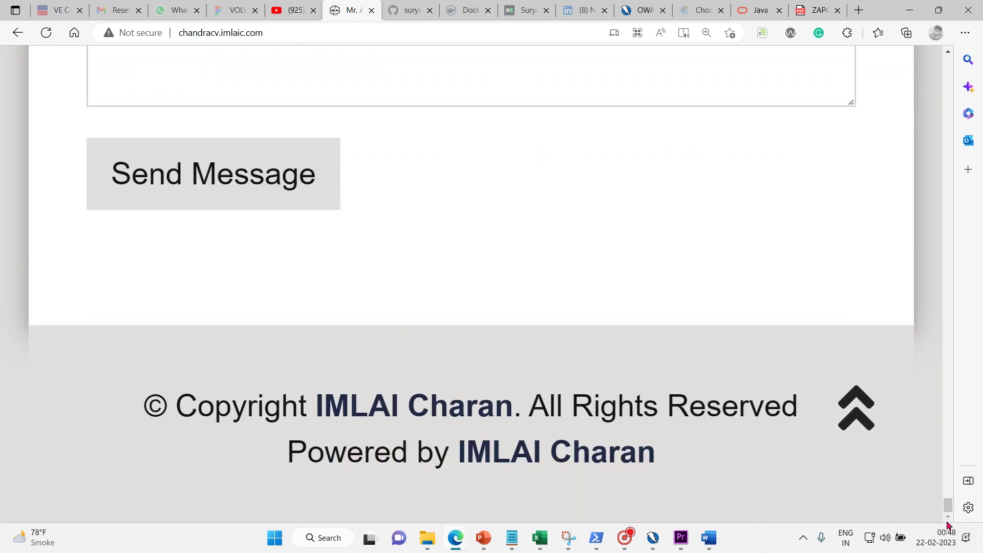
Step: Zoom the page between below 100% and 400%, settle at 300%, and select the site's web address
key(ctrl+minus)
key(ctrl+minus)
key(ctrl+minus)
key(ctrl+minus)
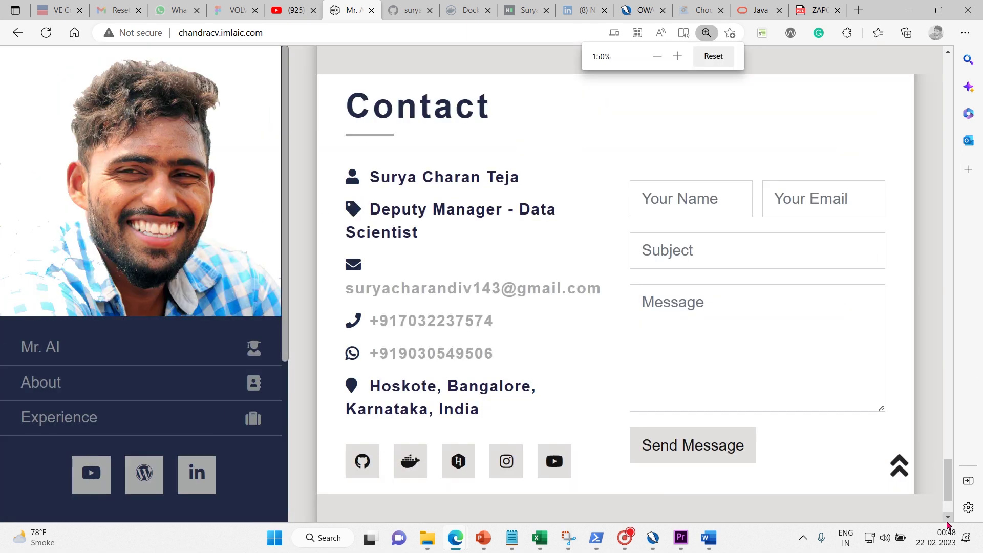
scroll(921, 334, up, 15)
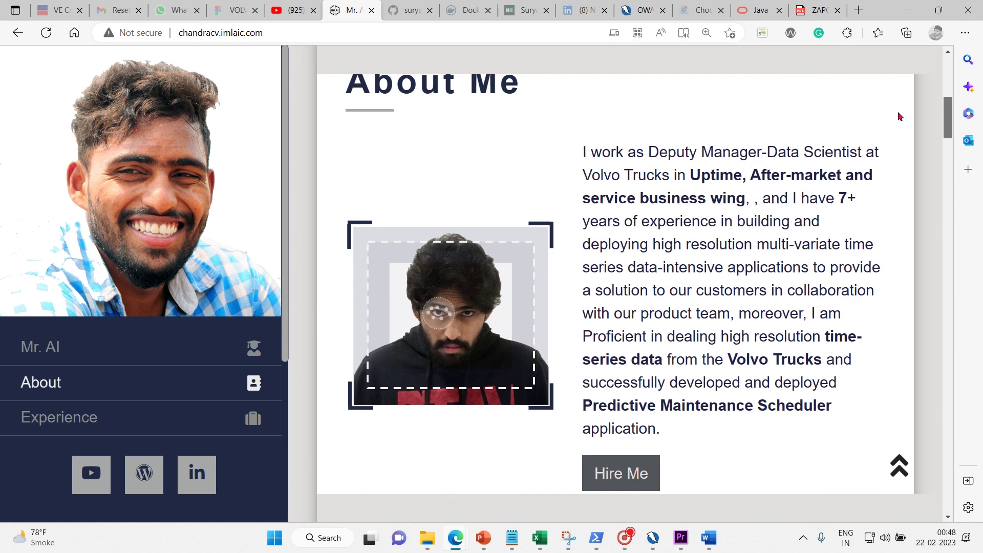
scroll(899, 97, up, 3)
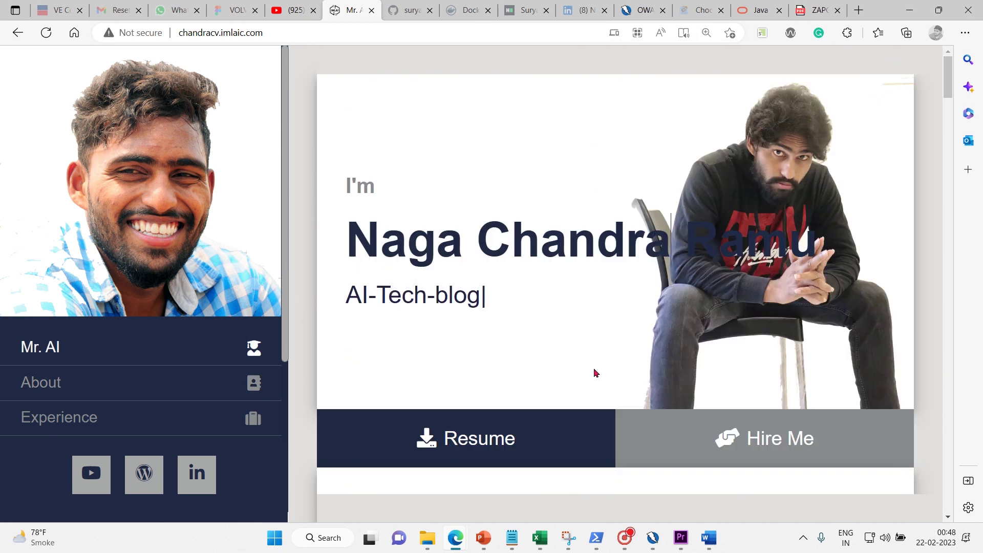
key(ctrl+minus)
key(ctrl+minus)
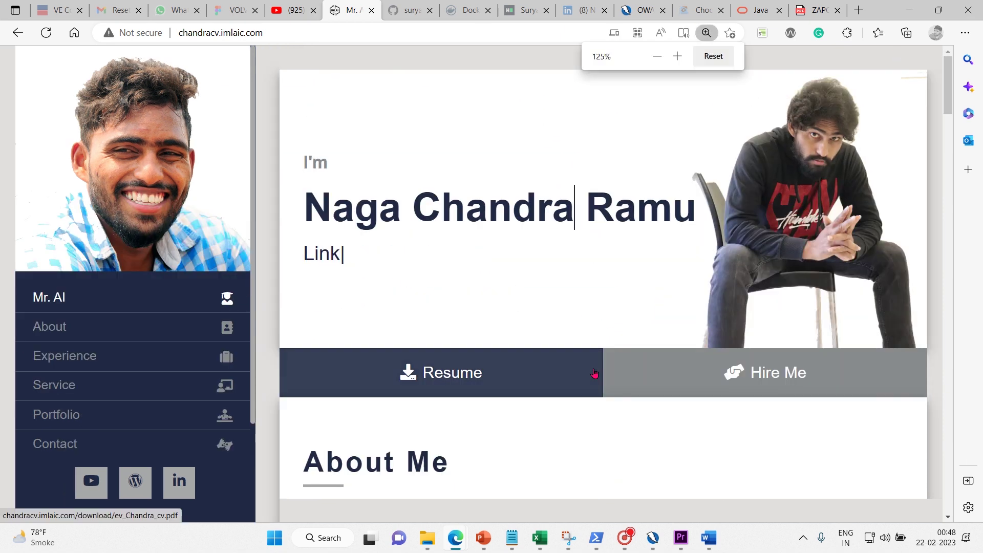
key(ctrl+minus)
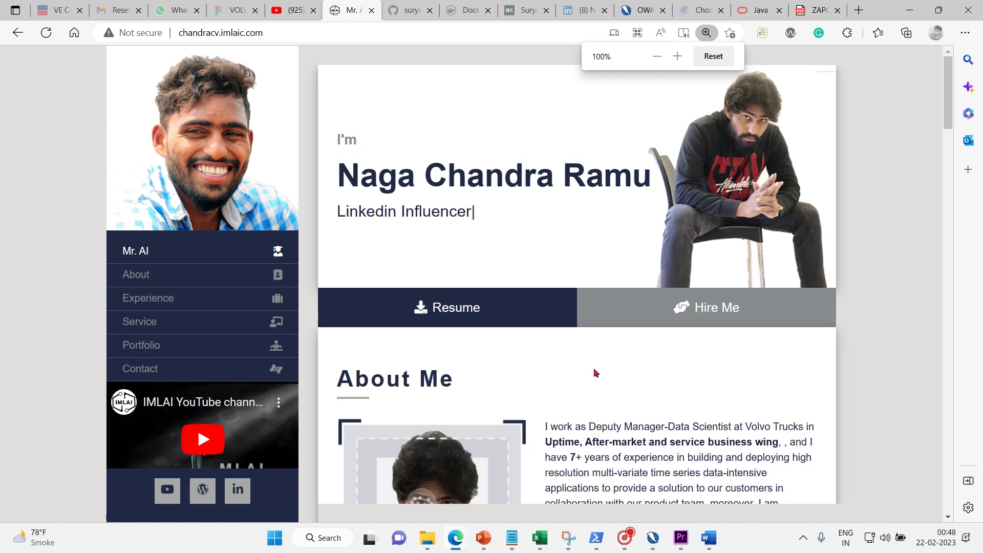
key(ctrl+minus)
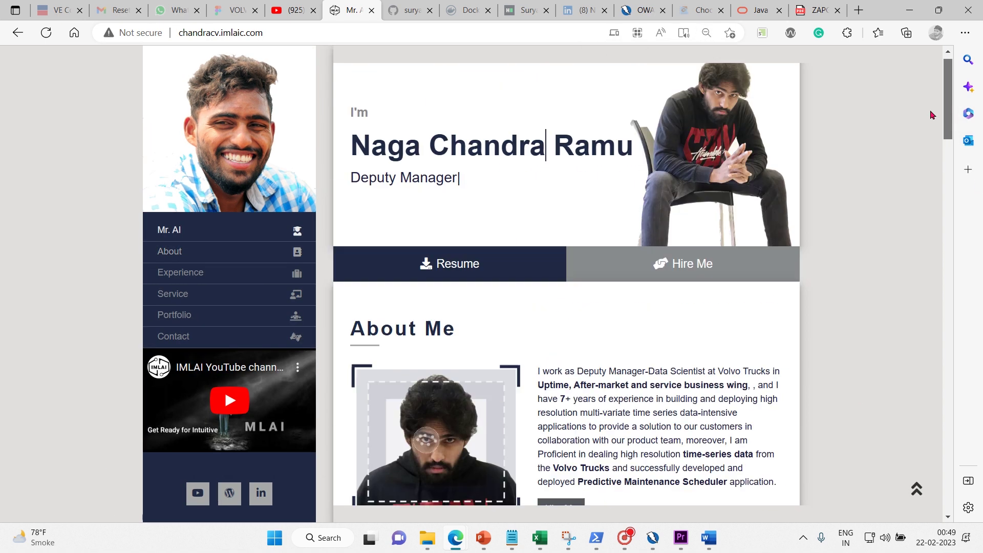
key(ctrl+plus)
key(ctrl+plus)
key(ctrl+plus)
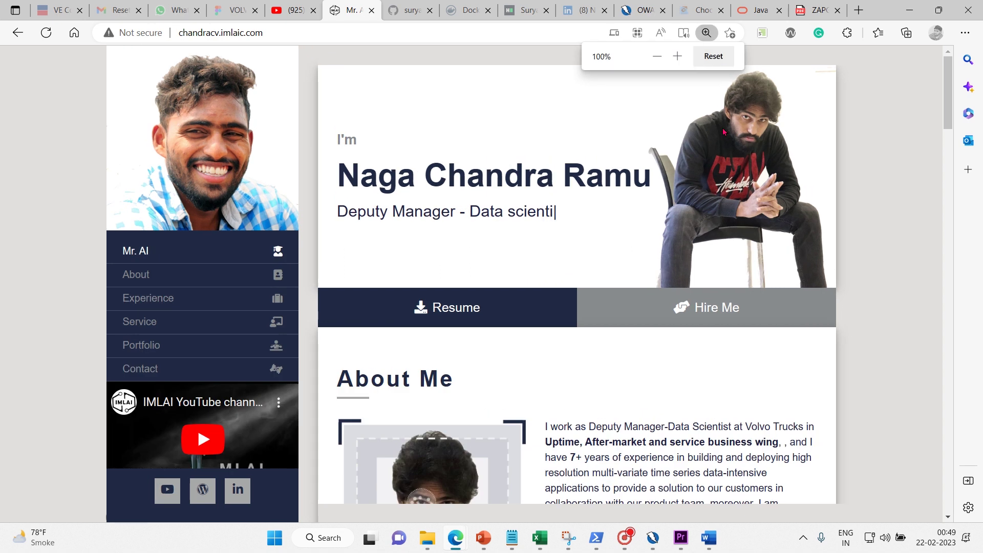
key(ctrl+plus)
key(ctrl+plus)
key(ctrl+plus)
key(ctrl+plus)
key(ctrl+plus)
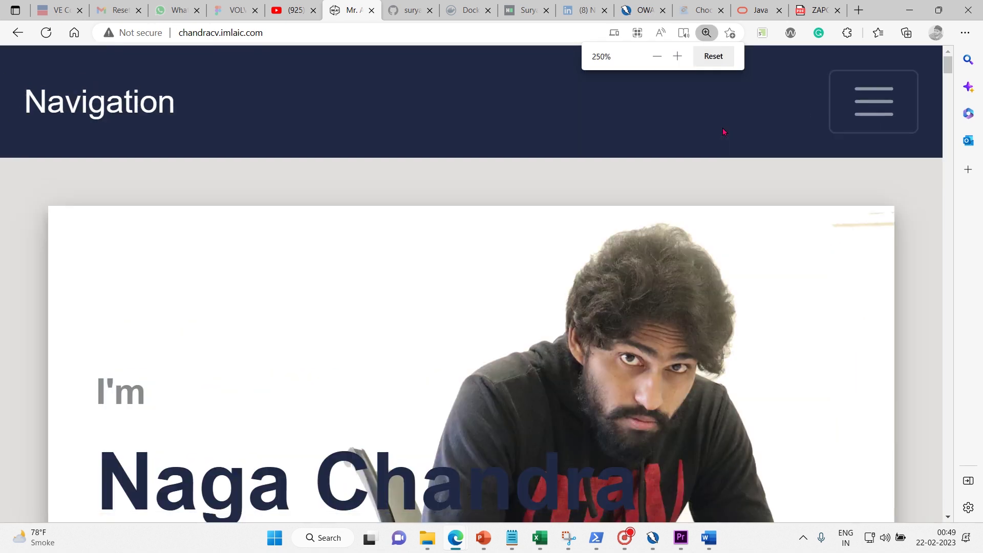
click(947, 518)
click(947, 518)
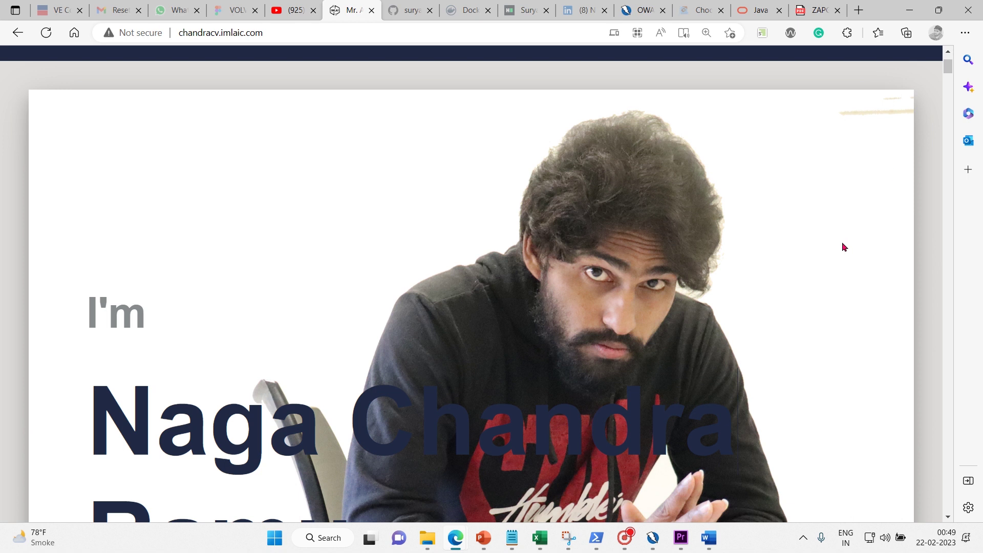
key(ctrl+plus)
key(ctrl+minus)
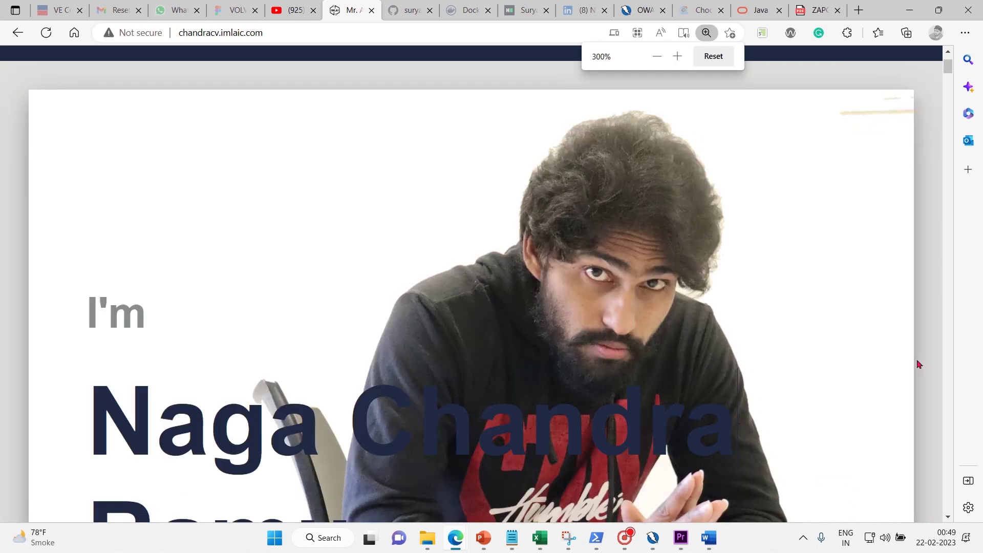
click(359, 31)
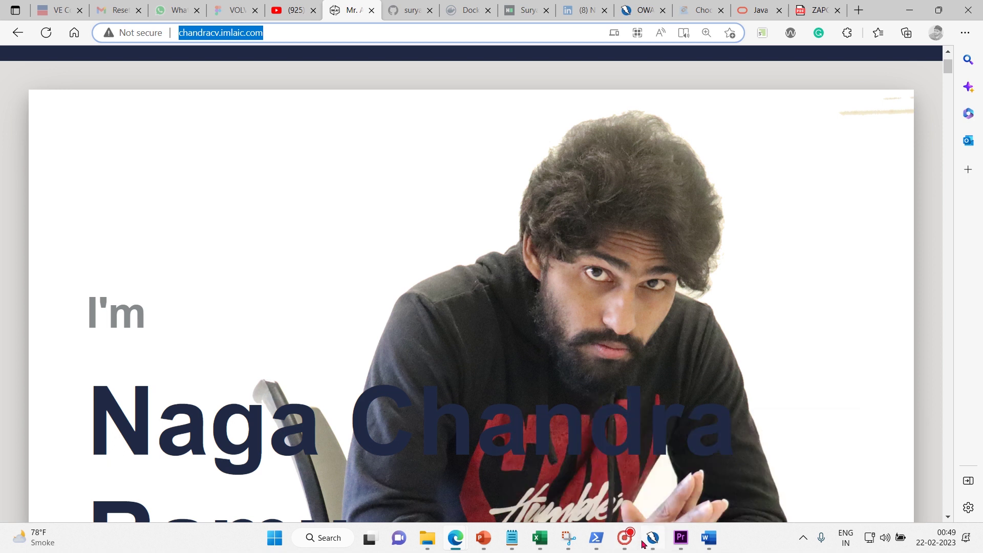
mouse_move(652, 537)
click(649, 487)
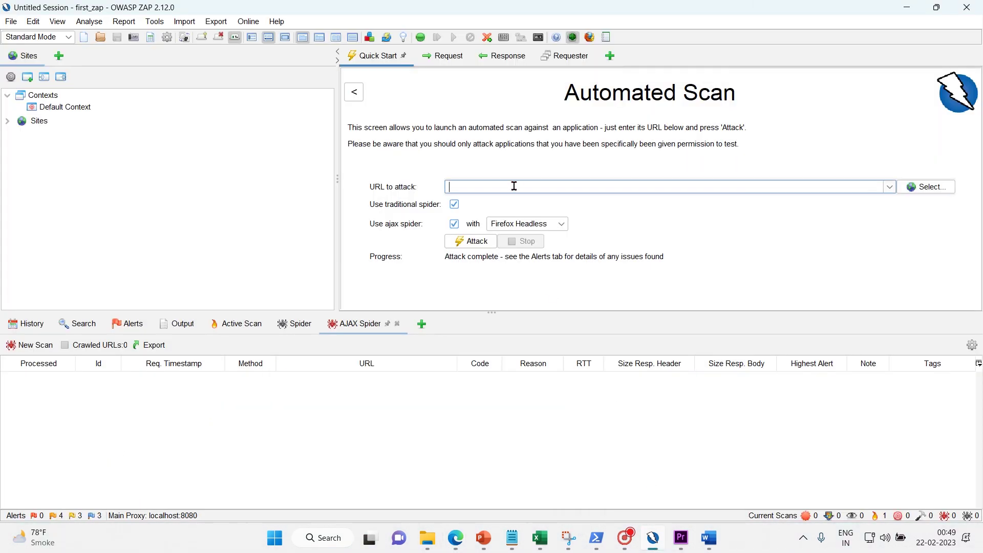
text(http://chandracv.imagic.com/)
click(563, 226)
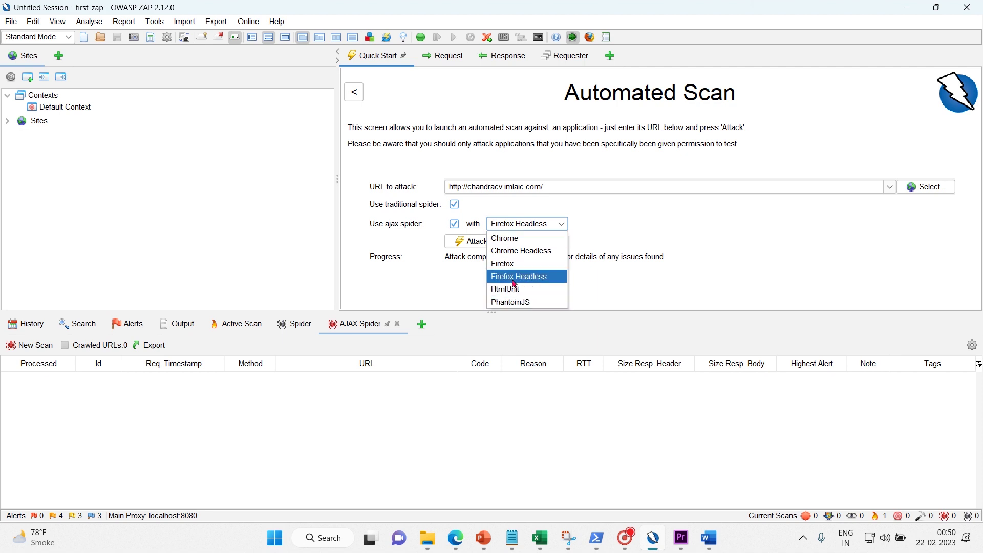
click(512, 277)
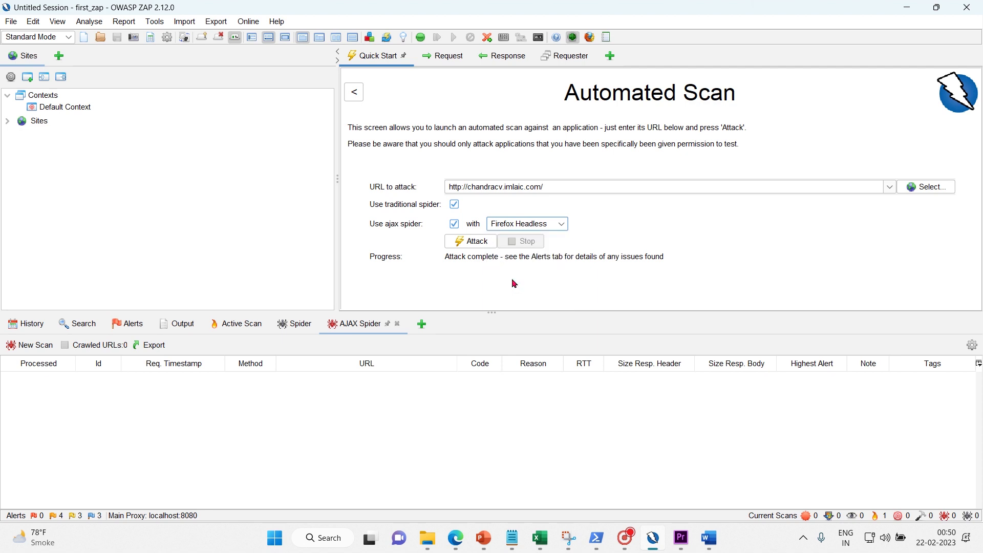
Step: Launch the attack; the spider finds 243 URLs before a Firefox Headless start error appears
click(471, 244)
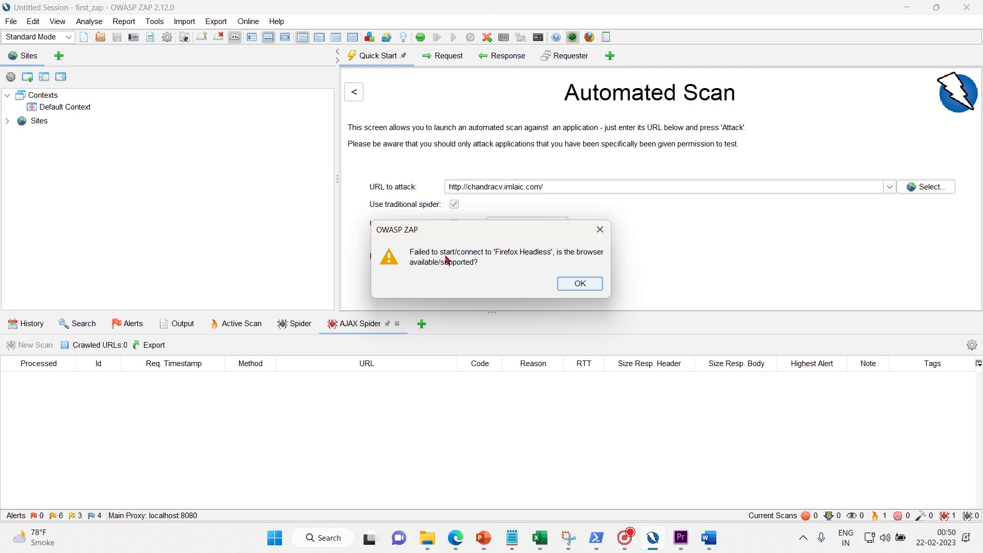
Step: Dismiss the Firefox Headless error, glance at Filtered Messages, then return to Sent Messages
click(580, 285)
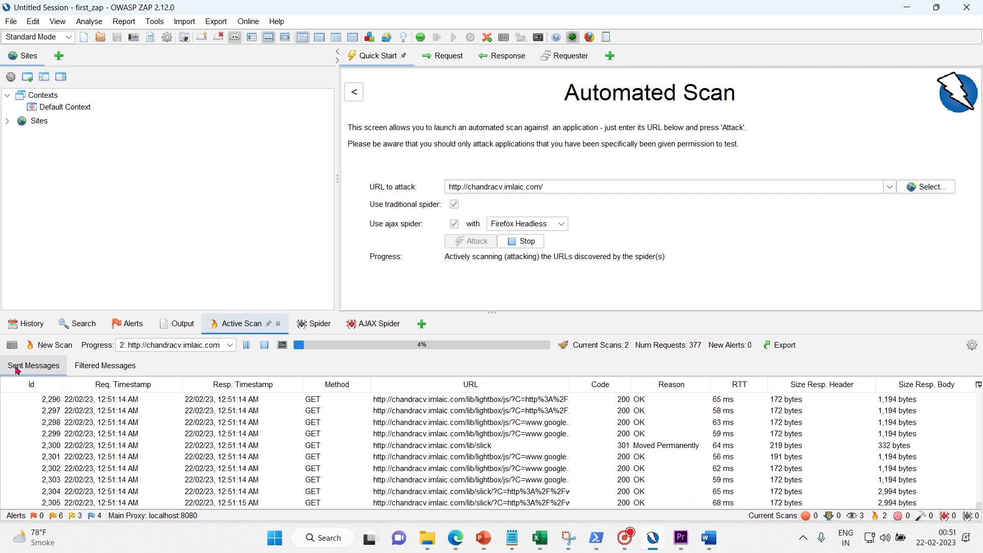
click(118, 370)
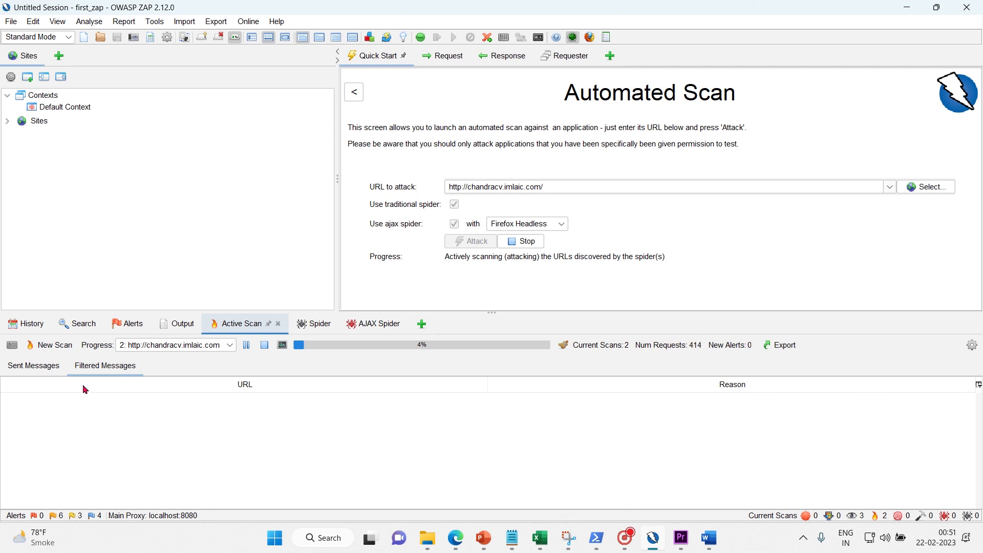
click(45, 367)
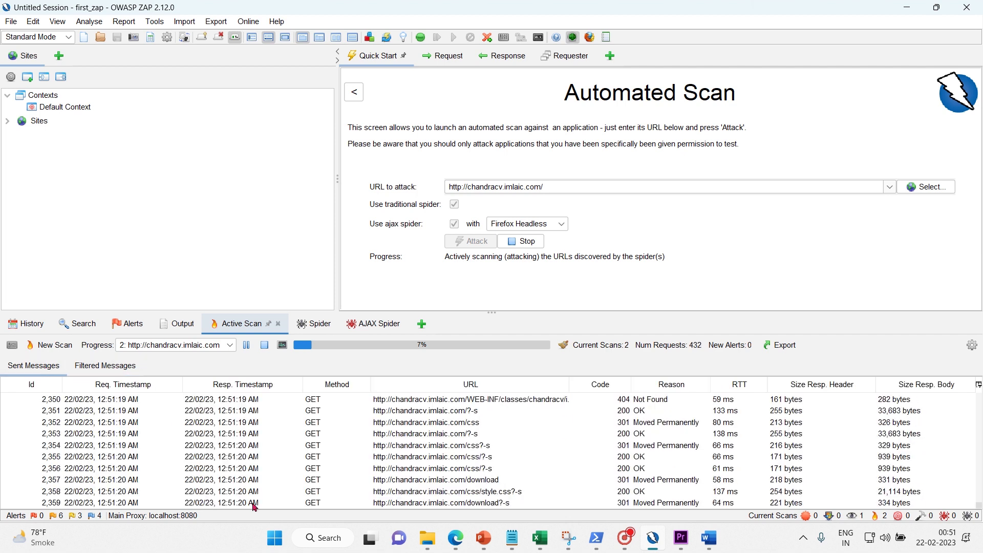
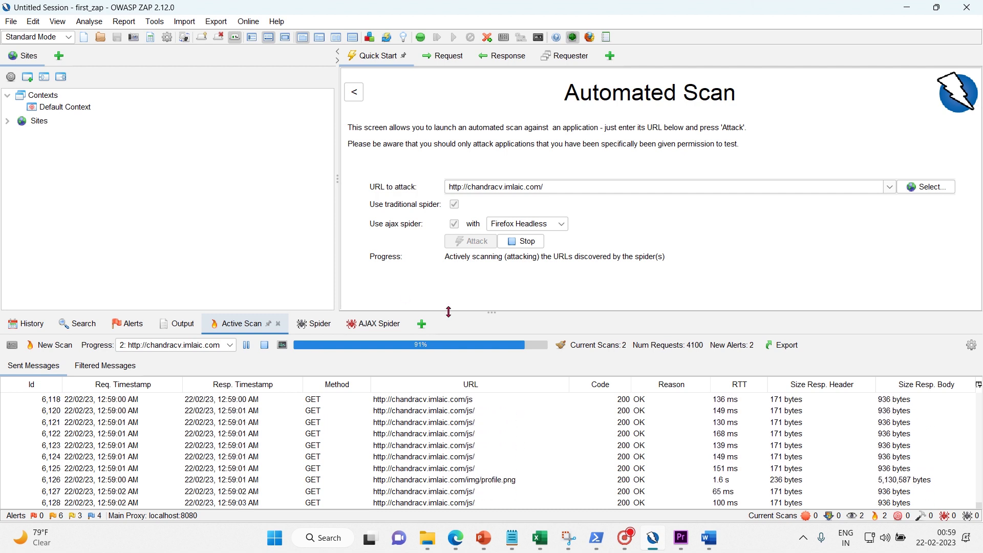
Step: Drag the divider up twice so the Active Scan sent-messages list fills more of the window
drag(448, 312, 445, 273)
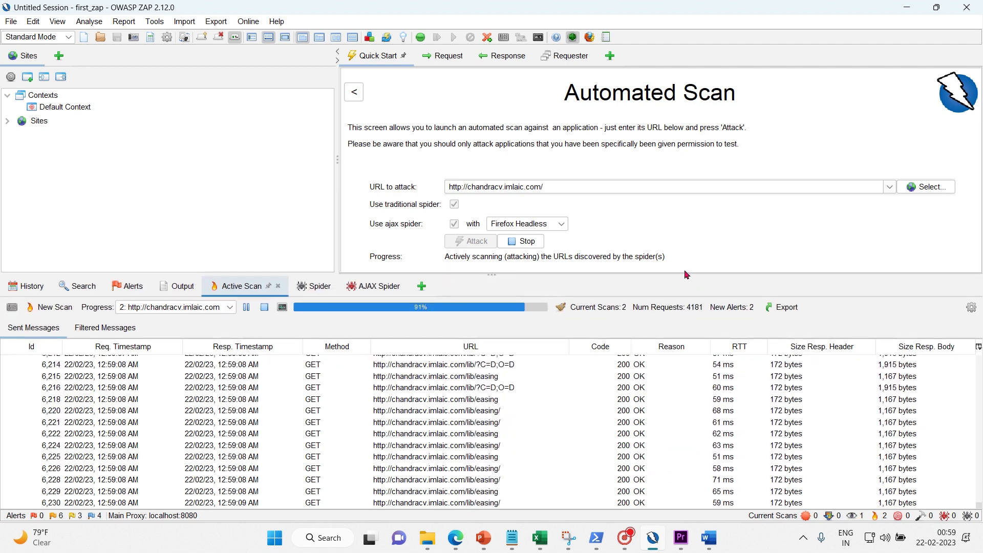
drag(687, 275, 678, 241)
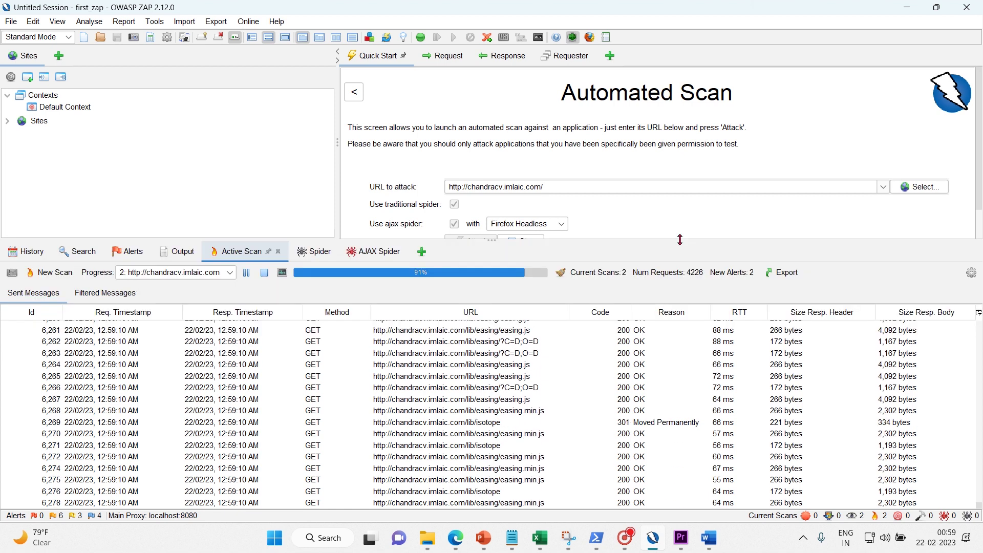
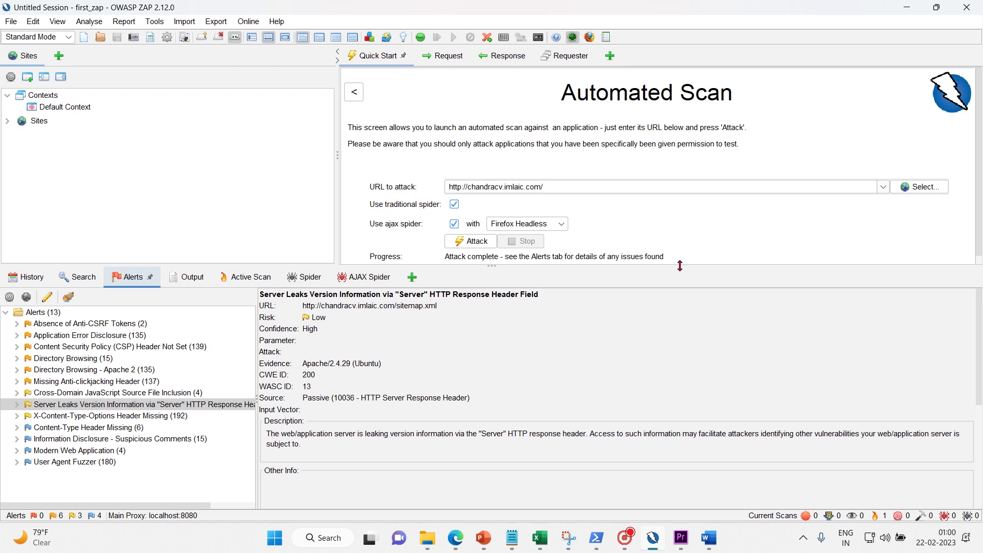
Step: Enlarge the alert detail area and highlight the alert title and the Ubuntu server evidence
drag(680, 265, 680, 286)
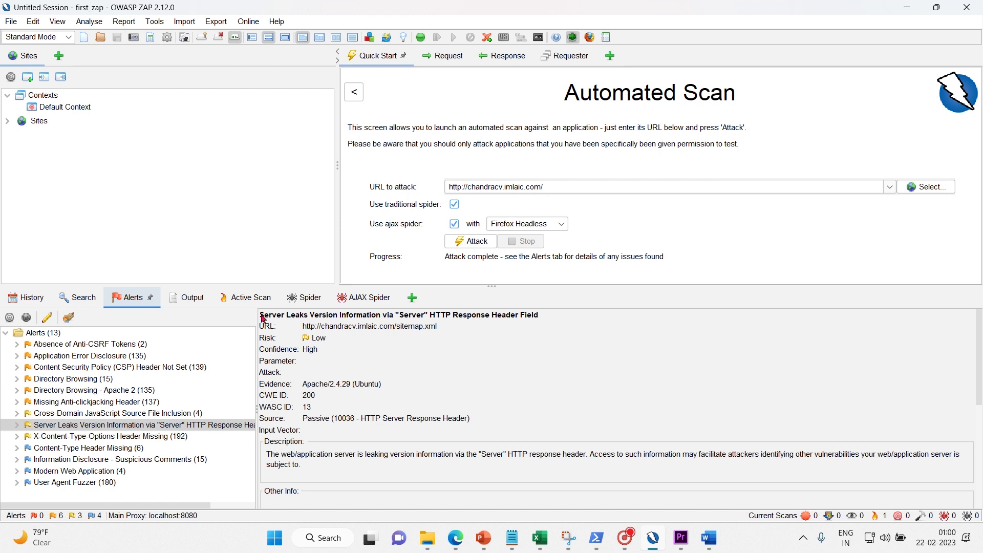
triple_click(263, 318)
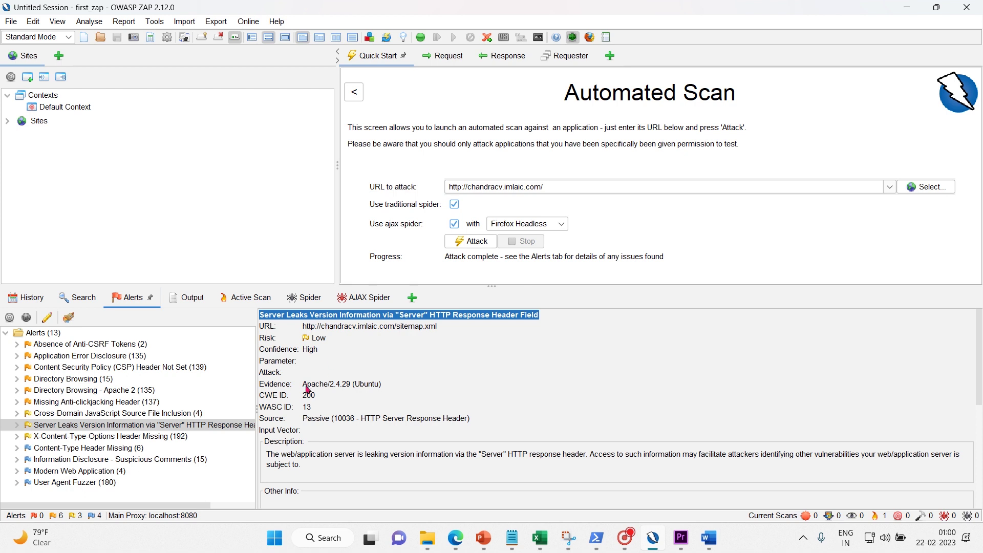
click(333, 390)
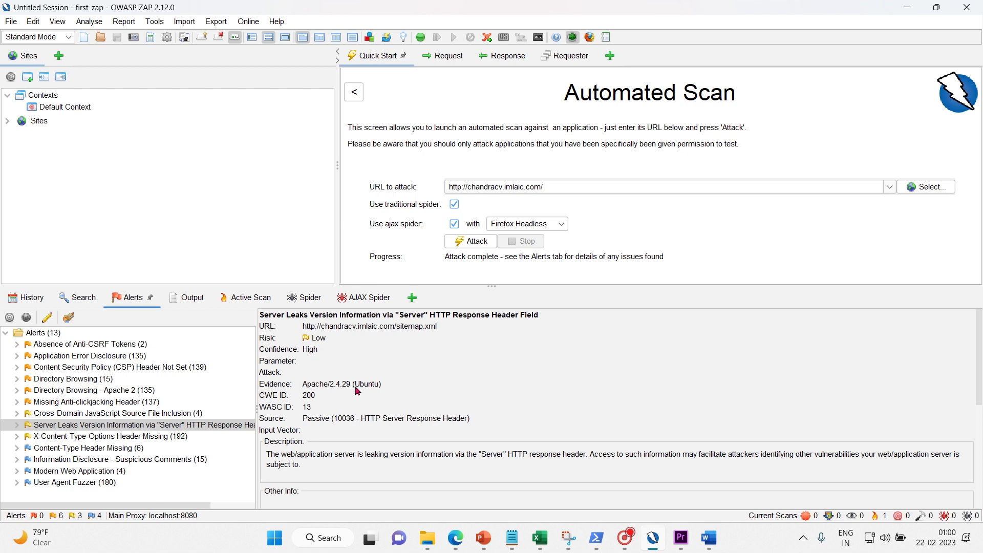
drag(353, 386, 394, 389)
click(394, 389)
Step: Check the cv-micro instance's Platform and AMI ID in EC2, confirming Ubuntu 18.04
mouse_move(455, 537)
click(483, 496)
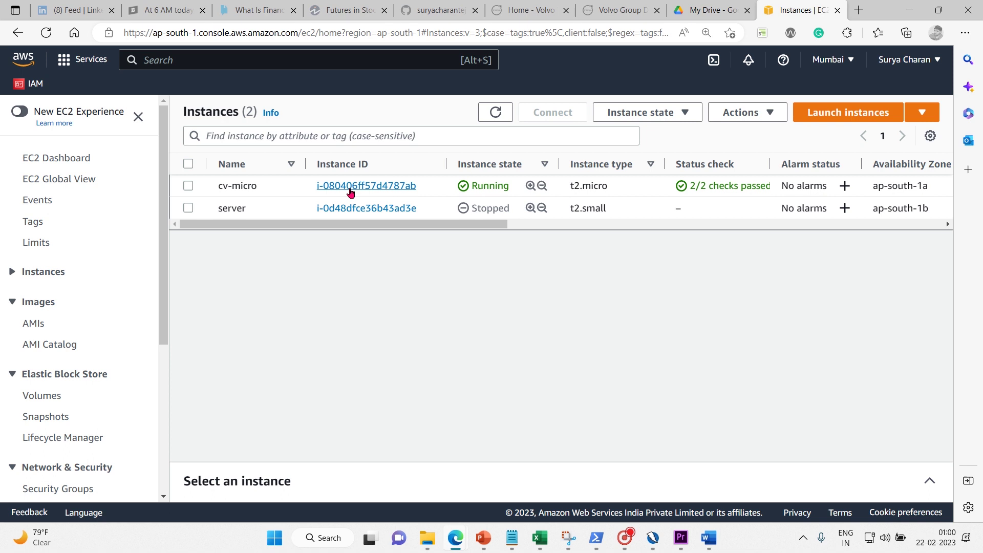
click(333, 186)
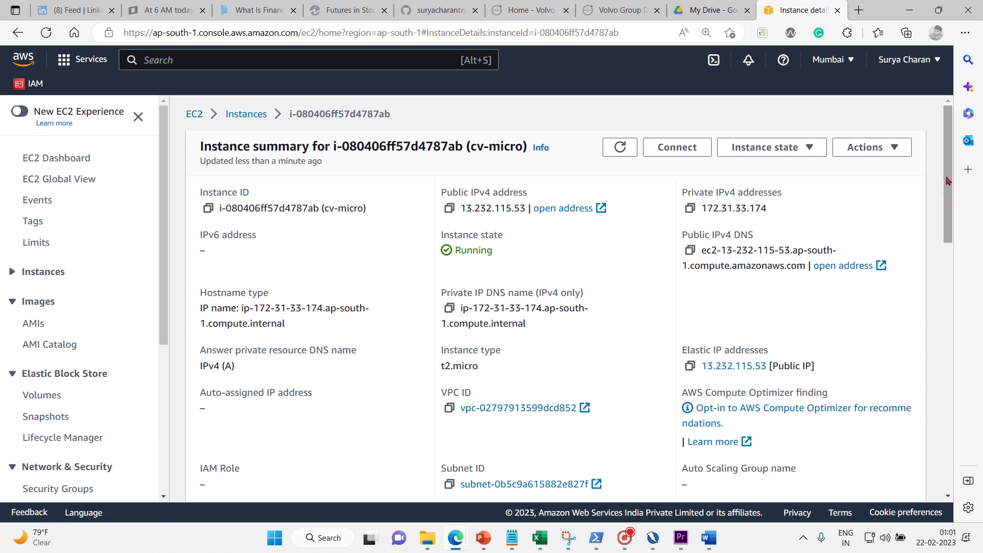
drag(948, 183, 949, 326)
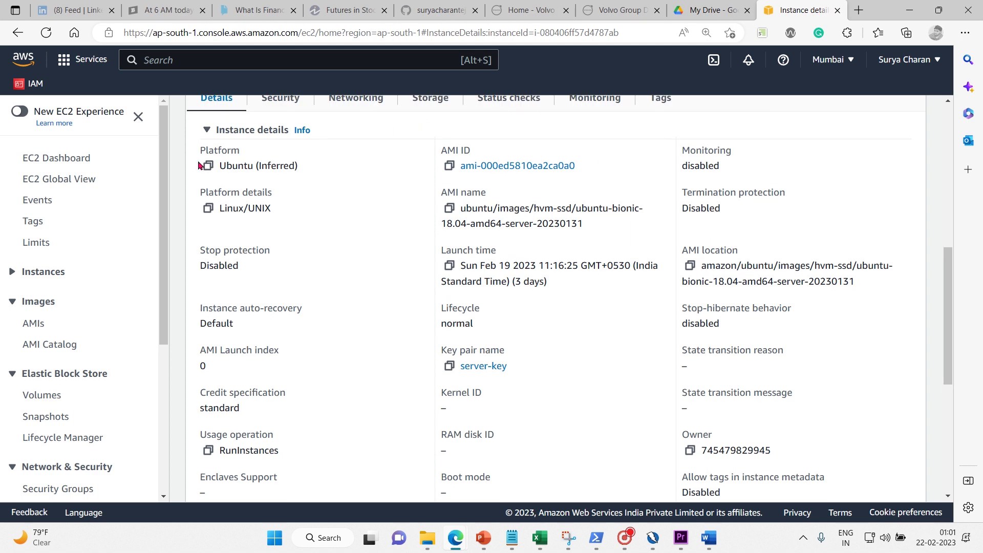
drag(194, 153, 591, 176)
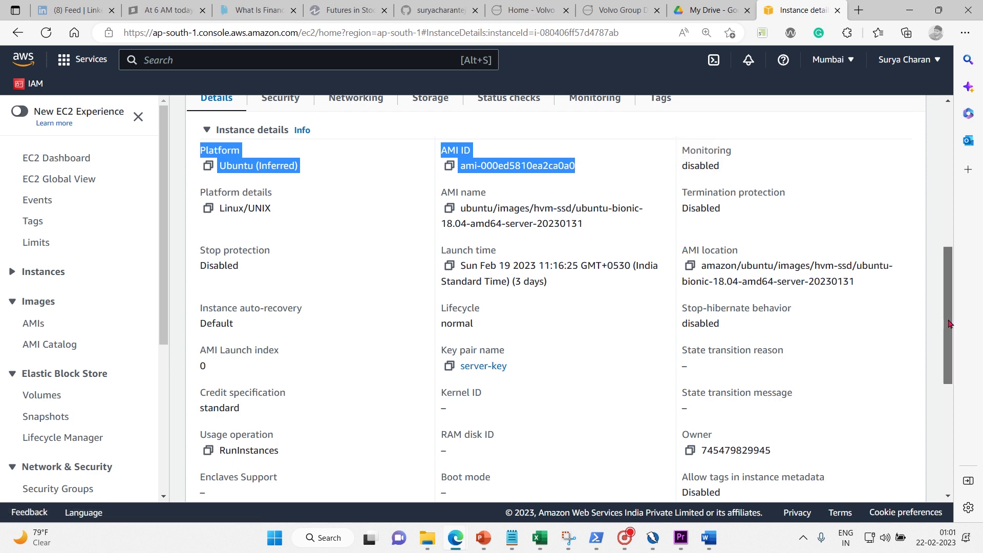
drag(948, 325, 958, 269)
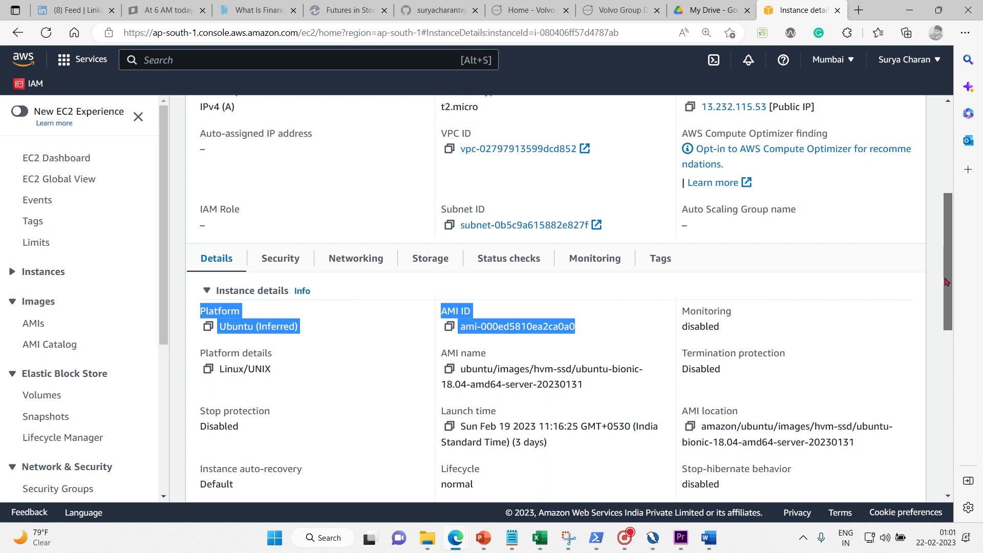
drag(945, 281, 936, 147)
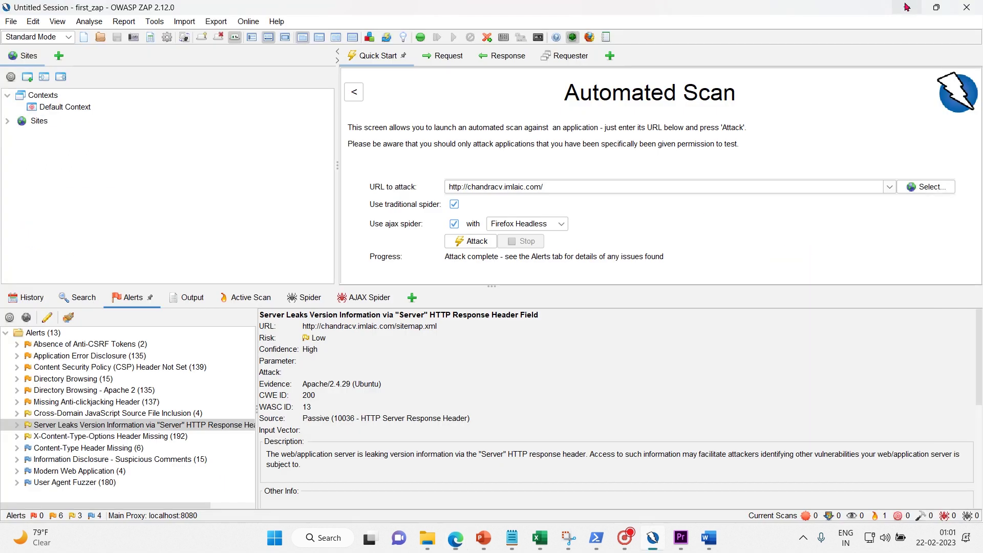
click(907, 9)
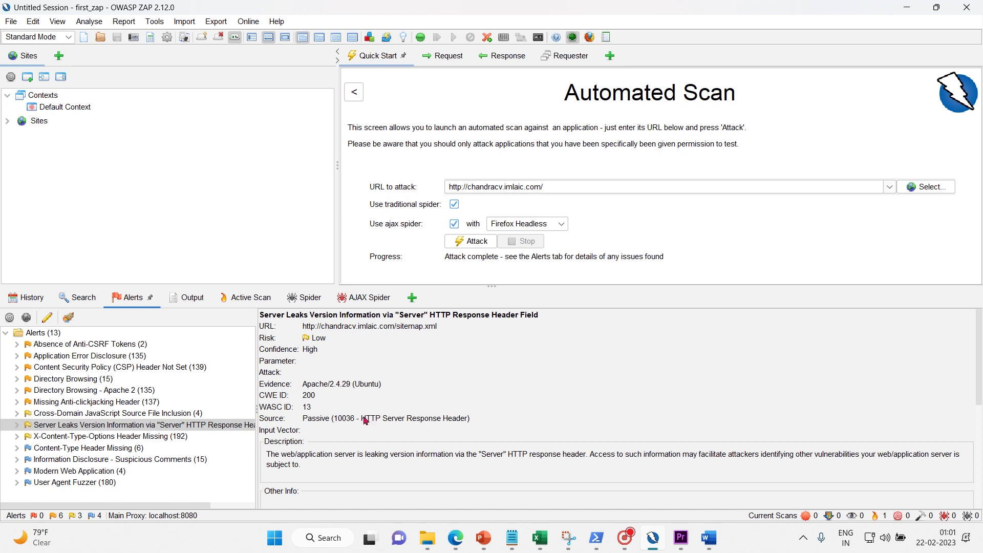
drag(362, 419, 473, 425)
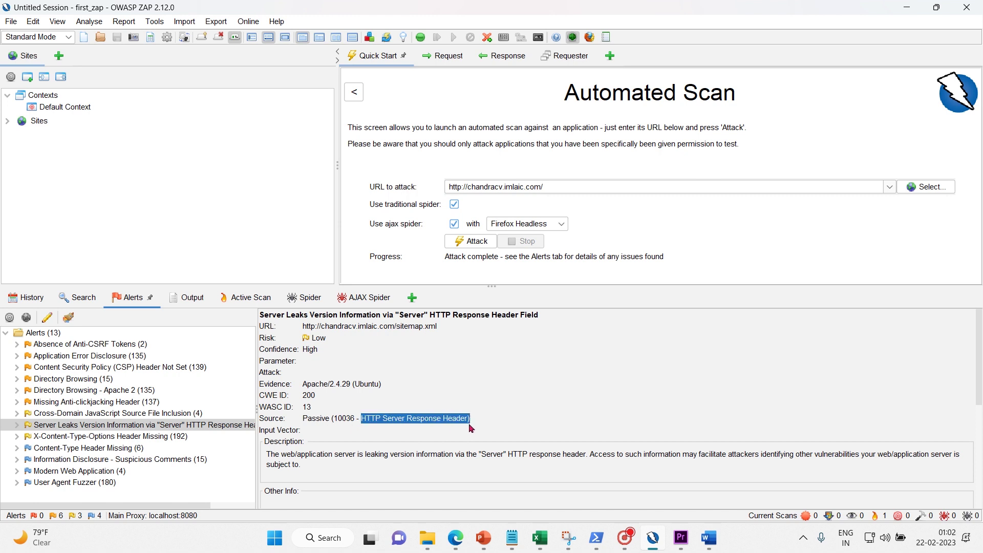
click(436, 434)
drag(265, 454, 565, 462)
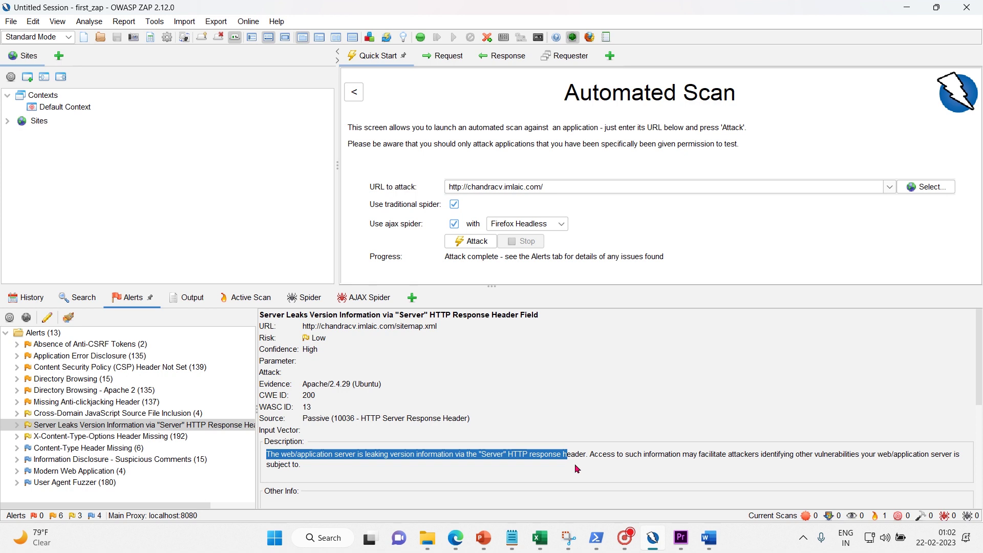
drag(979, 389, 945, 367)
Step: In the node picker, expand and collapse the lib, site and Sites nodes, then re-expand chandracv.imlaic.com
click(930, 187)
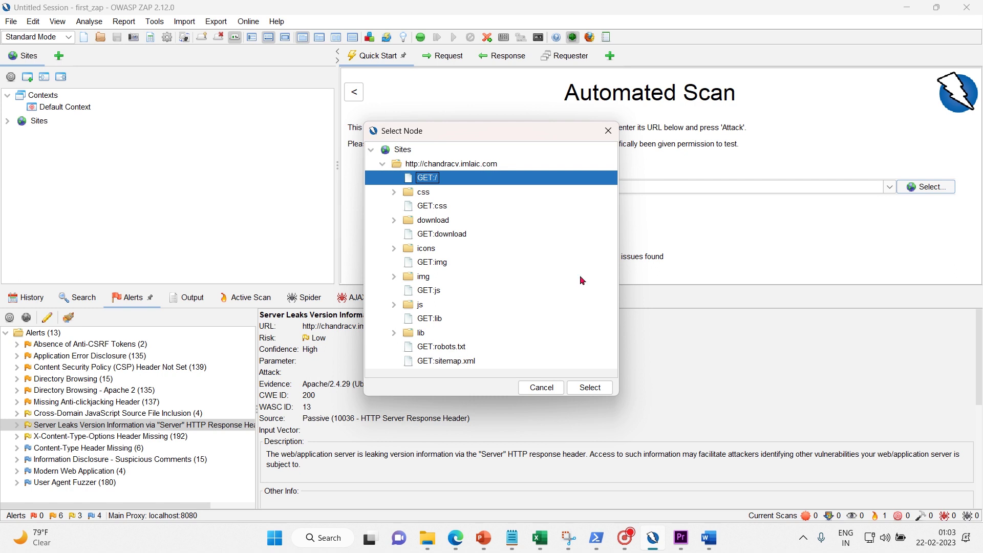
double_click(616, 332)
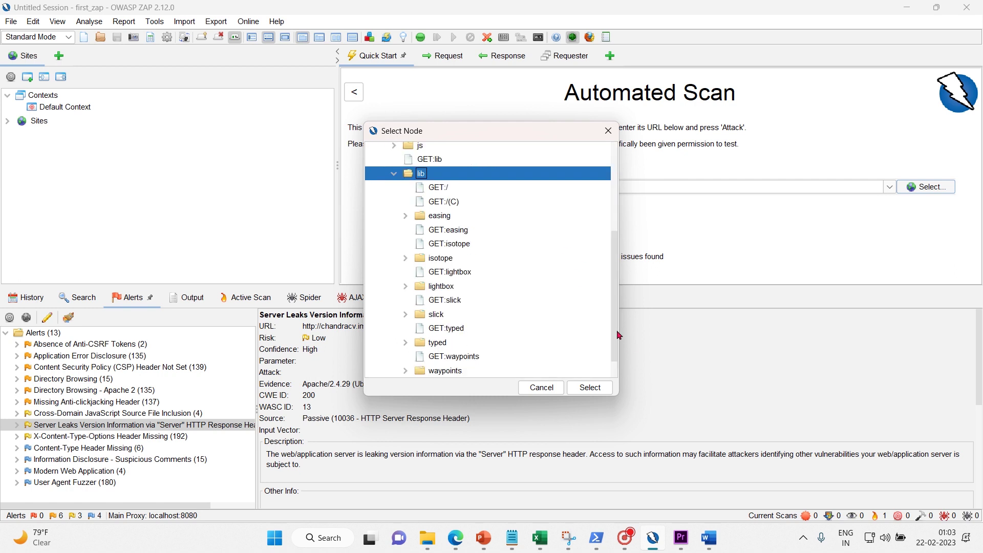
drag(616, 358, 616, 236)
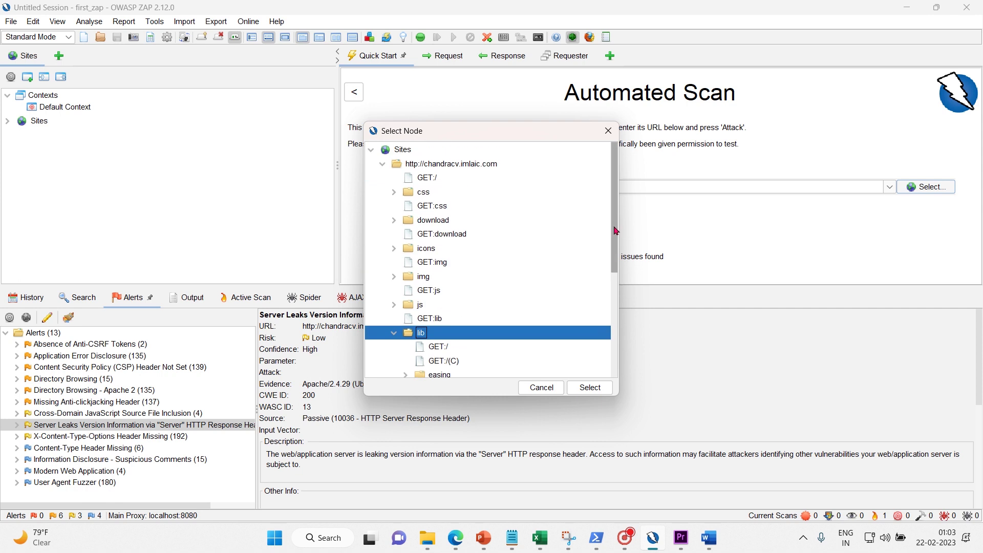
click(395, 333)
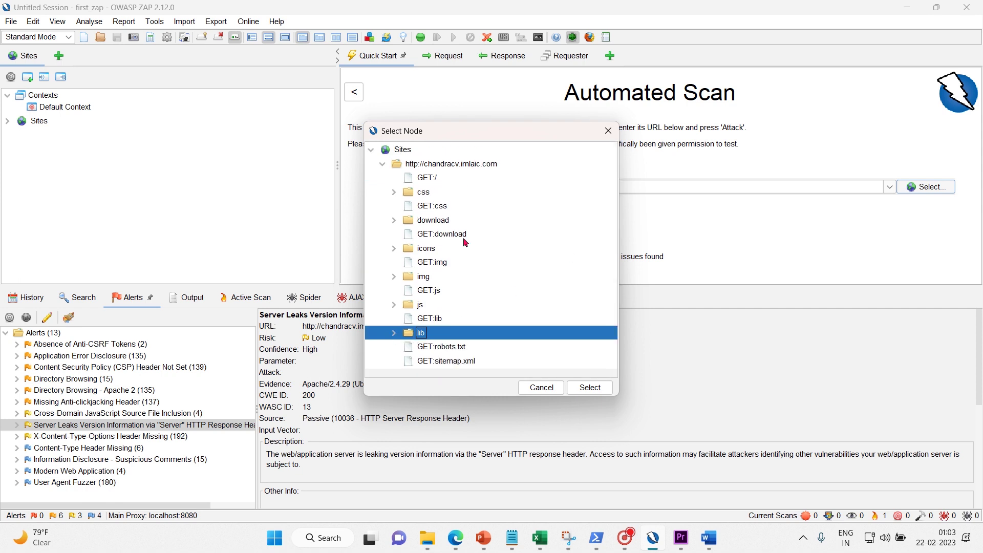
click(386, 166)
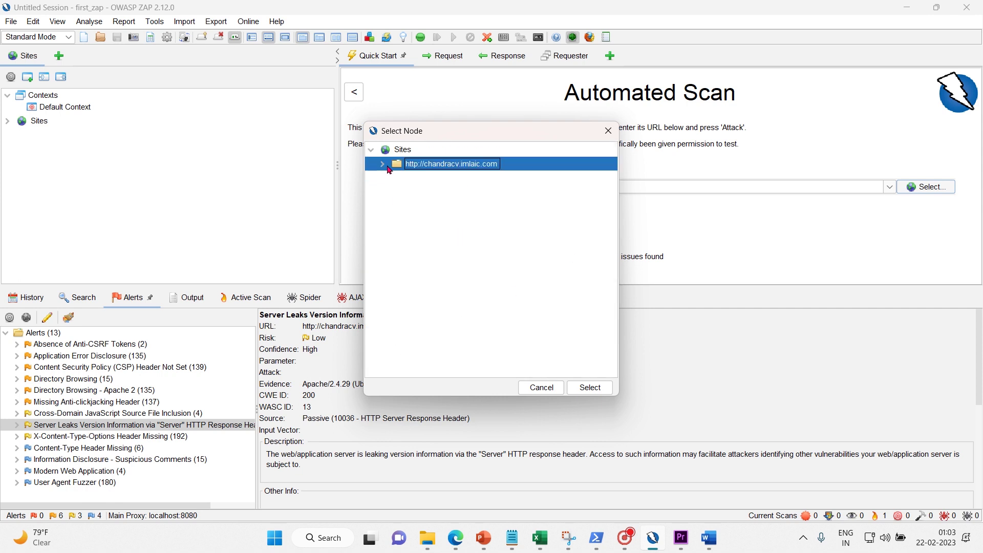
click(371, 150)
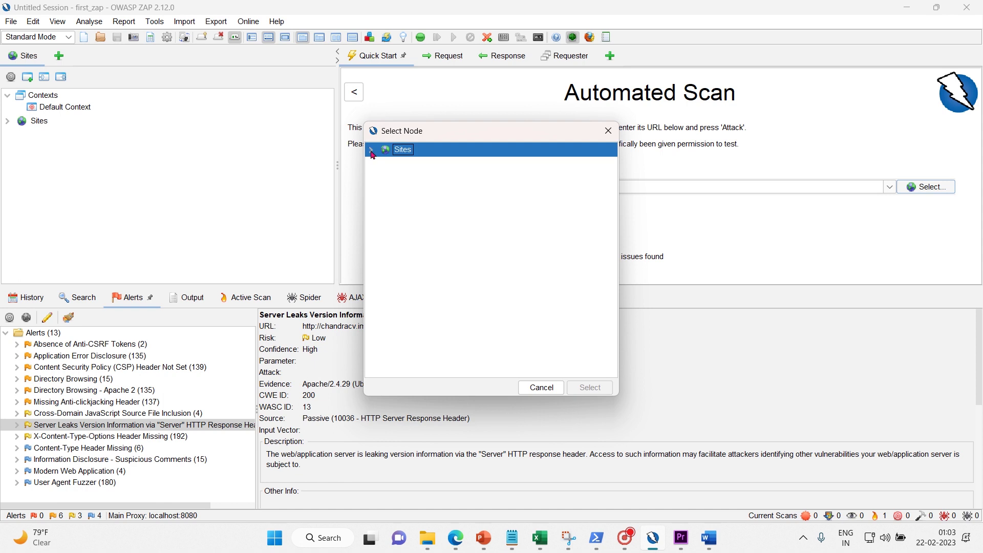
click(371, 150)
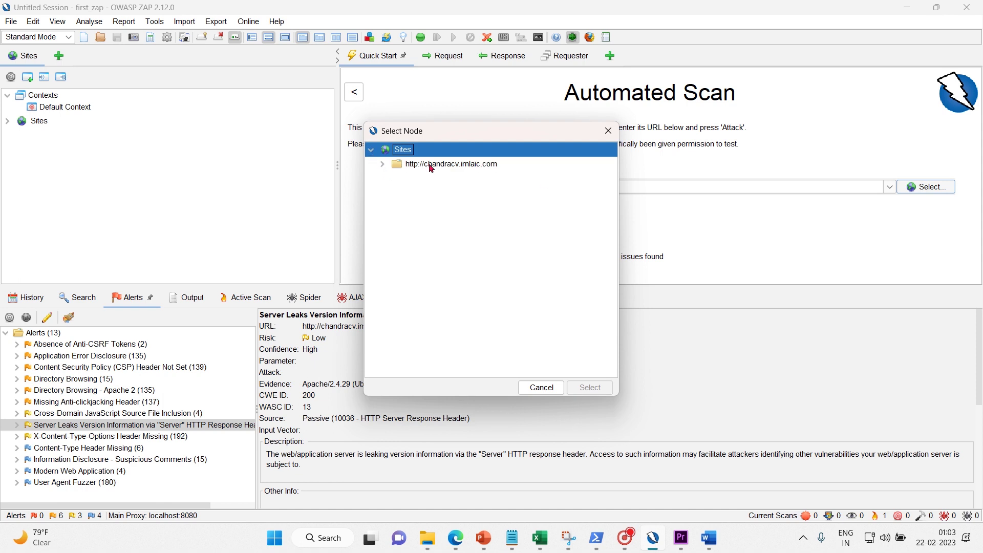
click(383, 165)
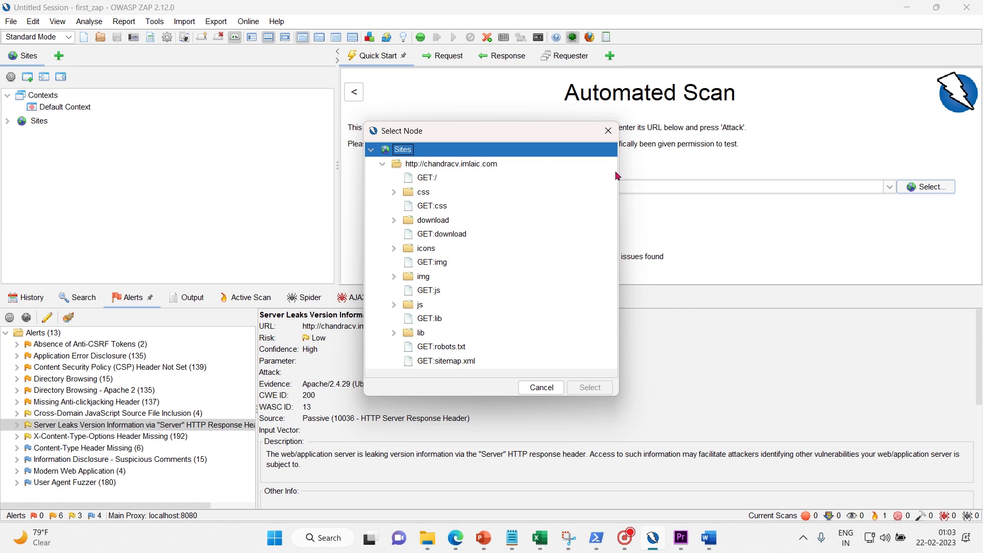
Step: Arrow through the img, js, lib and robots.txt entries, then close the picker without choosing
click(614, 262)
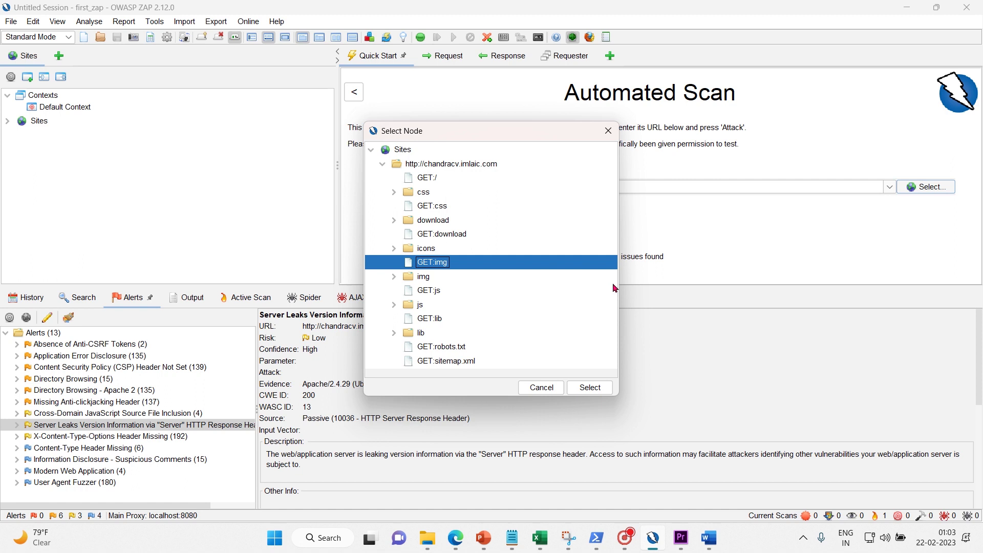
key(Down)
key(End)
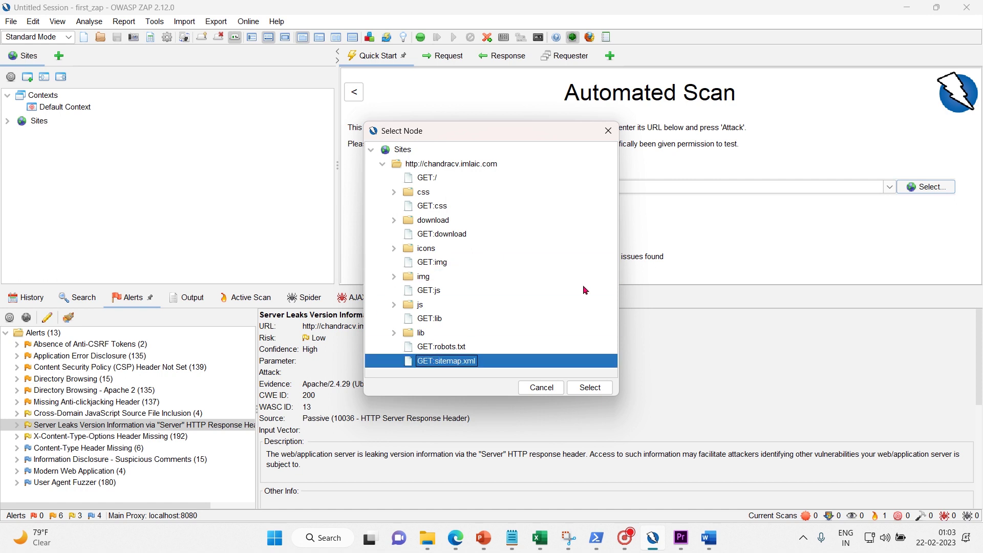
key(Up)
key(Up)
key(Up)
key(Up)
key(Up)
key(Up)
key(Up)
key(Up)
key(Up)
key(Up)
key(Up)
key(Up)
key(Up)
key(Up)
key(Up)
key(Down)
key(Down)
key(Down)
key(Down)
key(Down)
key(Down)
key(Down)
key(Down)
key(Down)
key(Down)
key(Down)
key(Down)
key(Down)
key(Down)
key(Down)
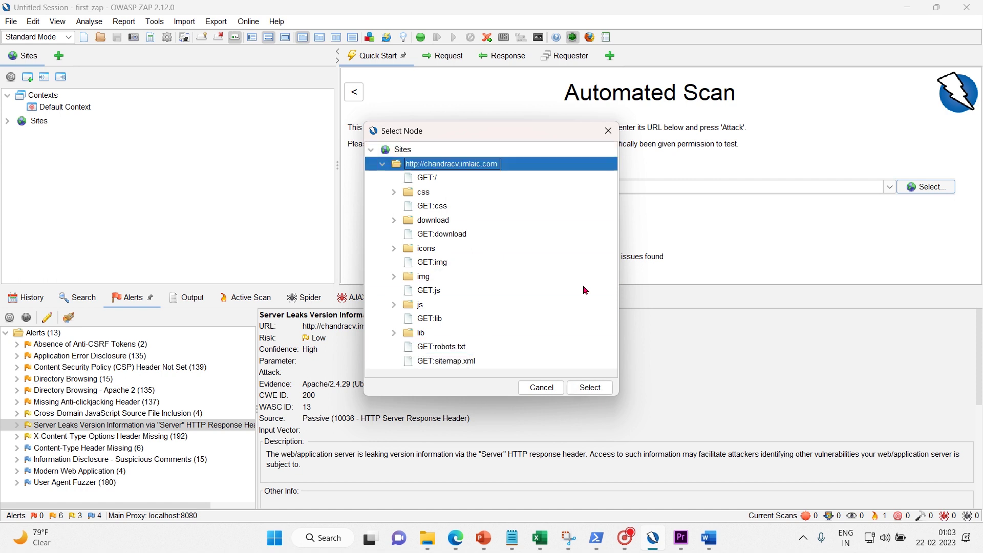
key(Up)
key(Up)
key(Up)
key(Up)
key(Up)
key(Up)
key(Up)
key(Up)
key(Up)
key(Up)
key(Up)
key(Up)
key(Up)
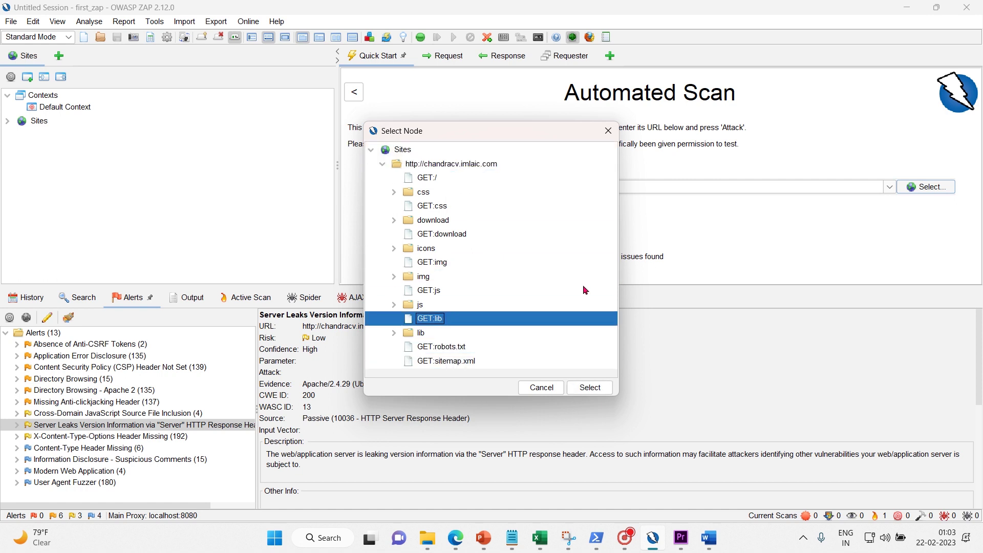
key(Down)
key(Down)
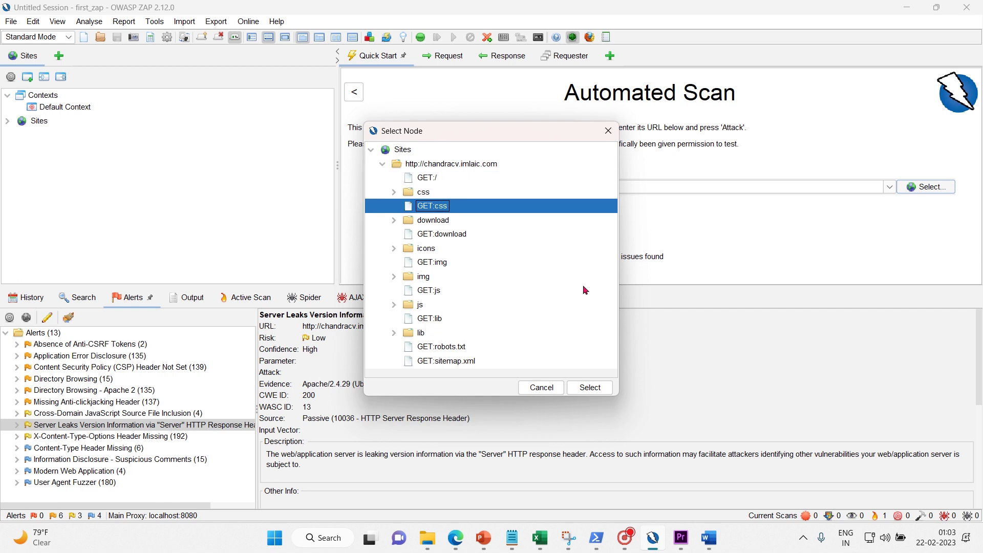
key(Down)
key(Down)
key(Down)
key(Down)
key(Down)
key(Down)
key(Down)
key(Down)
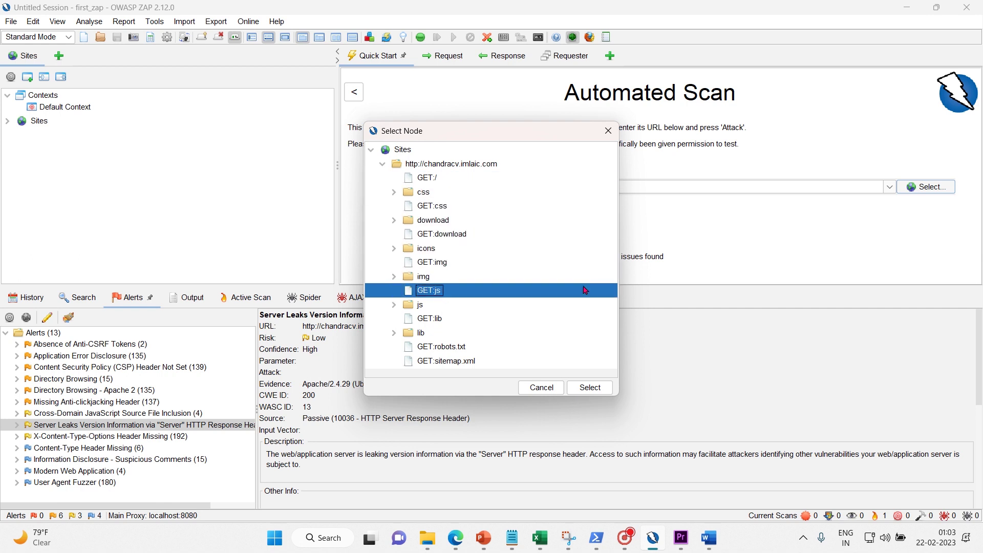
key(Up)
key(Down)
key(Down)
key(Down)
key(Down)
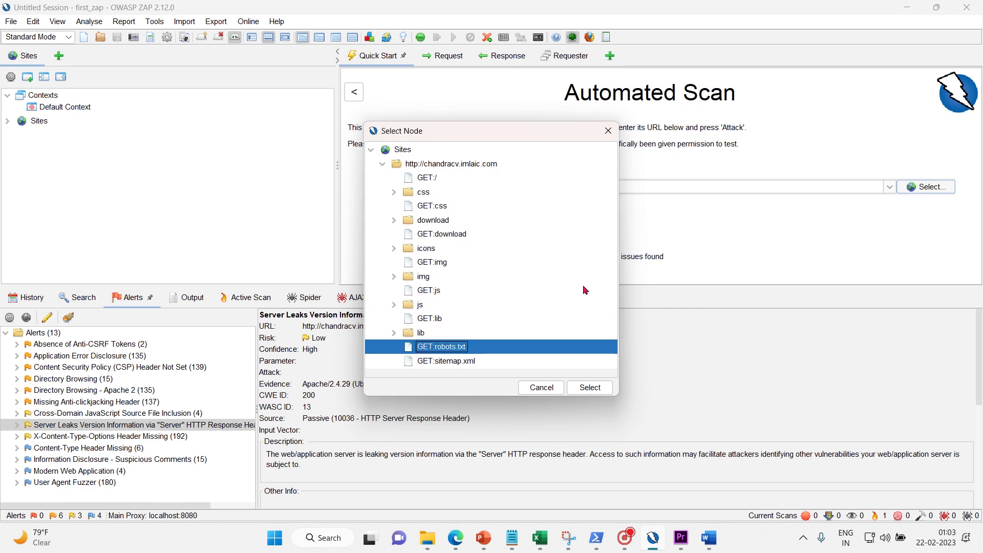
key(Up)
key(Up)
key(Up)
key(Up)
key(Up)
key(Up)
key(Up)
key(Up)
key(Up)
key(Up)
key(Up)
key(Up)
key(Up)
key(Up)
key(Up)
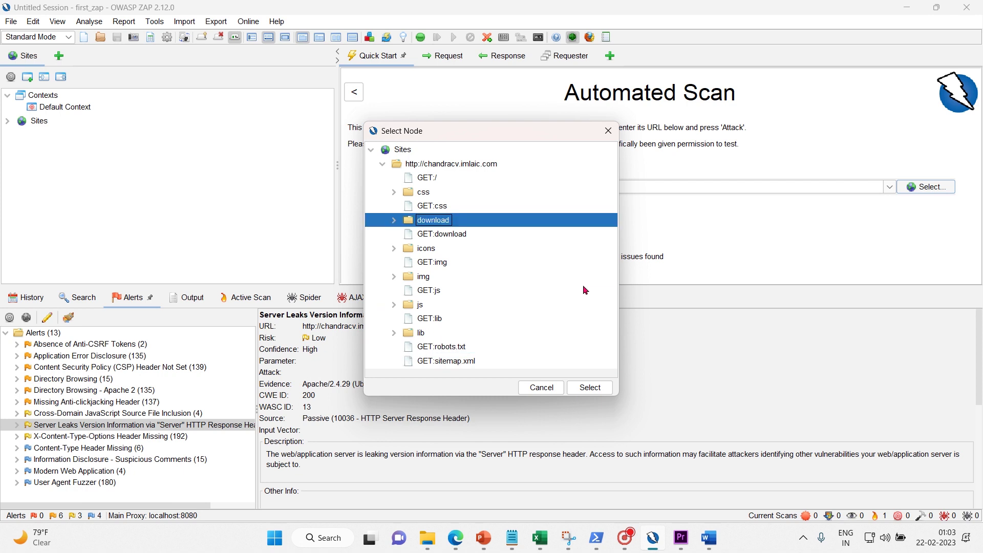
click(608, 130)
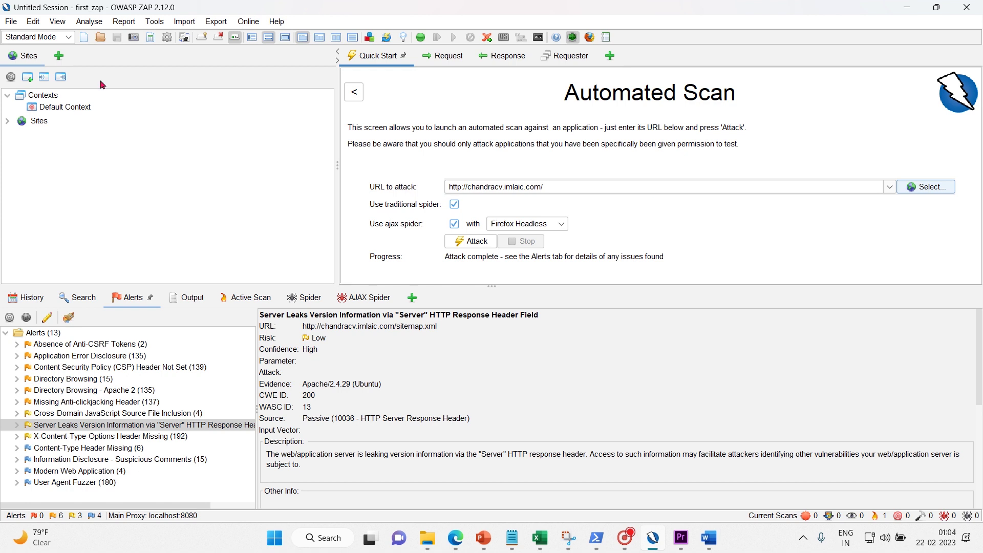
Step: Expand Sites and examine the root GET request line's URL and HTTP version
click(7, 121)
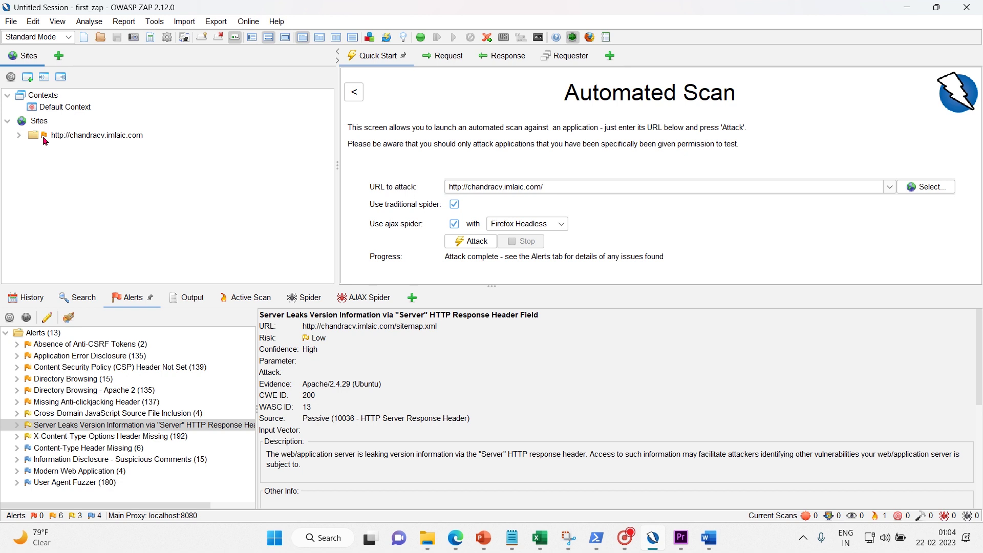
click(447, 55)
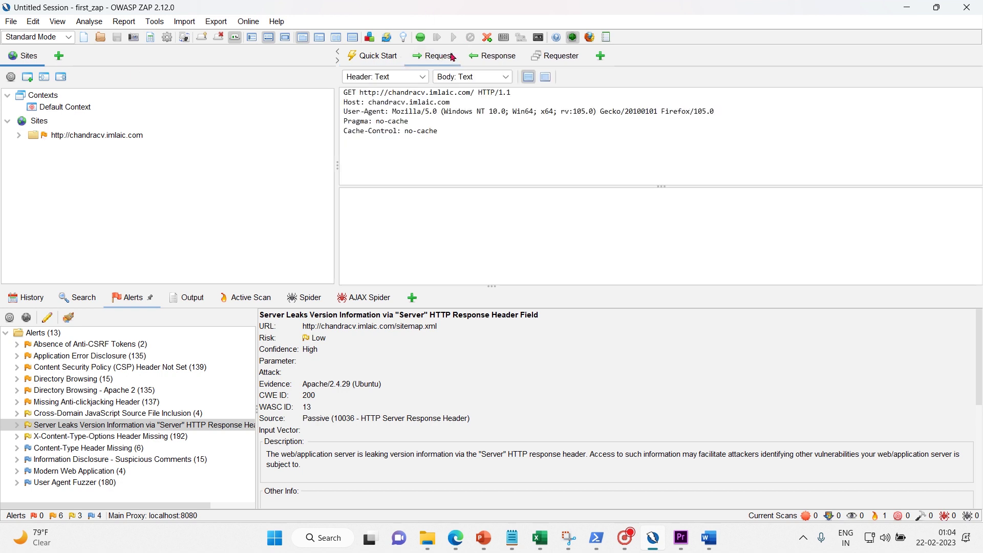
click(489, 57)
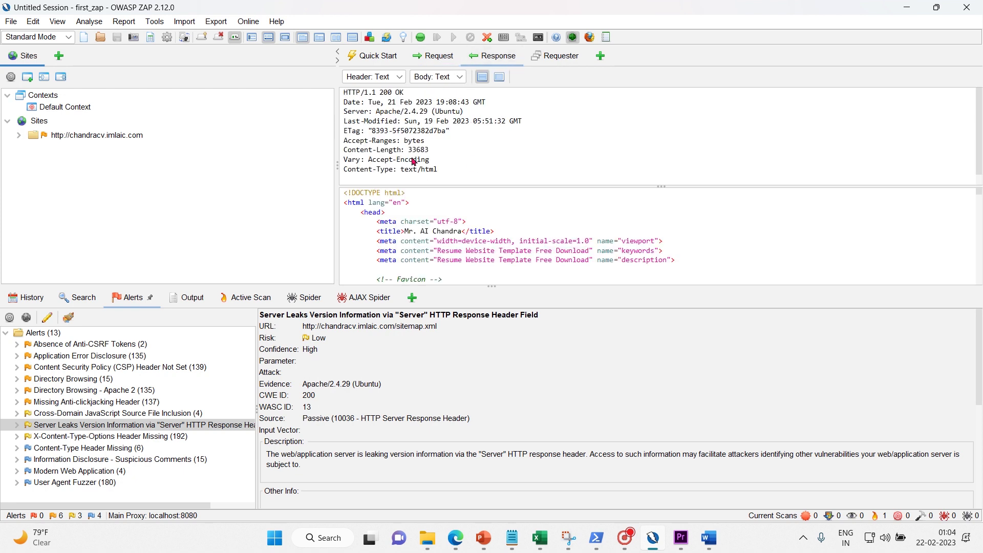
click(439, 56)
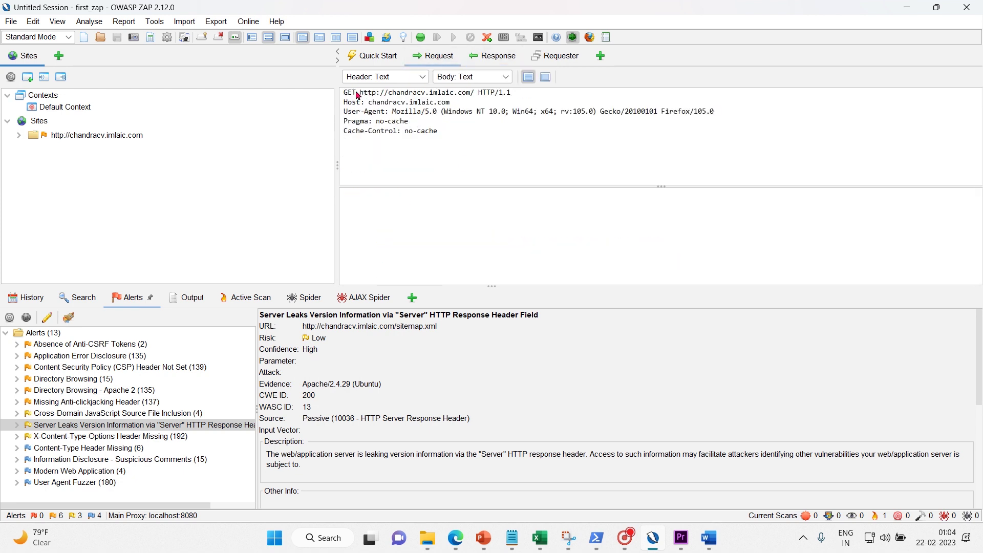
drag(360, 93, 473, 100)
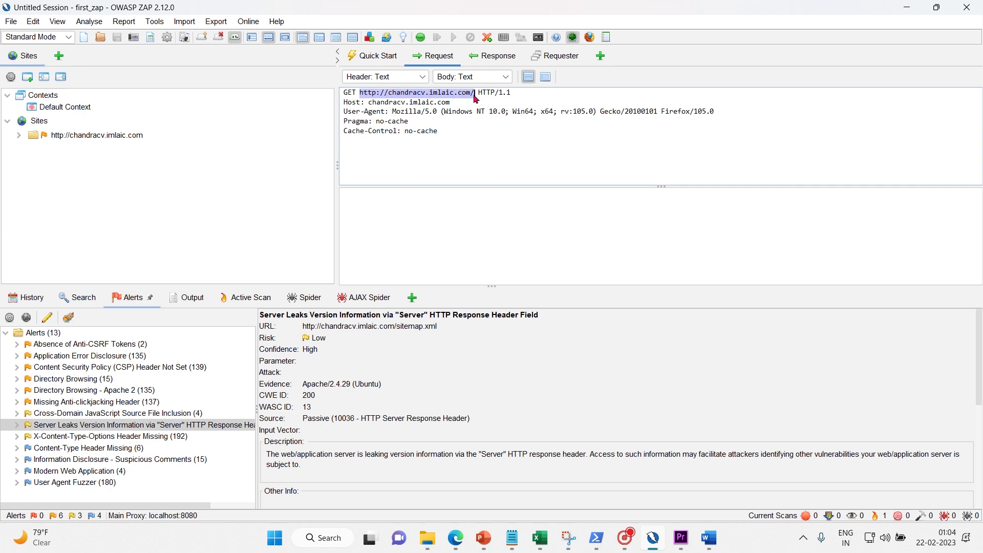
click(488, 102)
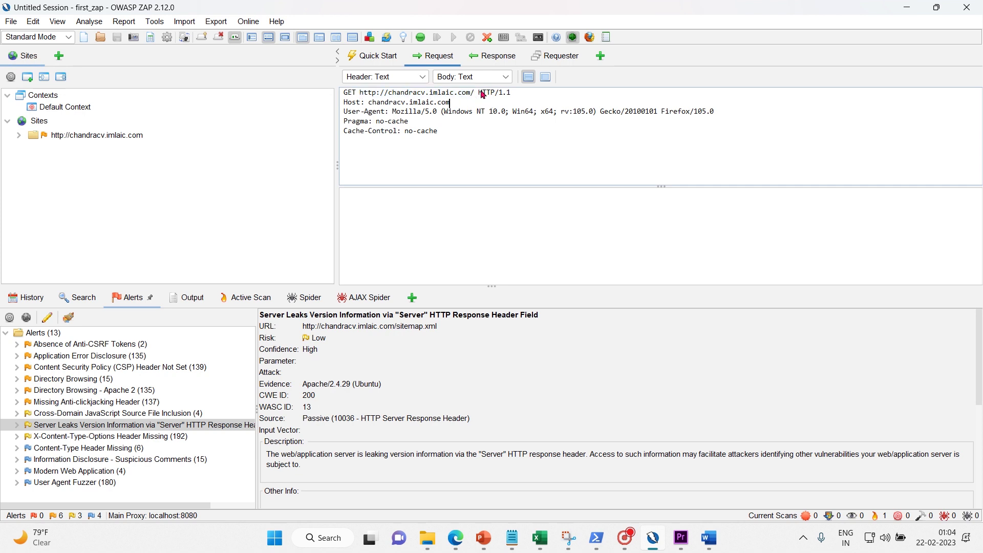
drag(482, 95, 516, 98)
click(517, 98)
Step: Highlight the request's Host, User-Agent, Pragma and Cache-Control headers
drag(370, 105, 451, 103)
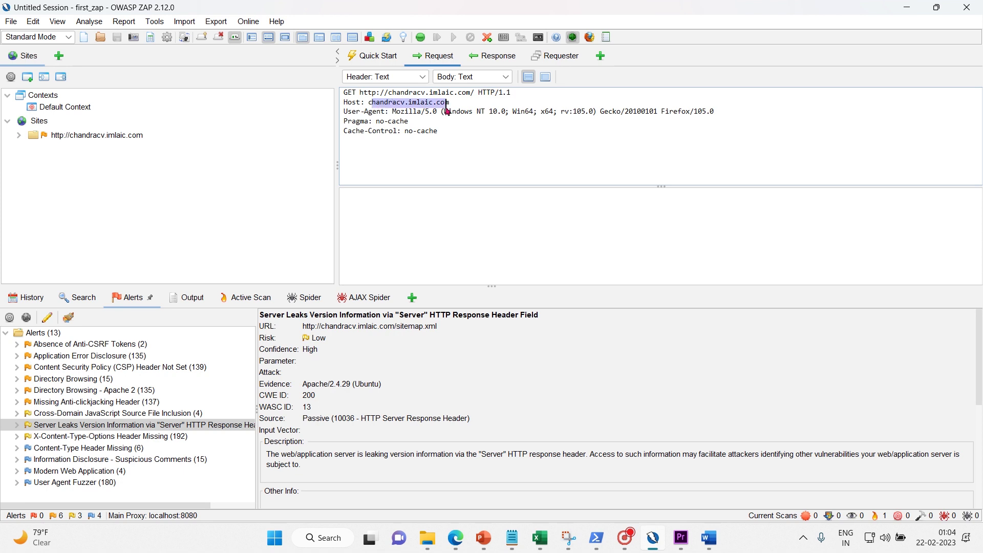
click(451, 104)
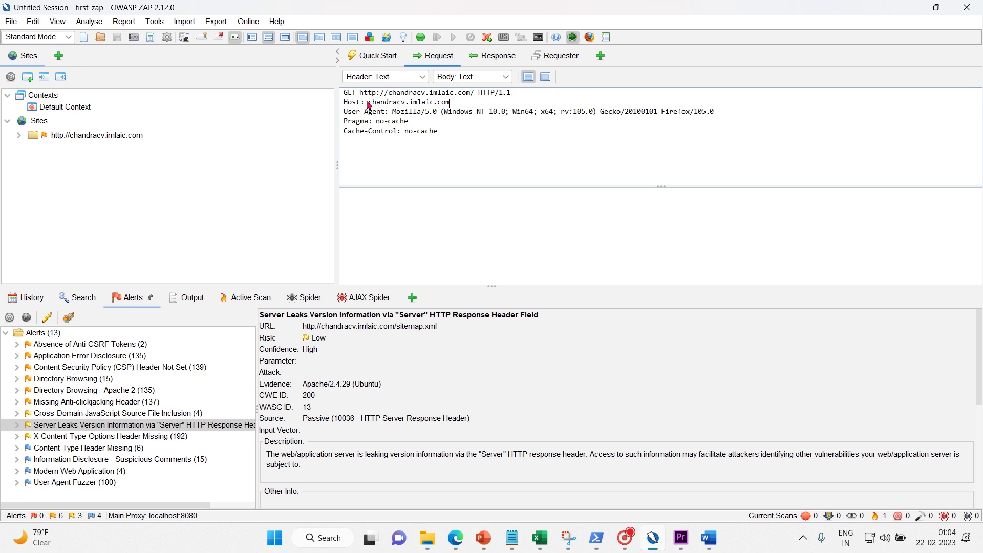
drag(368, 104, 455, 107)
click(455, 107)
drag(395, 113, 472, 112)
click(468, 113)
drag(344, 124, 408, 132)
click(408, 132)
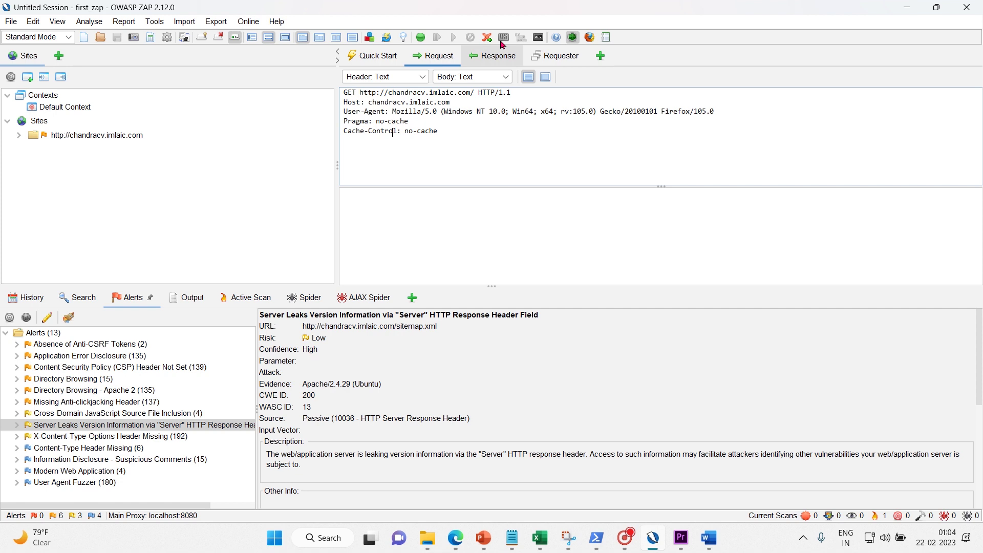
Step: Show the response and highlight its HTTP/1.1 200 OK, Date and Apache/2.4.29 (Ubuntu) Server lines
click(499, 57)
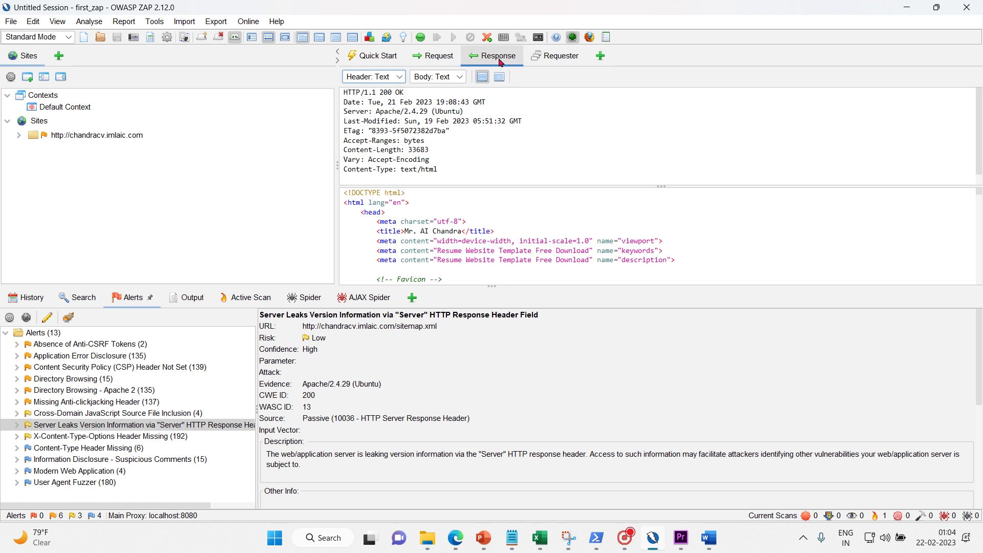
click(347, 96)
drag(347, 97, 460, 95)
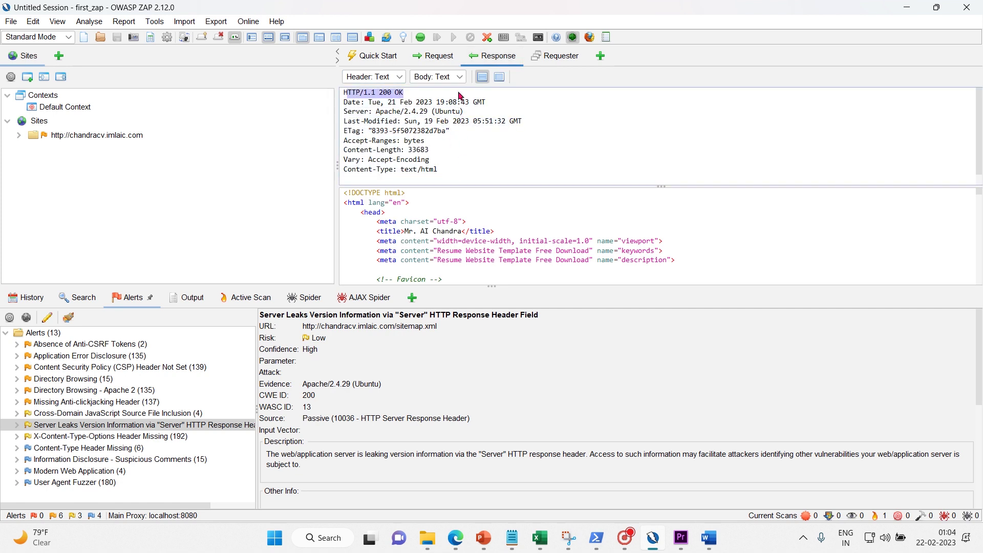
click(461, 96)
drag(347, 95, 412, 96)
click(399, 114)
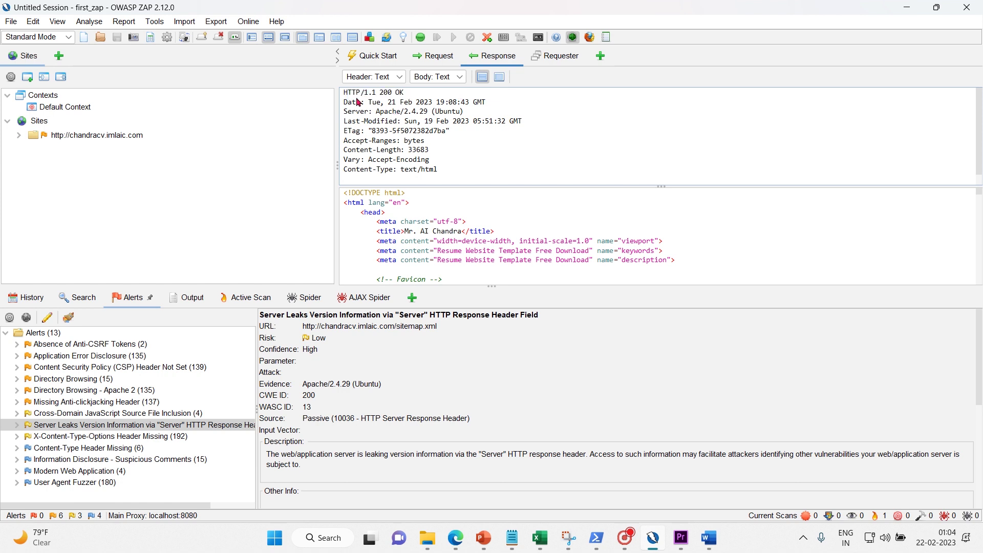
drag(344, 94, 450, 107)
click(370, 117)
drag(343, 113, 461, 113)
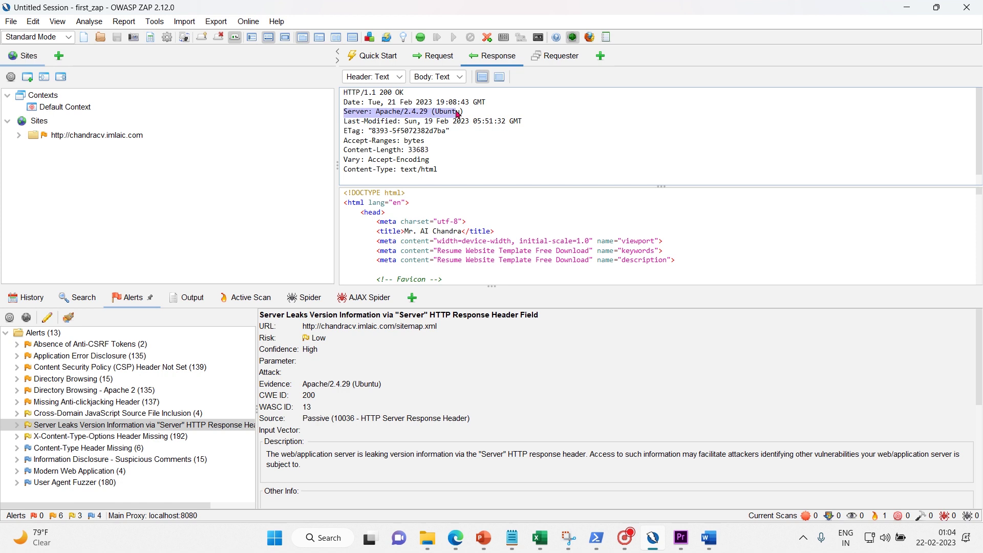
click(460, 148)
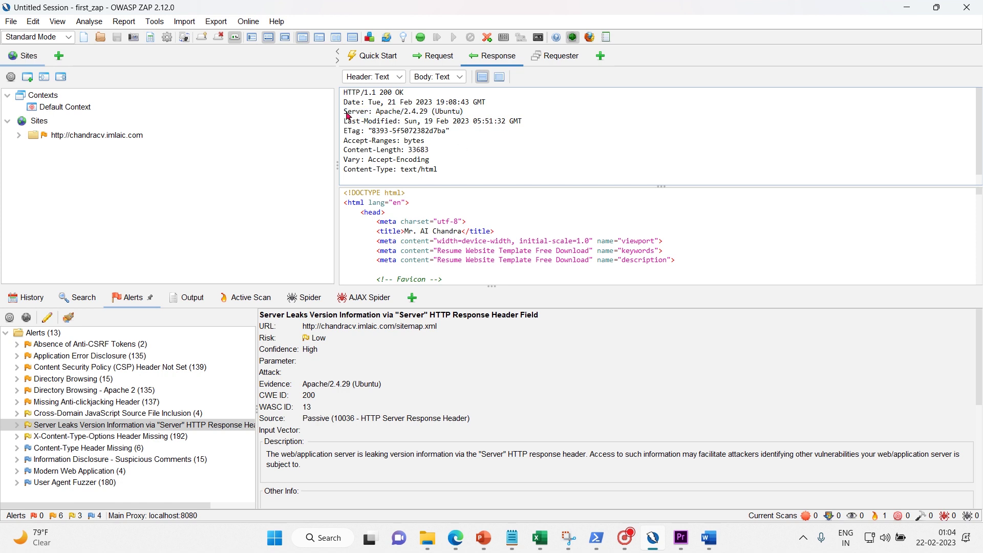
drag(346, 114, 457, 113)
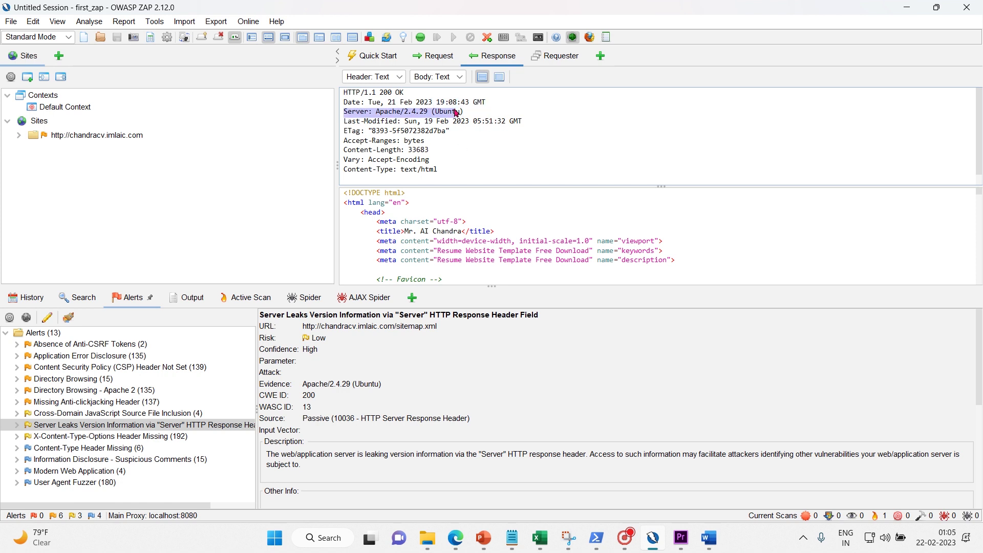
click(455, 113)
Step: Highlight the ETag, Content-Length: 33683 and Vary: Accept-Encoding response headers
drag(345, 132, 427, 134)
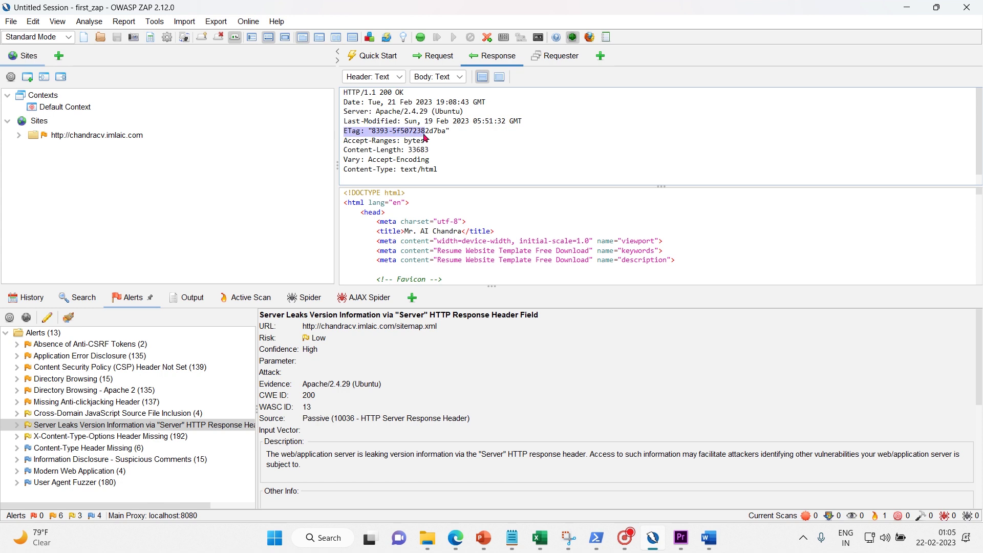
click(361, 155)
drag(349, 153, 457, 152)
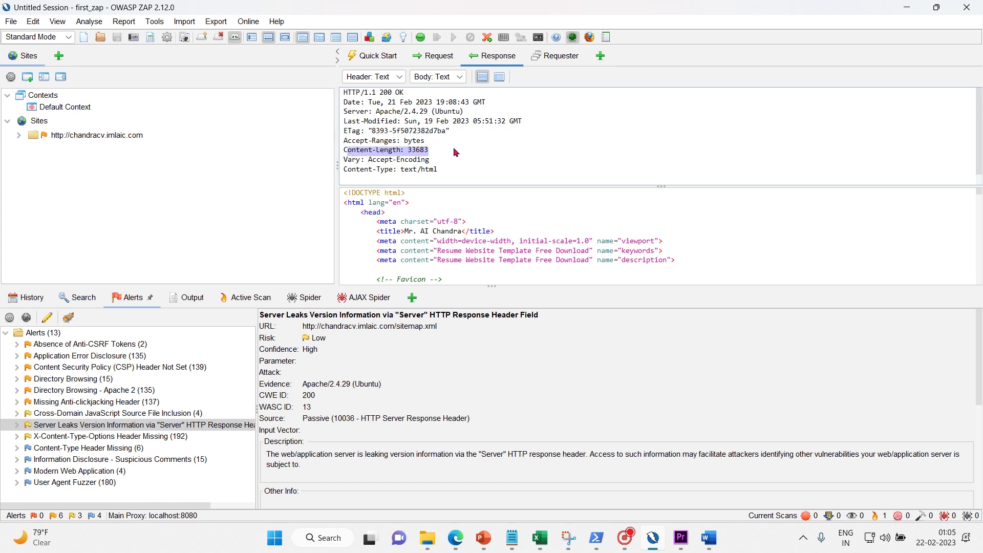
drag(354, 162, 438, 159)
click(437, 160)
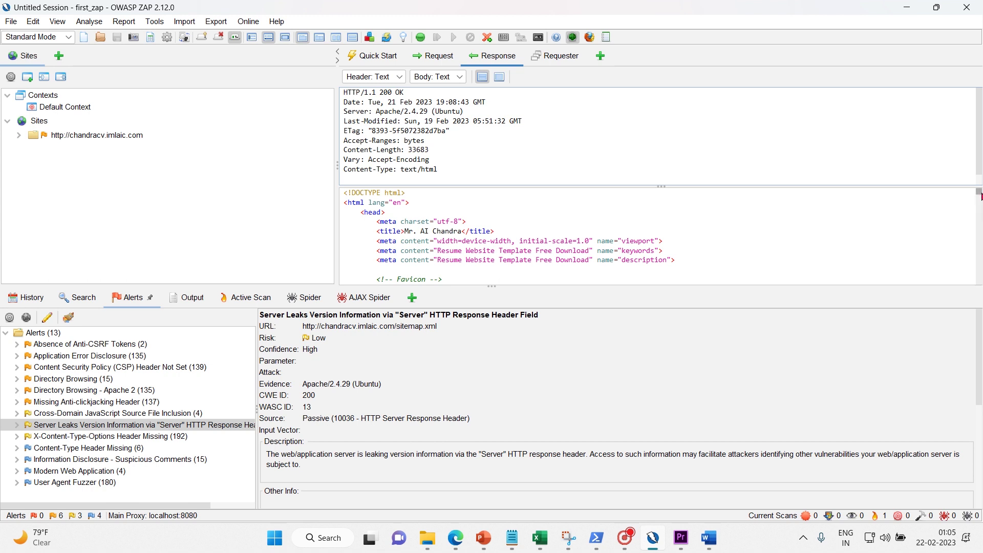
drag(979, 196, 901, 134)
Step: Show the Active Scan sent messages and step back from lib/typed to lib/waypoints
click(8, 302)
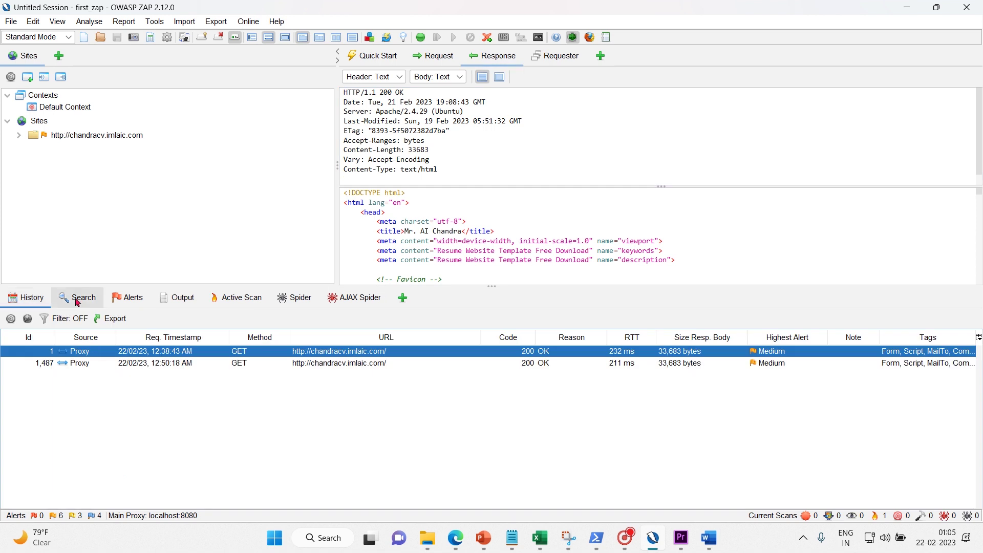
click(122, 300)
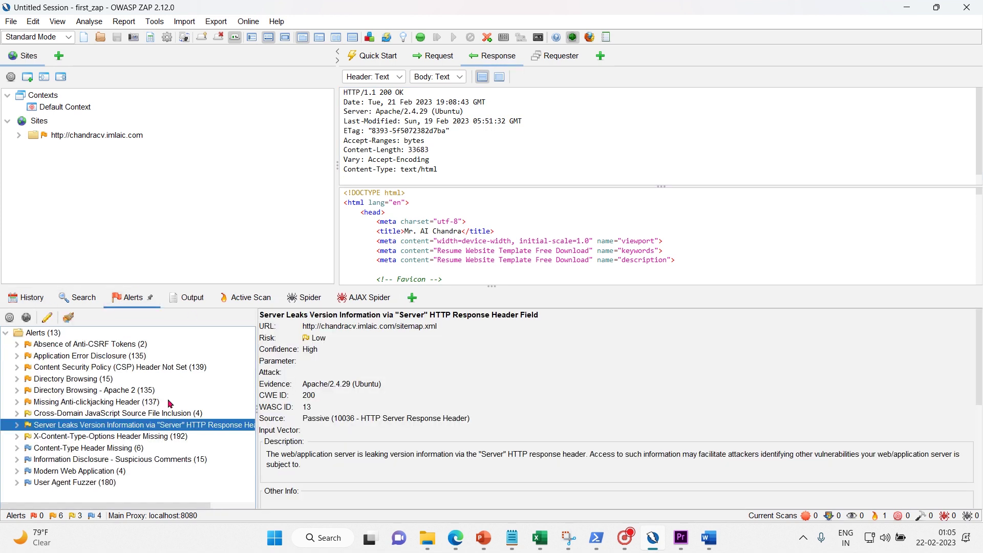
click(257, 302)
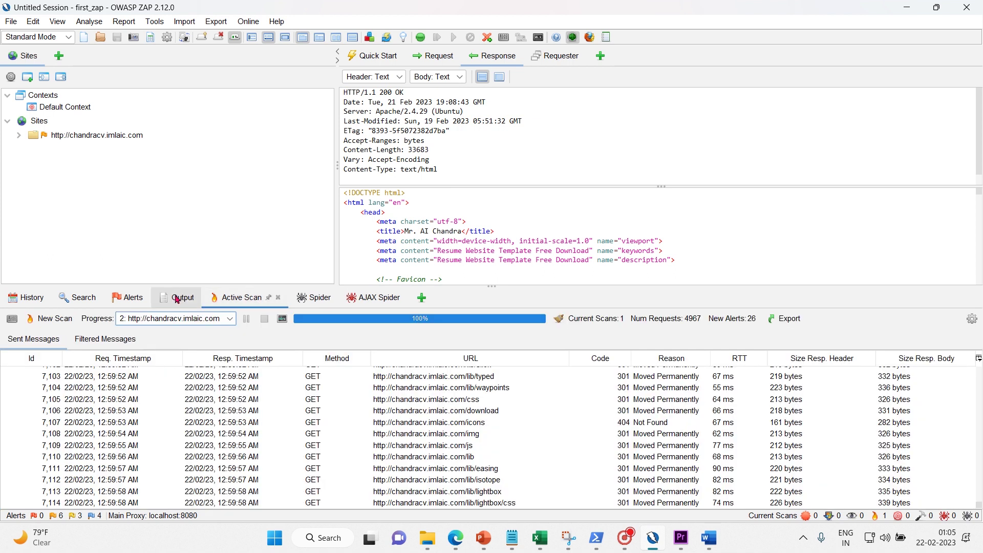
click(128, 380)
key(Up)
key(Up)
key(Up)
key(Up)
key(Up)
key(Up)
key(Up)
key(Up)
key(Up)
key(Up)
key(Up)
key(Up)
key(Up)
key(Up)
key(Up)
key(Up)
key(Up)
key(Up)
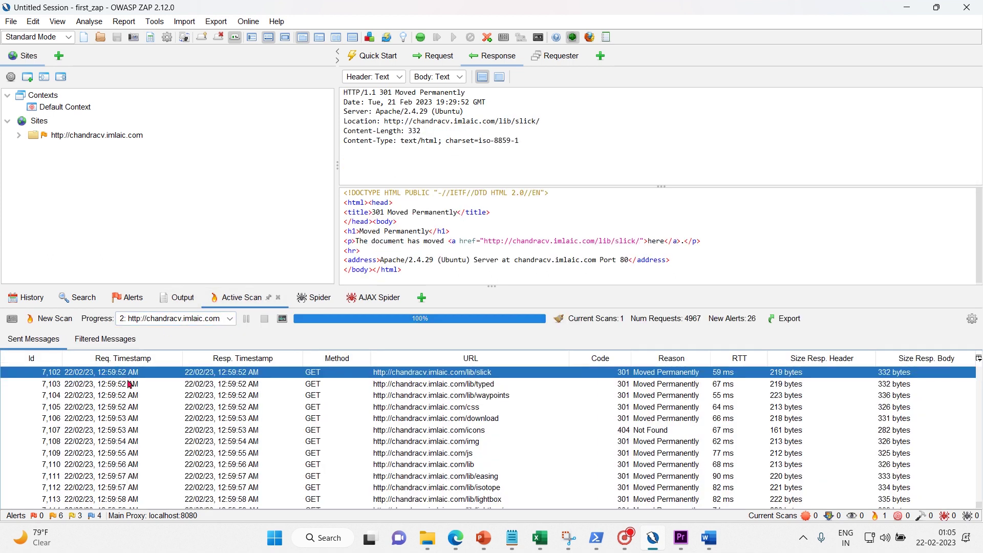
key(Up)
key(Up)
key(Up)
key(Up)
key(Up)
key(Up)
key(Up)
key(Up)
key(Up)
key(Up)
key(Up)
key(Up)
key(Up)
key(Up)
key(Up)
key(Up)
key(Up)
key(Up)
key(Up)
key(Up)
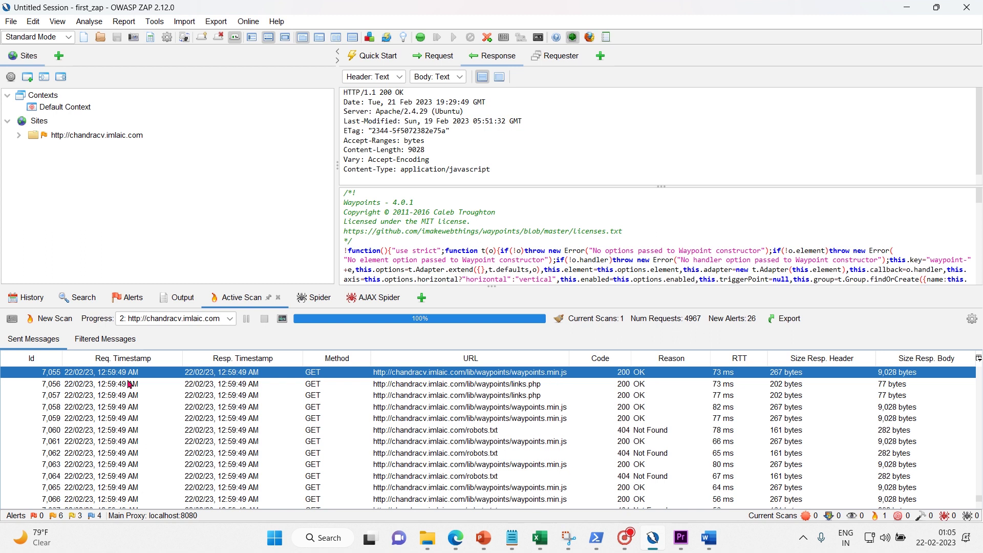
key(Up)
key(Up)
key(Up)
key(Up)
key(Up)
key(Up)
key(Up)
key(Up)
key(Up)
key(Up)
key(Up)
key(Up)
key(Up)
key(Up)
key(Up)
key(Up)
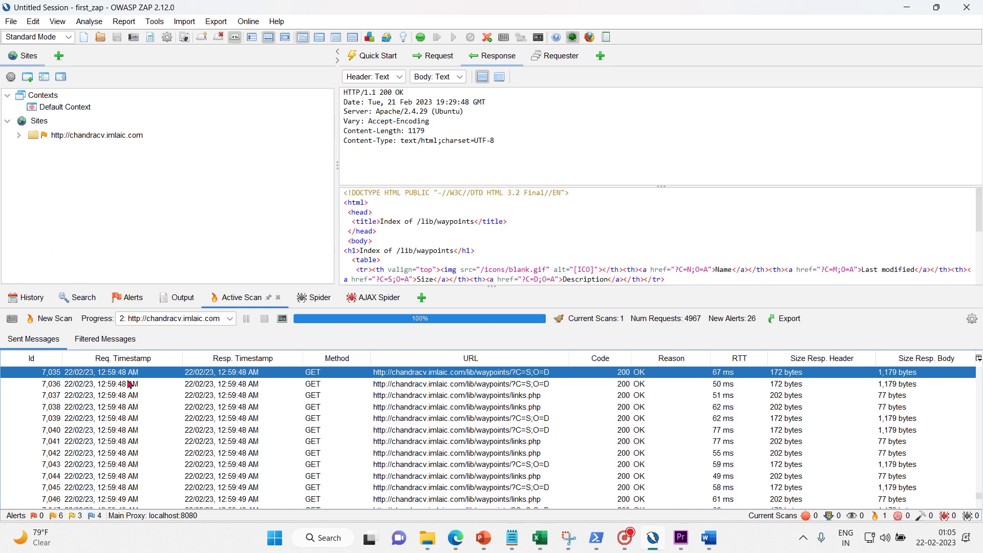
Step: View the request headers of earlier sent messages, stepping back to the slick.js requests
click(435, 60)
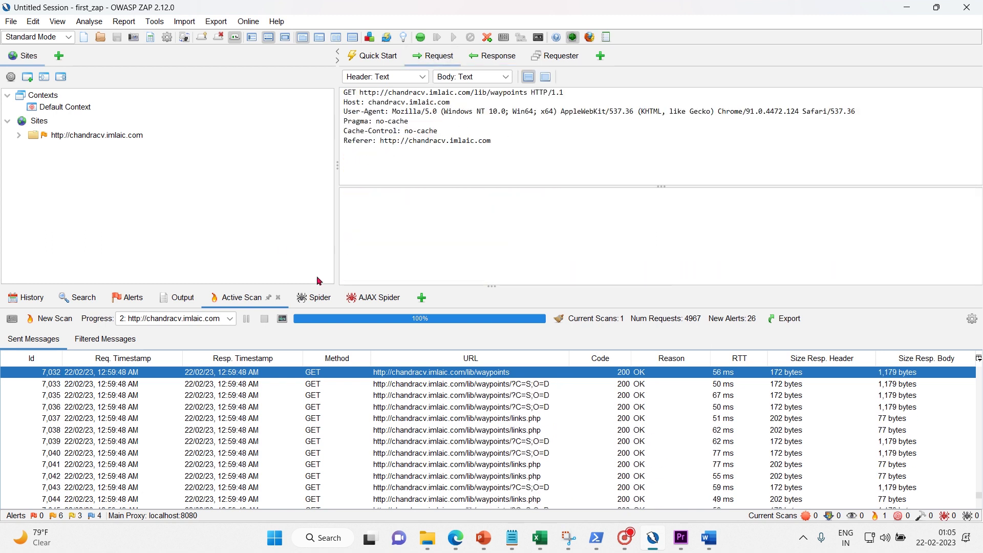
click(196, 395)
key(Up)
key(Up)
key(Up)
key(Up)
key(Up)
key(Up)
key(Up)
key(Up)
key(Up)
key(Up)
key(Up)
key(Up)
key(Up)
key(Up)
key(Up)
key(Up)
key(Up)
key(Up)
key(Up)
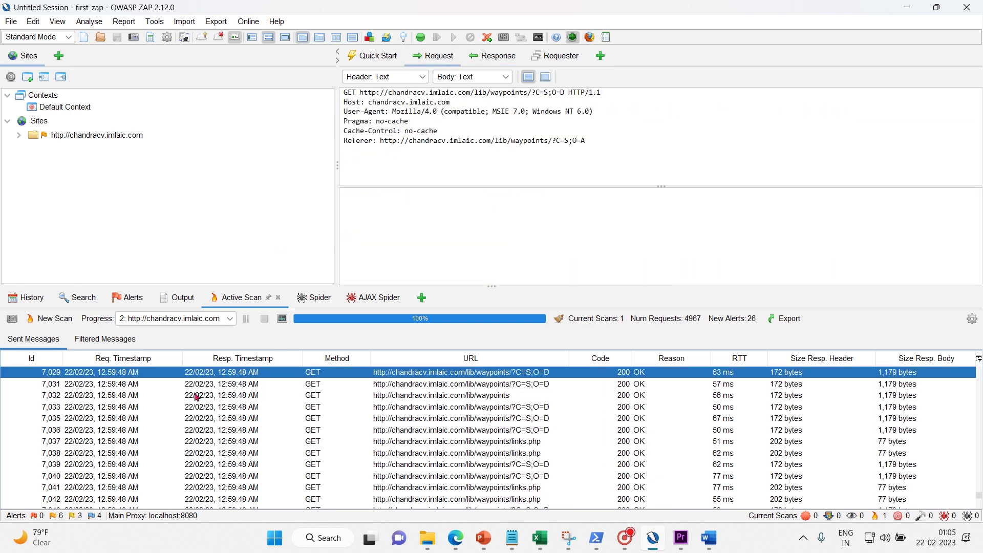
key(Up)
key(Up)
key(Up)
key(Up)
key(Up)
key(Up)
key(Up)
key(Up)
key(Up)
key(Up)
key(Up)
key(Up)
key(Up)
key(Up)
key(Up)
key(Up)
key(Up)
key(Up)
key(Up)
key(Up)
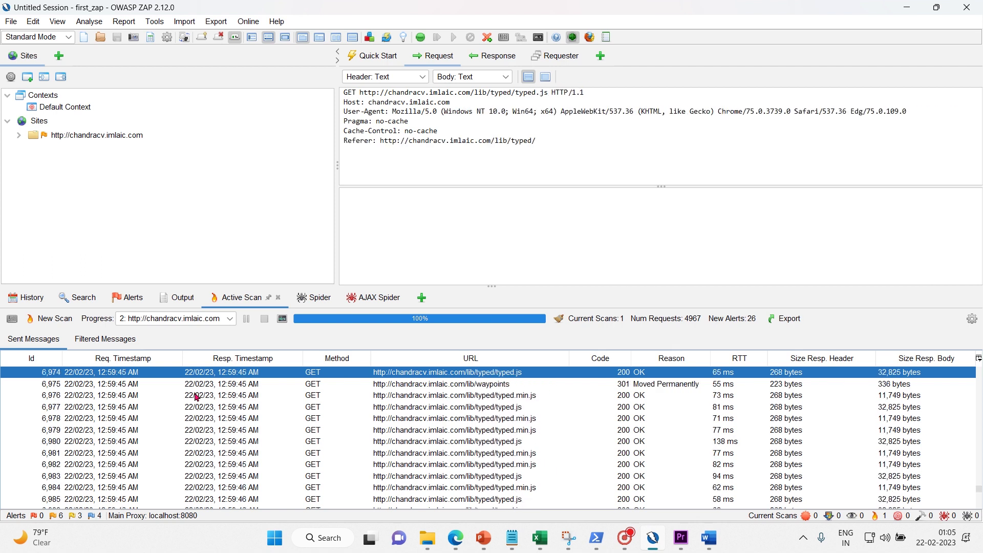
key(Up)
key(Up)
key(Up)
key(Up)
key(Up)
key(Up)
key(Up)
key(Up)
key(Up)
key(Up)
key(Up)
key(Up)
key(Up)
key(Up)
key(Up)
key(Up)
key(Up)
key(Up)
key(Up)
key(Up)
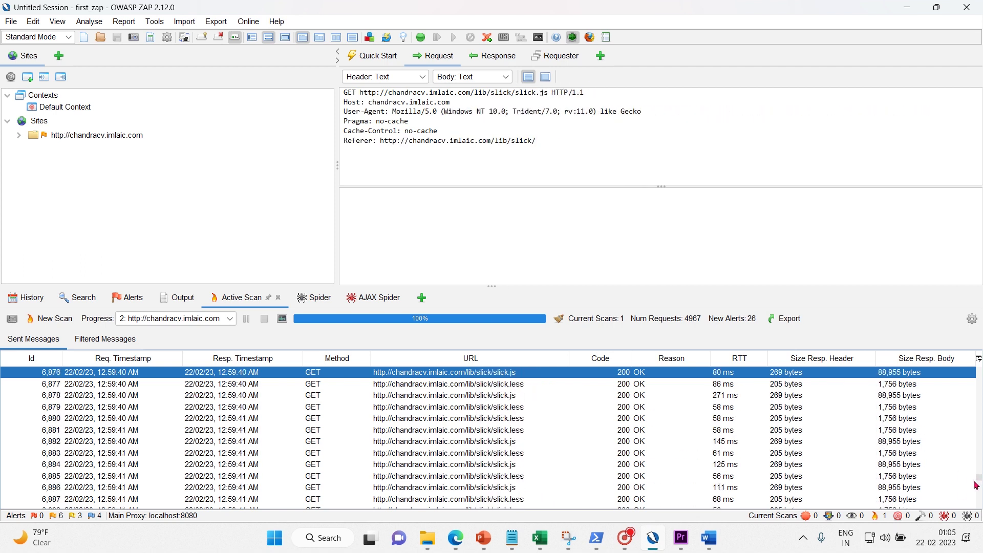
drag(978, 481, 979, 369)
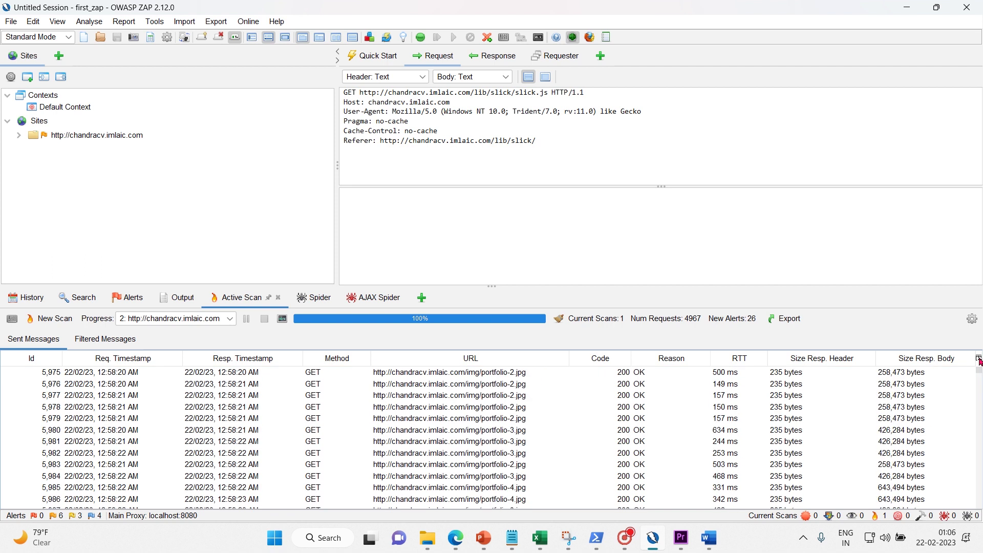
Step: Select the portfolio-2.jpg message, mark its image name, and view its 200 OK image/jpeg response
click(91, 372)
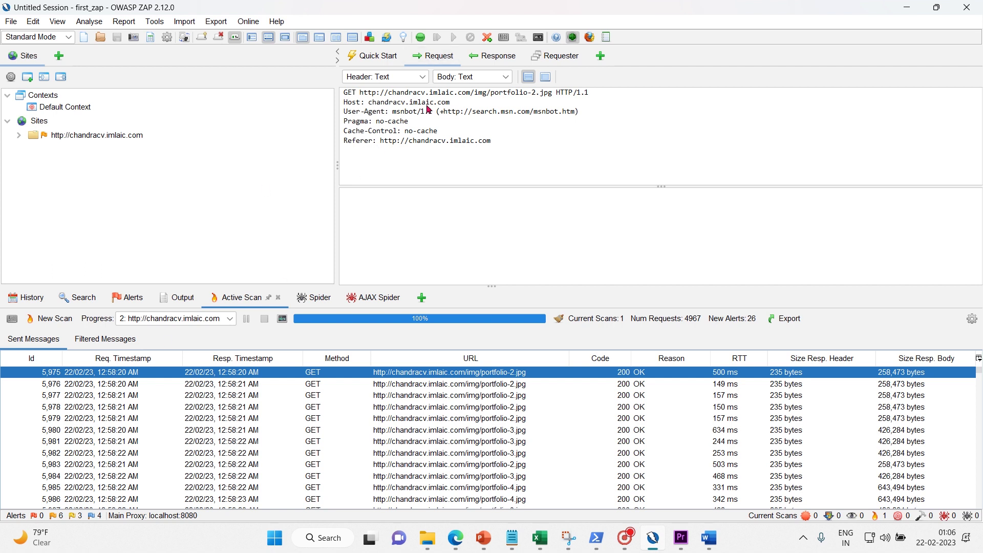
click(495, 97)
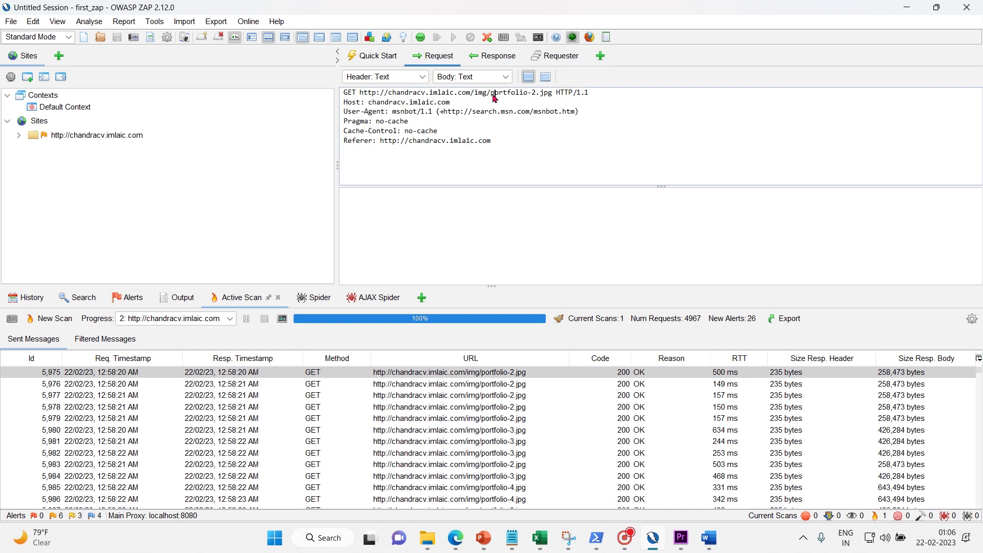
drag(494, 97, 536, 98)
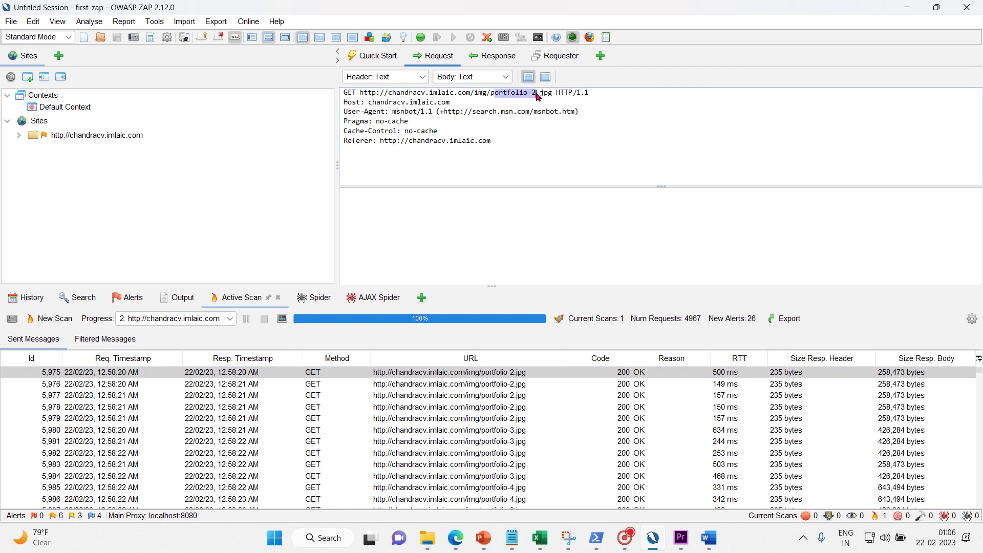
click(495, 59)
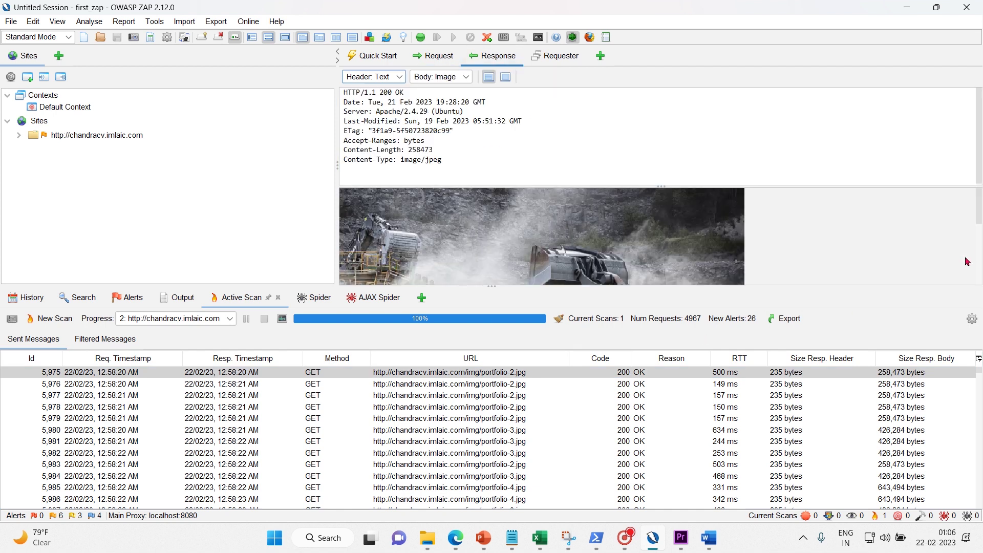
drag(978, 205, 960, 190)
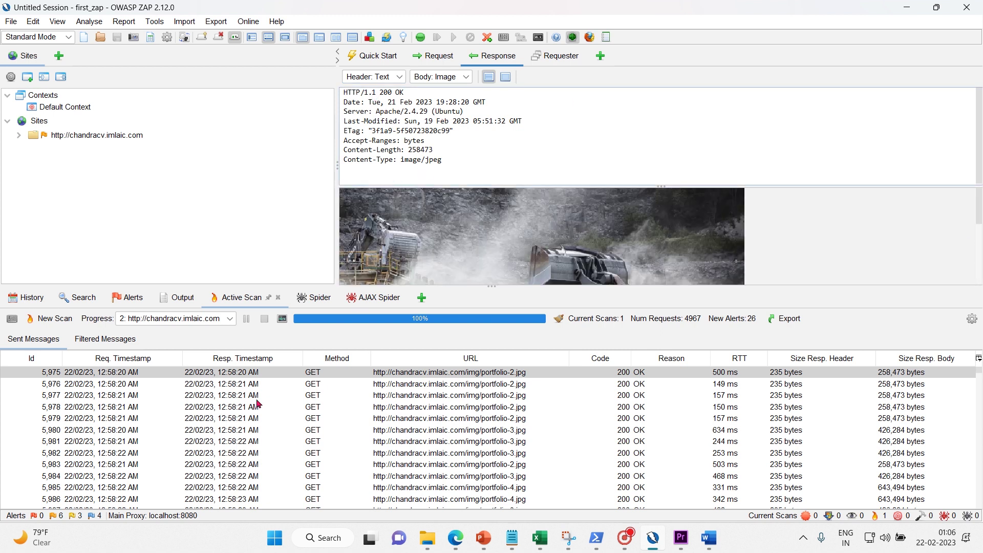
click(143, 372)
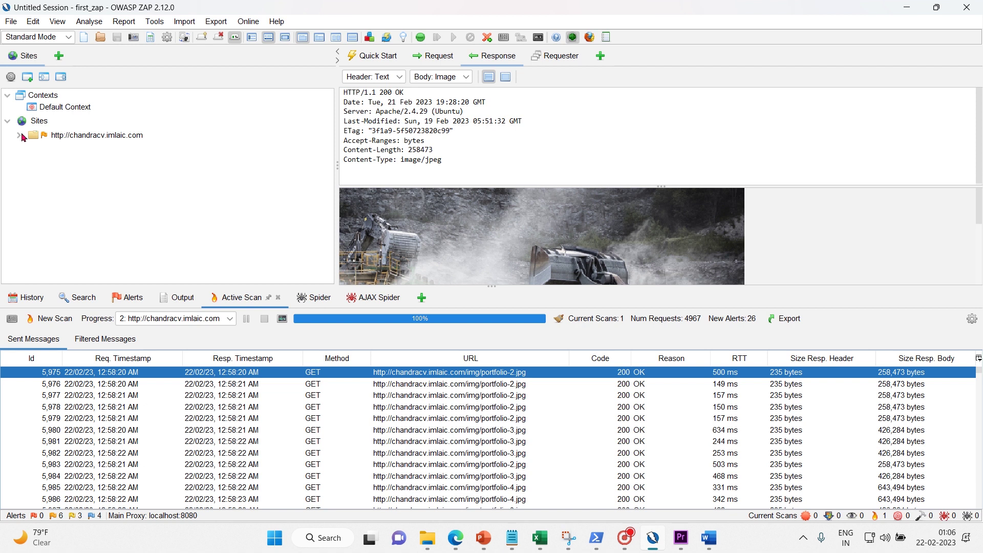
click(20, 136)
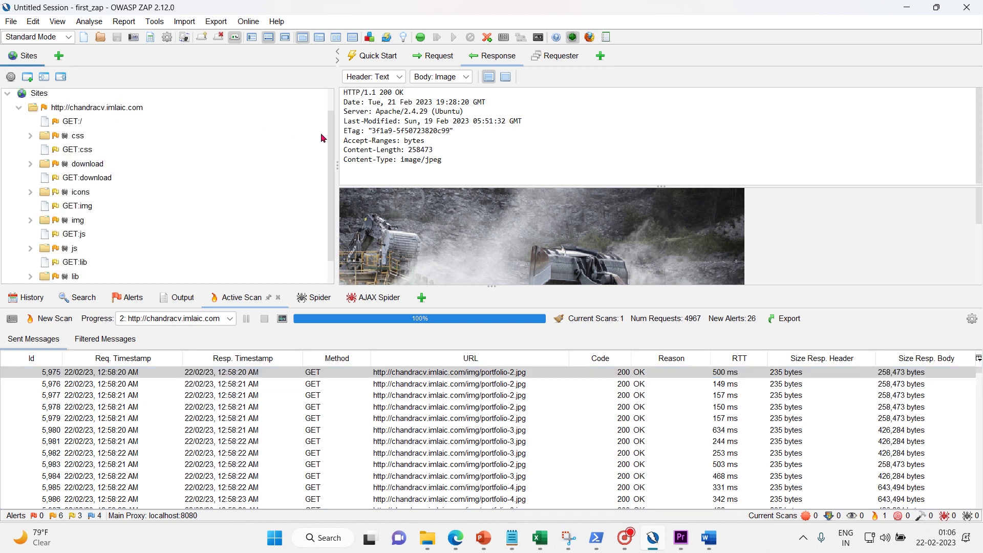
mouse_move(332, 136)
mouse_down()
mouse_move(333, 171)
mouse_move(328, 121)
mouse_up()
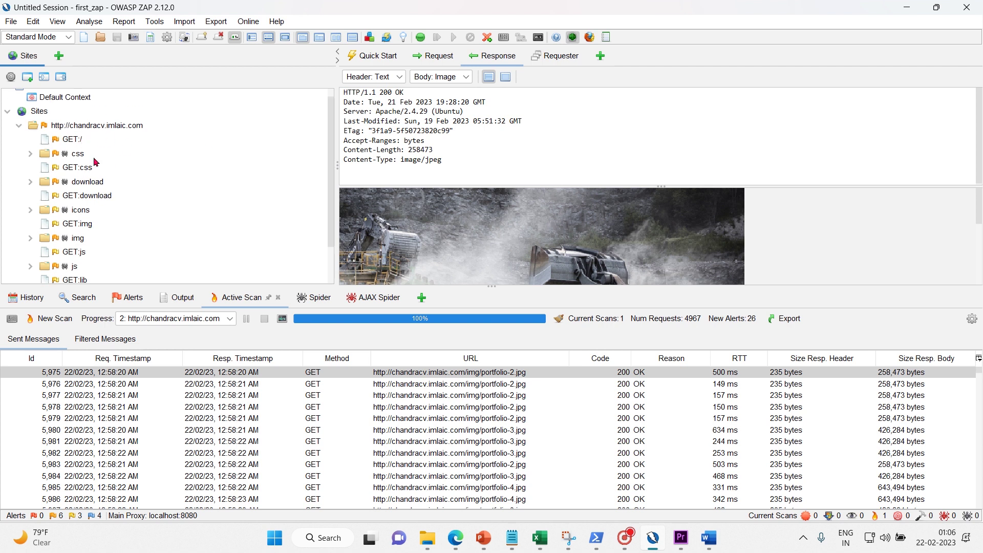
drag(331, 149, 335, 217)
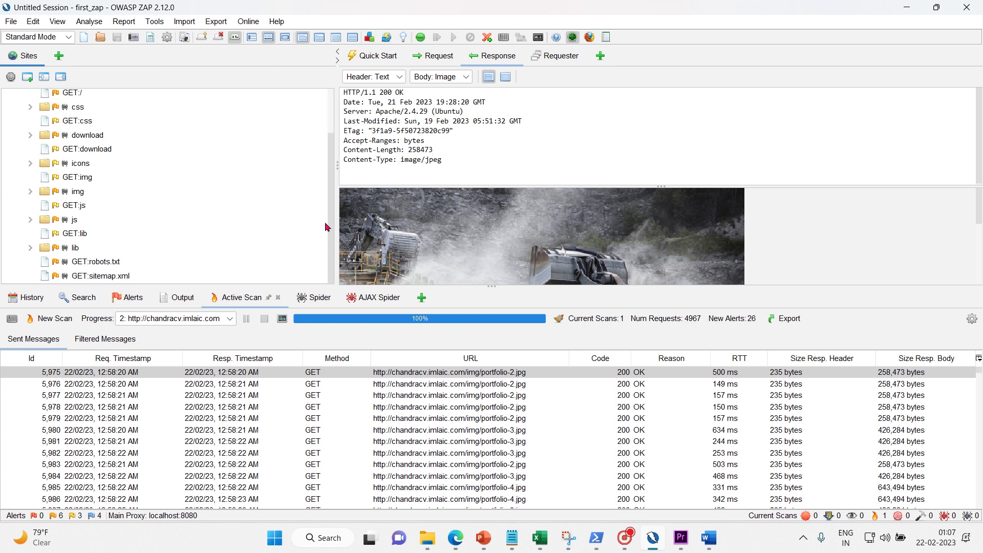
drag(325, 226, 324, 151)
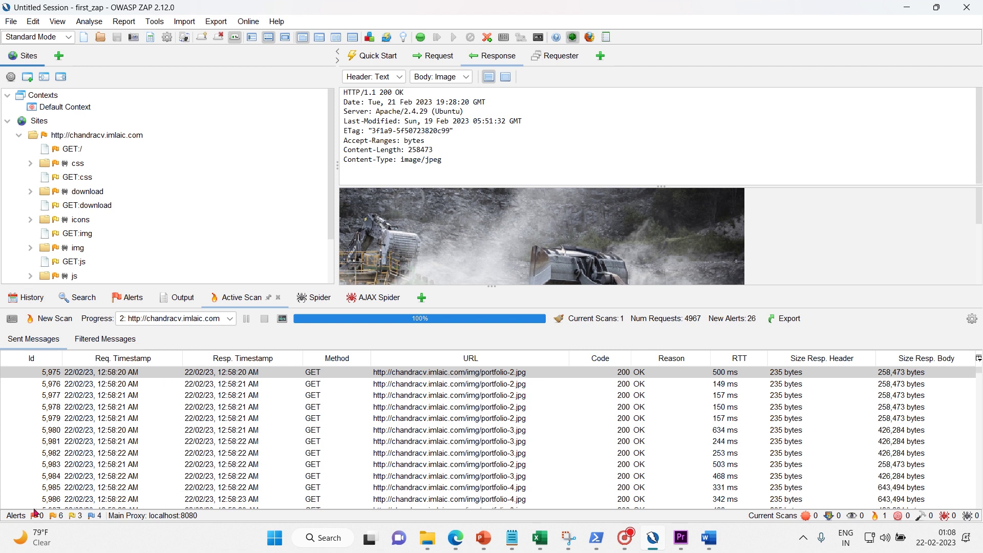
click(128, 300)
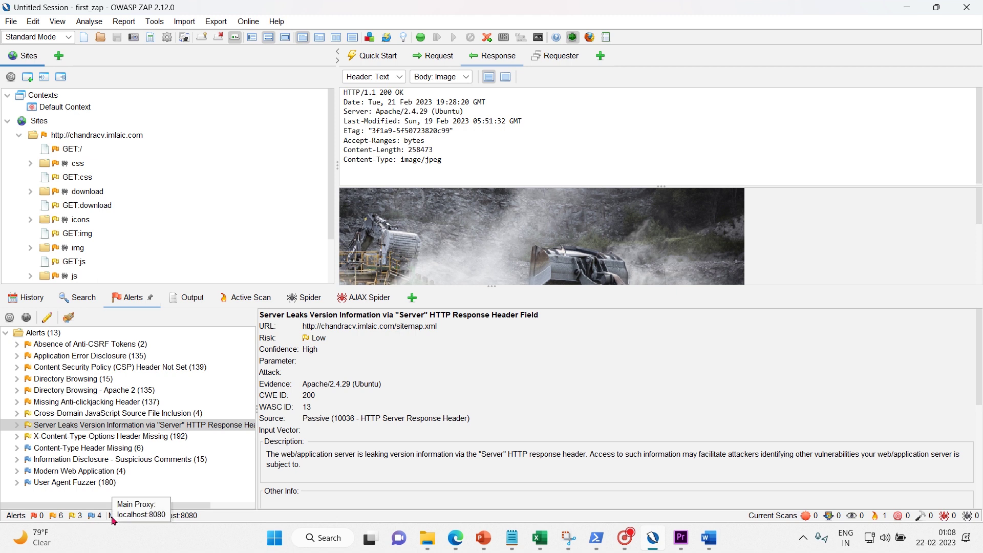
click(5, 333)
click(5, 333)
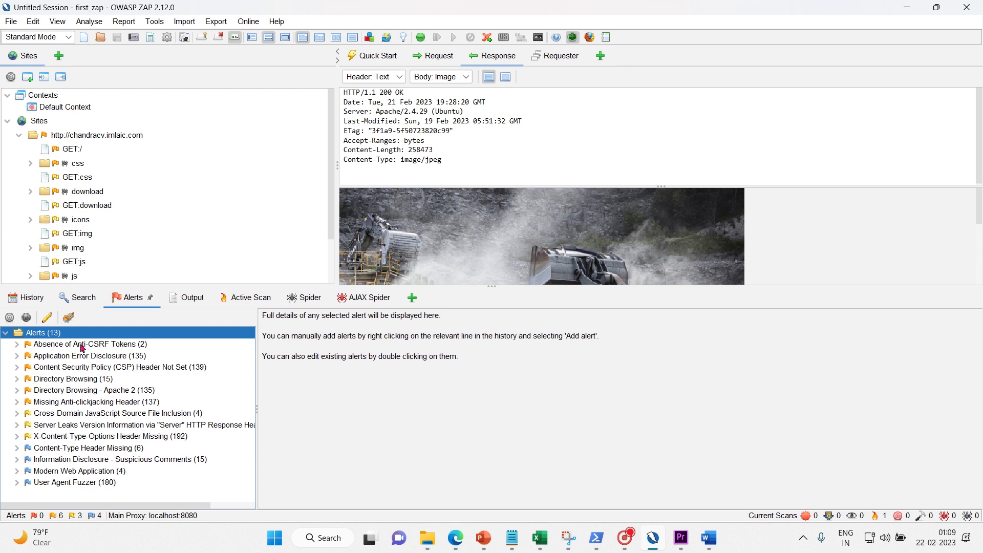
click(83, 348)
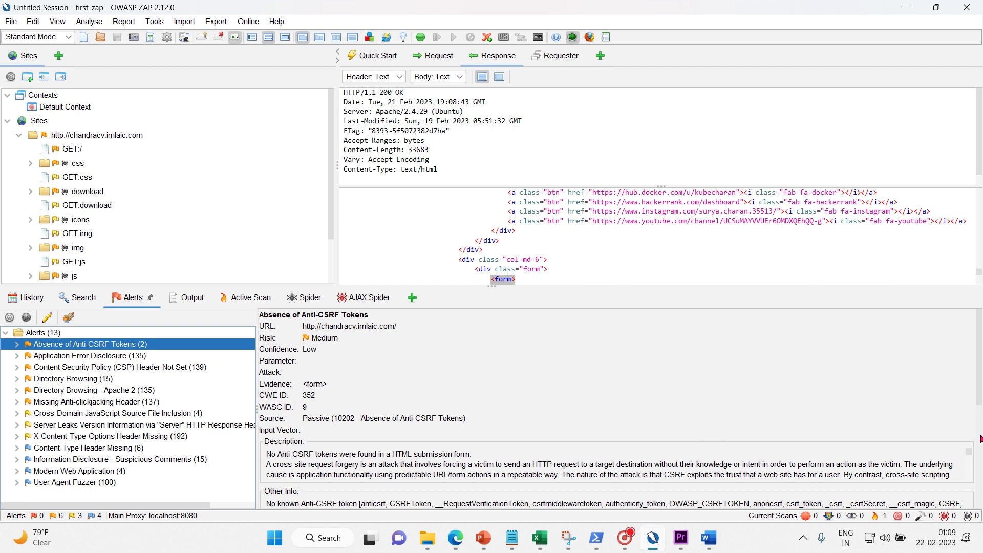
drag(979, 391, 980, 445)
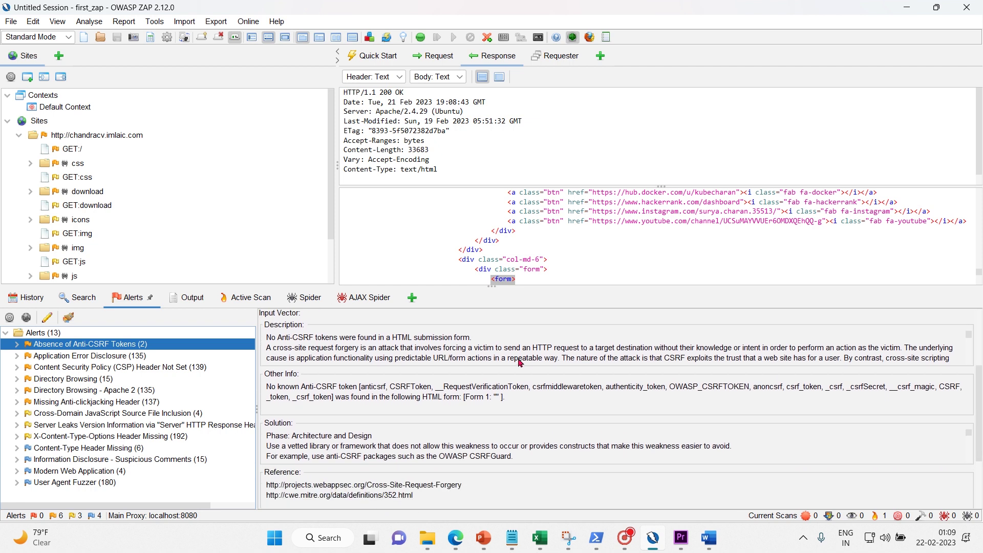
drag(266, 338, 297, 342)
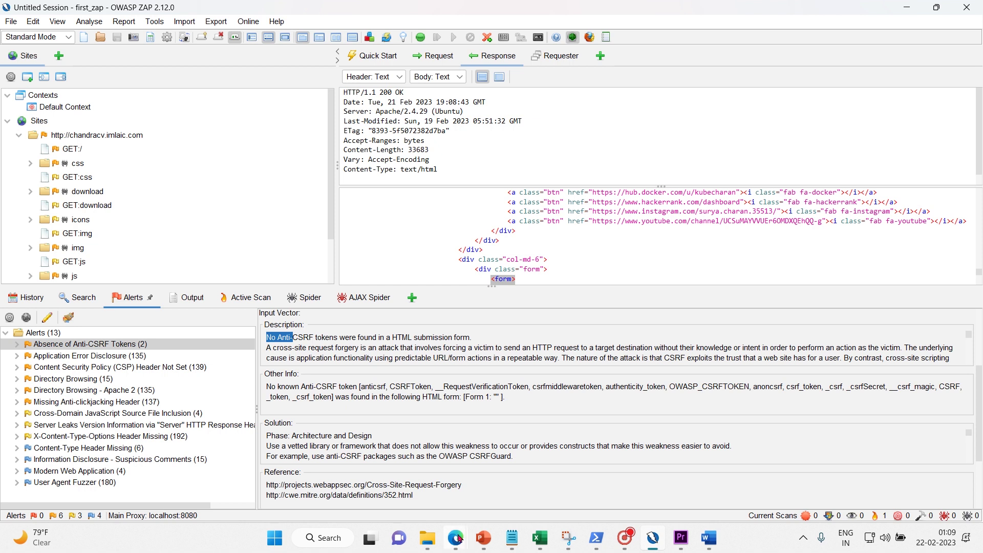
mouse_move(459, 536)
click(404, 482)
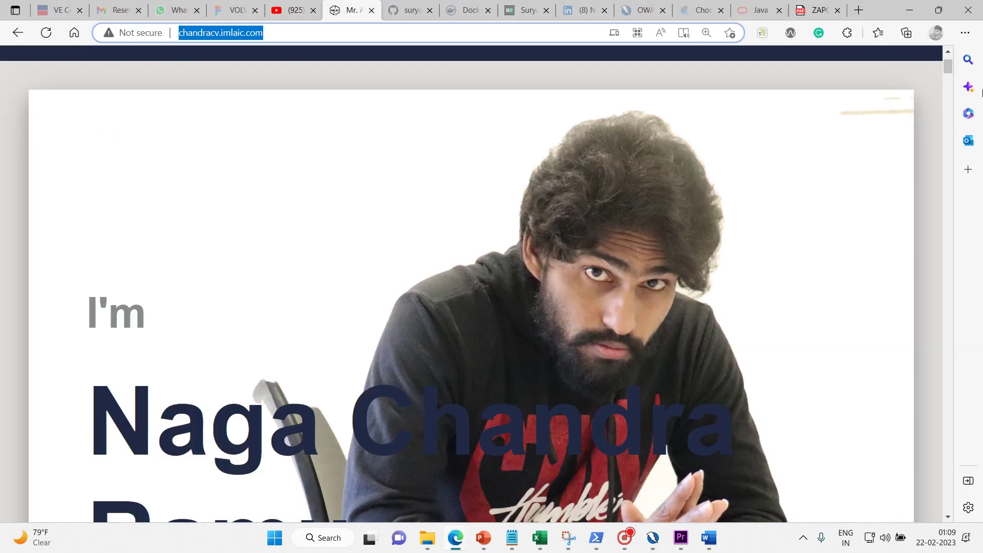
drag(947, 67, 918, 487)
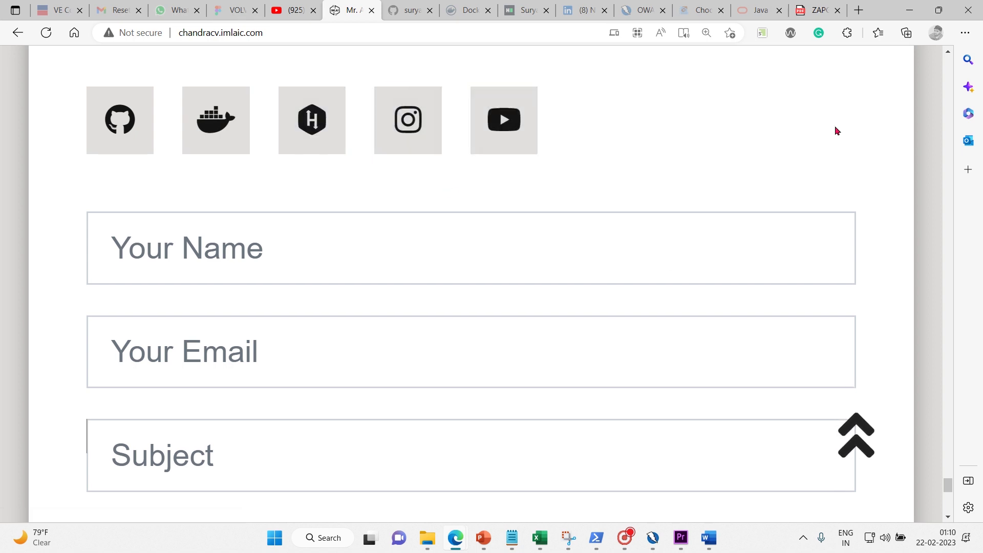
click(910, 9)
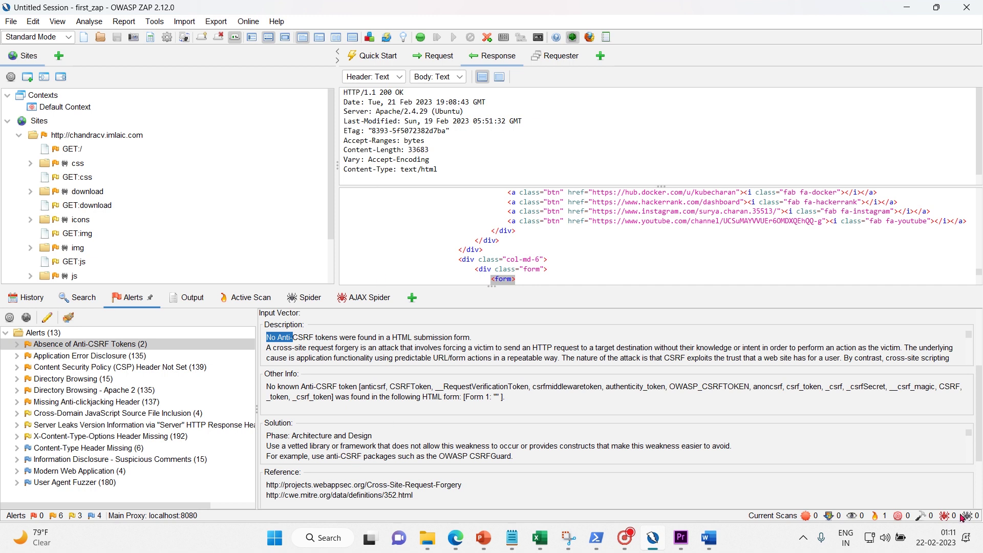
Step: Scroll the Anti-CSRF alert details down to the Reference and Alert Tags sections
drag(980, 417, 981, 462)
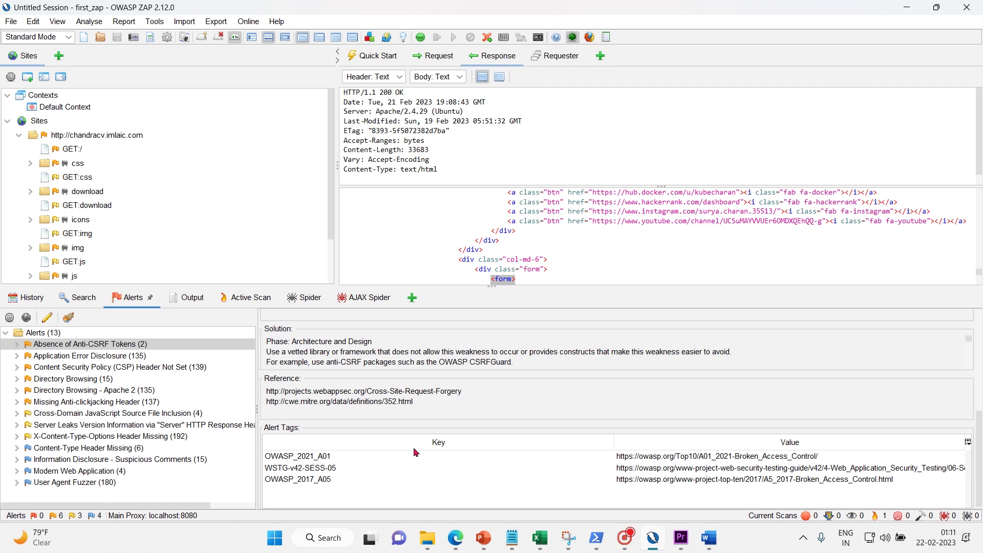
Step: Select Application Error Disclosure for /css/ and highlight its suggested Solution text
click(93, 357)
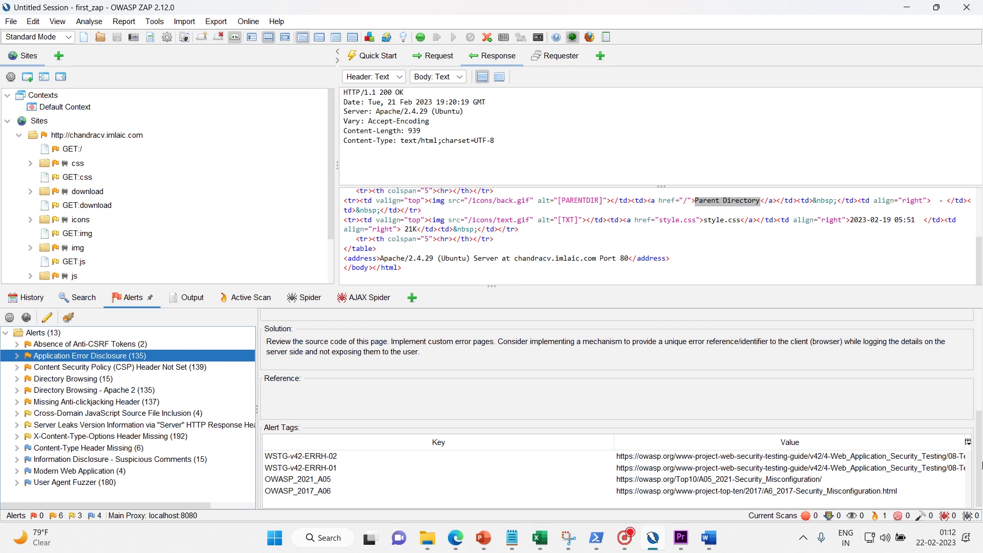
drag(978, 468, 976, 340)
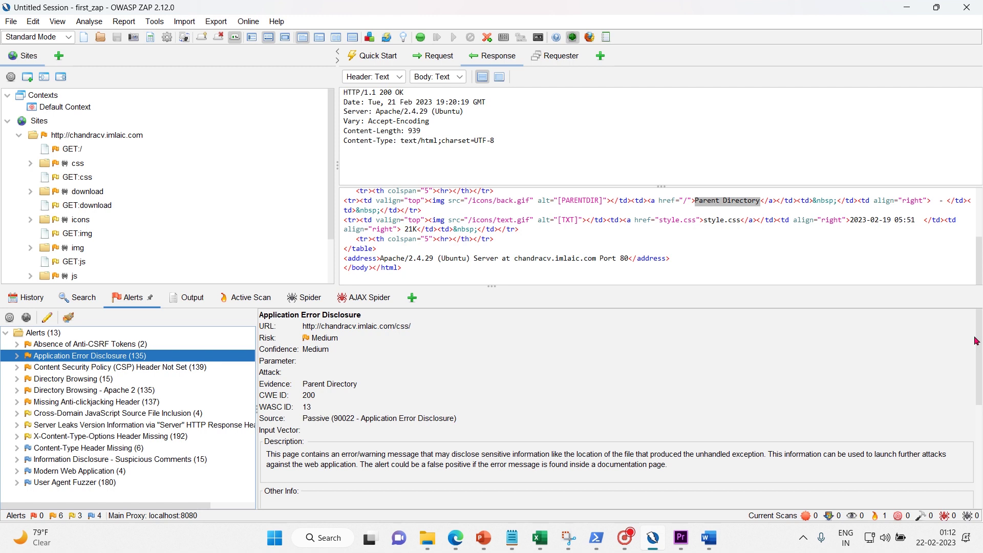
drag(976, 341, 972, 455)
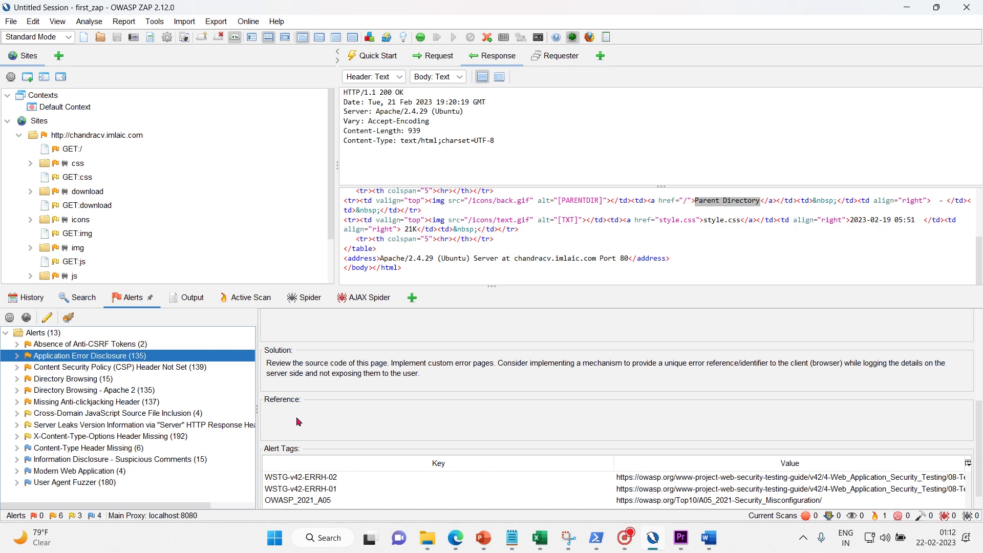
drag(269, 366, 748, 373)
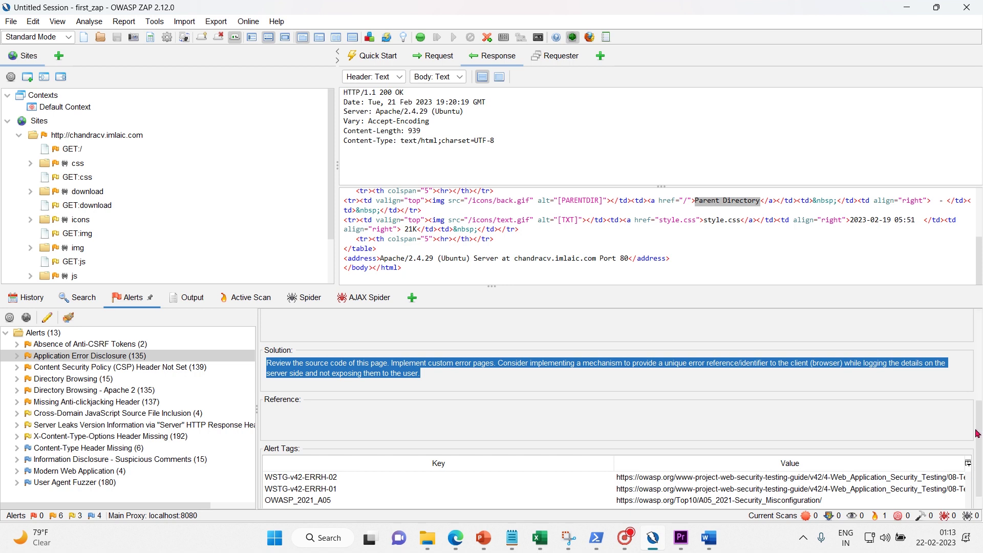
scroll(978, 409, up, 5)
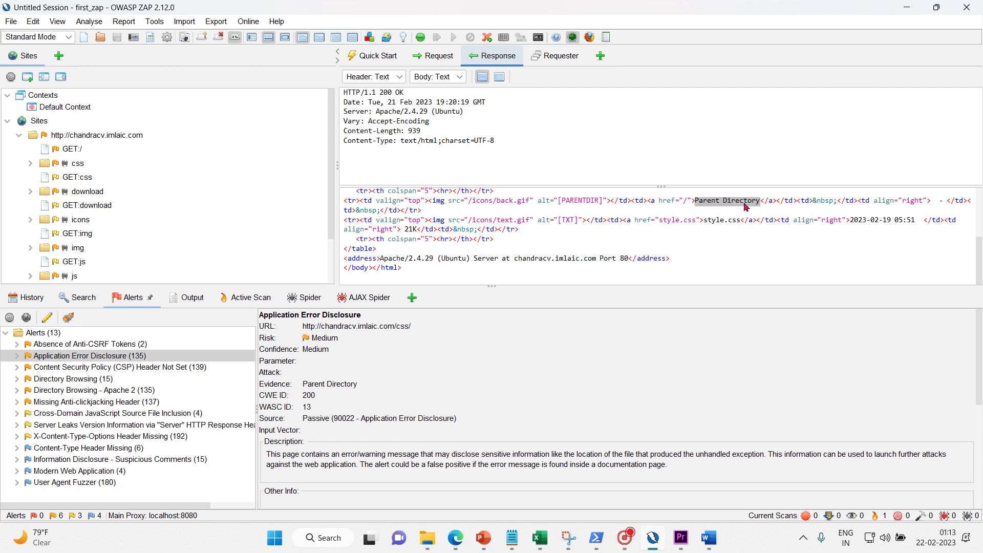
Step: Review the CSP Header Not Set, Directory Browsing and Directory Browsing - Apache 2 alerts
click(73, 368)
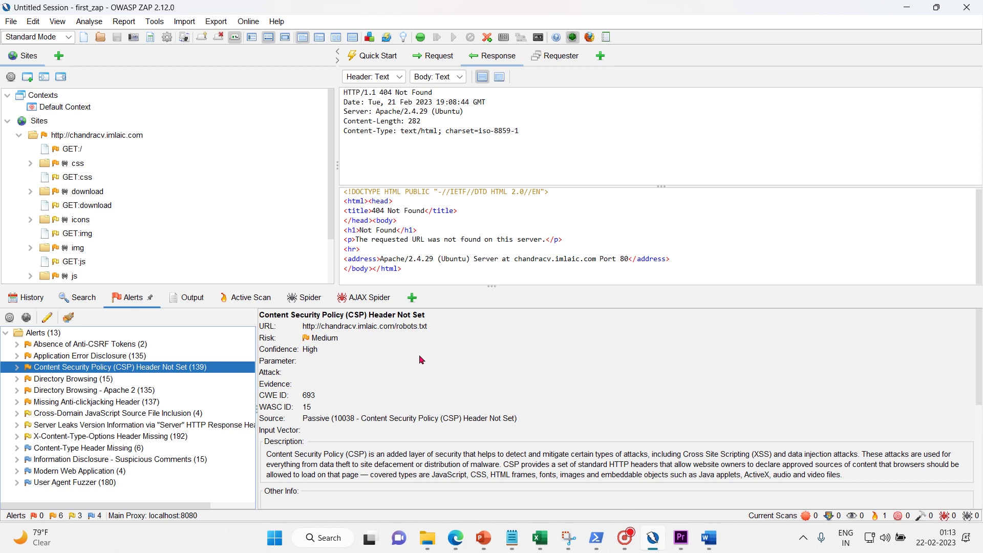
click(490, 60)
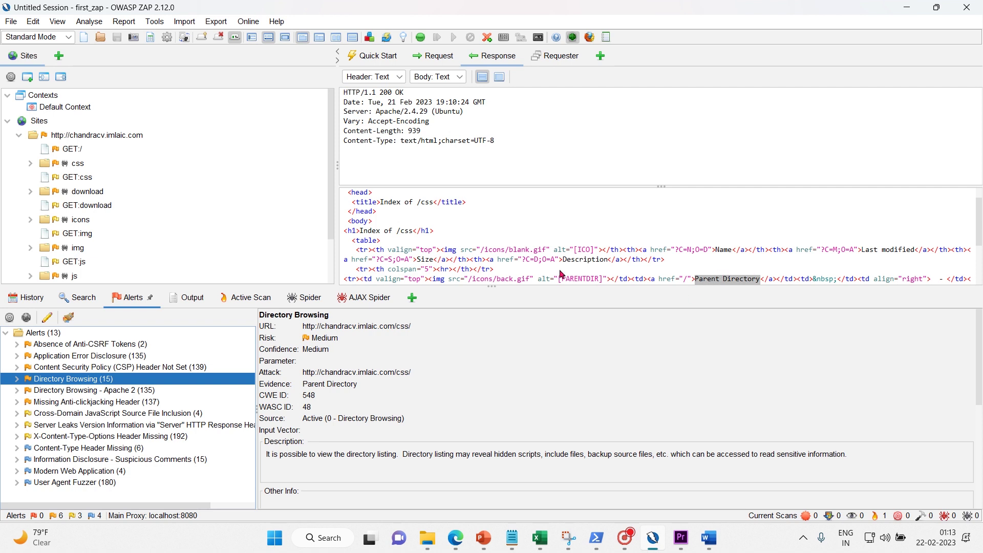
click(106, 392)
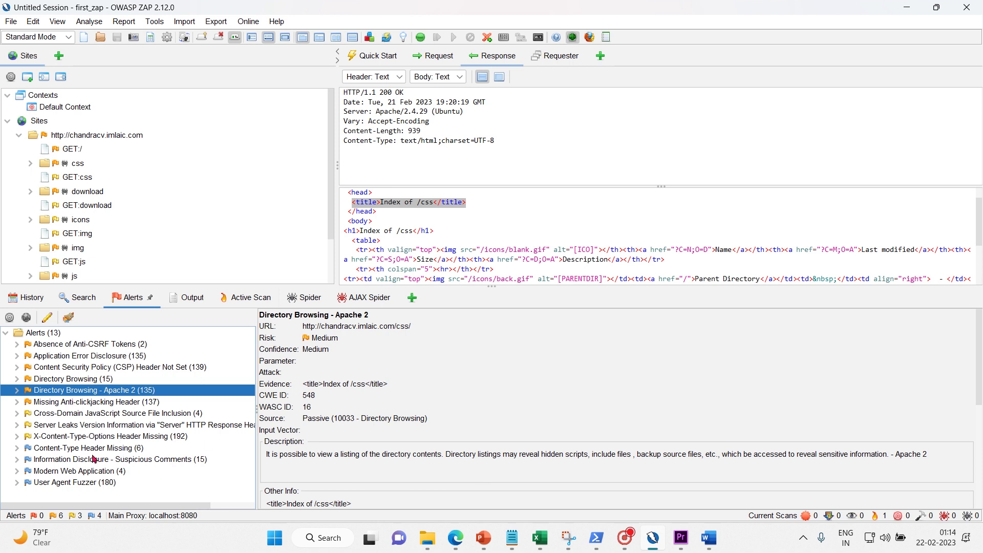
Step: Show Content-Type Header Missing and scroll its details to the Solution and Alert Tags
click(87, 449)
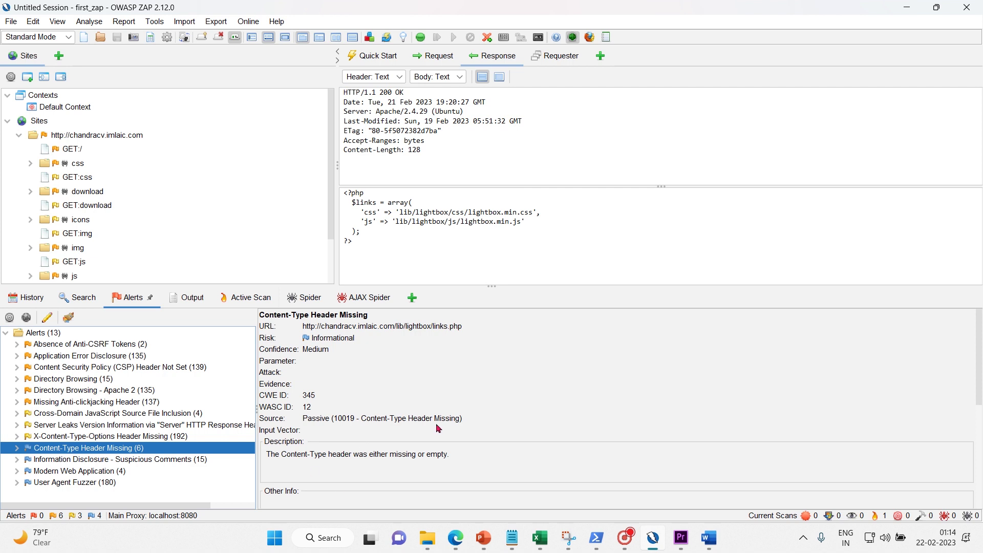
click(649, 394)
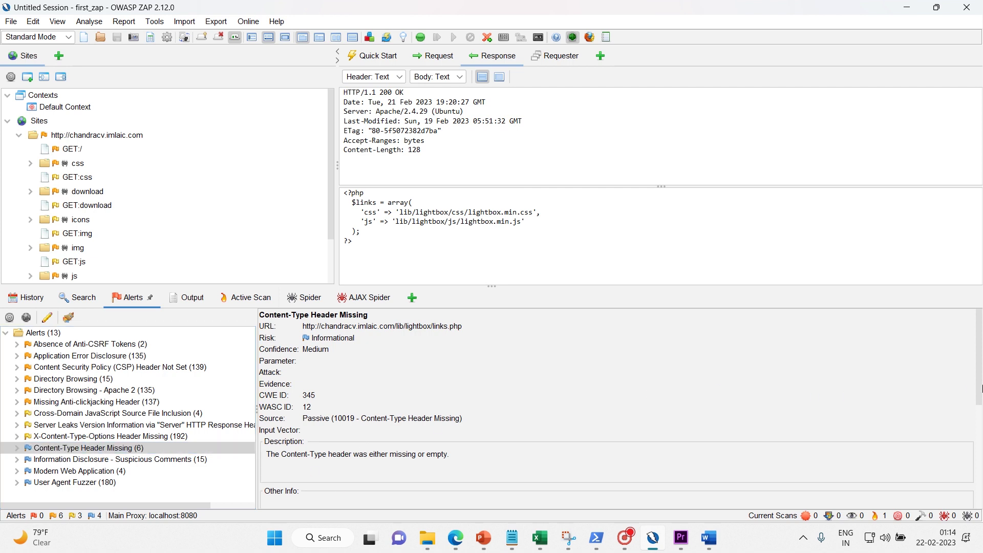
drag(978, 353, 981, 491)
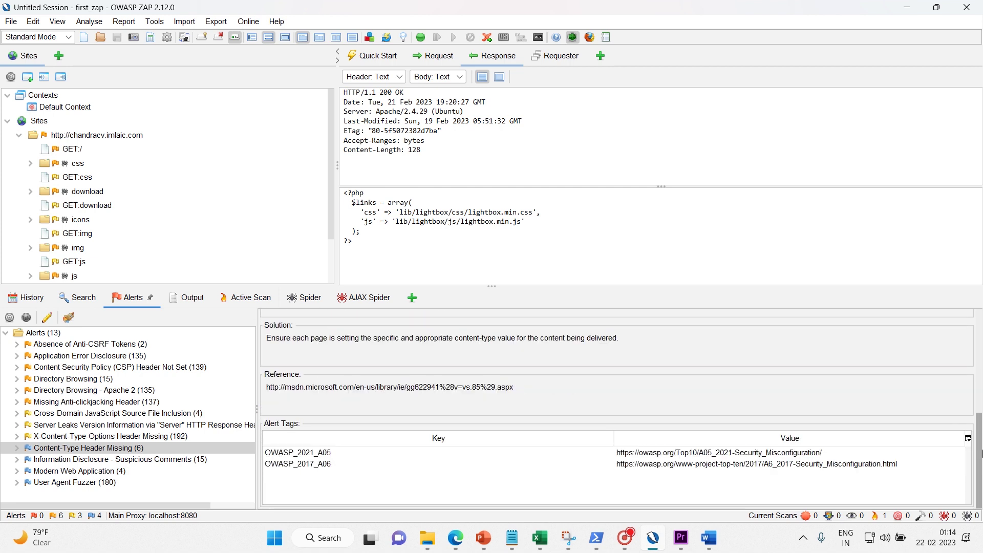
drag(980, 453, 965, 412)
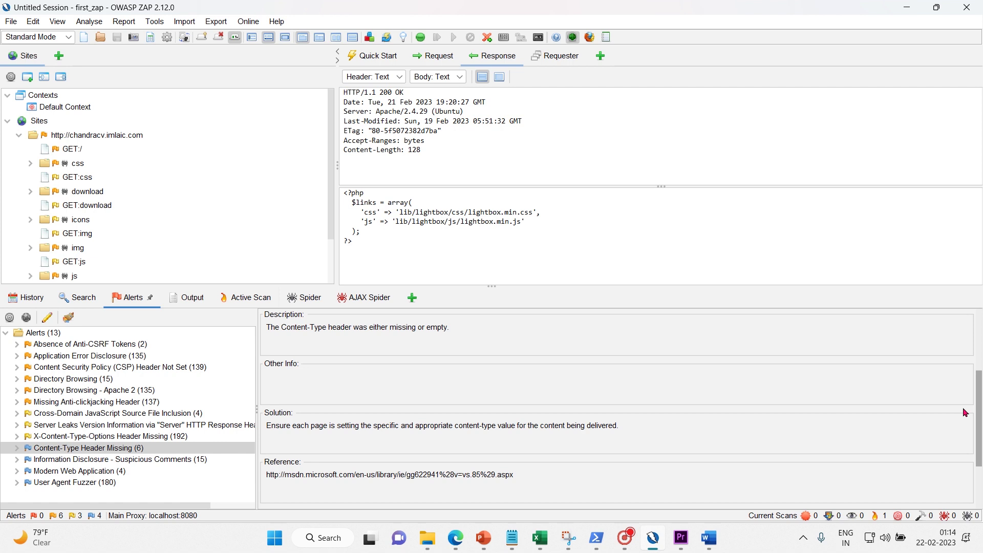
drag(964, 413, 965, 459)
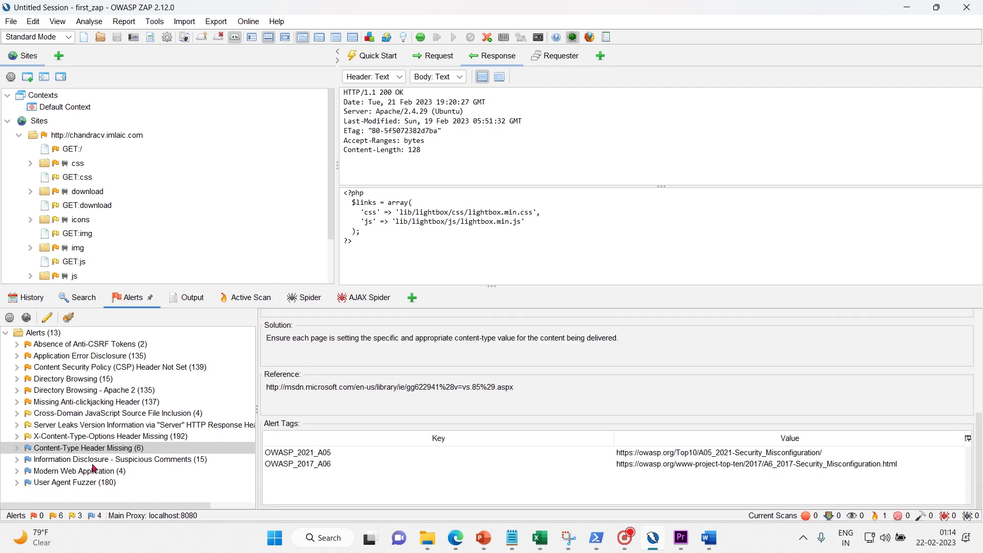
click(85, 425)
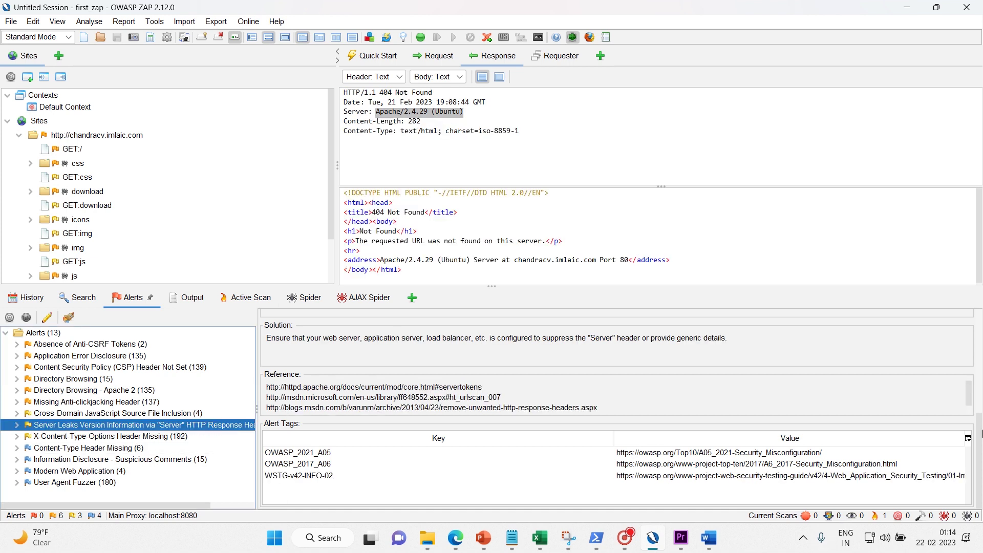
drag(979, 499, 978, 402)
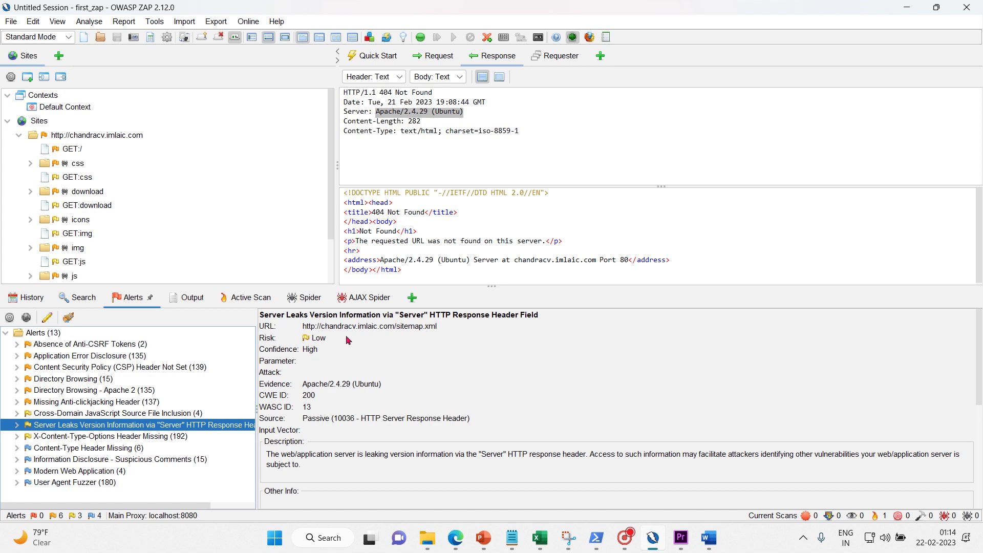
click(351, 365)
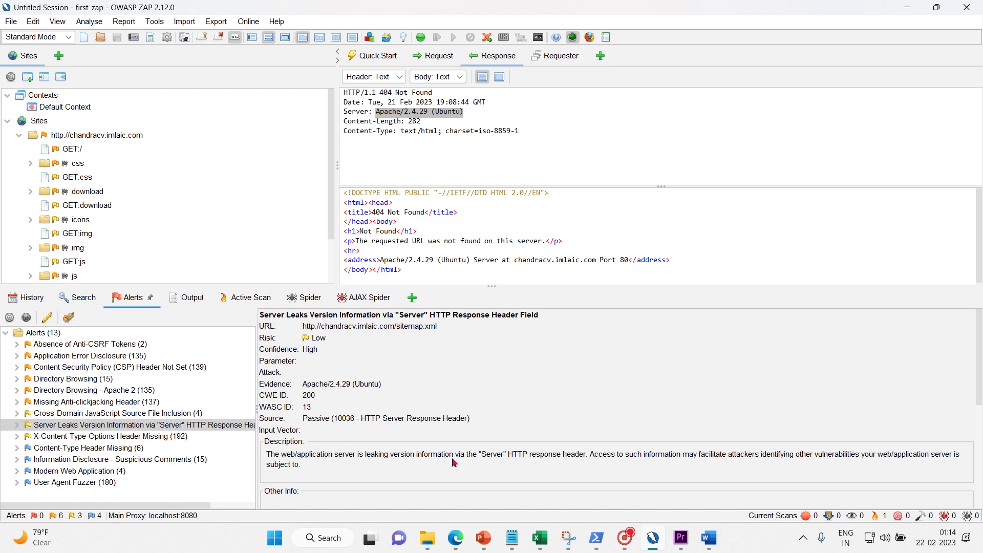
drag(481, 455, 563, 457)
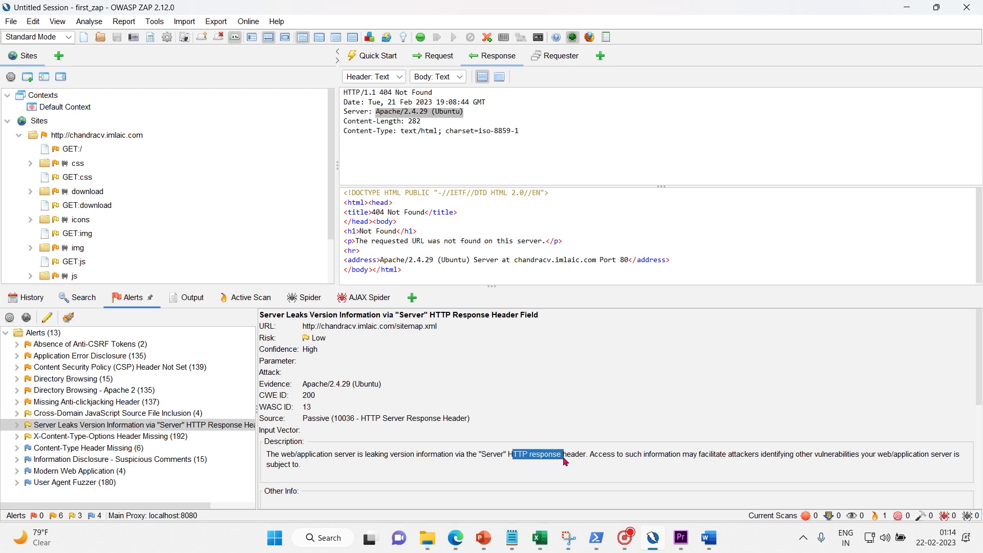
click(409, 114)
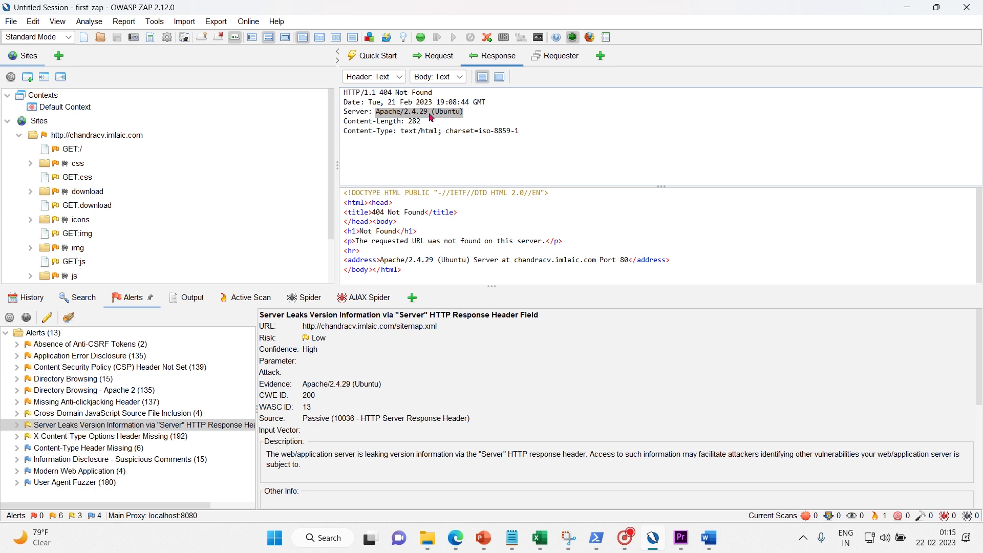
drag(978, 366, 979, 468)
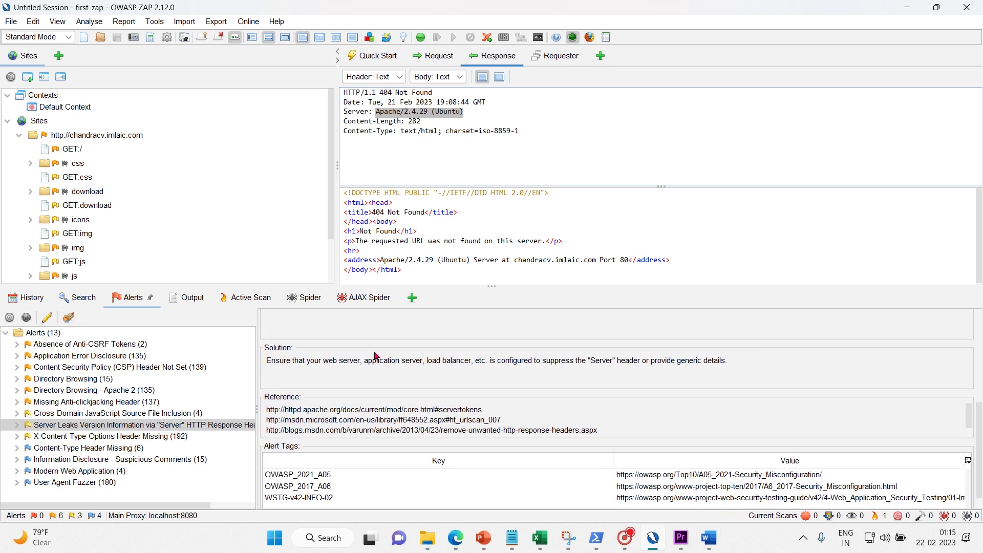
drag(271, 362, 528, 364)
click(592, 364)
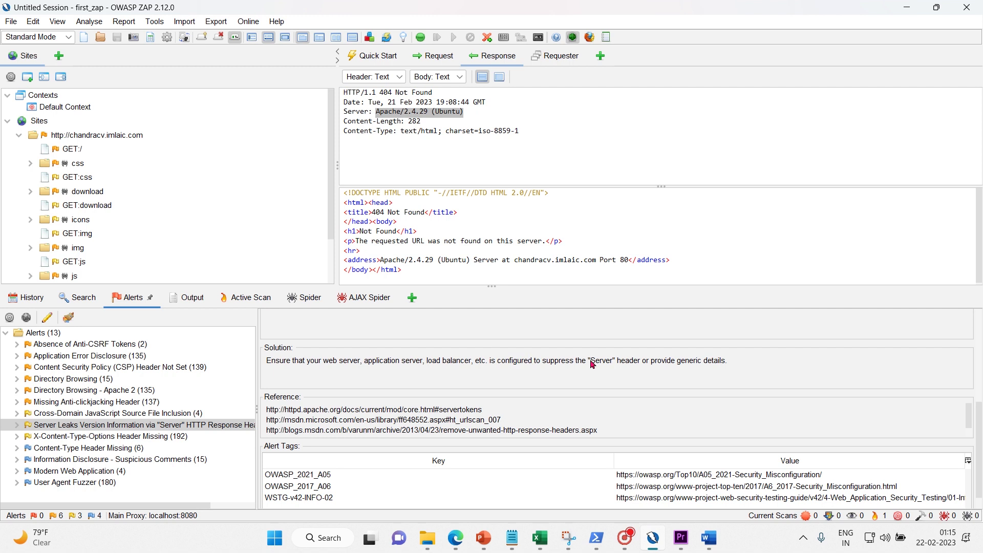
drag(592, 364, 743, 360)
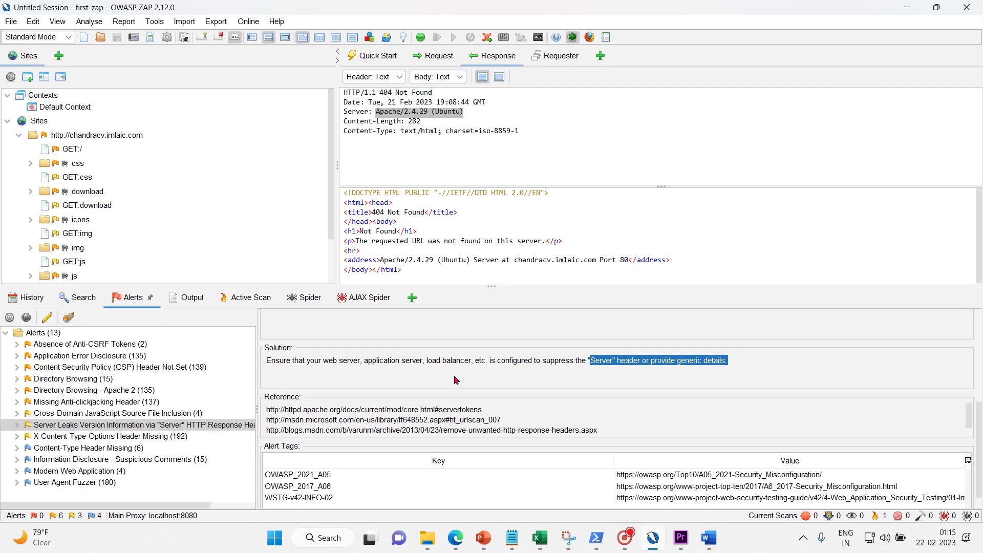
click(433, 55)
click(485, 60)
click(379, 56)
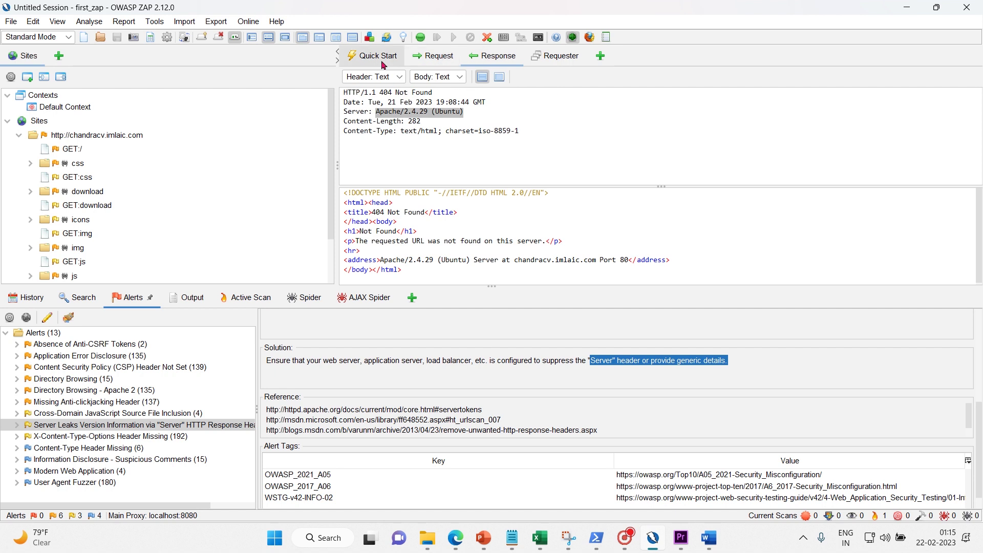
click(442, 56)
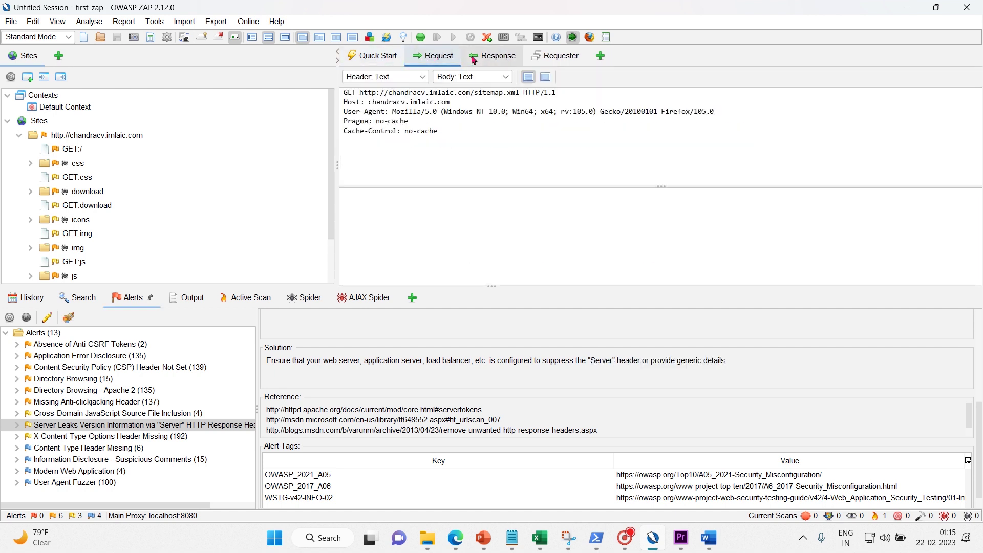
click(488, 60)
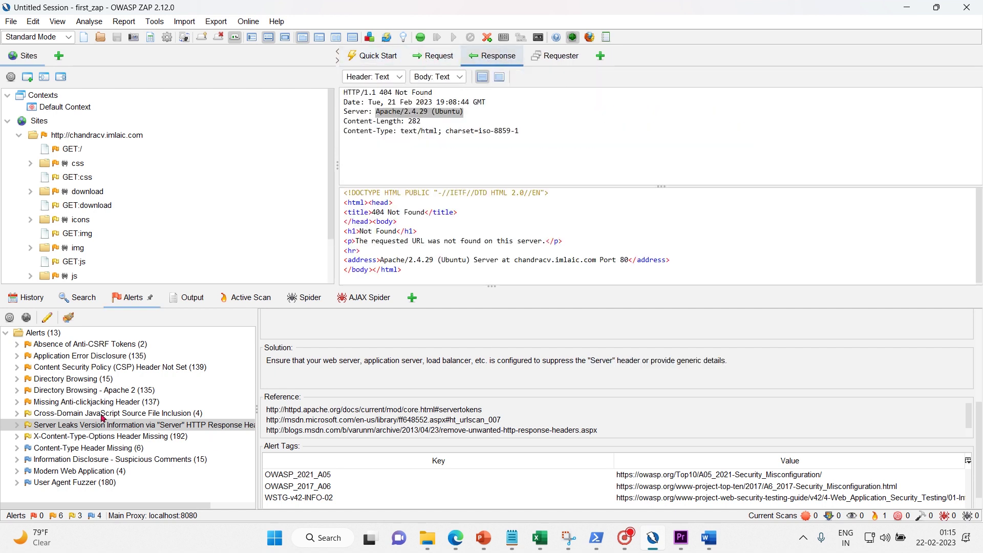
click(309, 299)
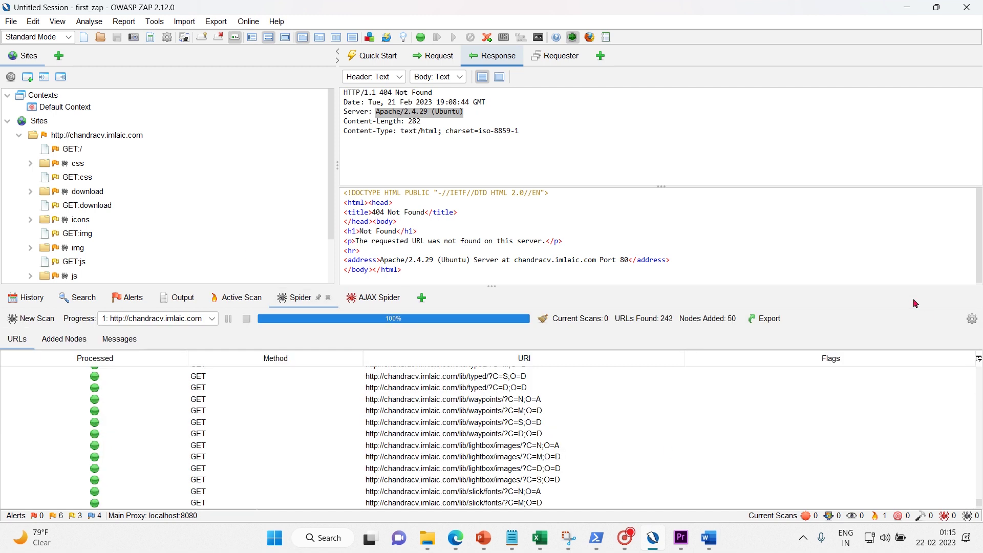
drag(979, 402, 982, 470)
scroll(960, 424, up, 10)
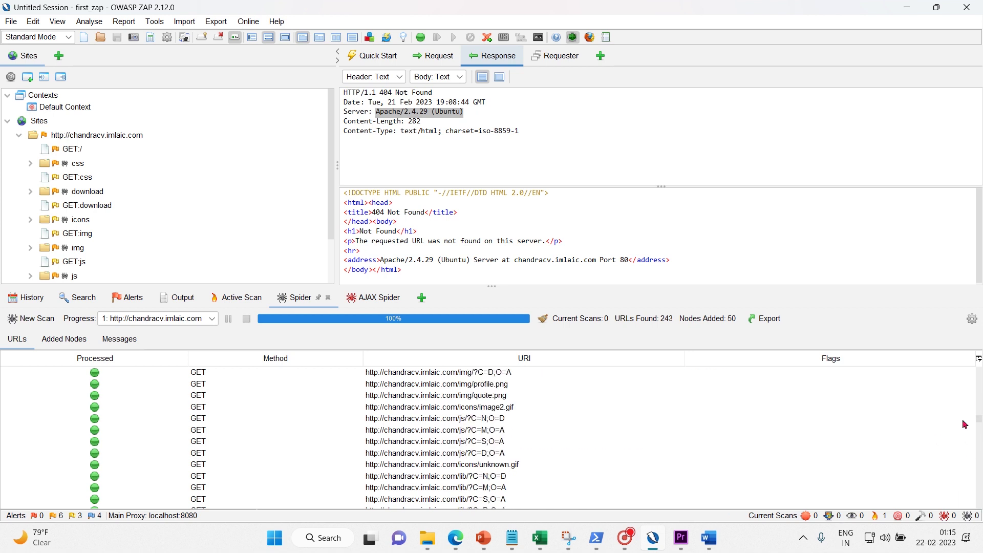
click(361, 299)
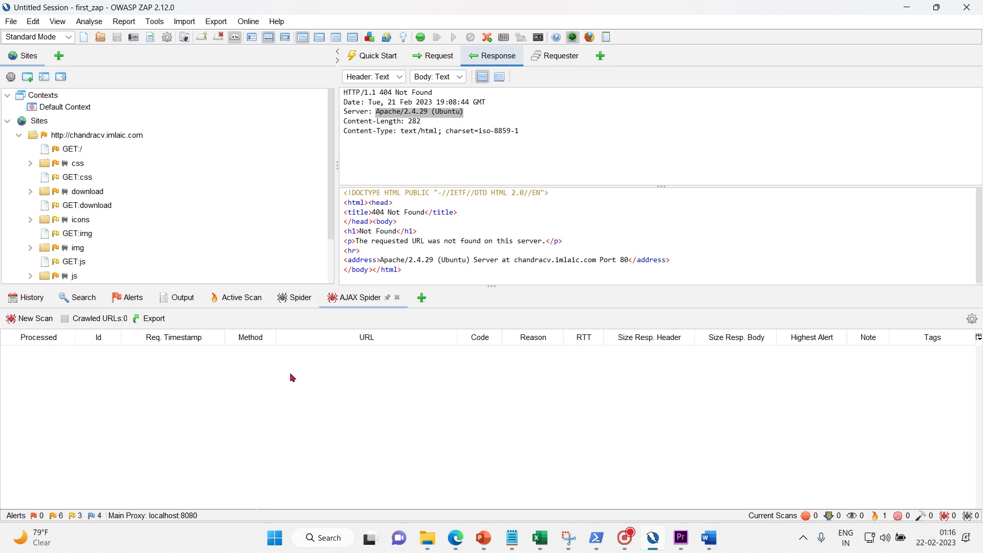
click(109, 297)
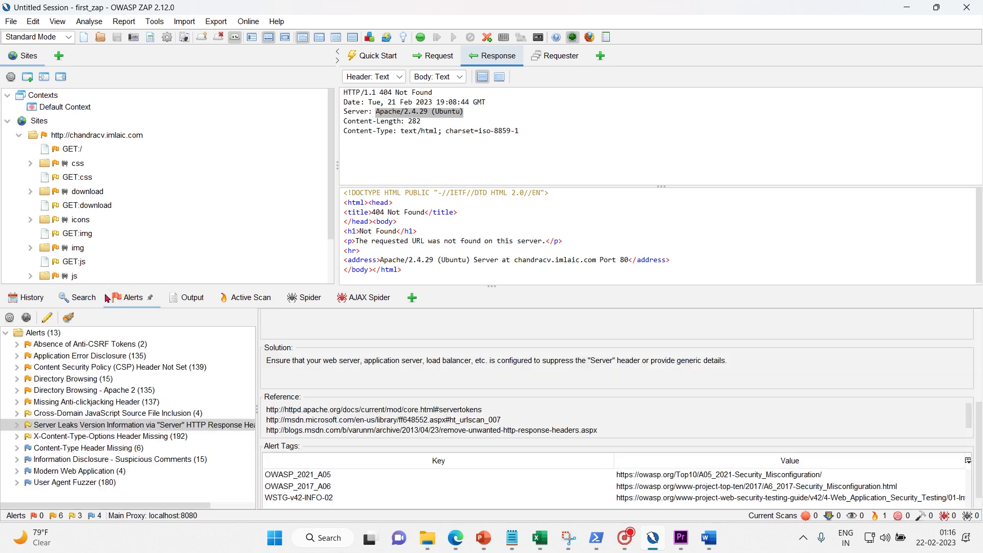
Step: Expand the css and download folders and view their directory listing responses
click(31, 298)
click(134, 299)
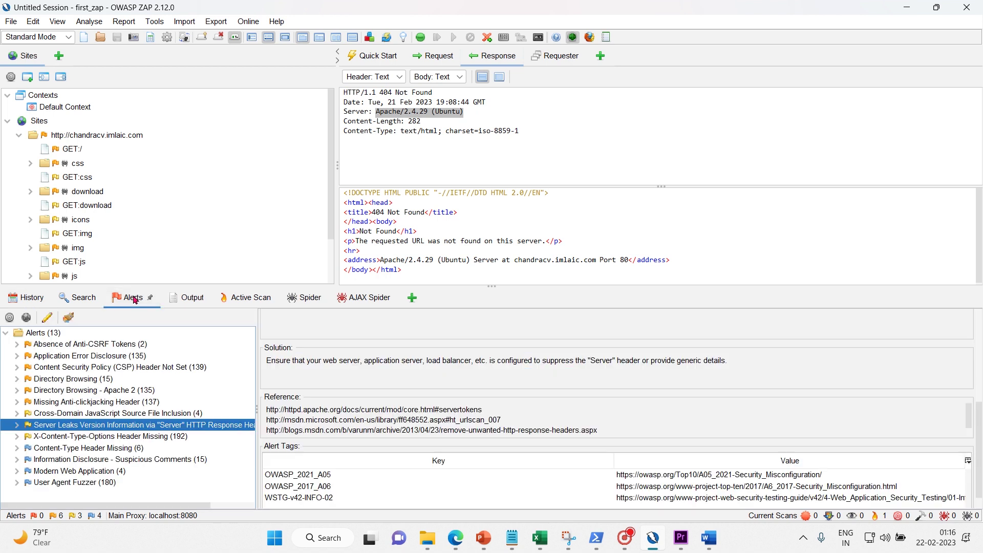
double_click(325, 164)
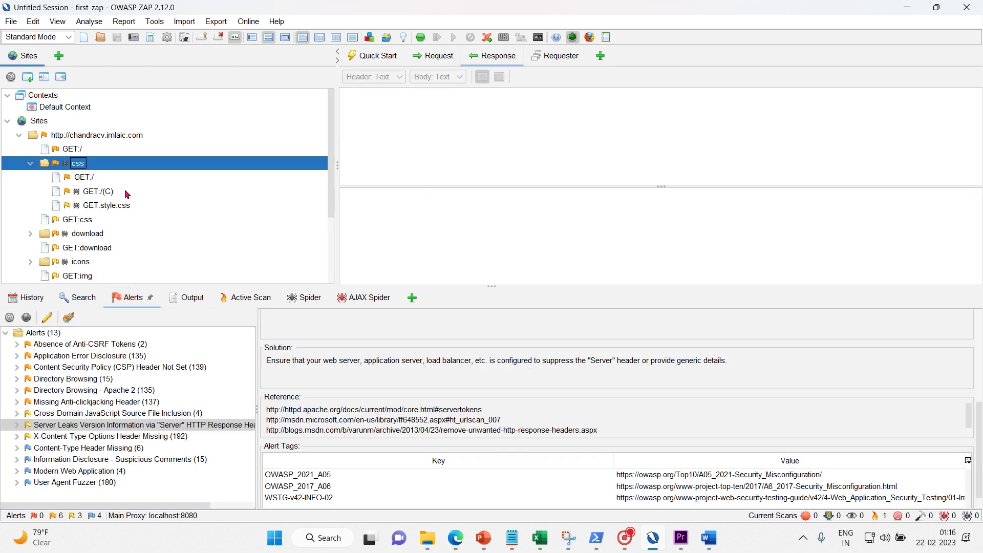
click(64, 178)
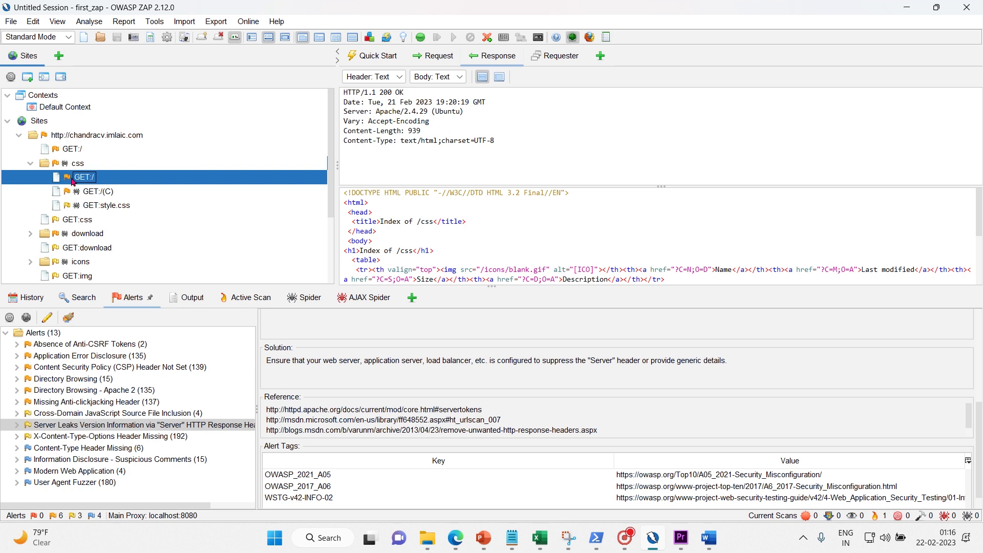
click(71, 223)
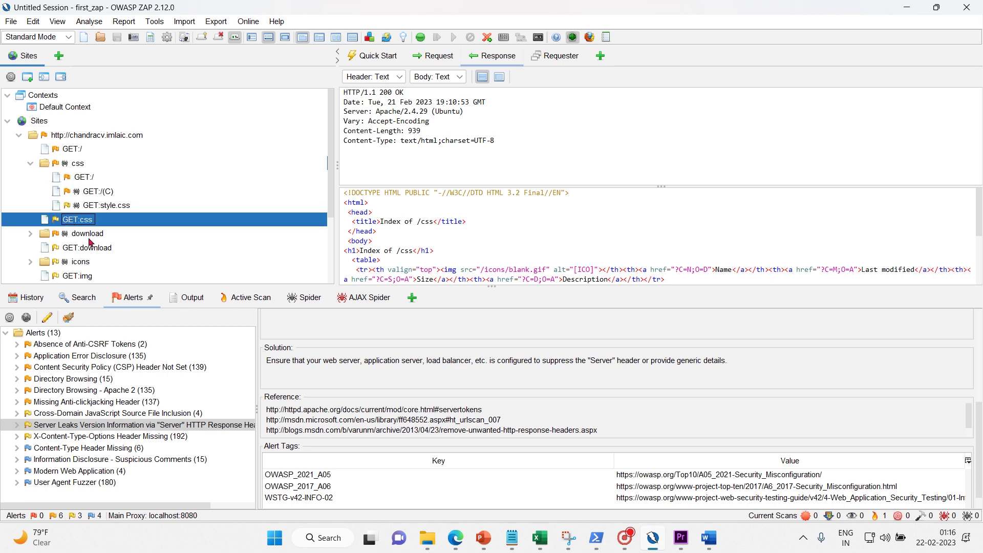
double_click(88, 236)
click(88, 250)
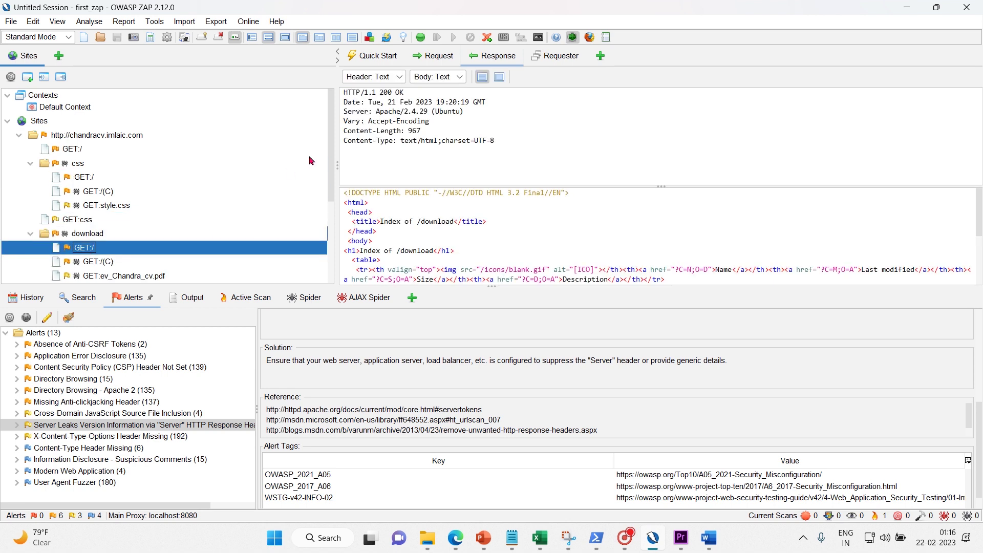
drag(330, 173, 327, 224)
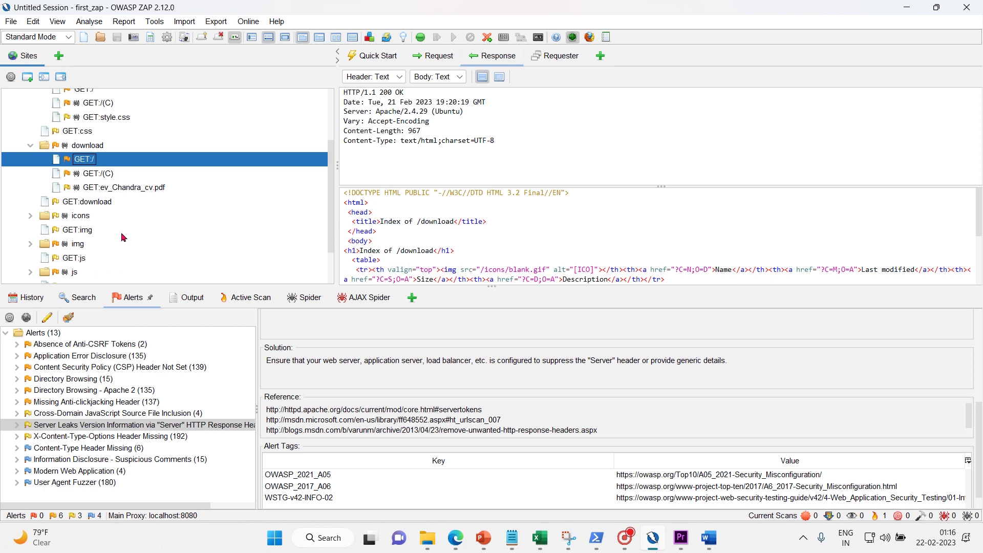
Step: Expand img and view the portfolio-3.jpg and portfolio-6.jpg image responses
click(96, 229)
drag(331, 189, 330, 204)
double_click(52, 216)
click(101, 195)
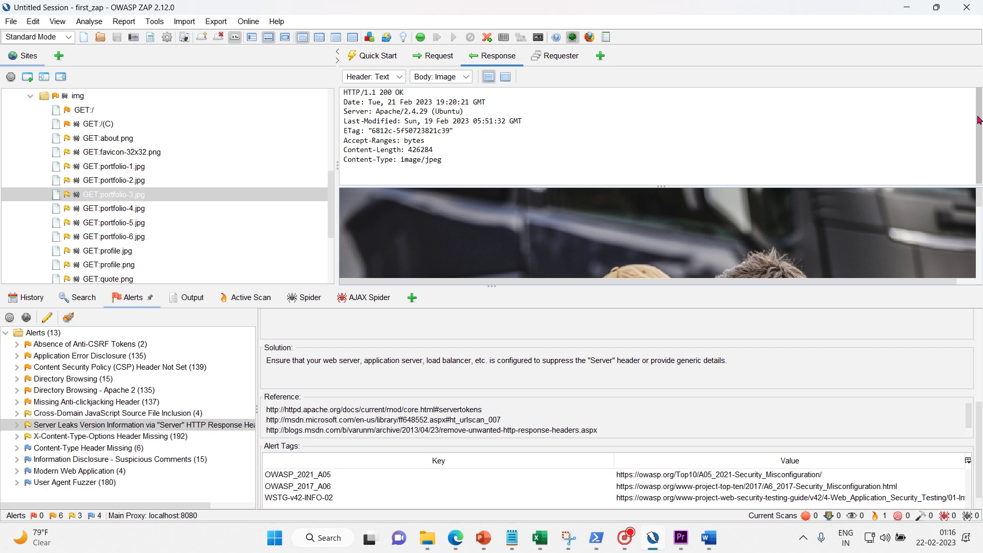
drag(978, 110, 978, 185)
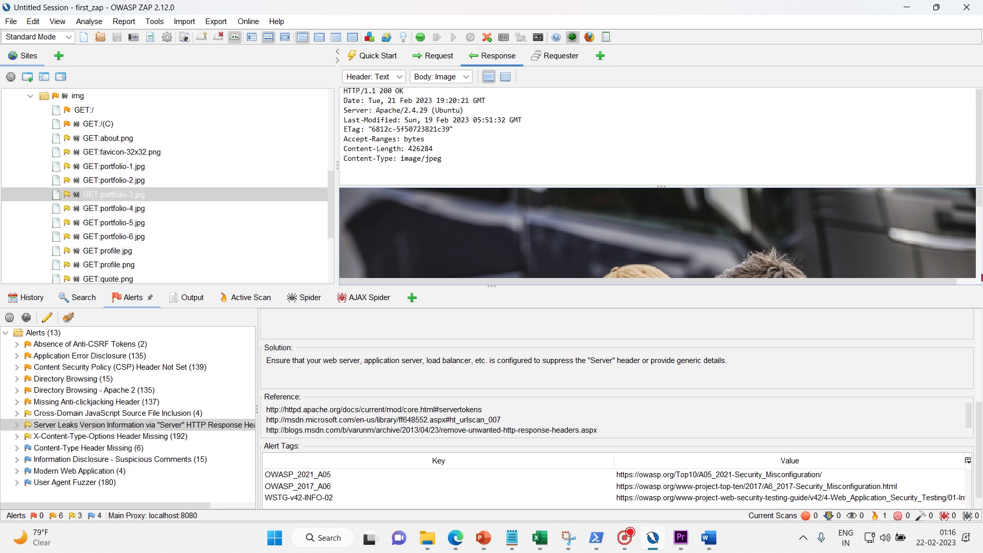
click(115, 236)
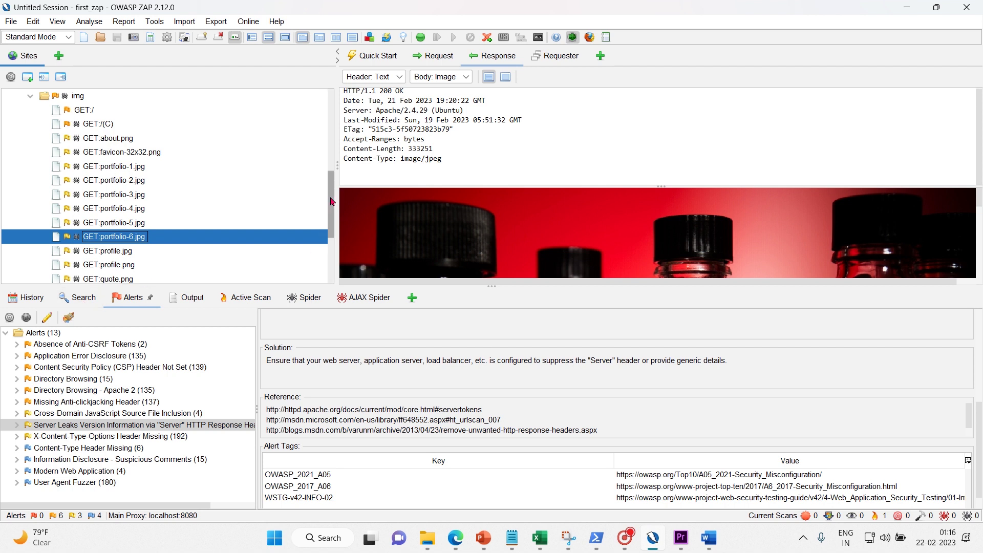
drag(331, 201, 332, 247)
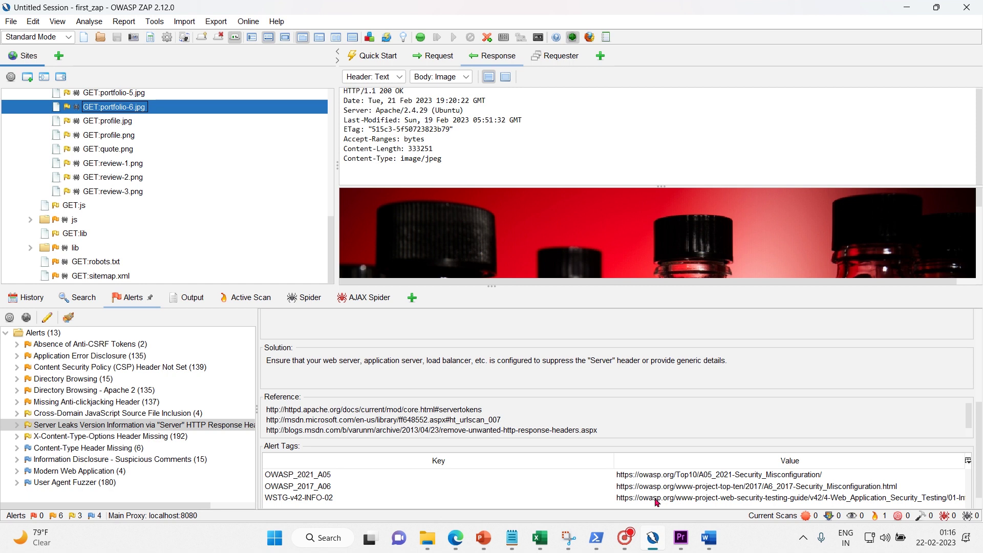
mouse_move(486, 539)
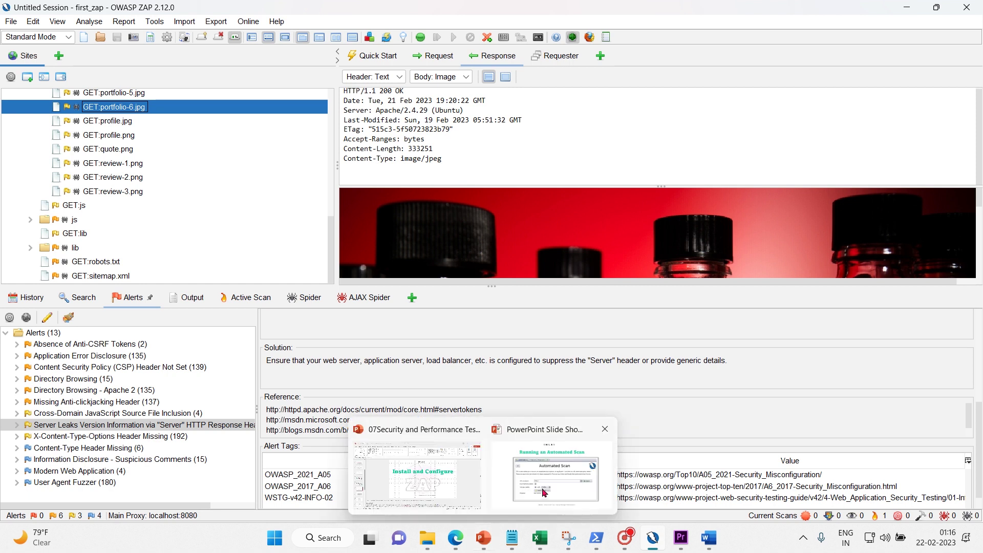
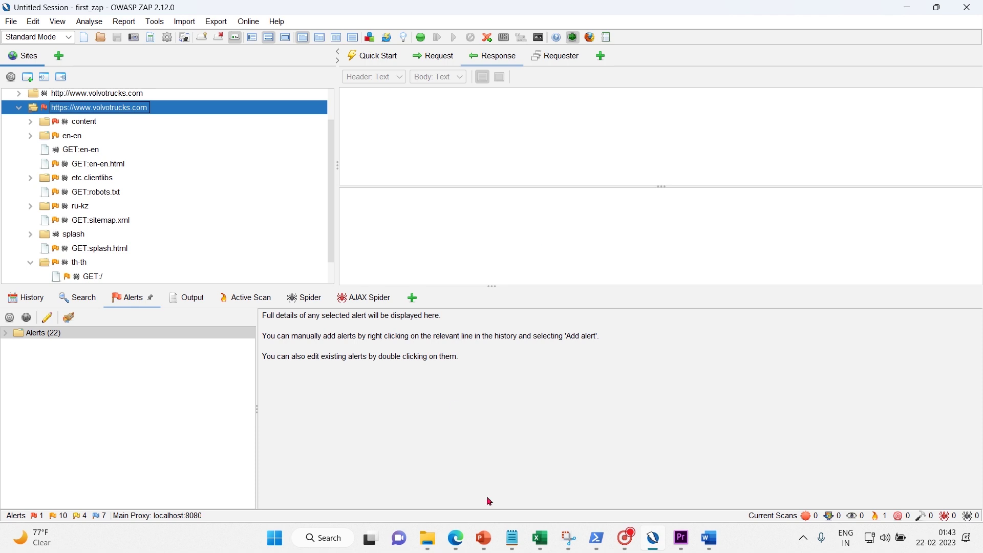
Step: Return to the PowerPoint slide show and advance to the 'To Manually Explore your application' slide
click(483, 538)
click(537, 479)
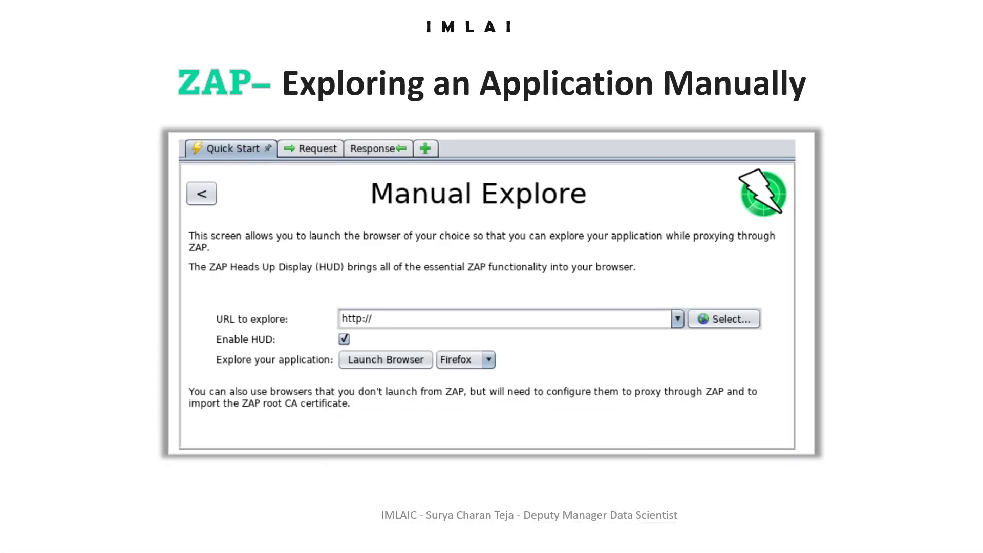
key(Right)
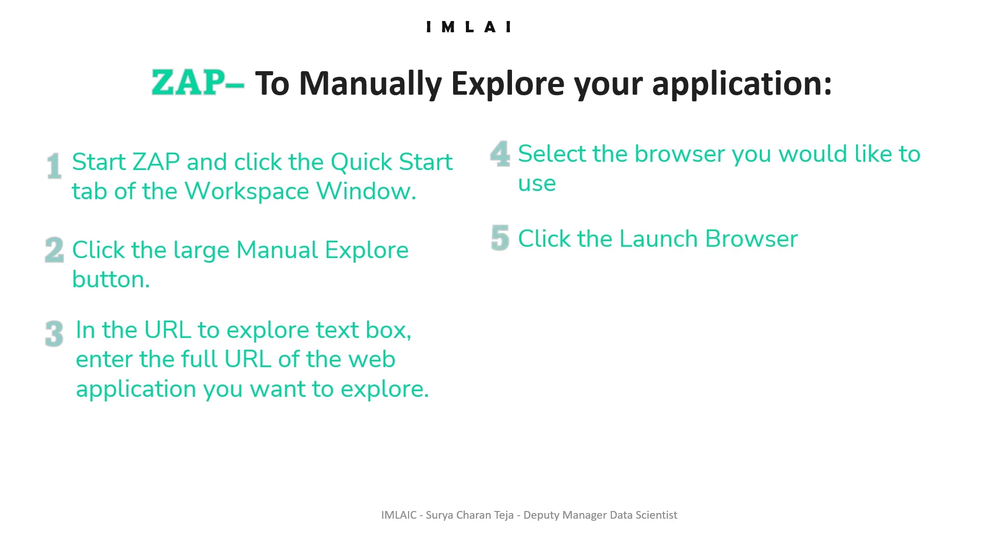
key(super)
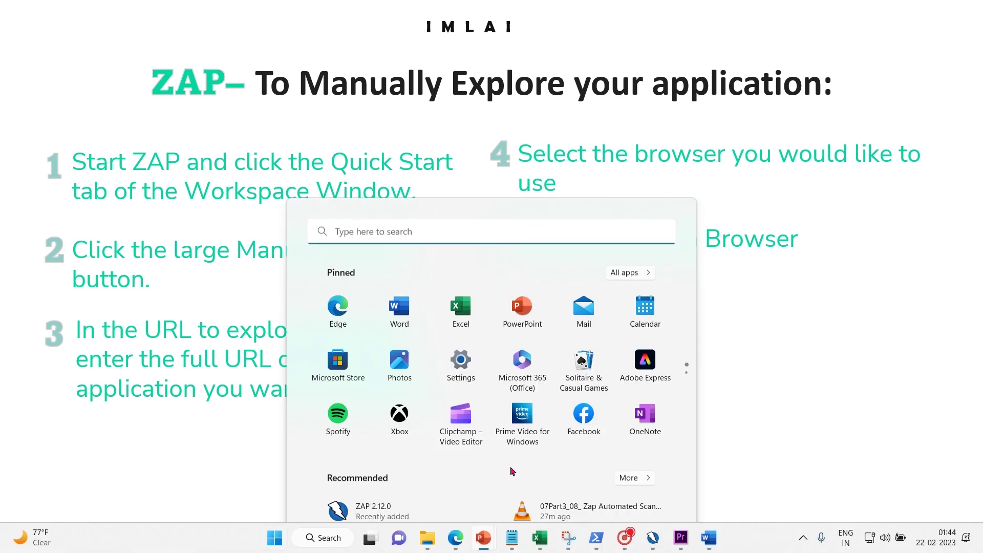
click(652, 537)
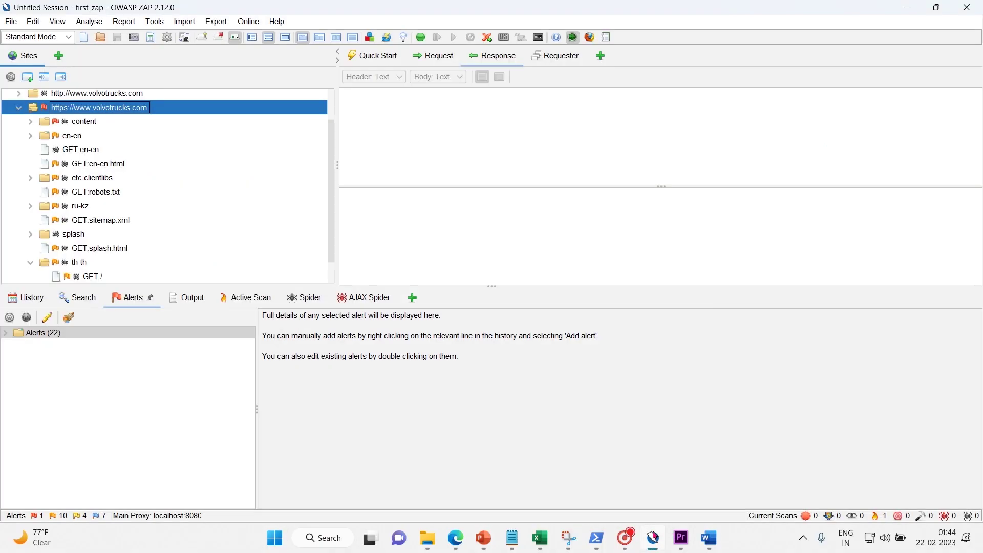
click(385, 57)
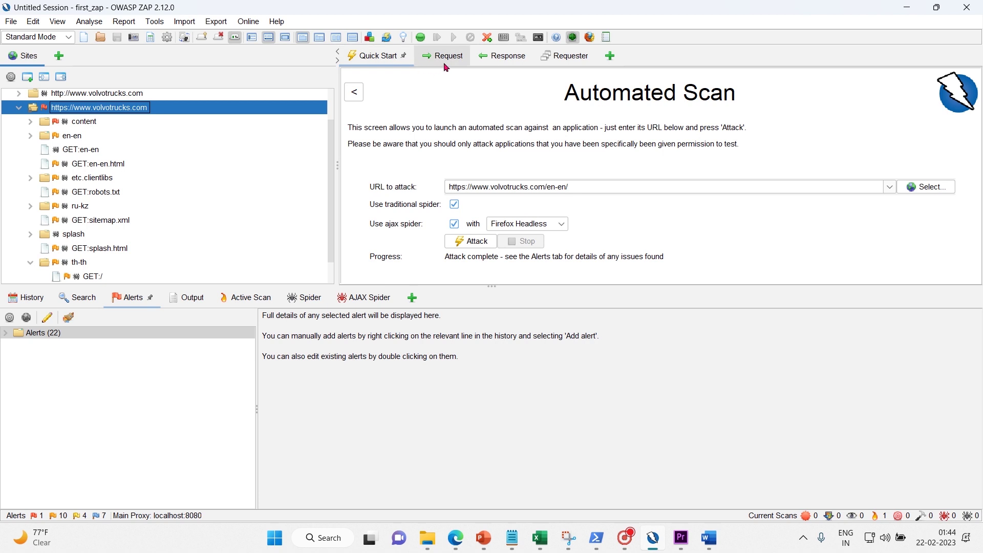
click(354, 92)
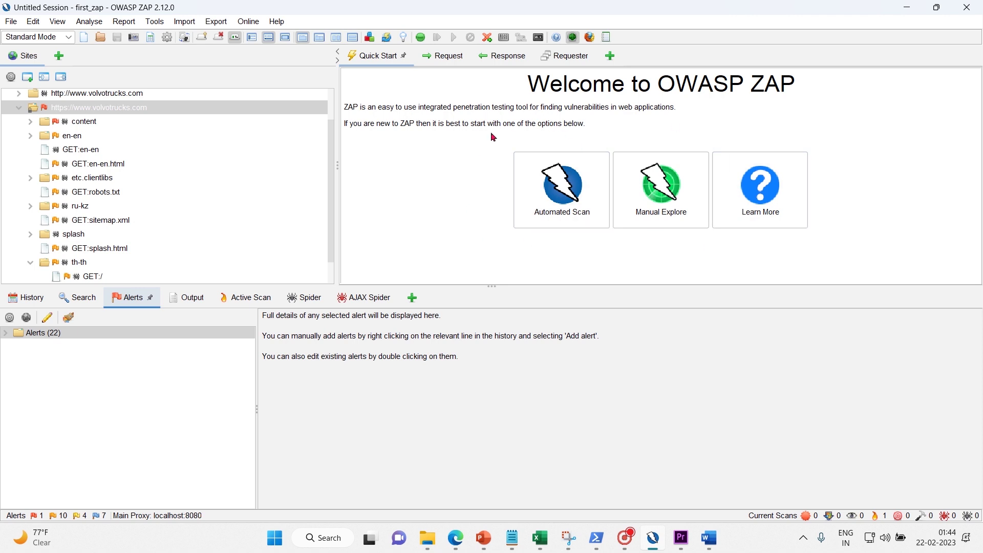
click(661, 176)
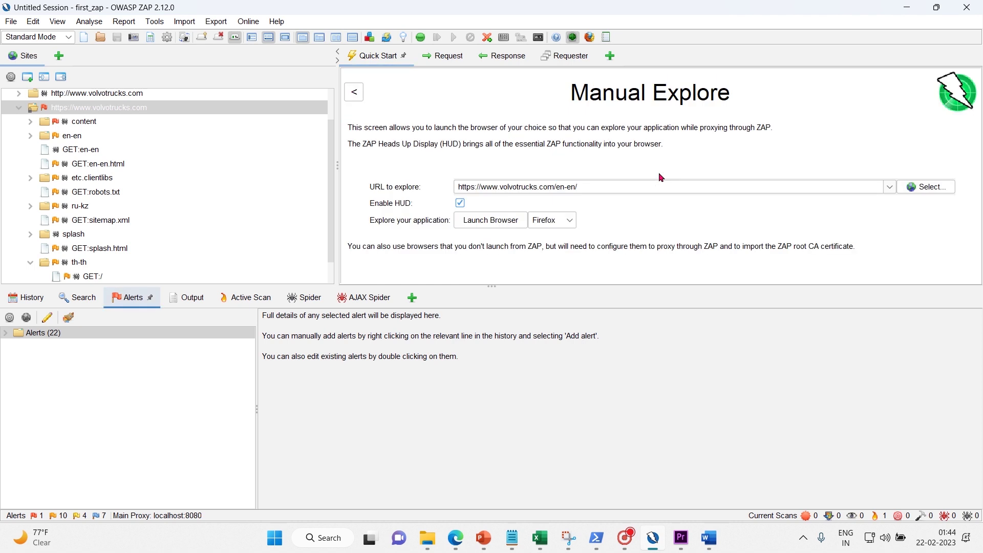
click(623, 184)
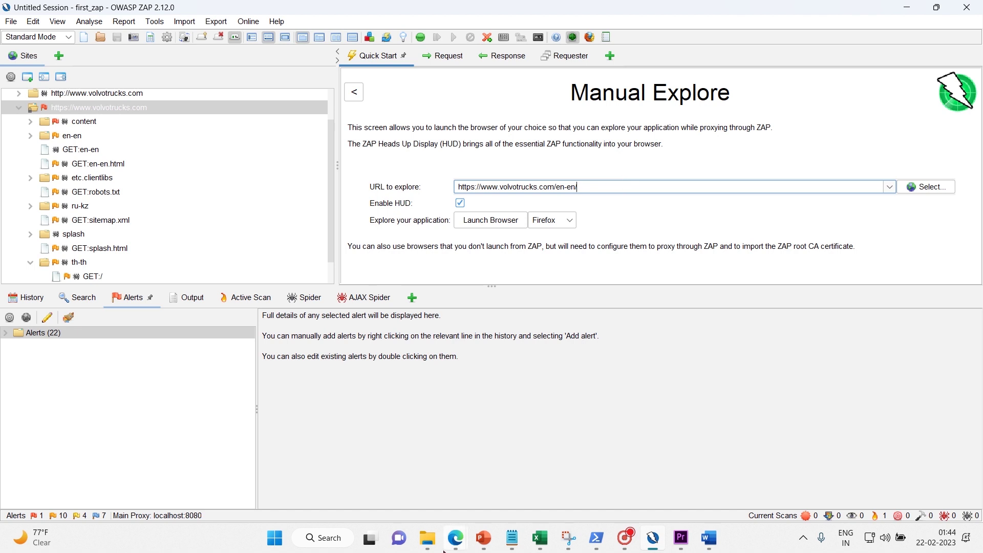
Step: Copy the chandracv.imlaic.com address from Edge, scrolled to the page top, and return to ZAP
mouse_move(453, 535)
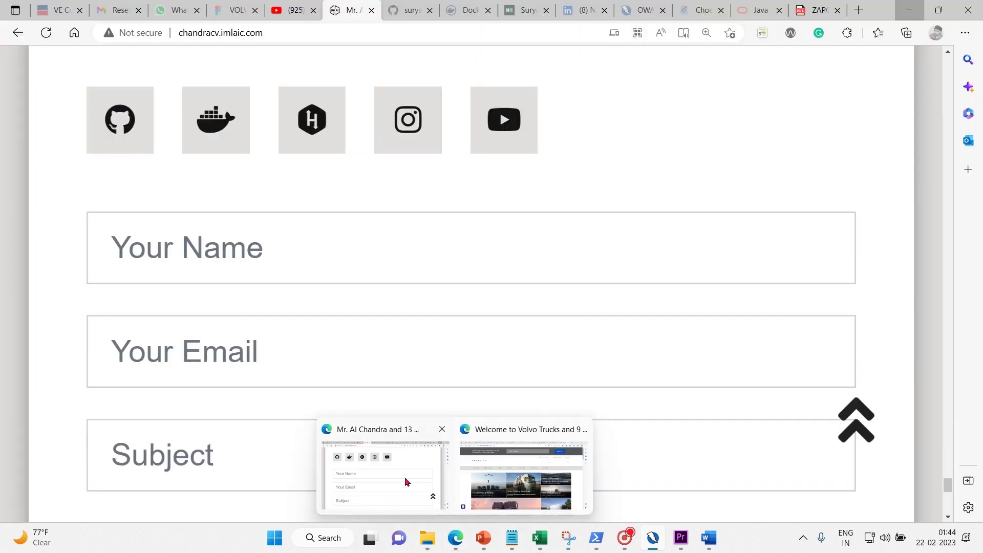
click(404, 477)
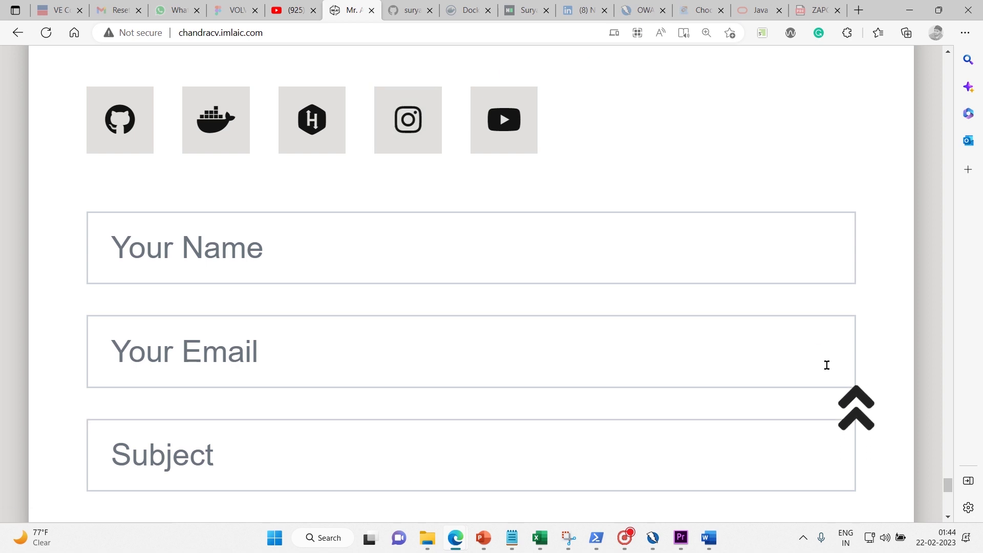
drag(947, 486, 924, 61)
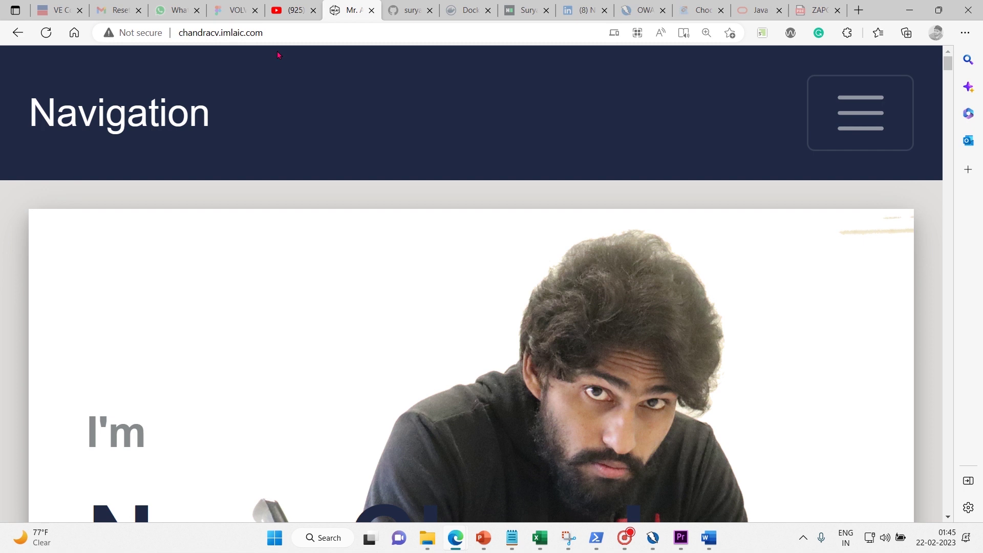
click(258, 37)
key(ctrl+c)
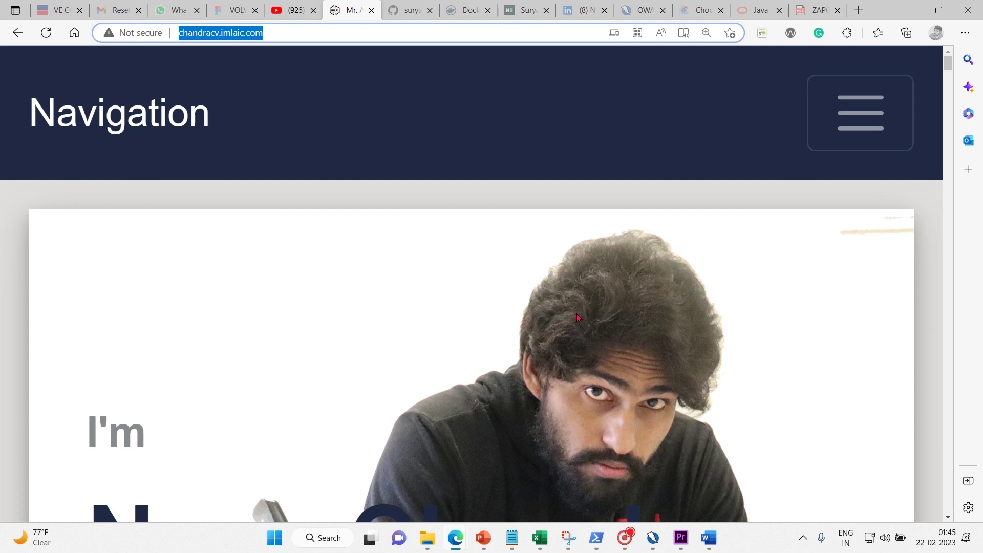
mouse_move(653, 538)
click(651, 472)
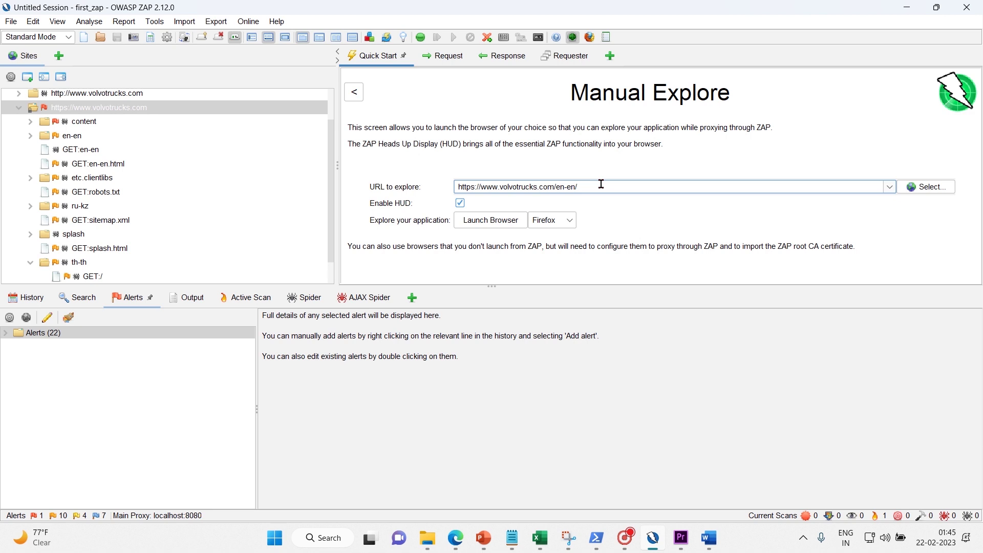
click(601, 183)
key(shift+Left)
key(shift+Left)
key(shift+Left)
key(shift+Left)
key(shift+Left)
key(shift+Left)
key(shift+Left)
key(shift+Left)
key(shift+Left)
key(shift+Left)
key(shift+Left)
key(shift+Left)
key(shift+Left)
key(shift+Left)
key(shift+Left)
key(shift+Left)
key(shift+Left)
key(shift+Left)
key(shift+Left)
key(shift+Left)
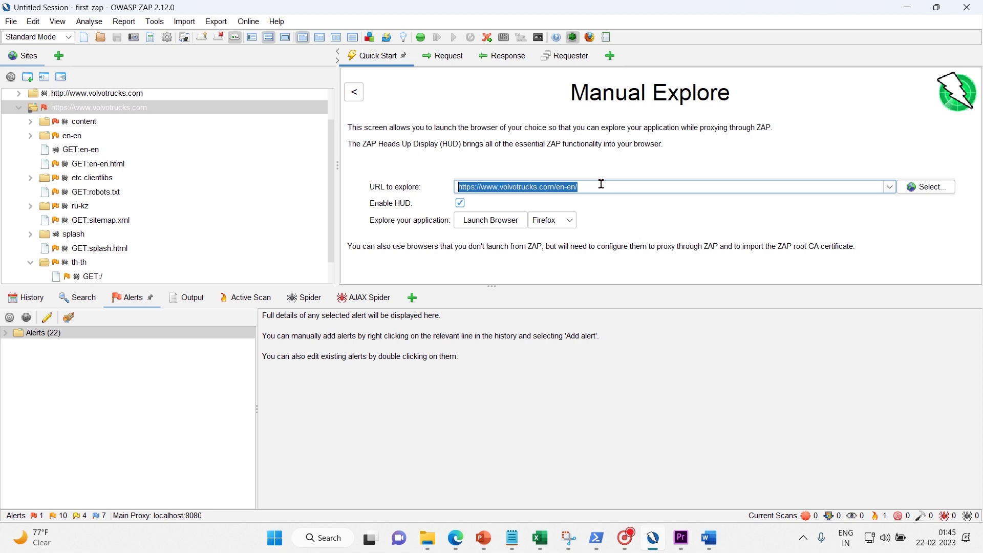
key(ctrl+v)
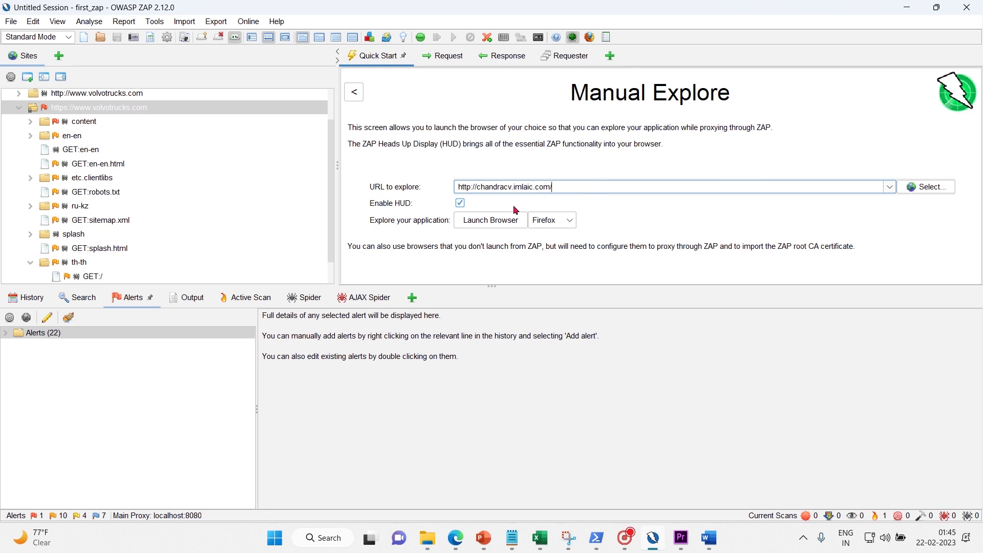
click(495, 226)
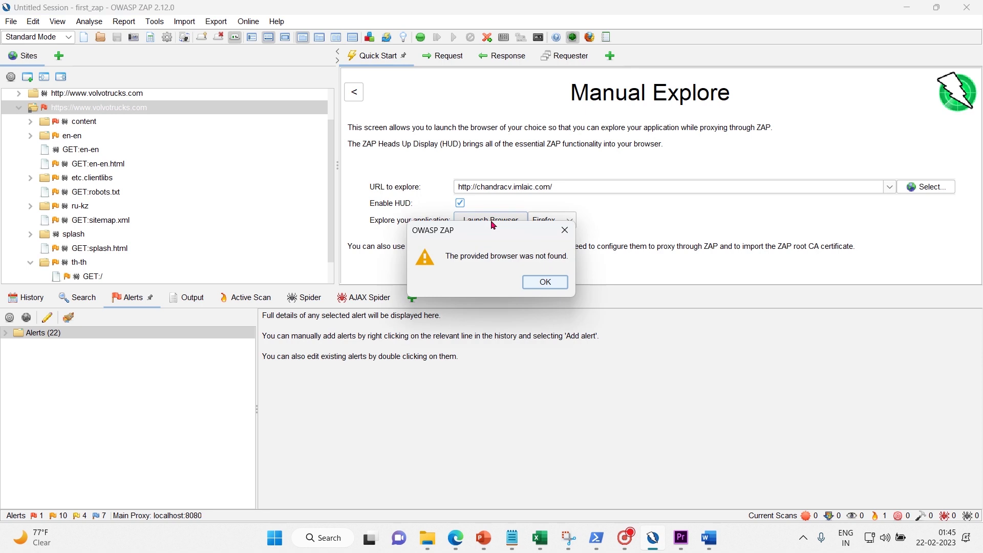
click(545, 282)
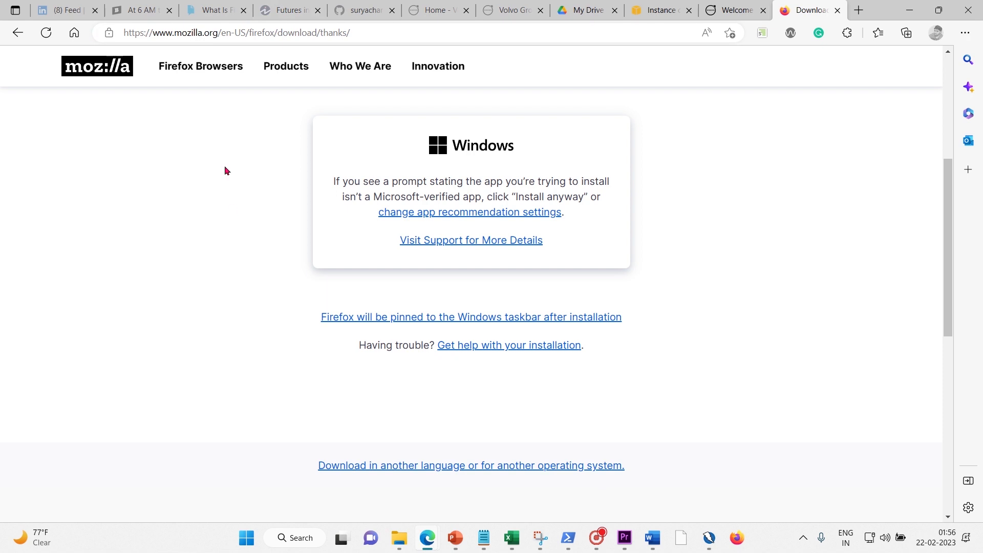
Step: Download the Firefox installer again in Edge and remove the duplicate download
scroll(231, 209, up, 4)
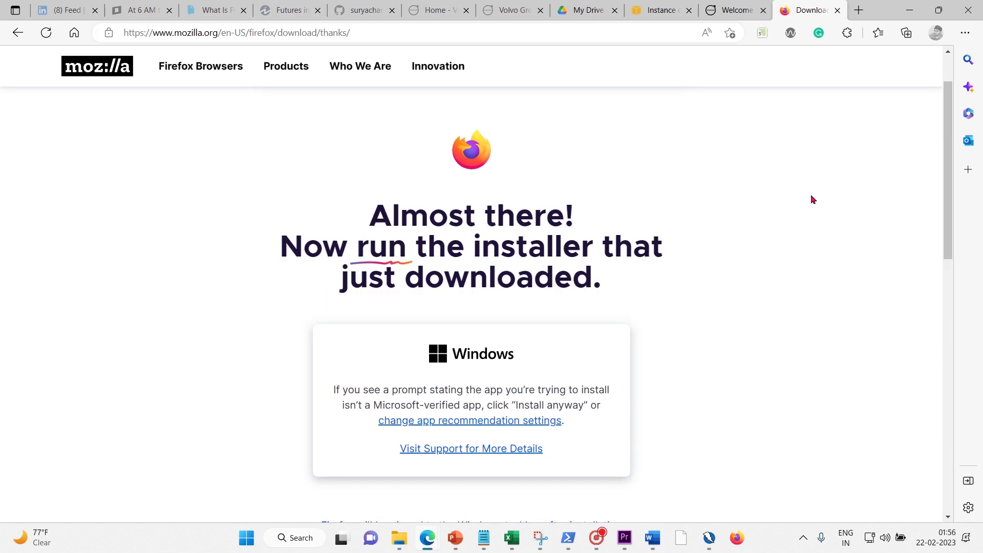
click(18, 32)
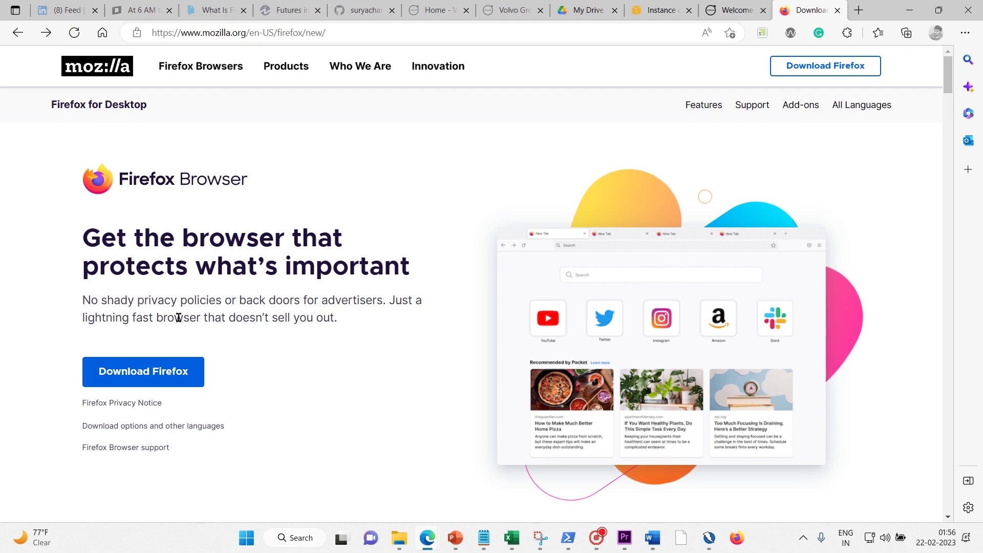
click(163, 374)
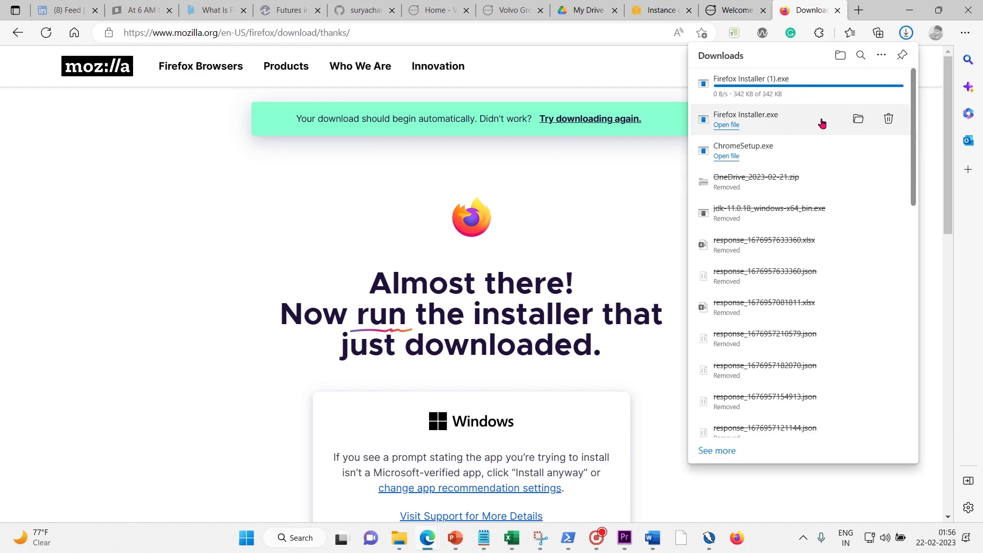
mouse_move(811, 94)
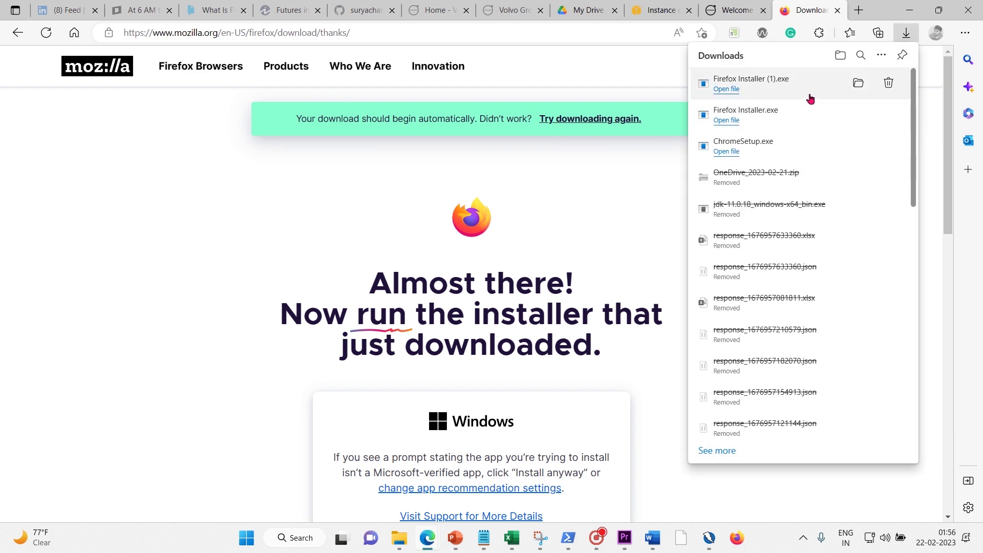
click(888, 83)
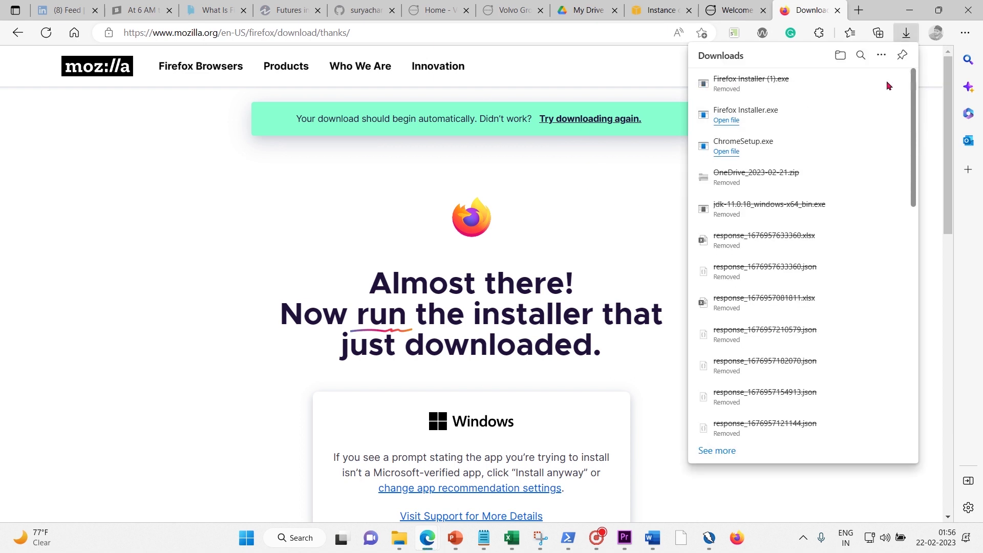
Step: Run the Firefox installer, cancel the installation, and bring ZAP back to the front
click(755, 126)
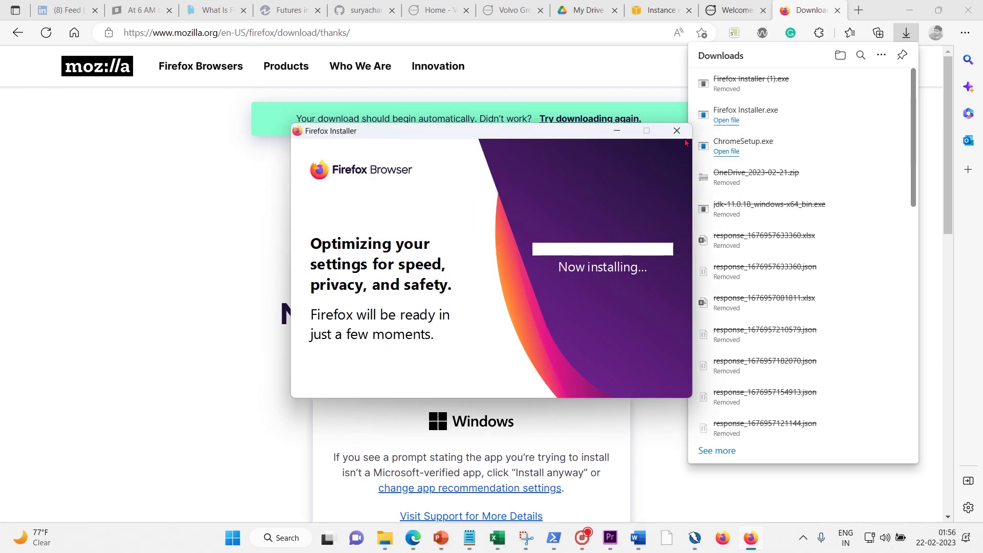
click(676, 130)
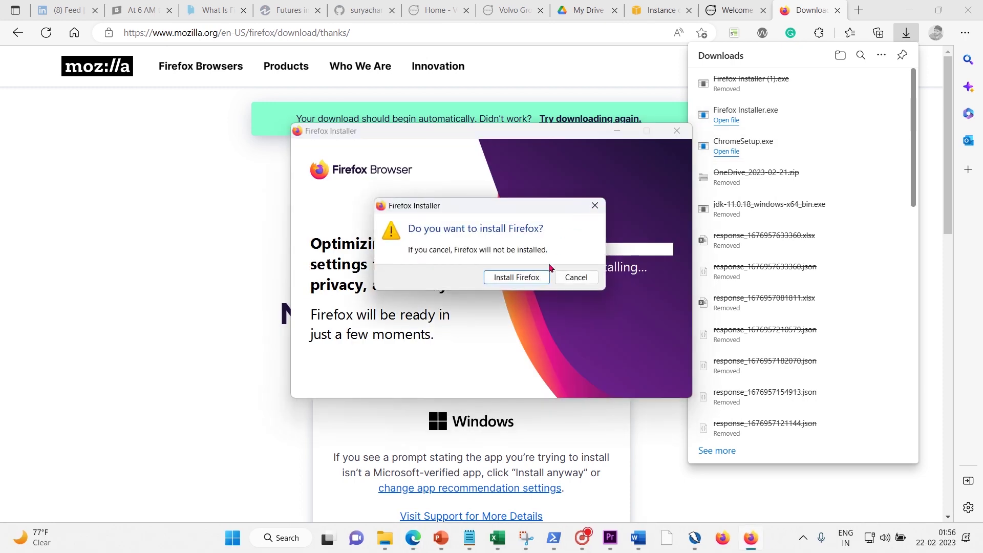
click(575, 279)
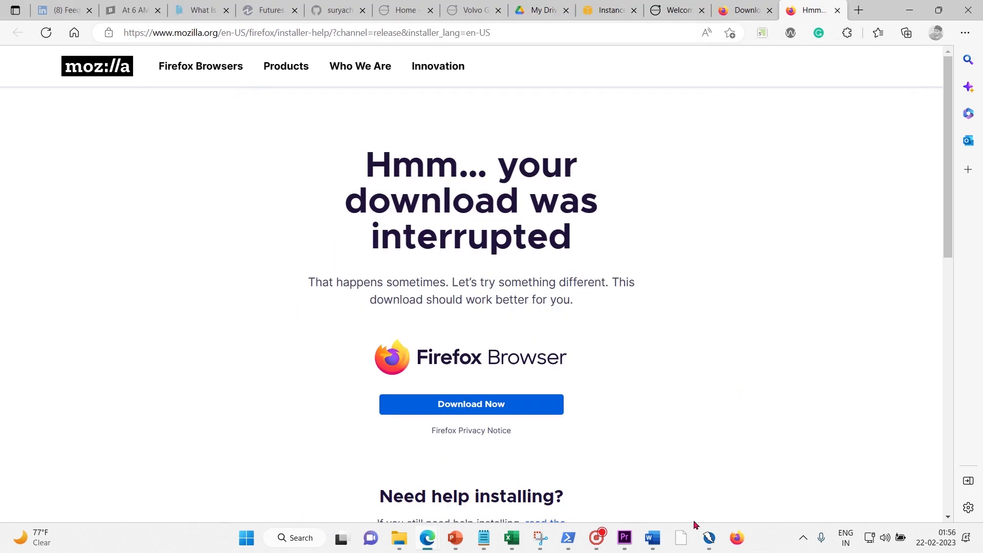
click(708, 536)
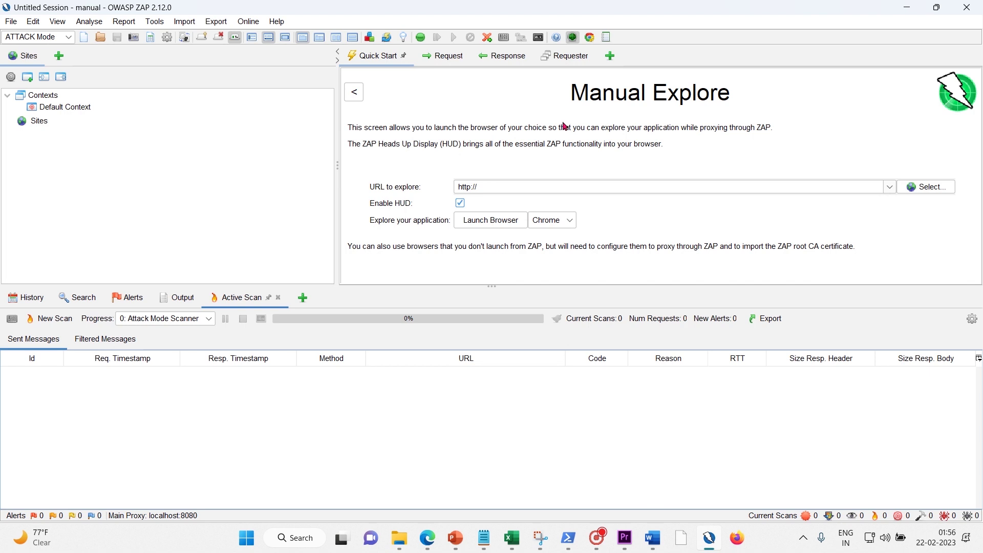
click(538, 180)
key(ctrl+a)
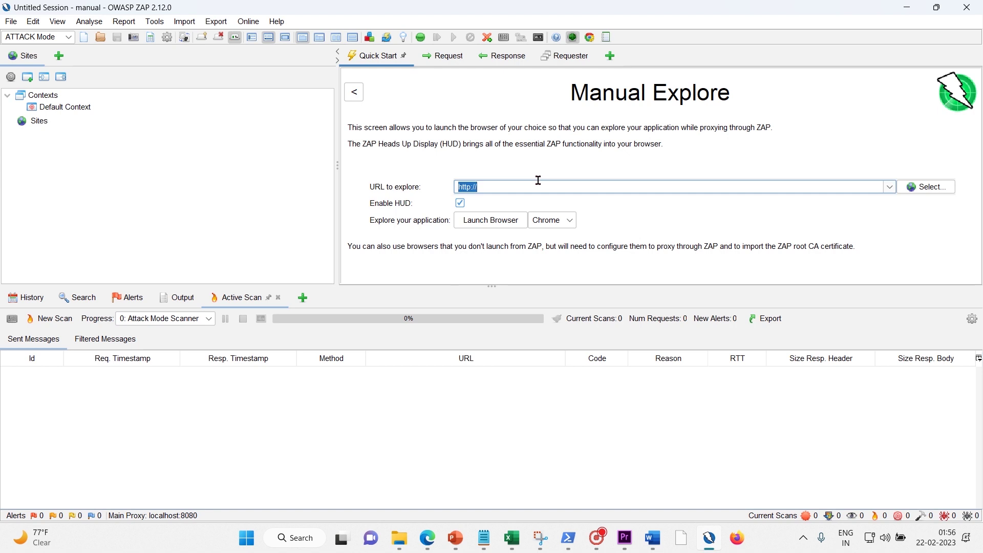
key(BackSpace)
mouse_move(425, 541)
click(353, 471)
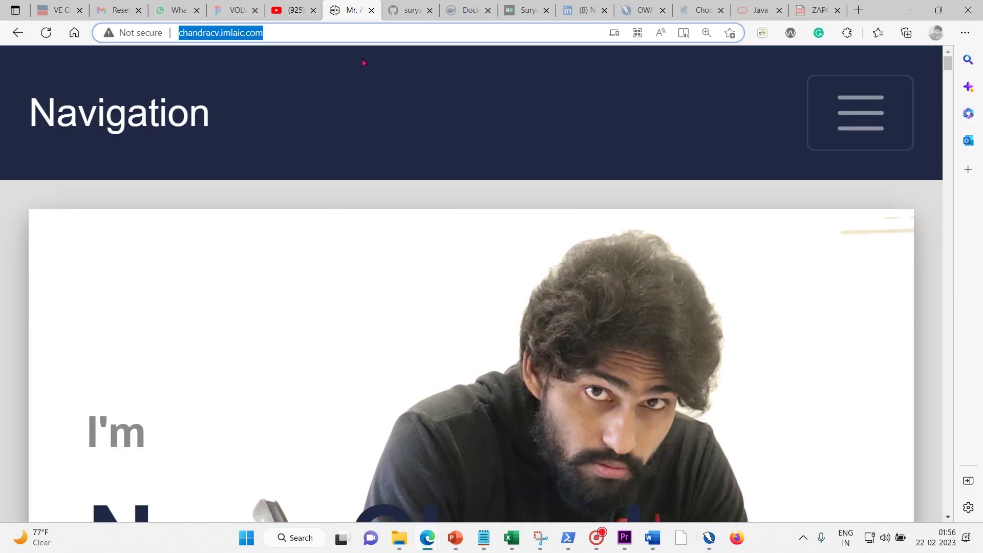
click(909, 10)
text(http://chandracv.imlaic.com/)
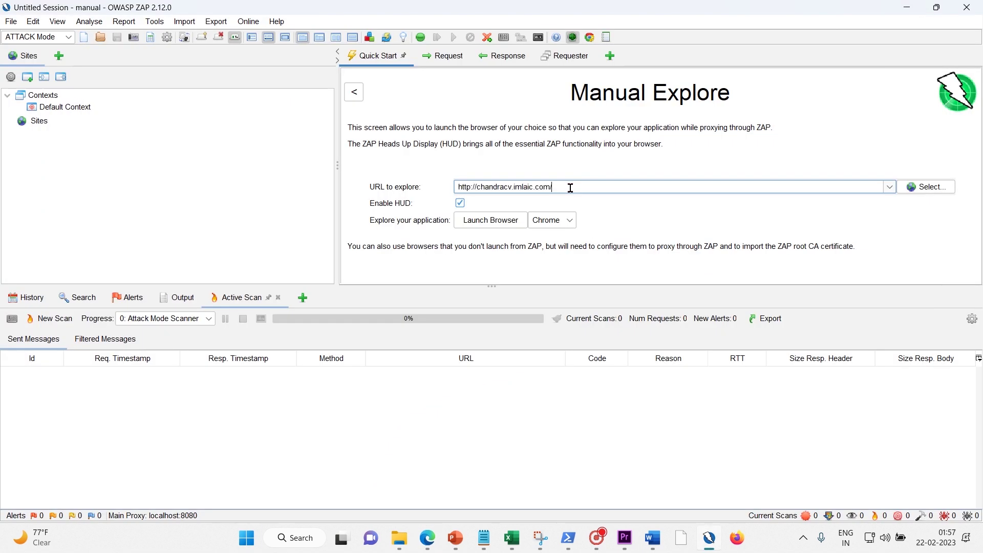
Step: Switch the browser from Chrome to Firefox after the not-found error and launch it with the HUD
click(493, 222)
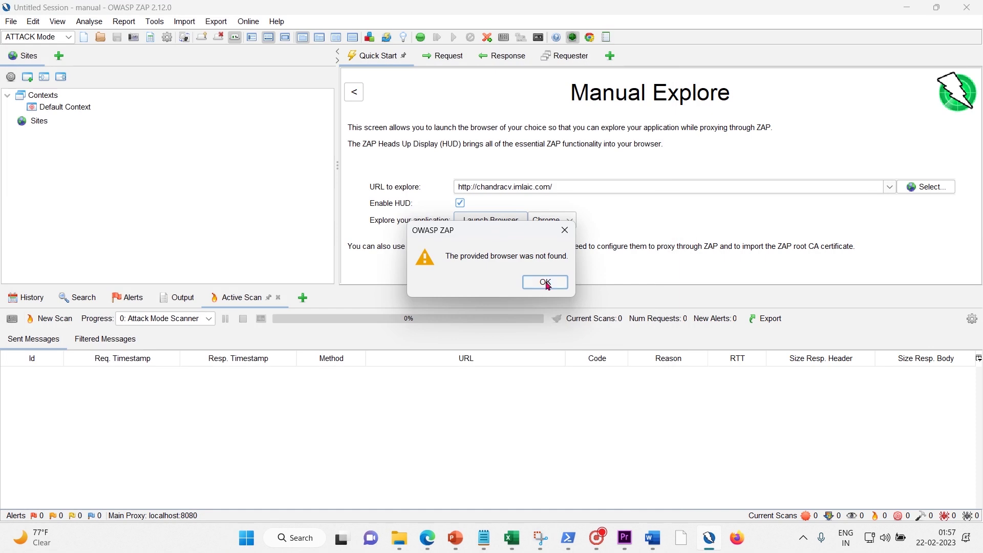
click(545, 283)
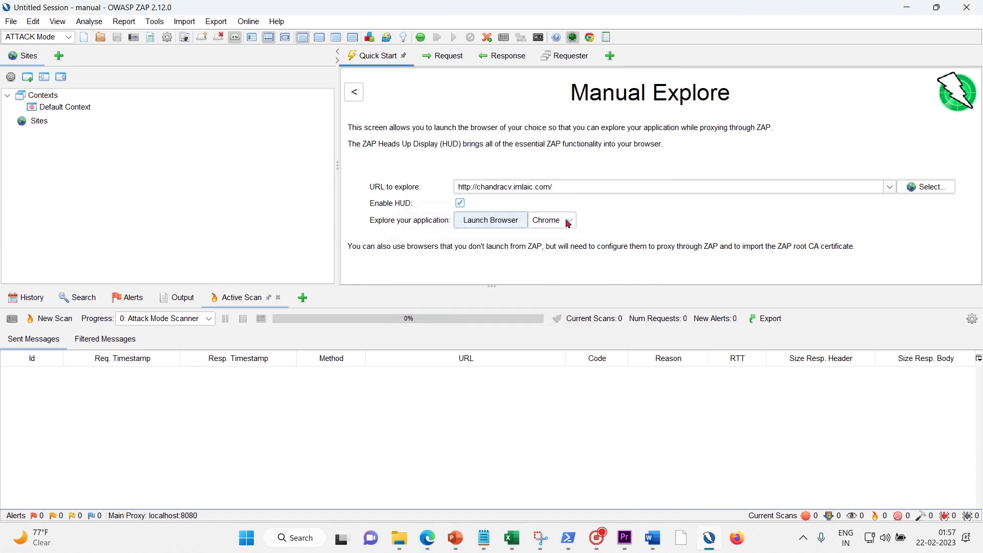
click(568, 222)
click(543, 248)
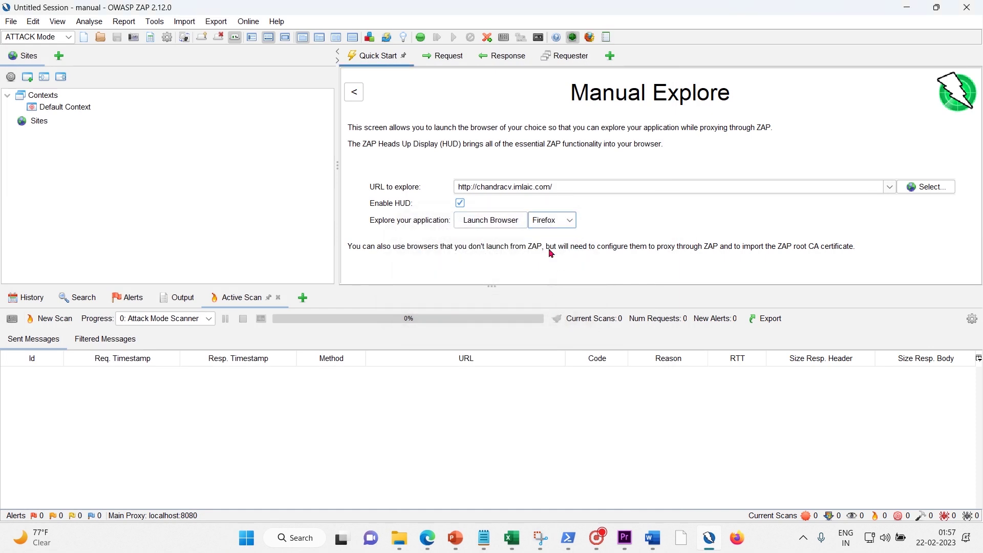
click(504, 224)
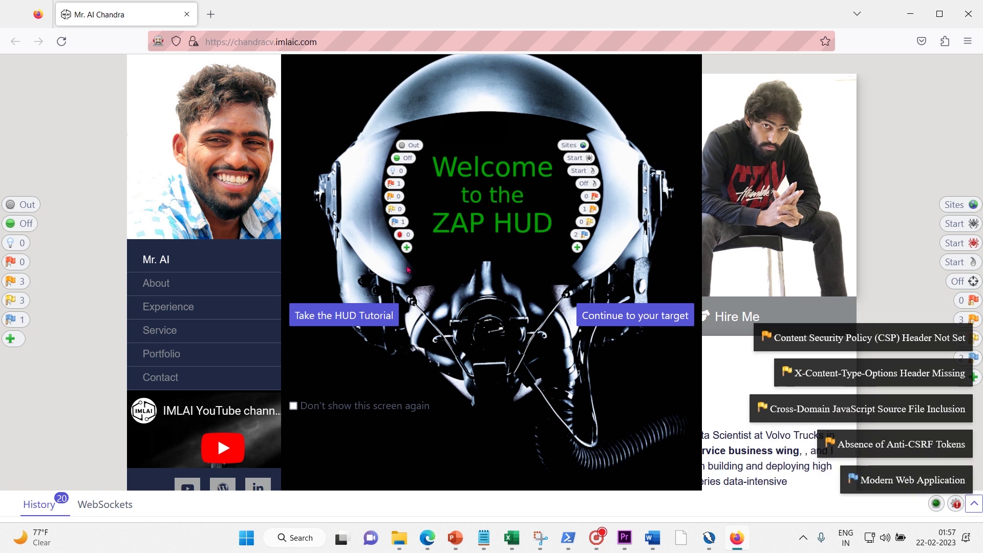
Step: Return to the full-screen slide show on the 'ZAP– The Heads Up Display' slide
mouse_move(456, 536)
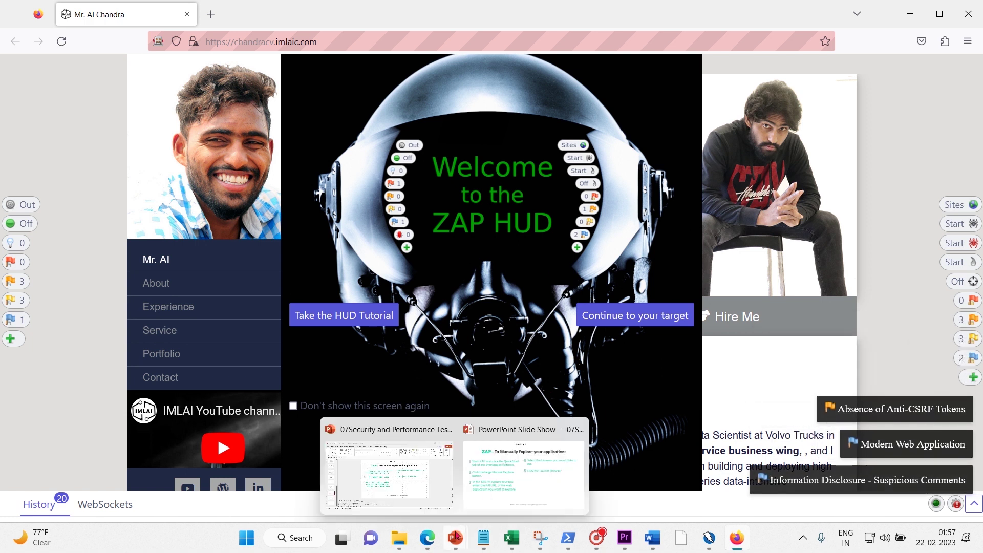
click(515, 469)
click(515, 470)
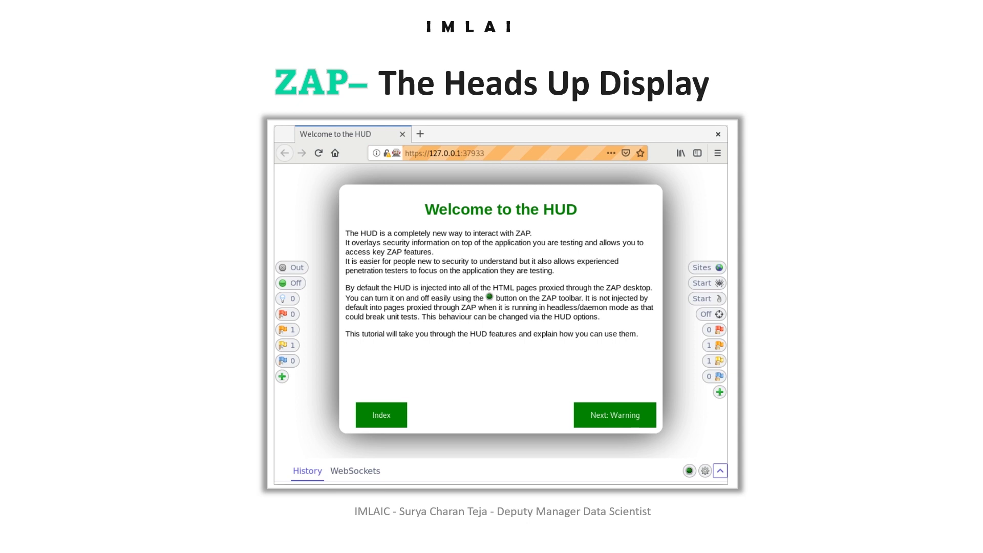
key(super)
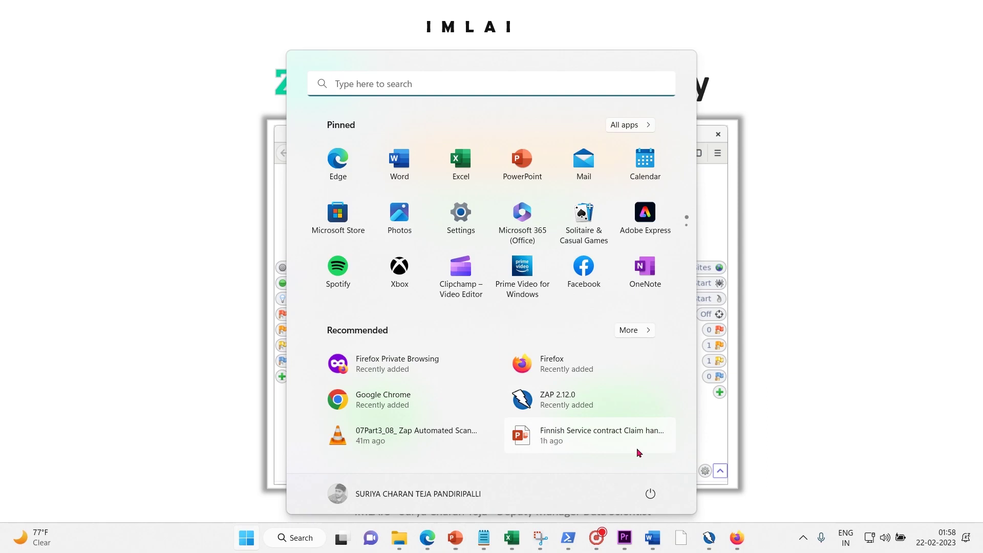
Step: Check ZAP's Sites tree of proxied sites, then bring the Firefox HUD window forward
click(708, 537)
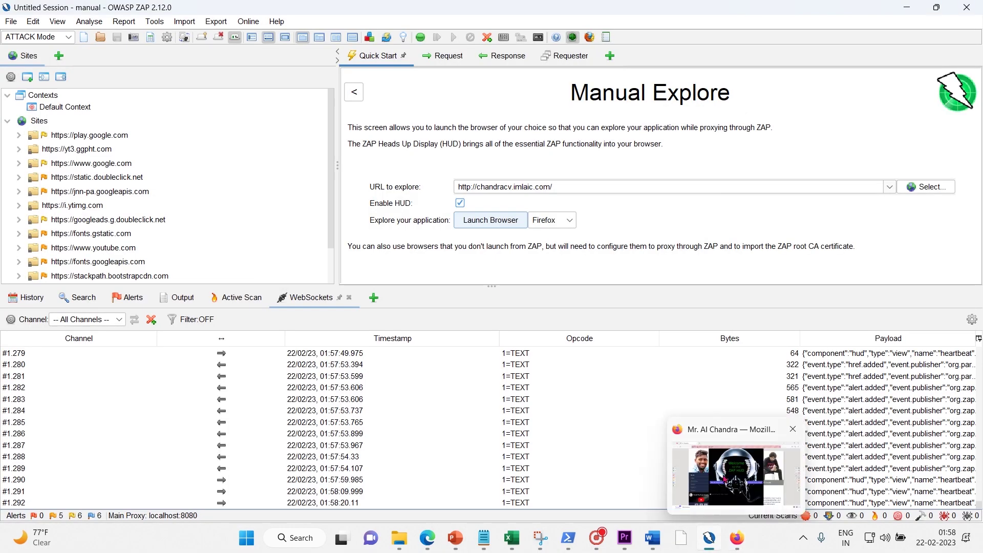
click(725, 478)
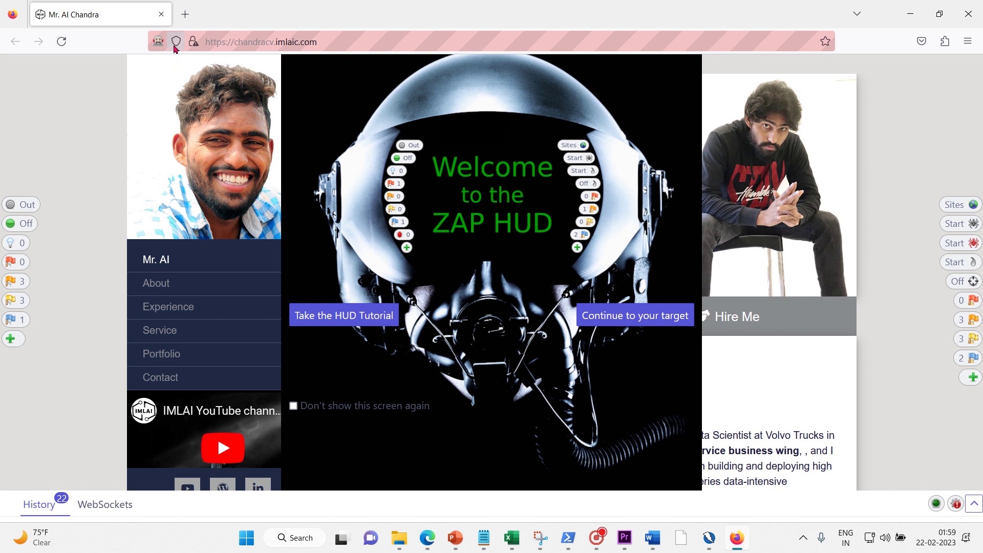
Step: Turn off Enhanced Tracking Protection for chandracv.imlaic.com in Firefox
click(176, 41)
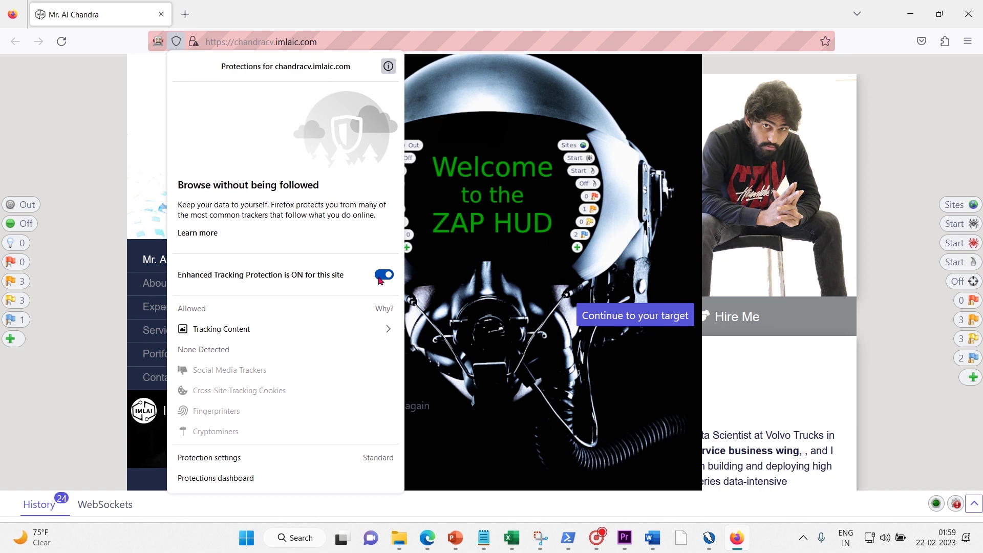
click(379, 279)
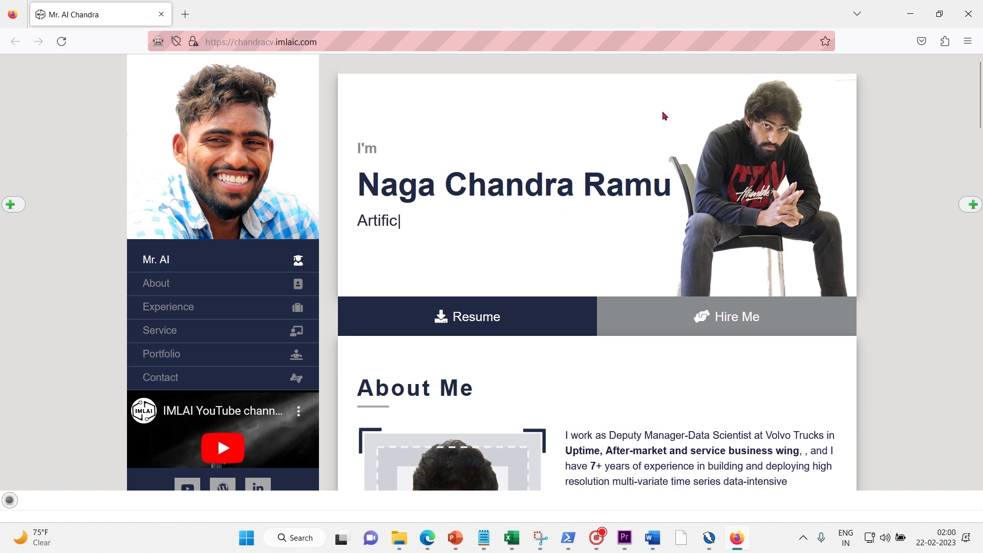
Step: Close Firefox and relaunch it from Manual Explore to bring back the HUD welcome screen
mouse_move(742, 538)
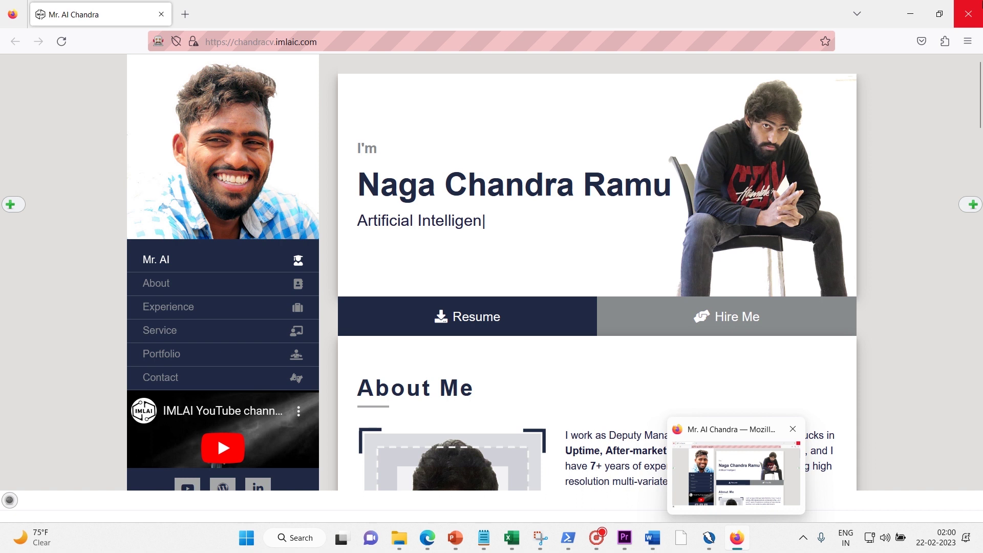
click(967, 14)
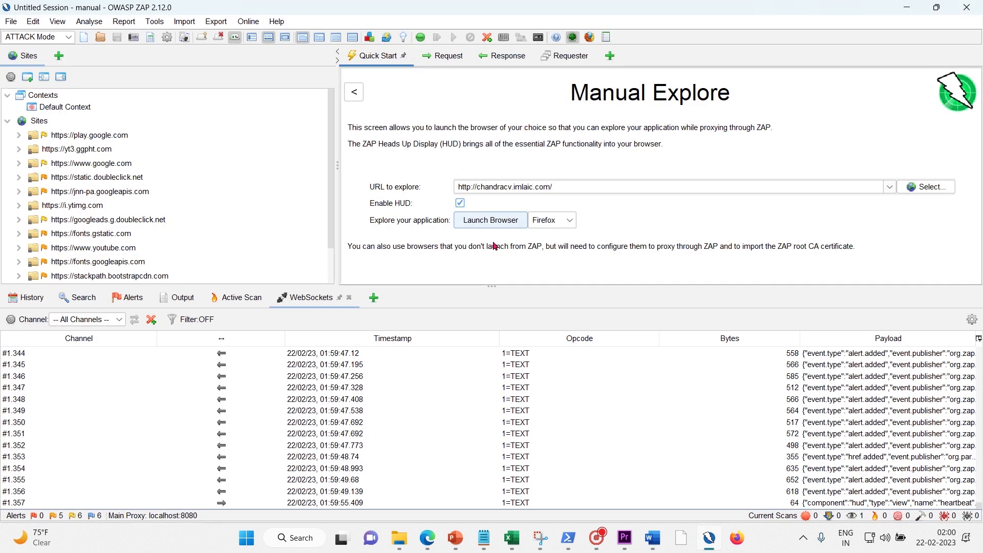
click(490, 220)
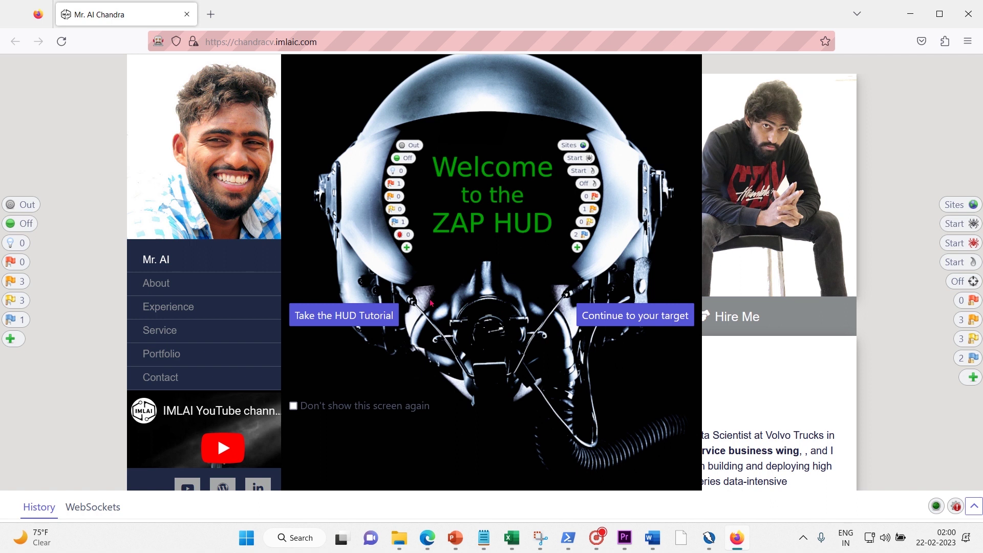
Step: Open the HUD tutorial with the welcome screen disabled, and advance to the Obligatory Warning page
click(367, 316)
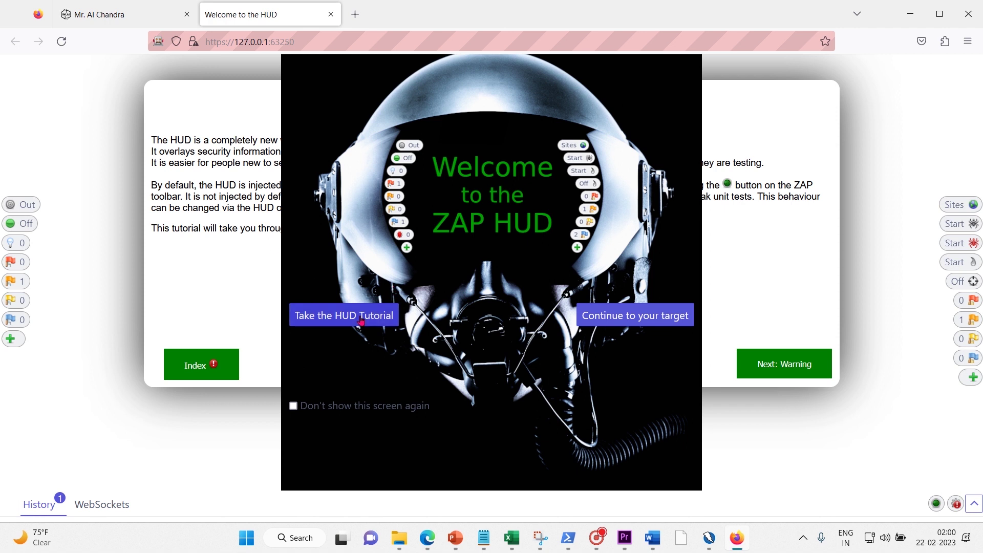
click(347, 410)
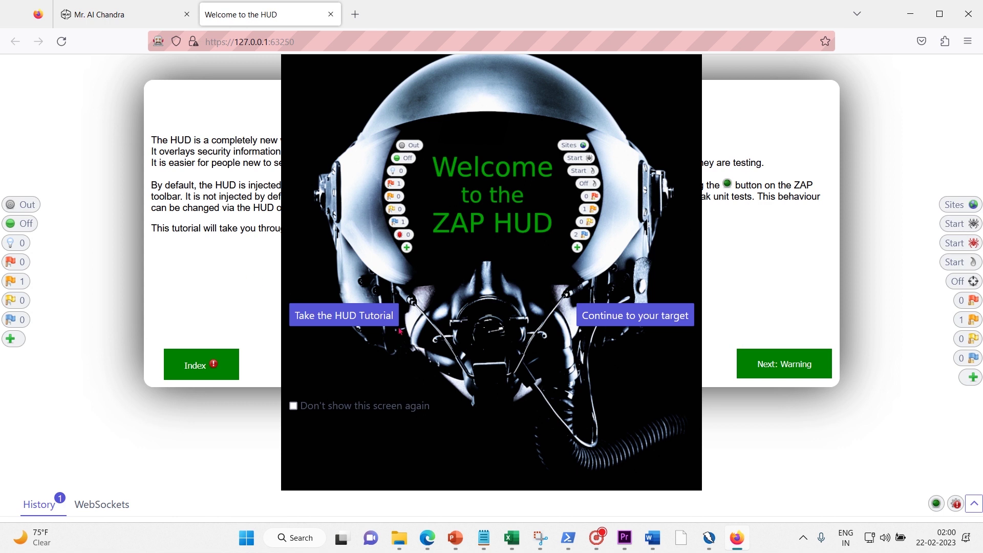
click(365, 315)
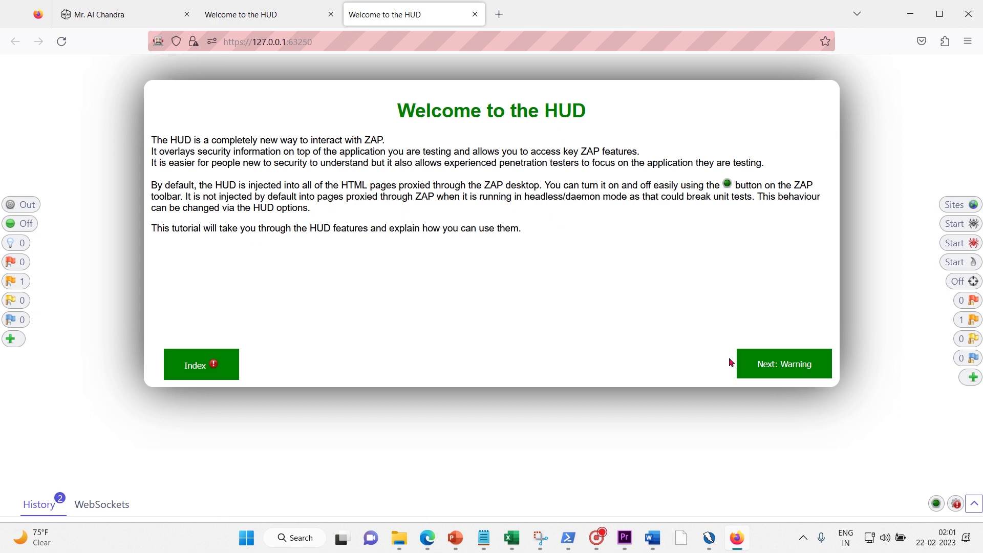
click(763, 363)
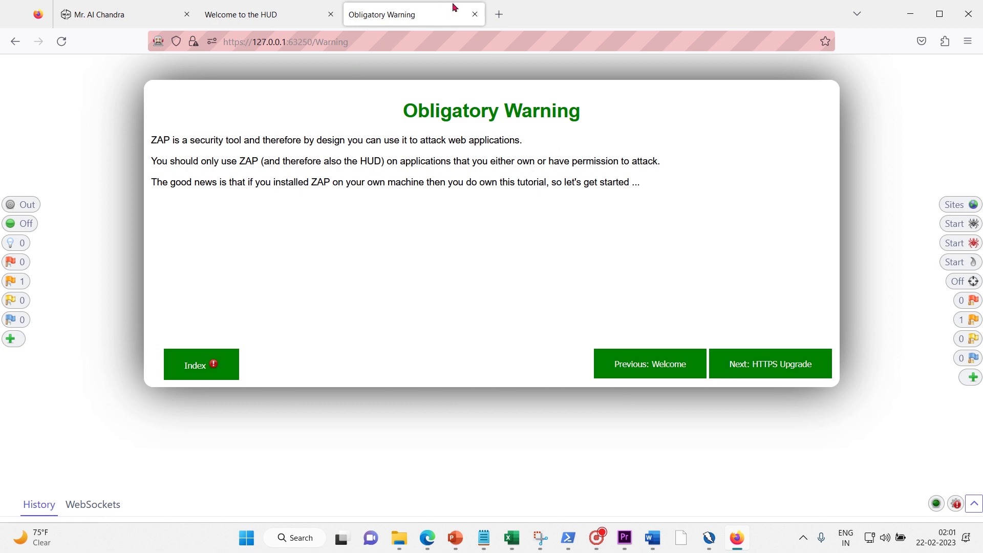
Step: Close the Obligatory Warning and Welcome to the HUD tutorial tabs
click(475, 14)
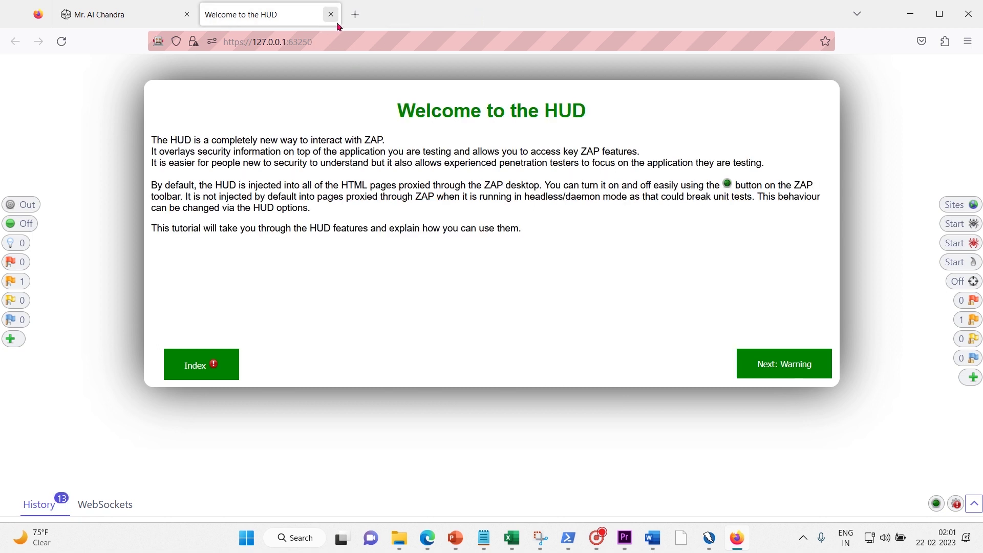
click(330, 14)
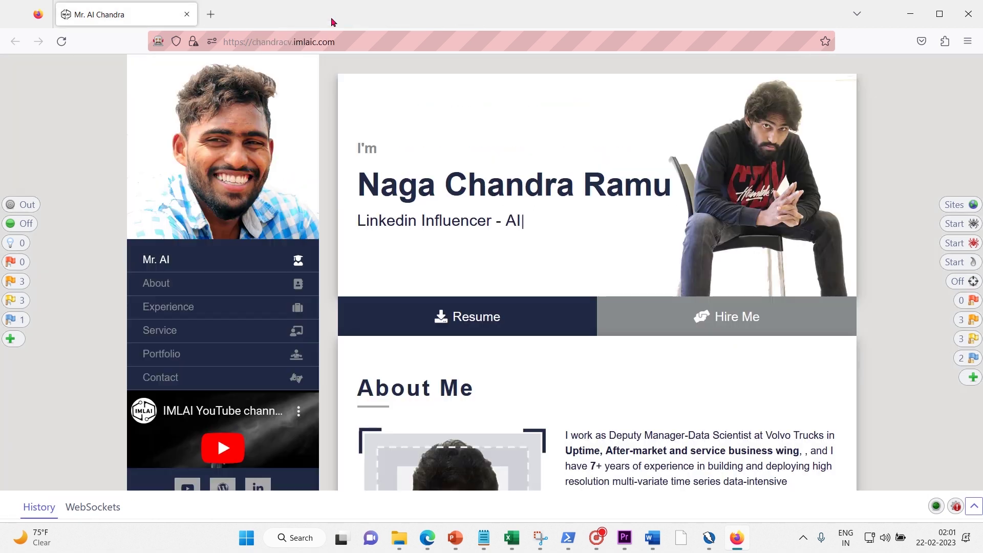
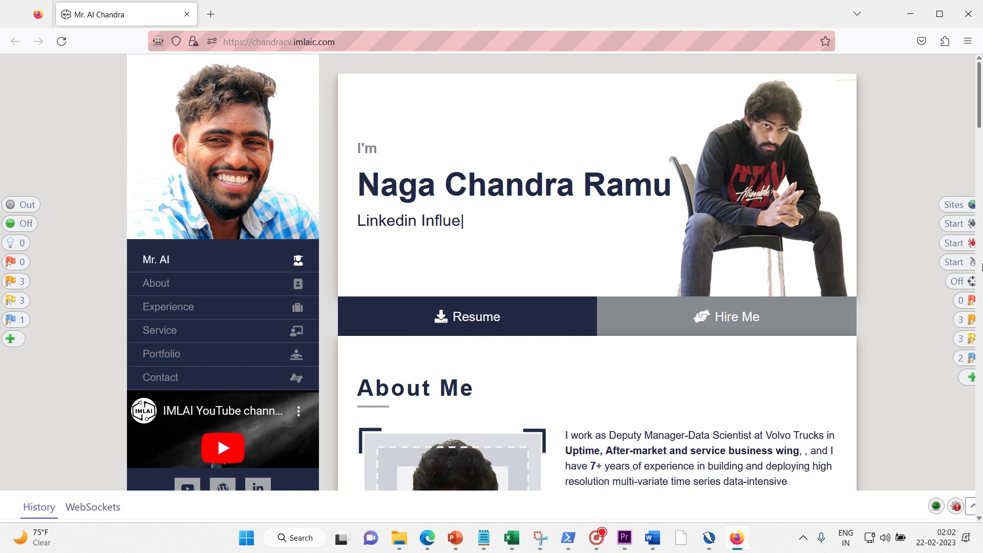
Step: Open the HUD Sites Tree and expand Sites to list hosts like 127.0.0.1:63250 and play.google.com
click(940, 205)
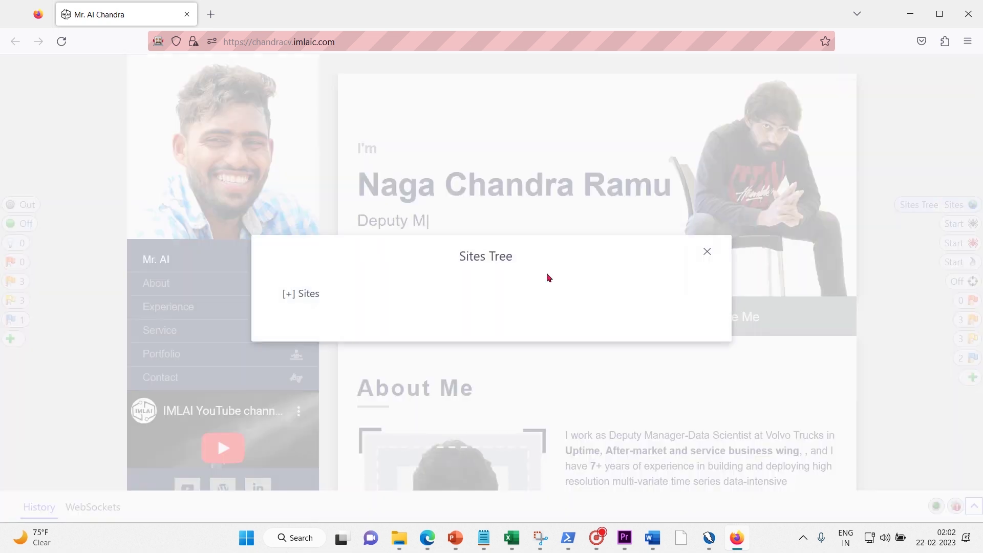
click(295, 295)
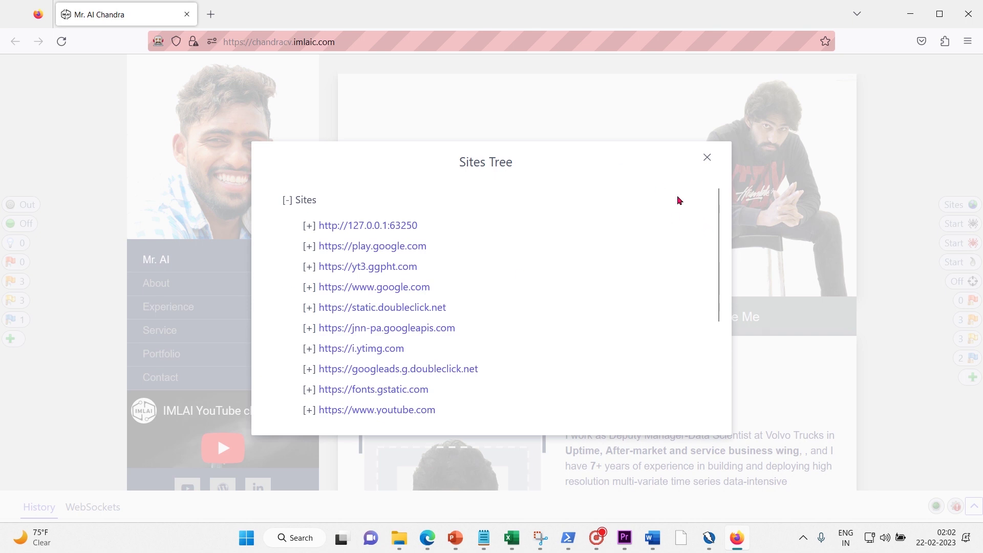
right_click(678, 132)
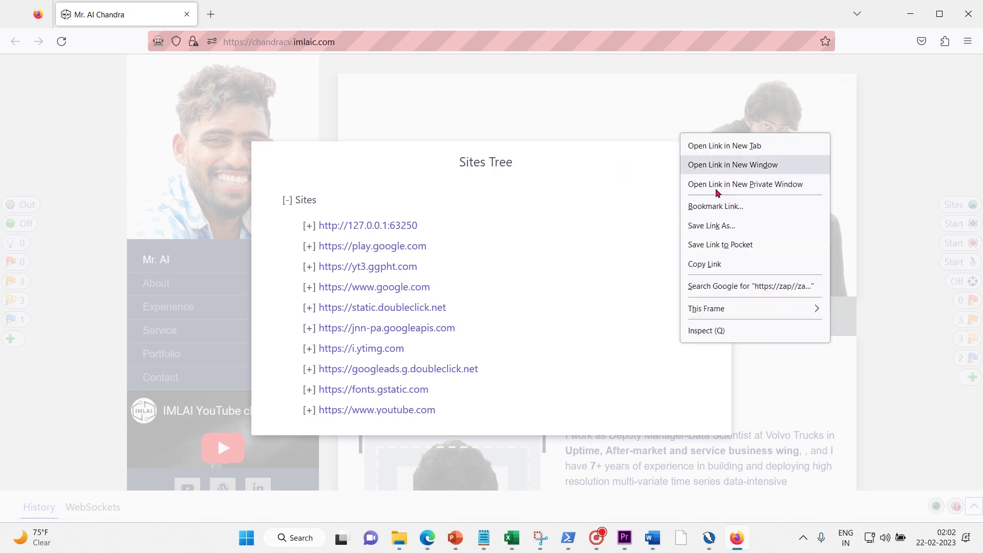
click(627, 213)
drag(717, 212, 716, 361)
scroll(683, 195, up, 5)
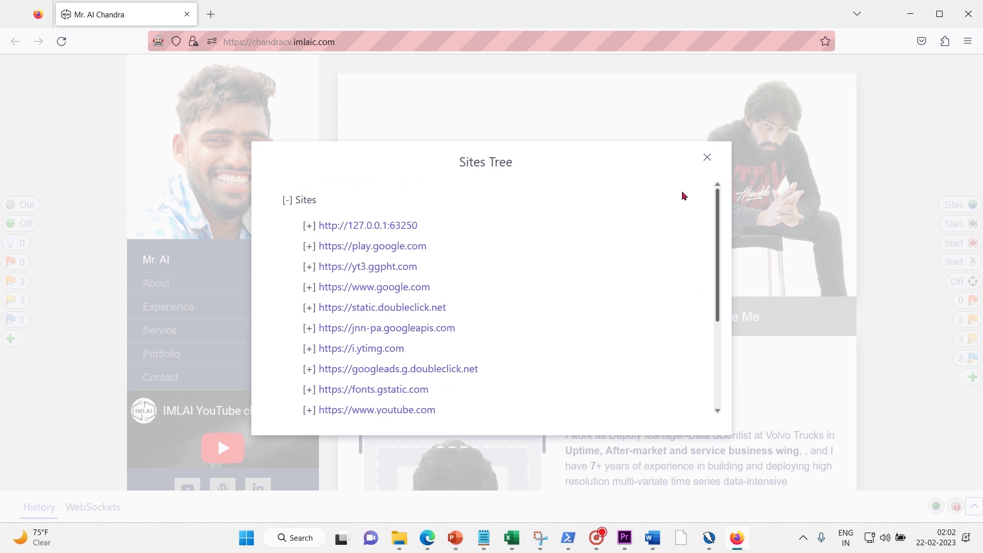
Step: Expand the 127.0.0.1:63250 and yt3.ggpht.com hosts, then close the Sites Tree
click(309, 226)
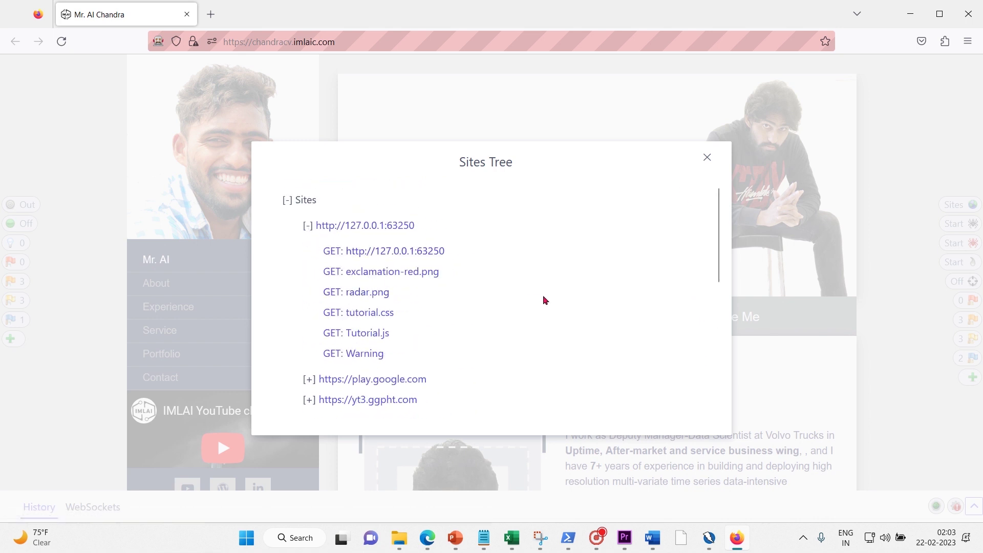
drag(725, 232, 720, 291)
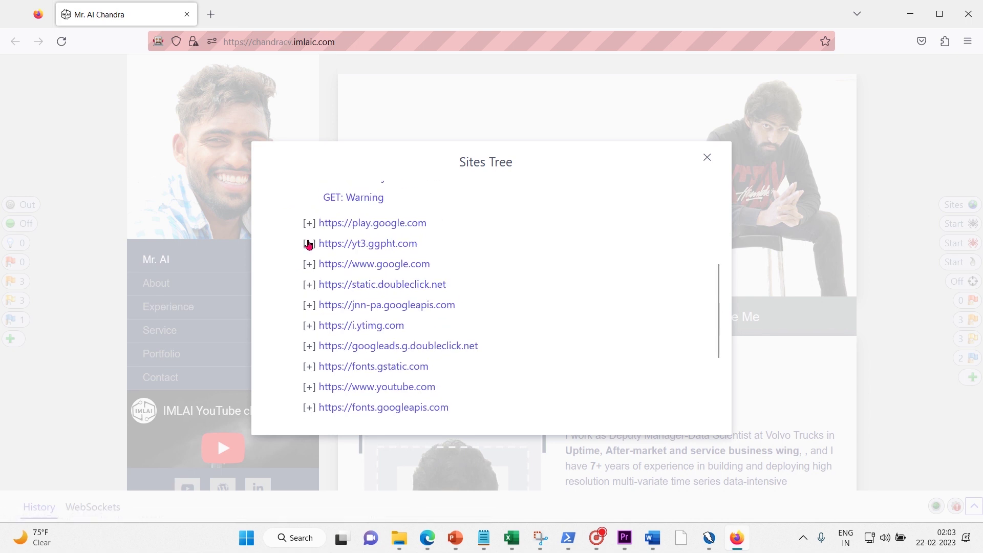
click(309, 243)
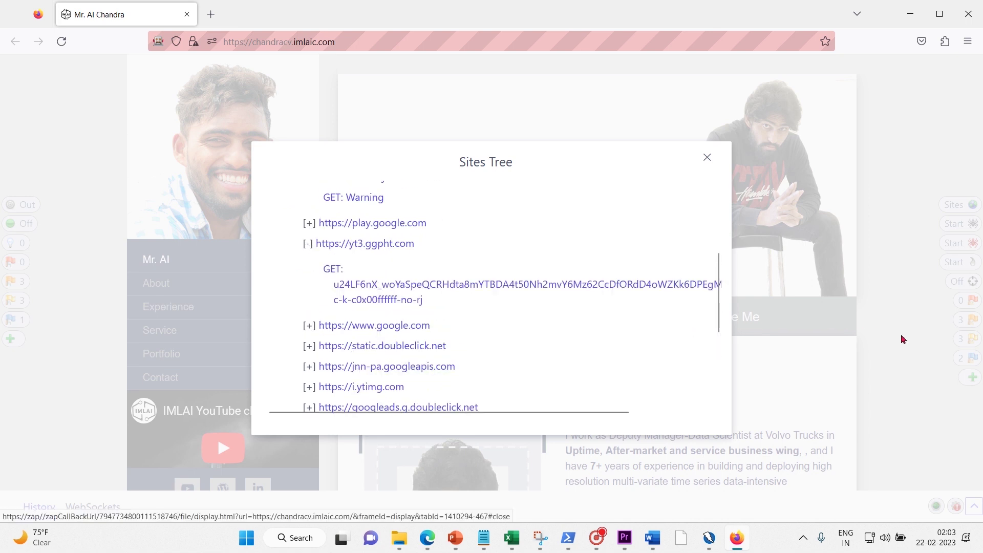
click(706, 157)
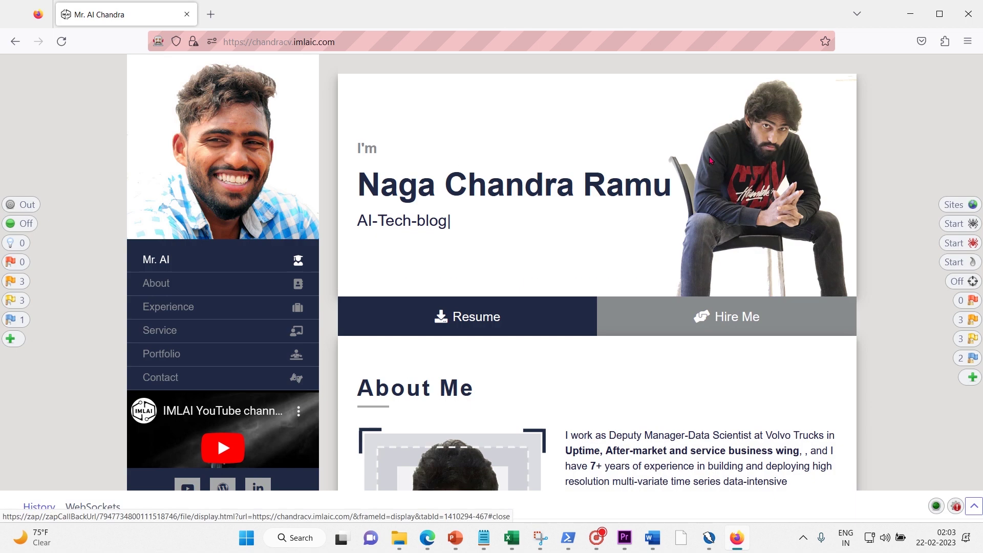
Step: Add chandracv.imlaic.com to scope and start the HUD spider on it
click(954, 225)
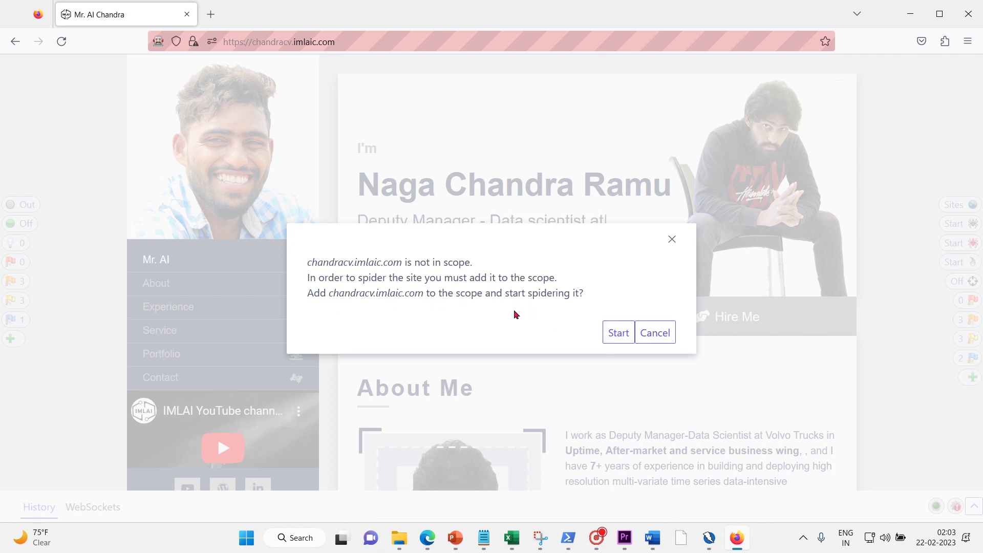
click(618, 333)
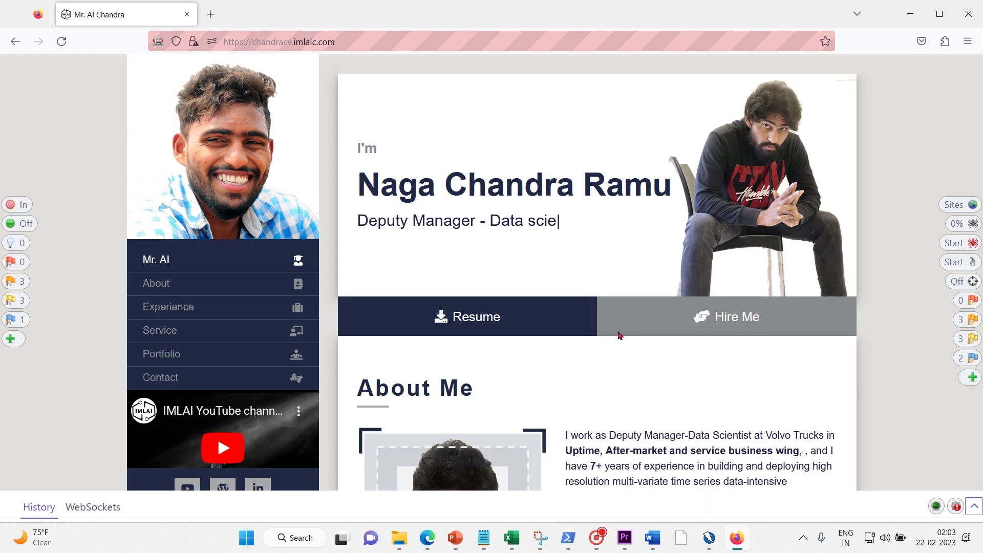
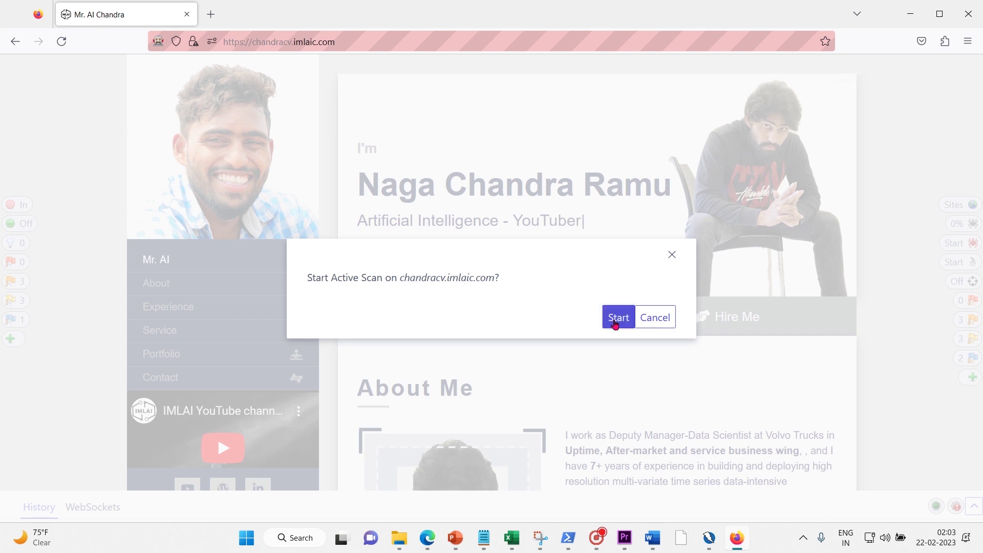
Step: Confirm the Start Active Scan prompt to begin scanning chandracv.imlaic.com
click(618, 318)
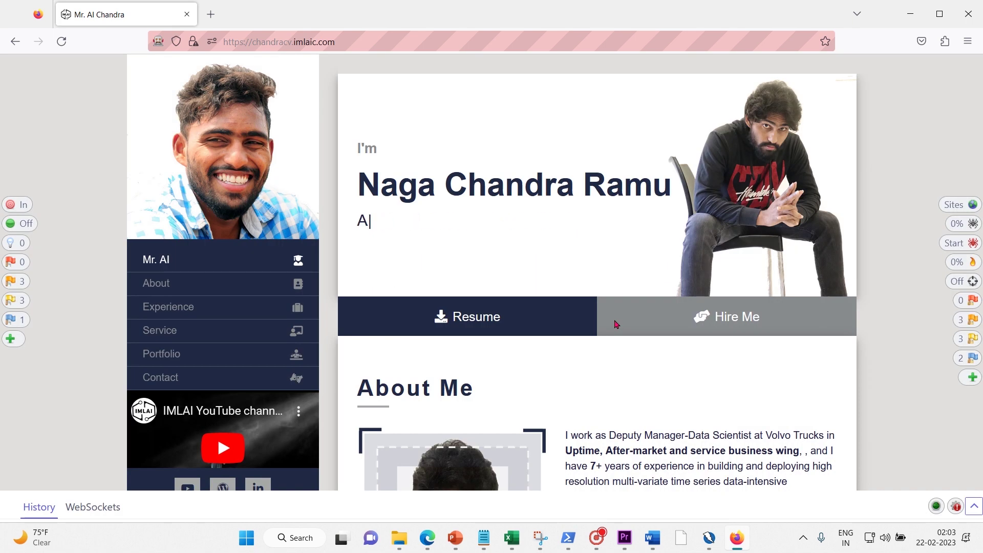
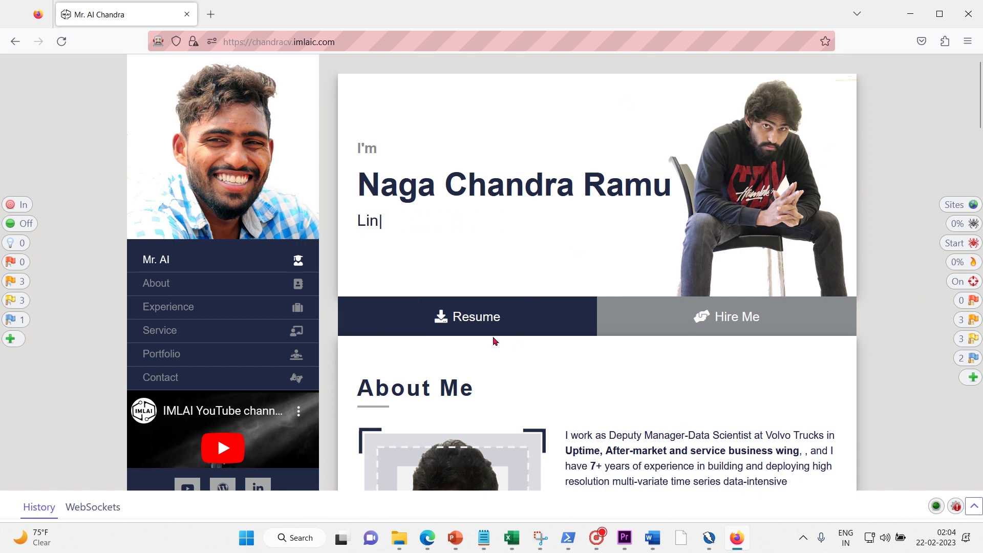
Step: Open the résumé PDF from the portfolio and scroll through it
click(470, 328)
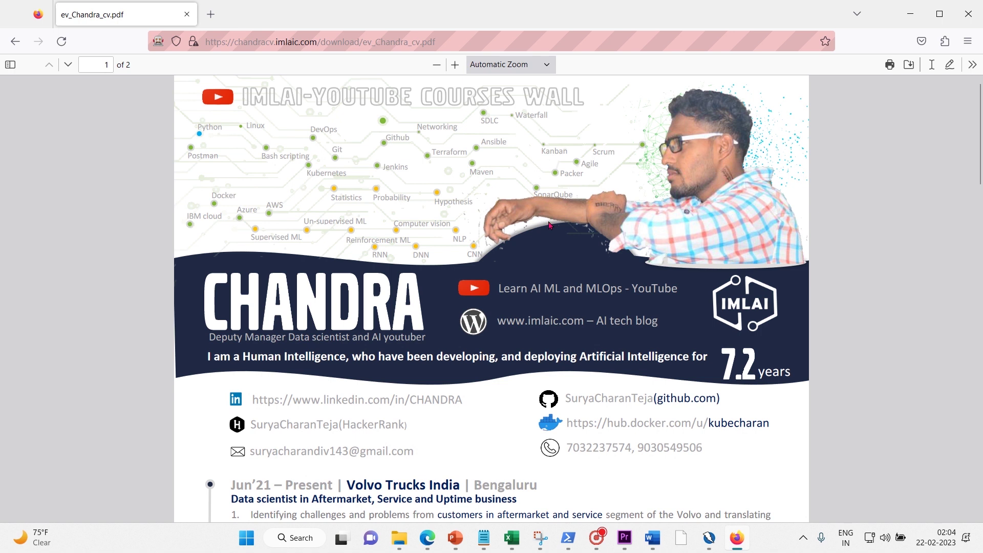
drag(981, 113, 981, 494)
drag(976, 447, 949, 46)
drag(958, 82, 927, 2)
Step: Return to the homepage, scroll down to the Contact section, and open the medium-risk Site Alerts
click(16, 43)
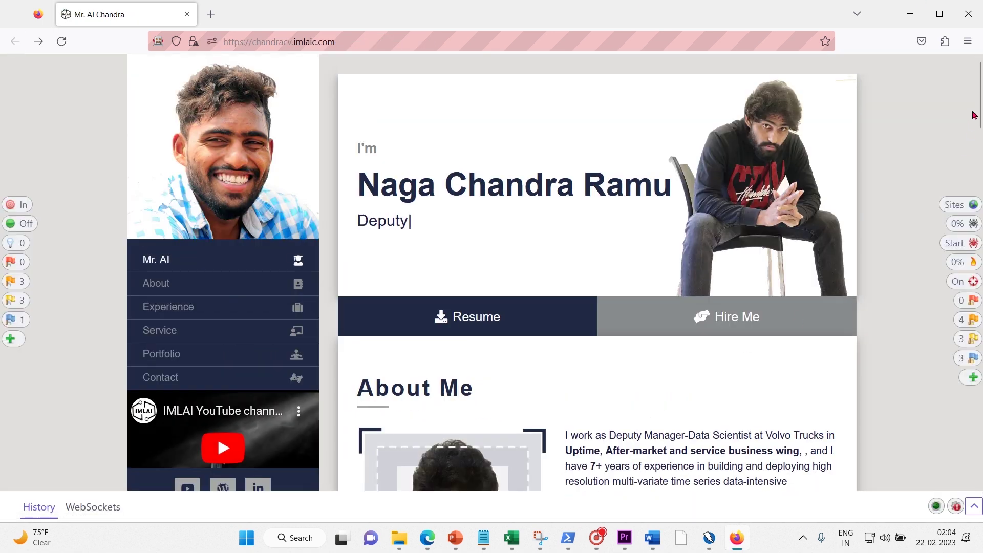
scroll(979, 117, down, 3)
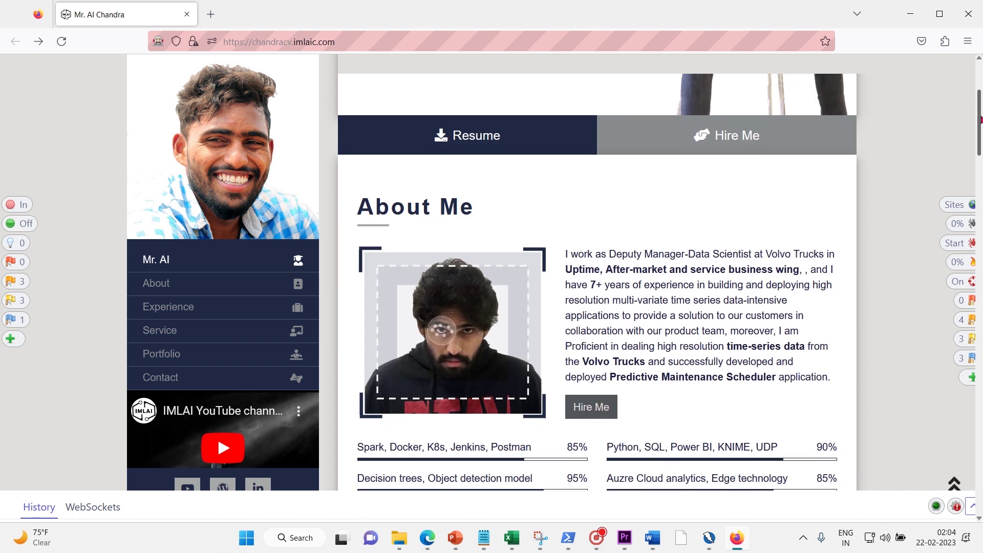
drag(978, 118, 977, 298)
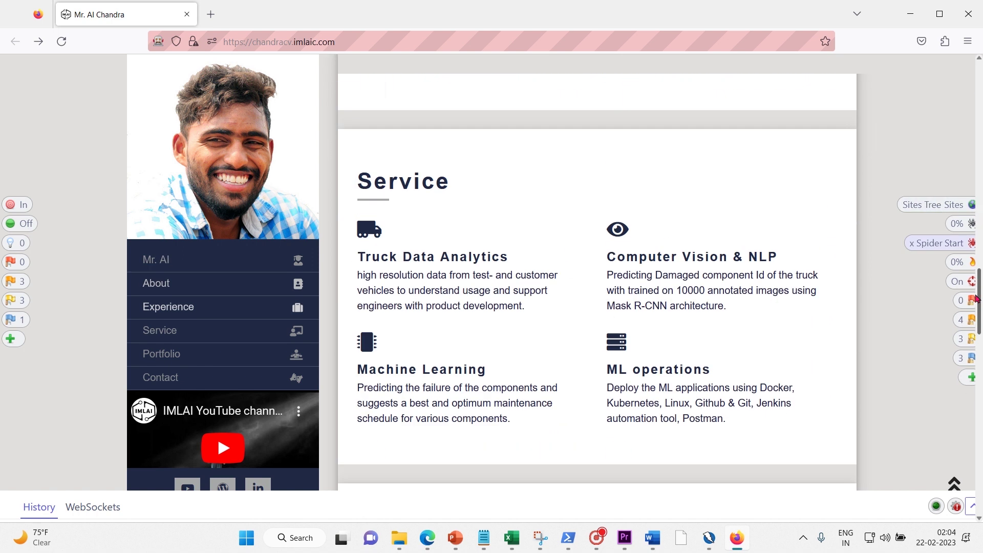
scroll(976, 298, down, 20)
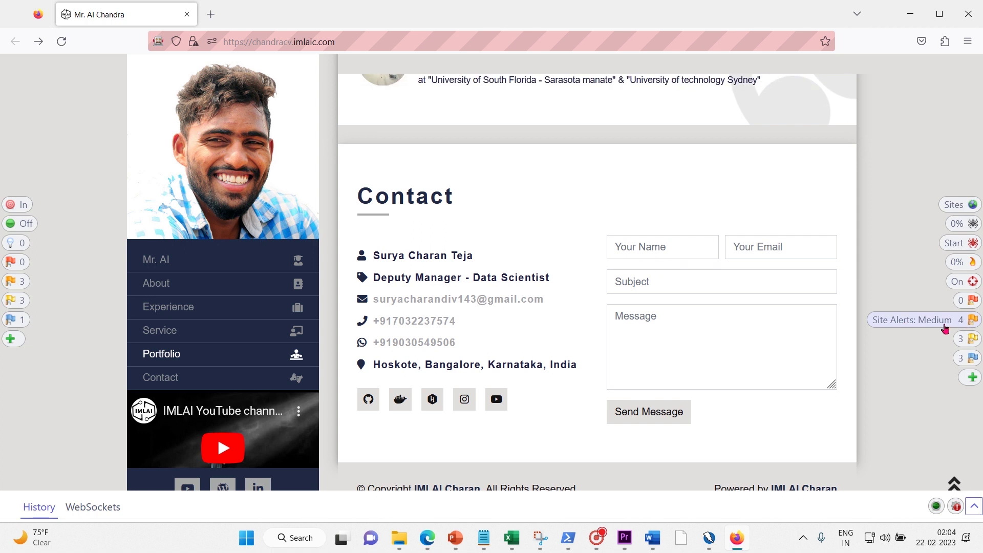
click(969, 322)
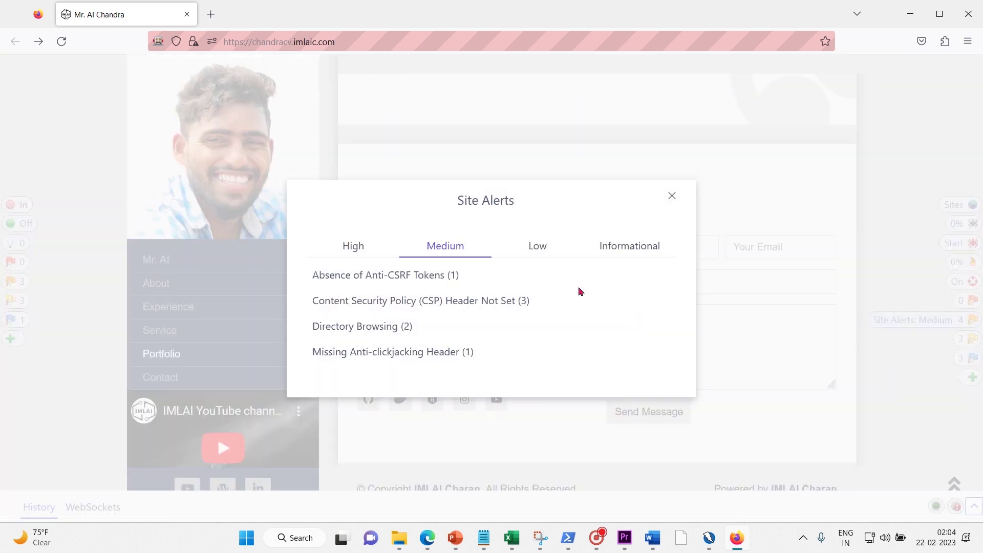
click(352, 244)
click(450, 295)
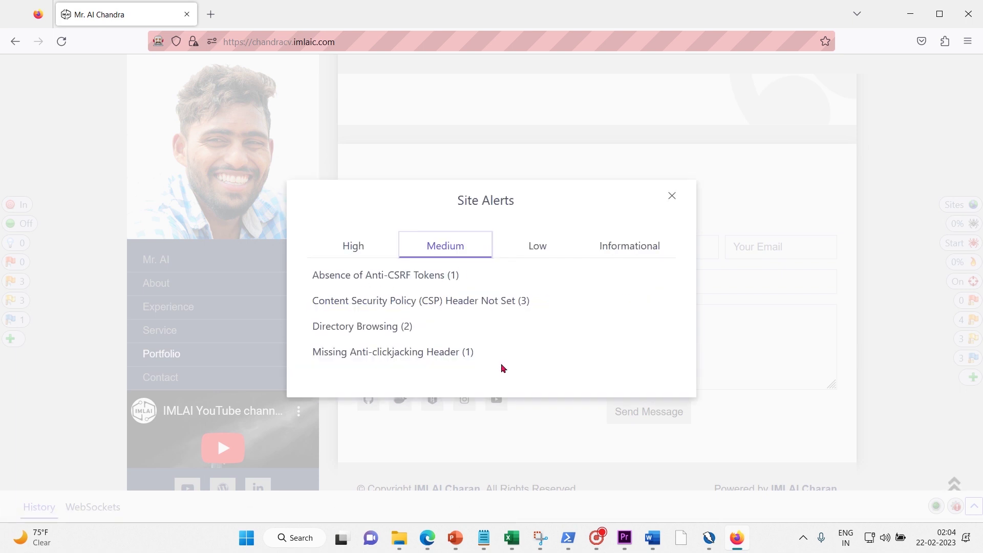
click(366, 281)
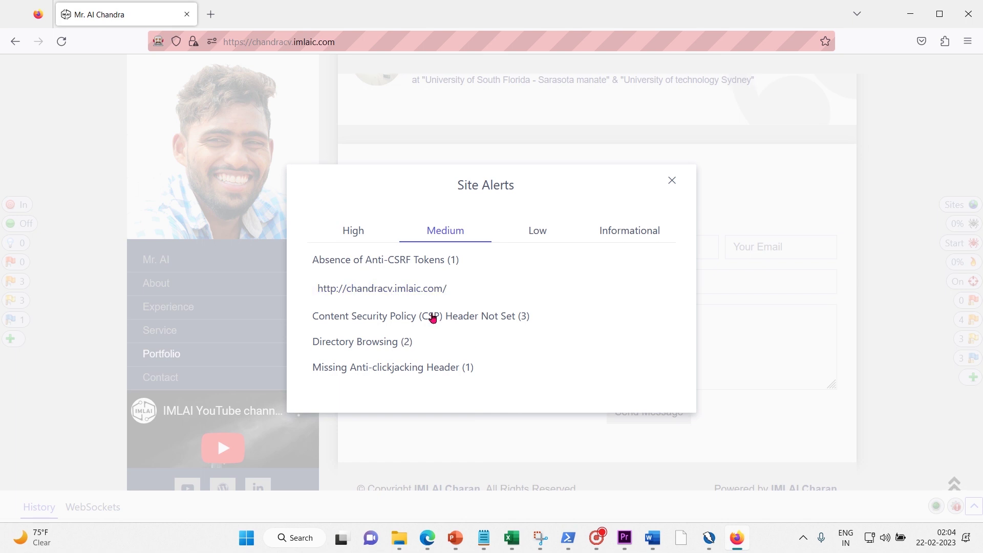
click(432, 316)
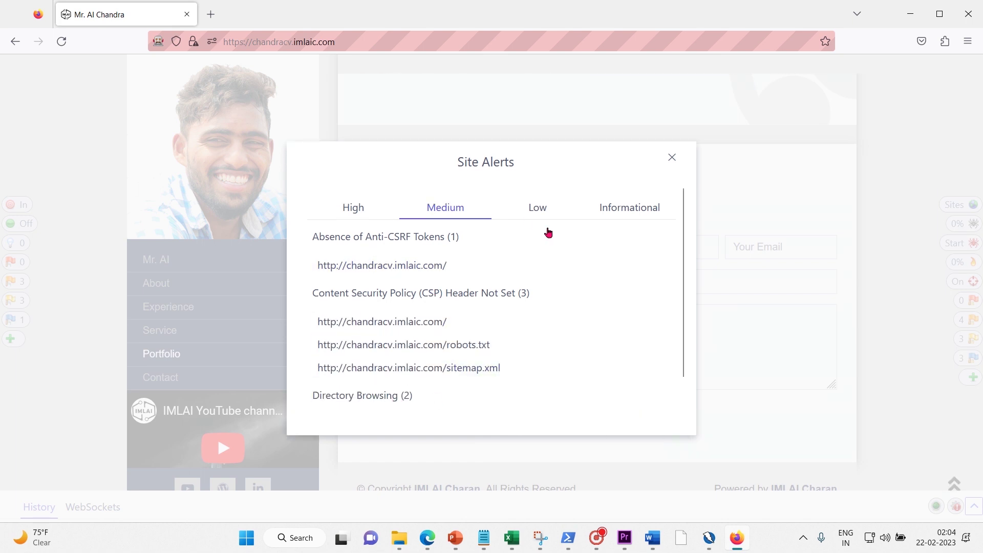
click(525, 212)
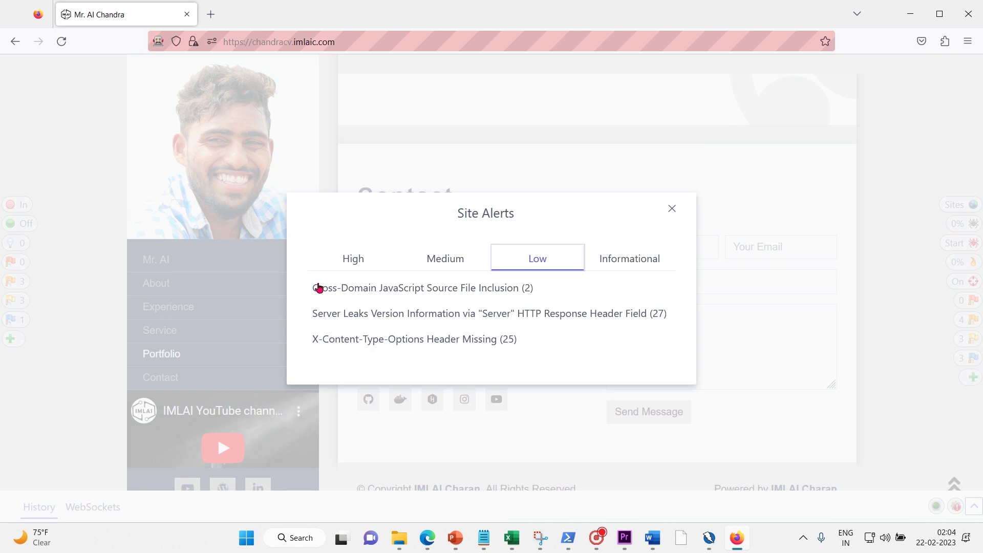
drag(319, 288, 527, 335)
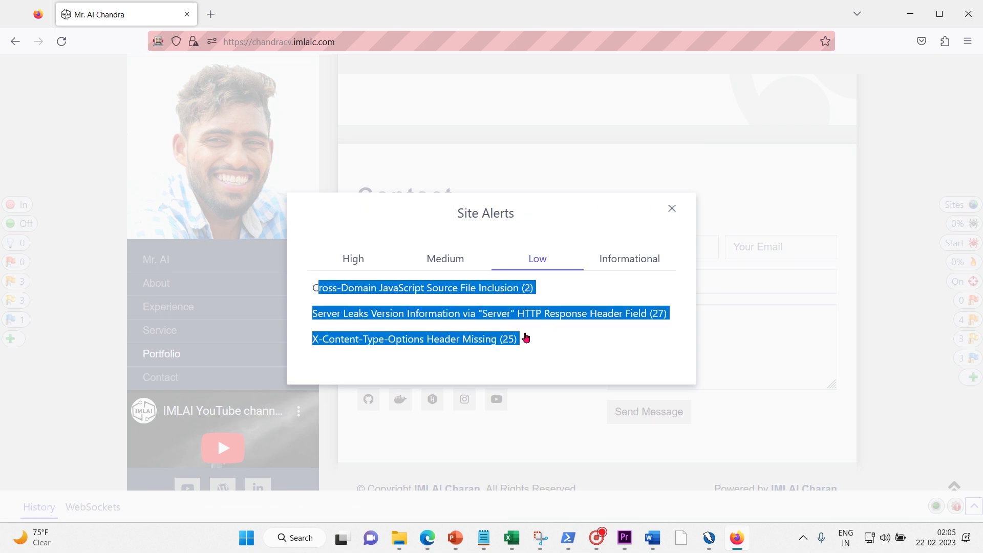
click(637, 260)
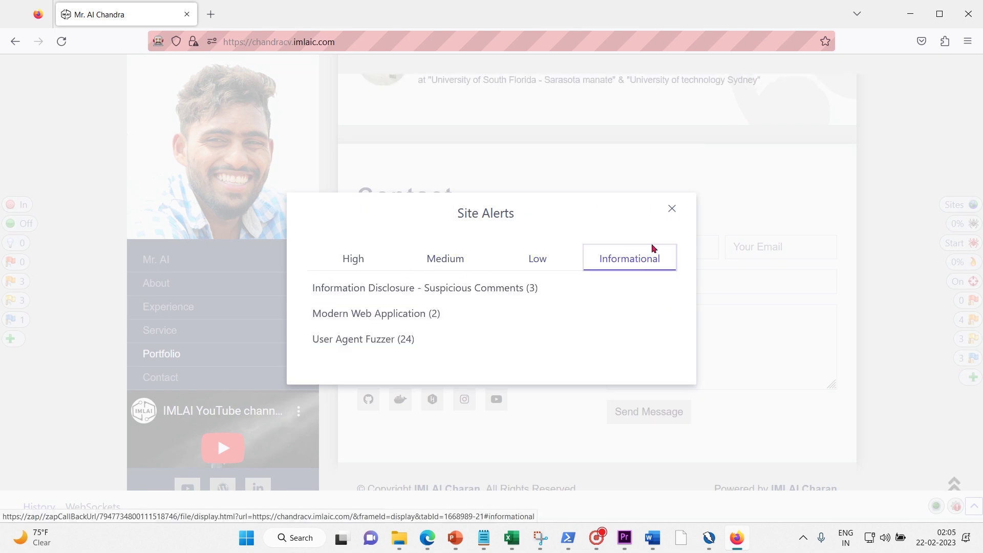
click(672, 210)
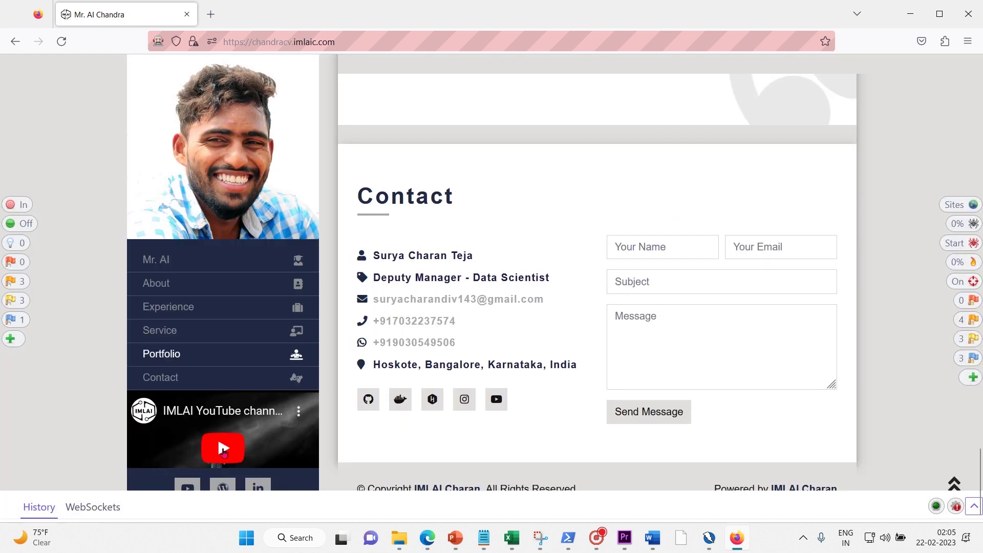
Step: Play the embedded video, open 01part2Userstory2_SCRUM_KANBAN_ITIL on YouTube in a new tab, then return to the portfolio
click(223, 450)
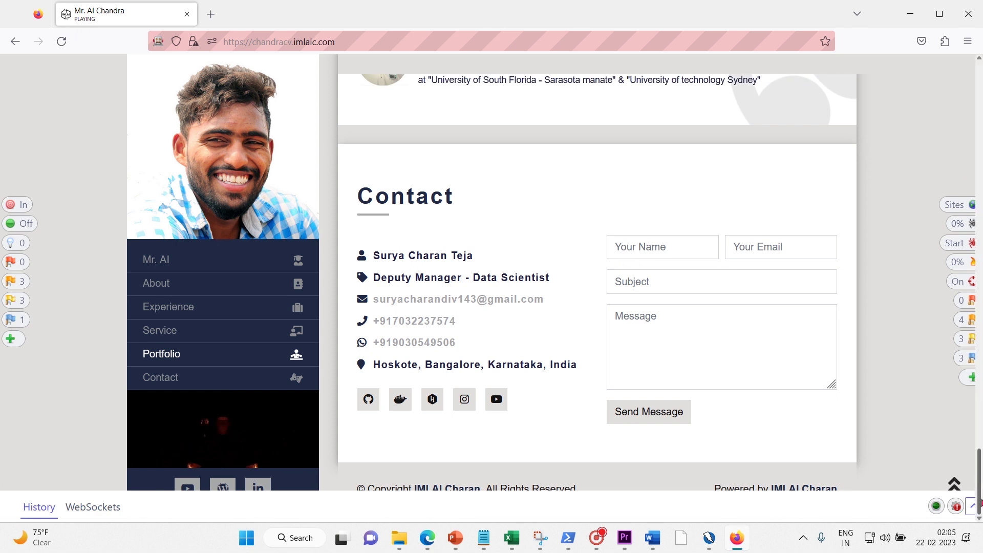
mouse_move(259, 427)
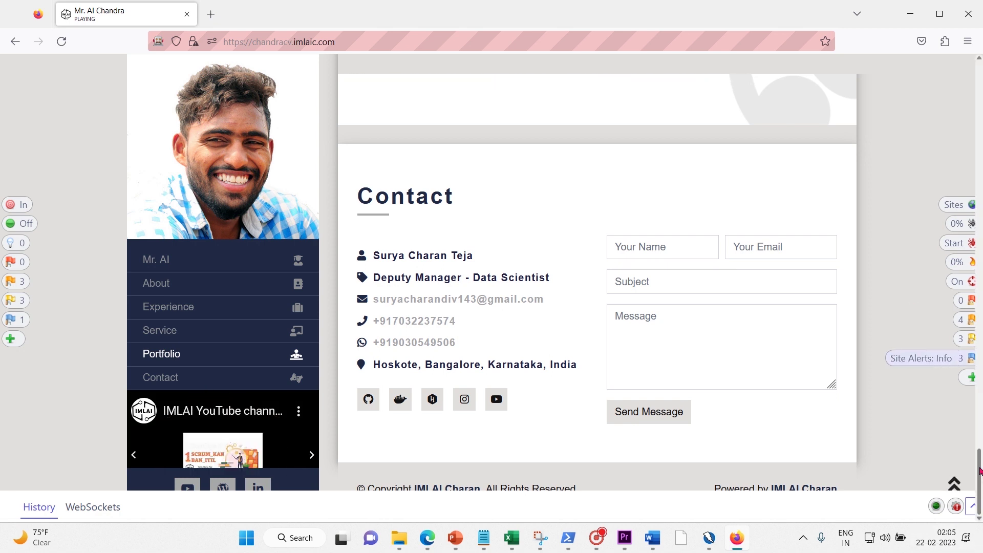
drag(979, 469, 951, 302)
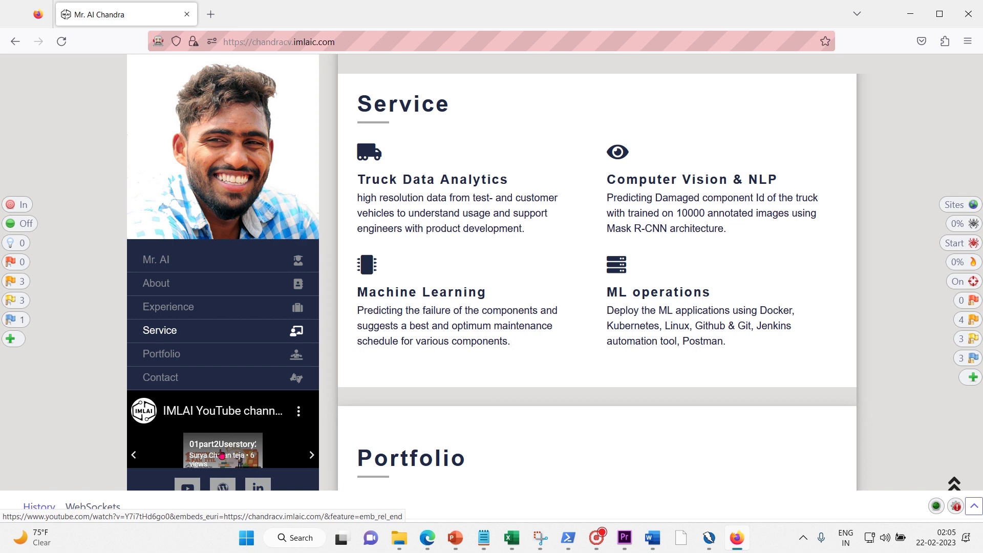
click(221, 454)
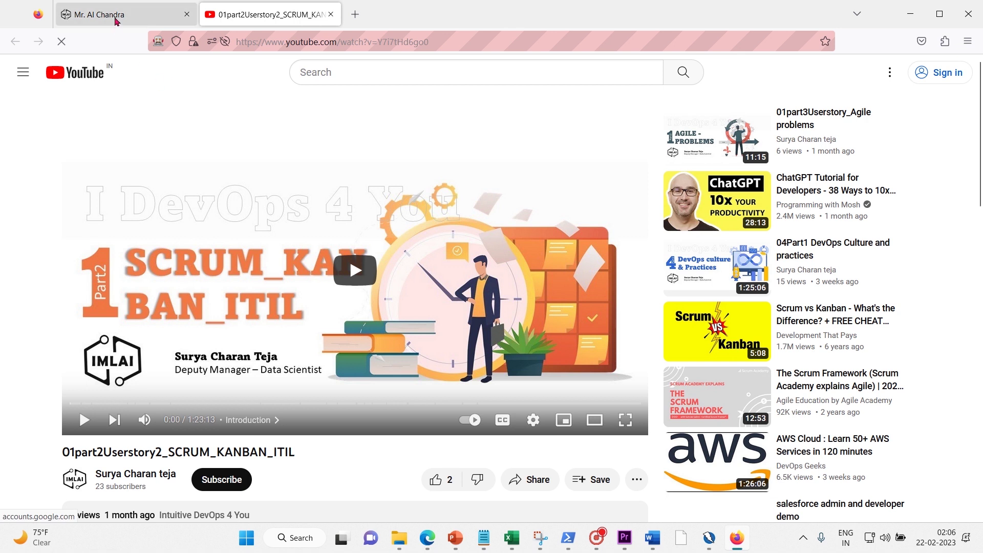
click(128, 15)
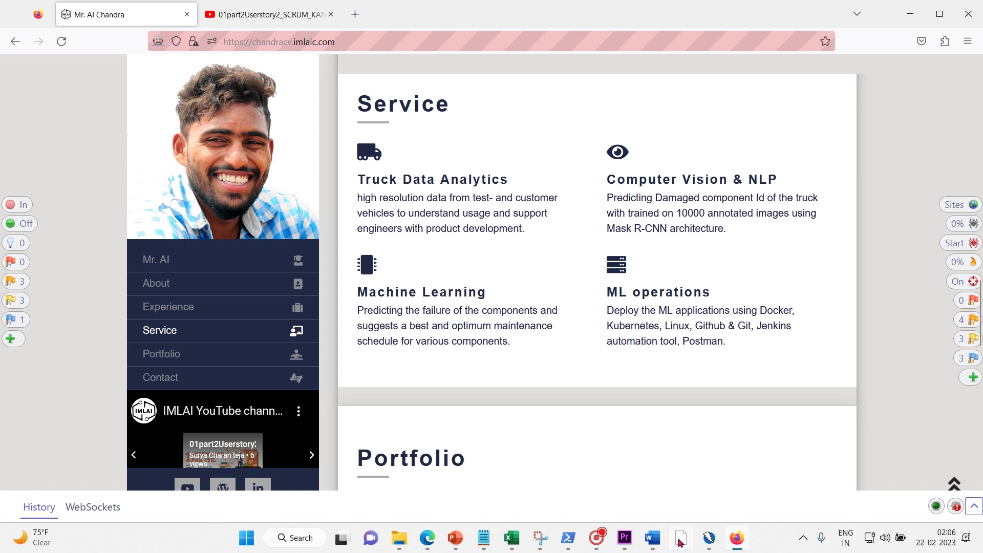
Step: Bring the PowerPoint slide show forward, advance two slides, then go back to 'ZAP– The Heads Up Display'
mouse_move(455, 538)
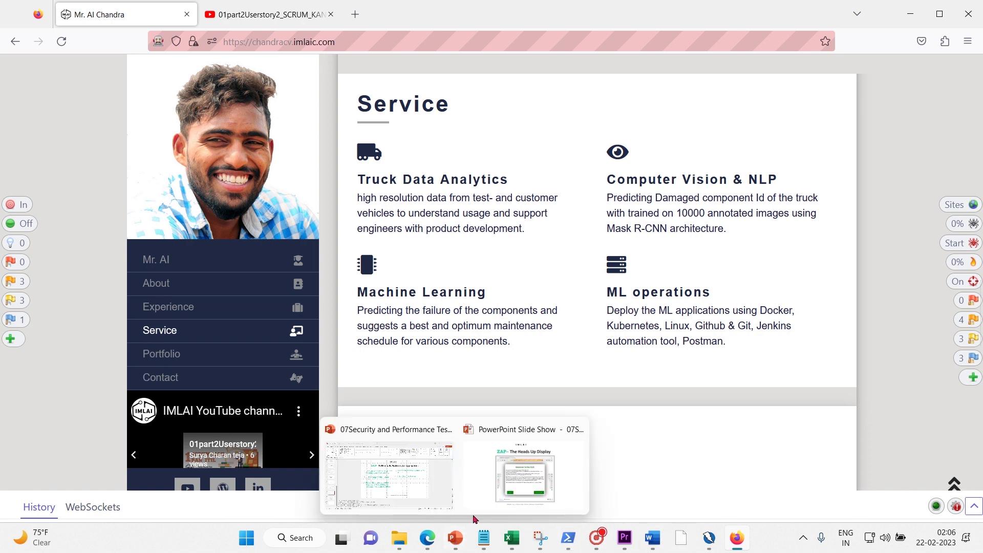
click(522, 495)
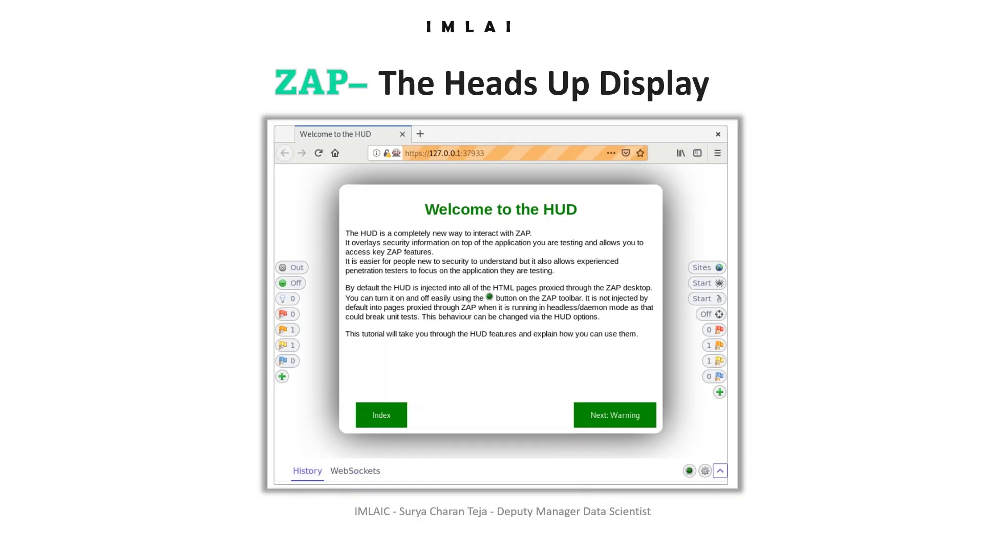
click(562, 176)
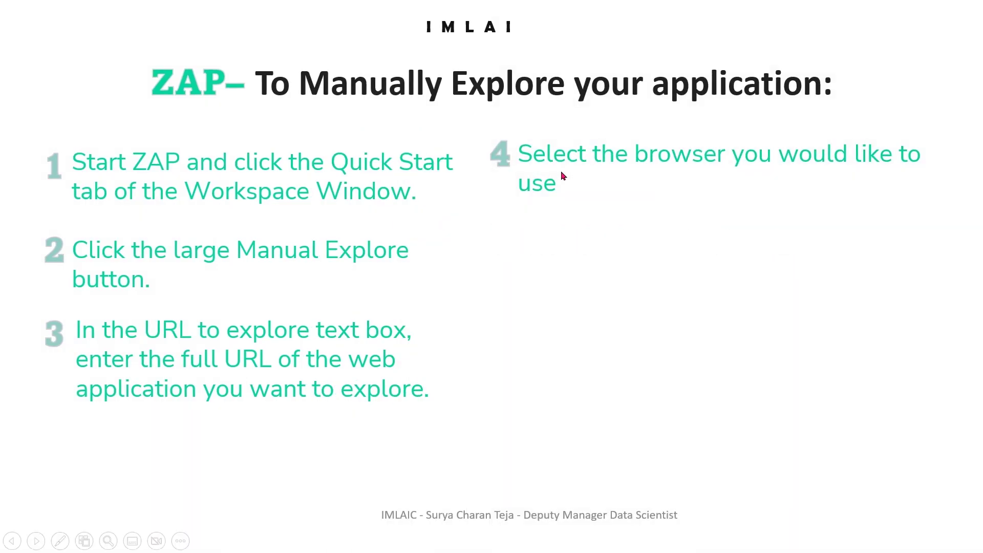
click(561, 176)
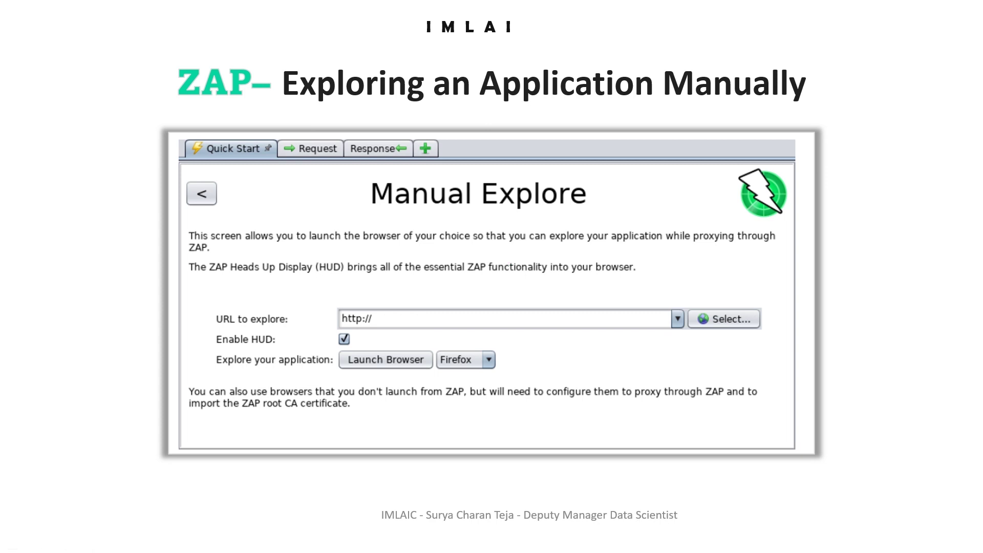
key(Right)
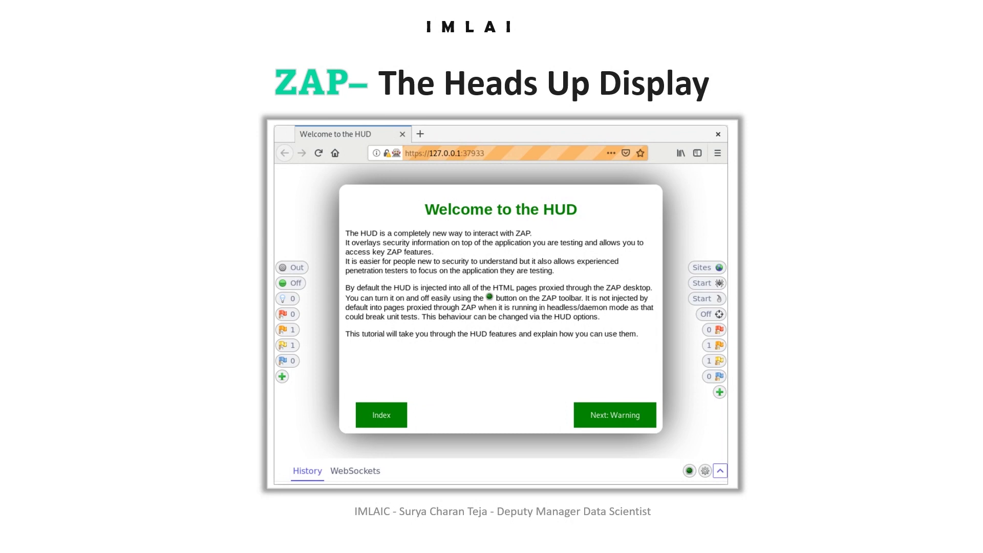